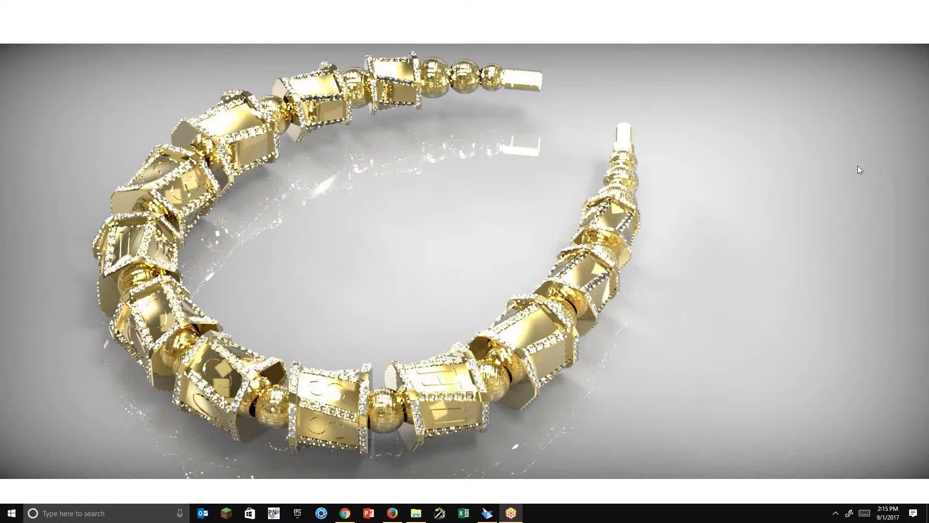
Switch to Solid Edge and open JHFV-1475.stl from the Siligan Bottle Gripper folder using the ansi inch part.par template.
{"action": "left_click", "coordinate": [490, 520]}
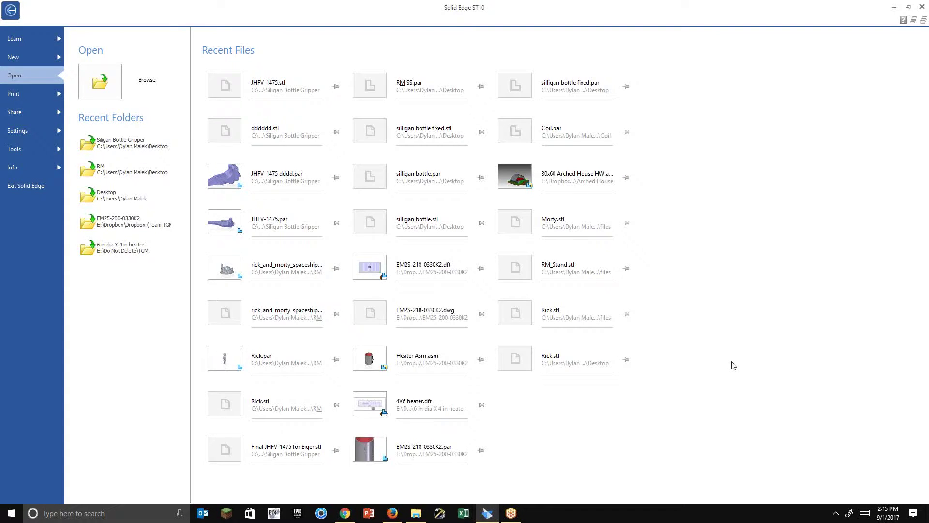
{"action": "left_click", "coordinate": [101, 88]}
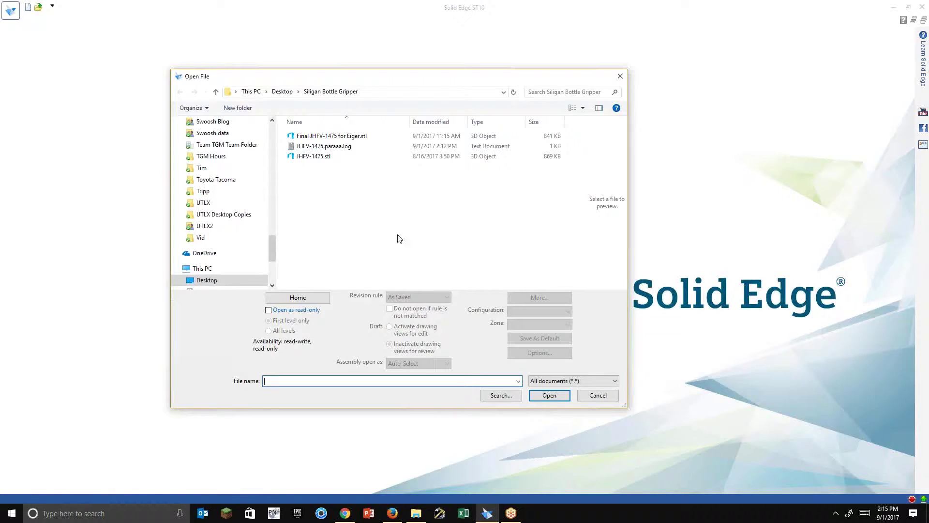
{"action": "left_click", "coordinate": [321, 159]}
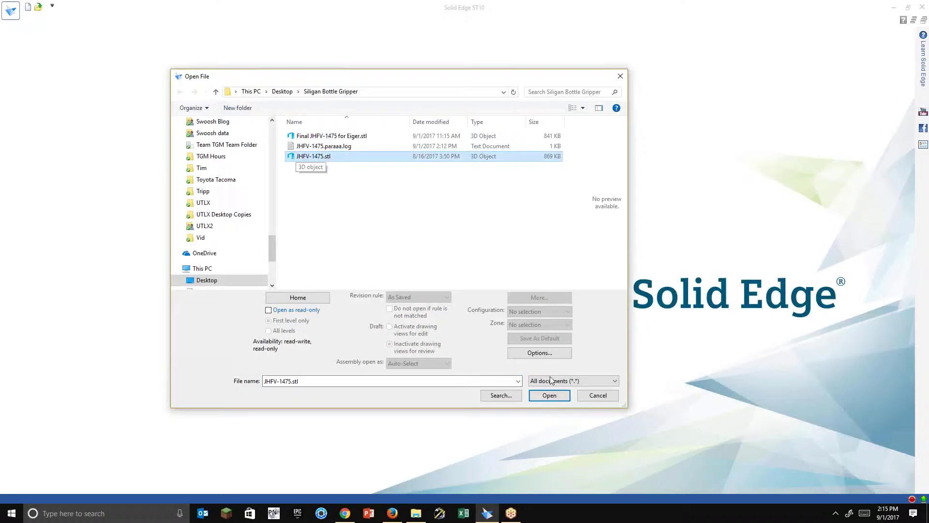
{"action": "left_click", "coordinate": [549, 395]}
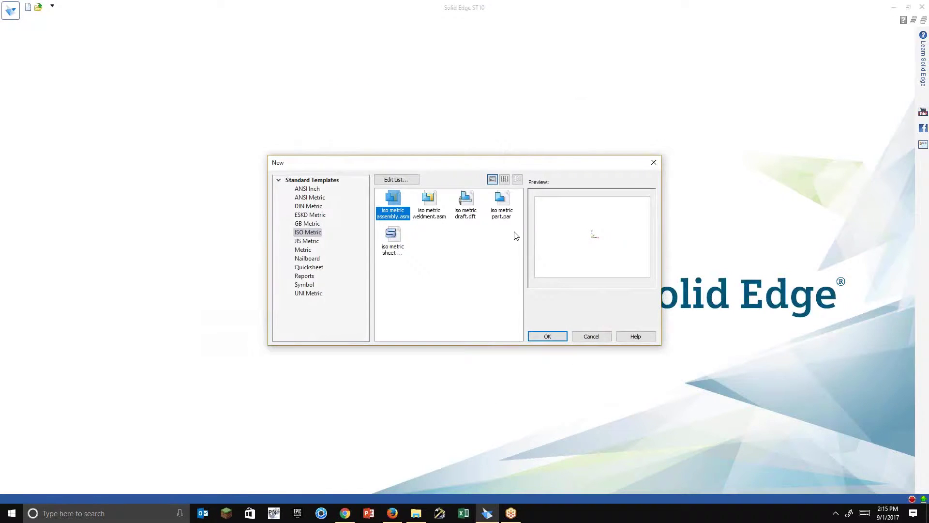
{"action": "left_click", "coordinate": [305, 189]}
{"action": "left_click", "coordinate": [502, 201]}
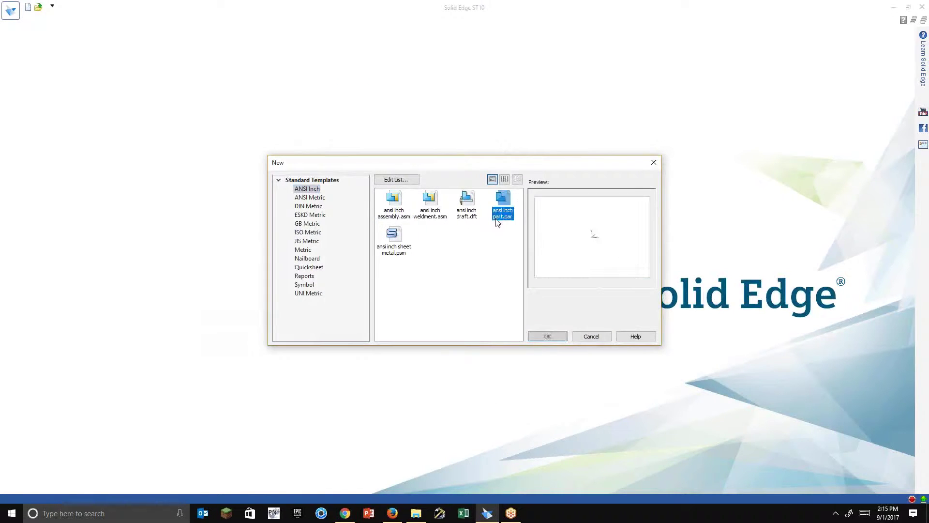
{"action": "left_click", "coordinate": [547, 335]}
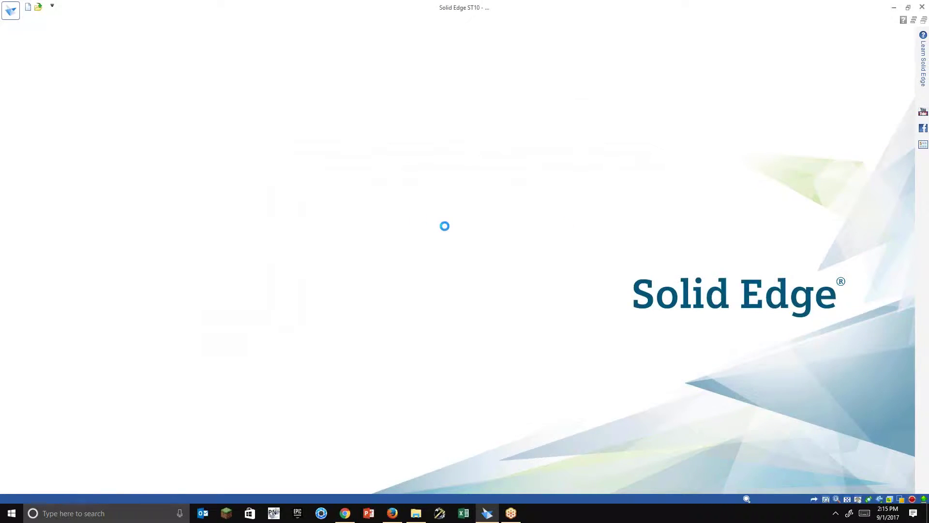
Try to move the whole imported body along the Y axis with the steering wheel.
{"action": "middle_click_drag", "start_coordinate": [422, 232], "coordinate": [486, 209]}
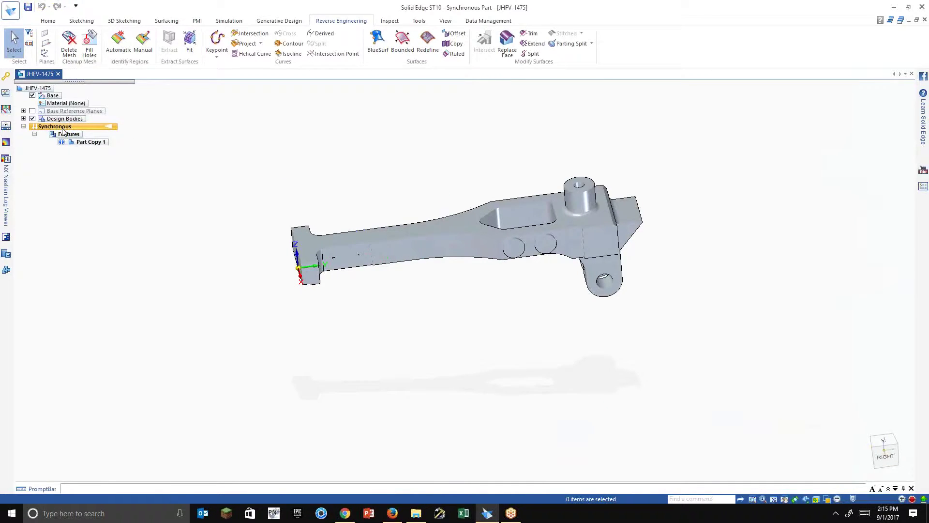
{"action": "left_click_drag", "start_coordinate": [244, 128], "coordinate": [742, 375]}
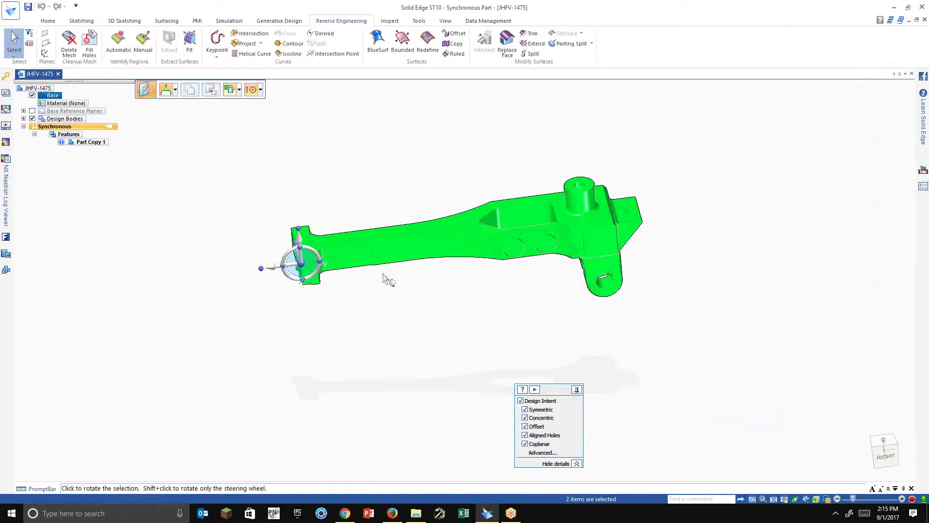
{"action": "left_click", "coordinate": [283, 272]}
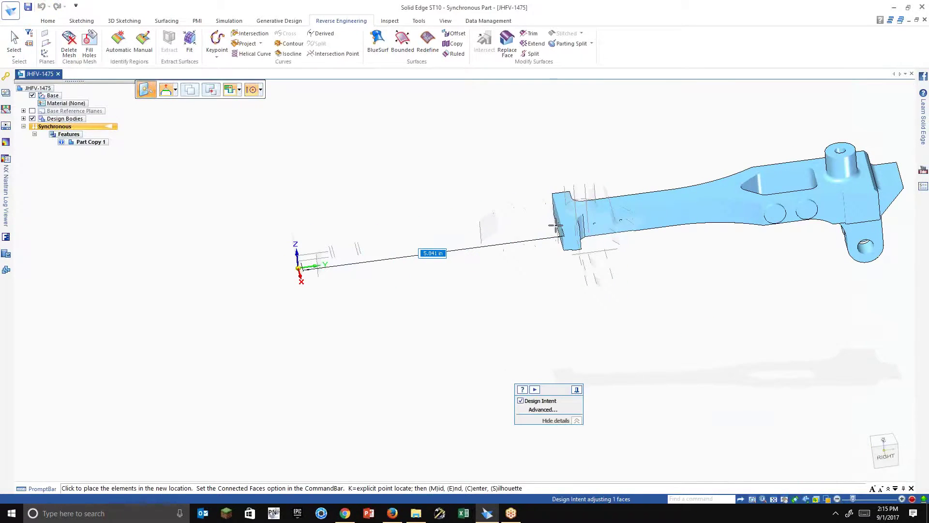
{"action": "left_click", "coordinate": [286, 217]}
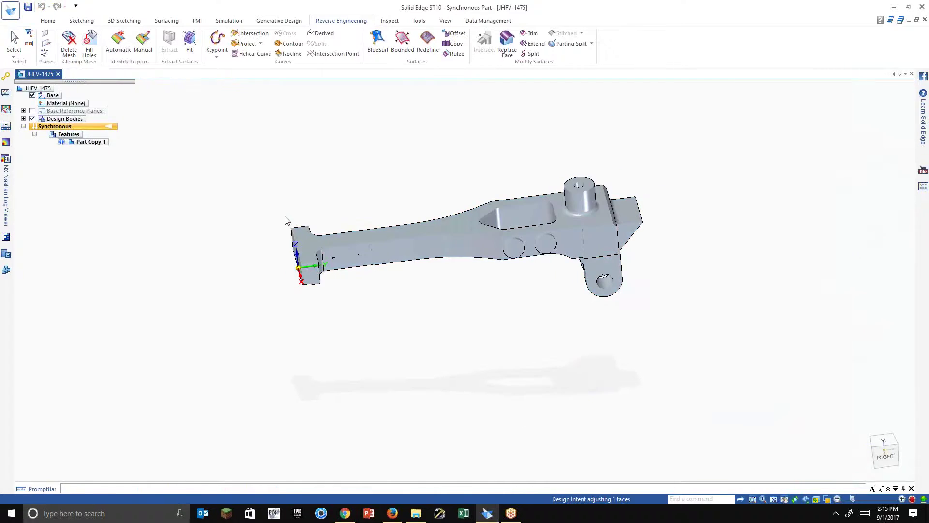
{"action": "left_click", "coordinate": [332, 211]}
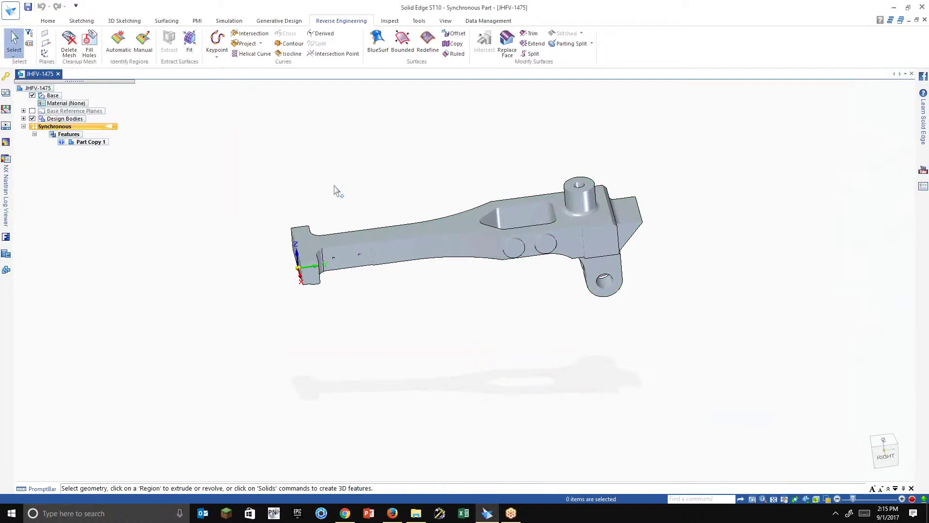
Expand the design bodies in the model tree to show the imported mesh body.
{"action": "scroll", "coordinate": [188, 181], "scroll_direction": "up", "scroll_amount": 3}
{"action": "scroll", "coordinate": [145, 181], "scroll_direction": "down", "scroll_amount": 2}
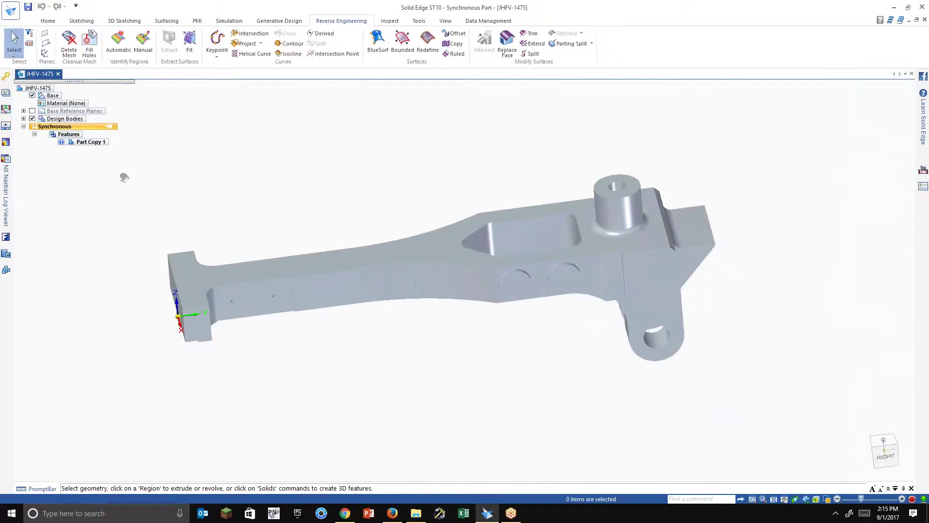
{"action": "middle_click_drag", "start_coordinate": [260, 217], "coordinate": [118, 172]}
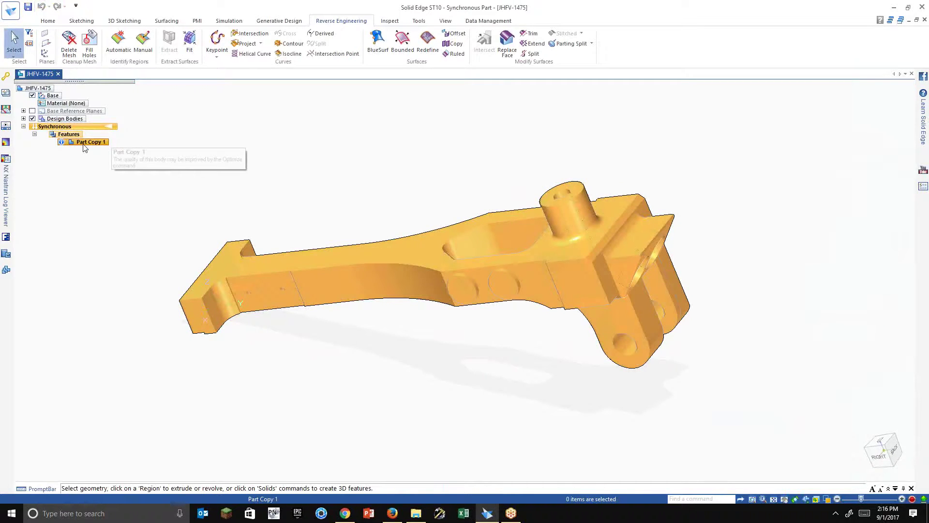
{"action": "left_click", "coordinate": [23, 119]}
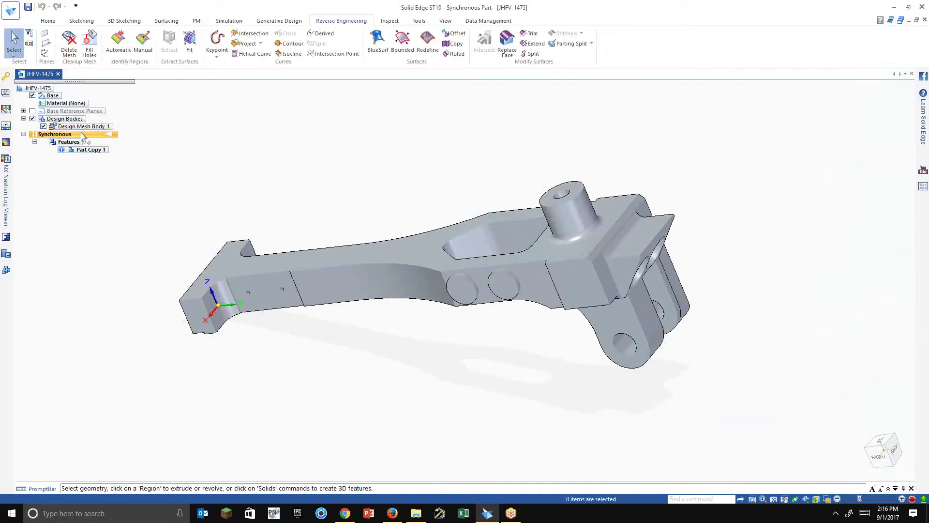
{"action": "left_click", "coordinate": [109, 514]}
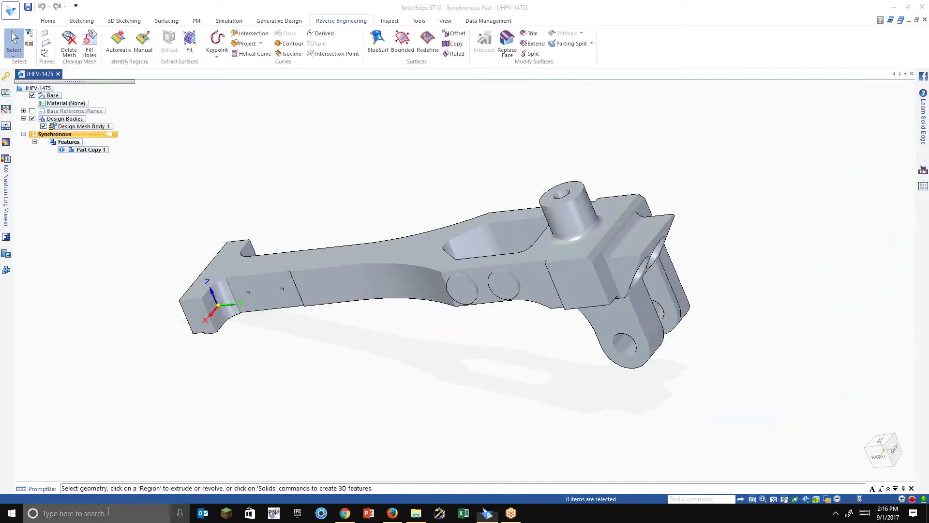
{"action": "type", "text": "n"}
{"action": "key", "text": "BackSpace"}
{"action": "type", "text": "mag"}
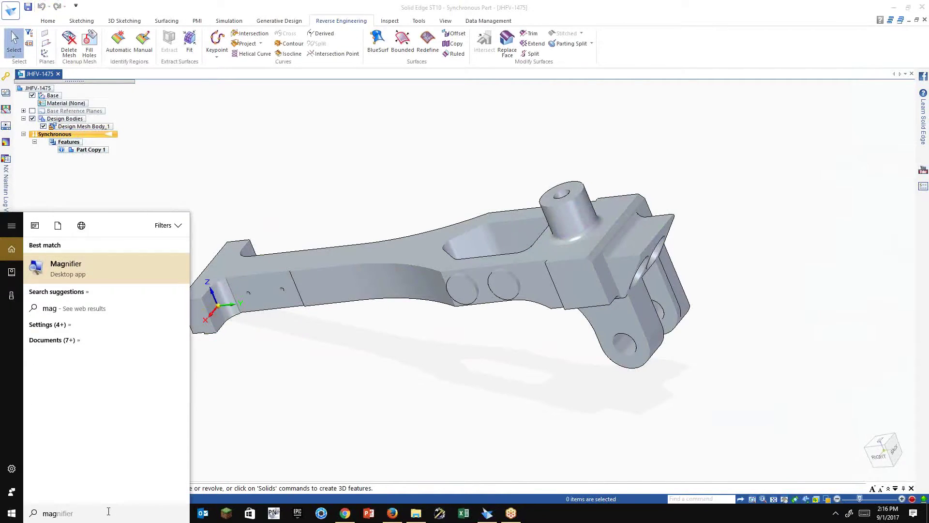
{"action": "key", "text": "Return"}
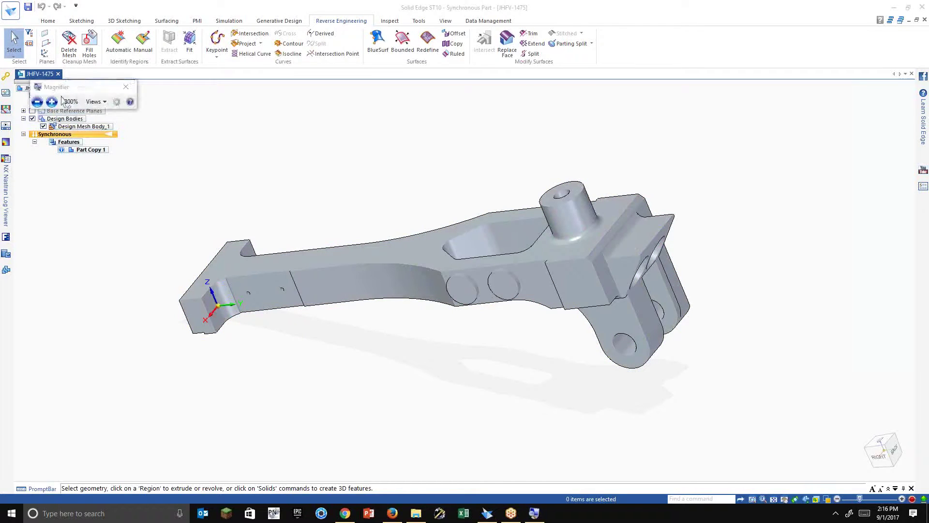
{"action": "left_click", "coordinate": [129, 86]}
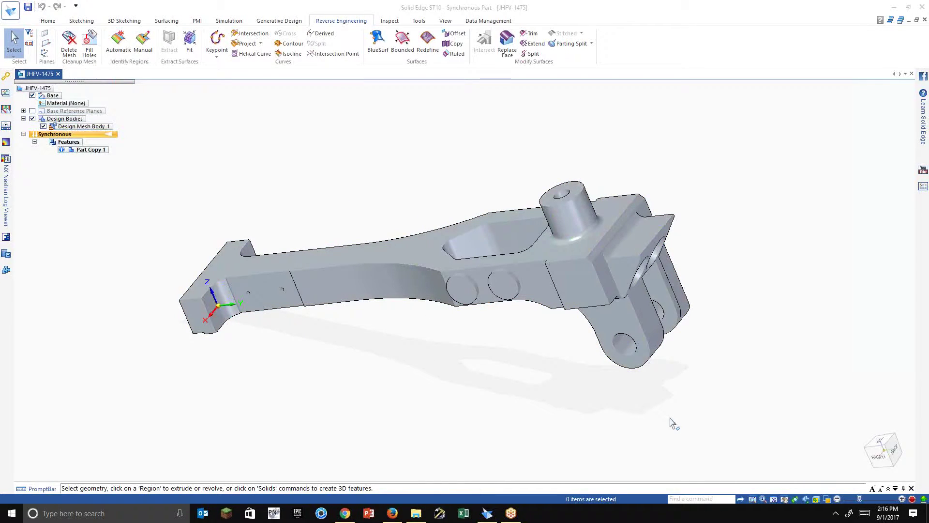
Examine the mesh facets around the cylindrical boss in wireframe and restore the shaded with visible edges view style.
{"action": "left_click", "coordinate": [826, 500]}
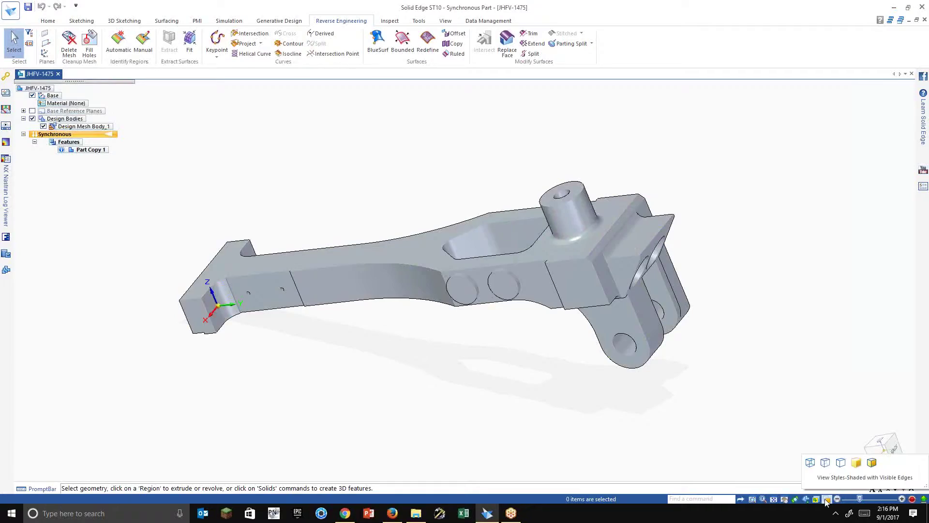
{"action": "left_click", "coordinate": [814, 472]}
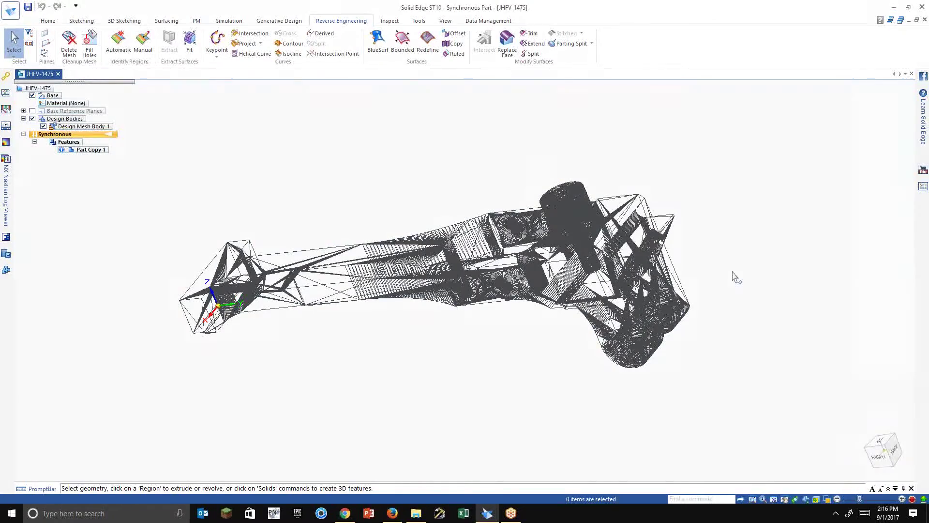
{"action": "scroll", "coordinate": [571, 187], "scroll_direction": "up", "scroll_amount": 6}
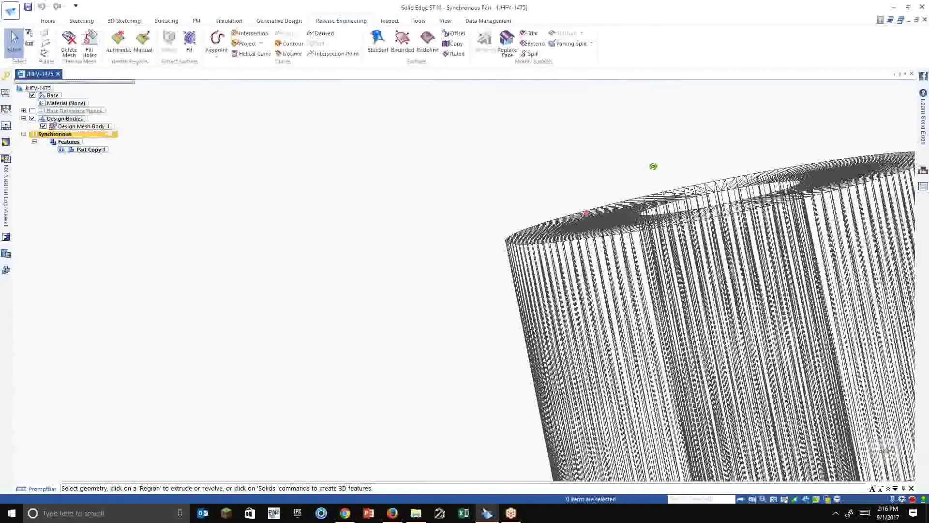
{"action": "scroll", "coordinate": [583, 209], "scroll_direction": "up", "scroll_amount": 5}
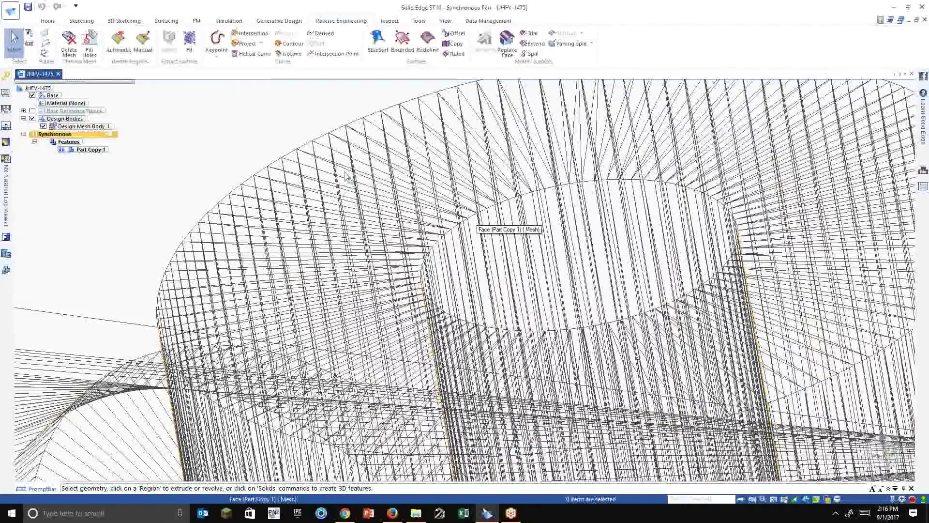
{"action": "scroll", "coordinate": [373, 162], "scroll_direction": "down", "scroll_amount": 6}
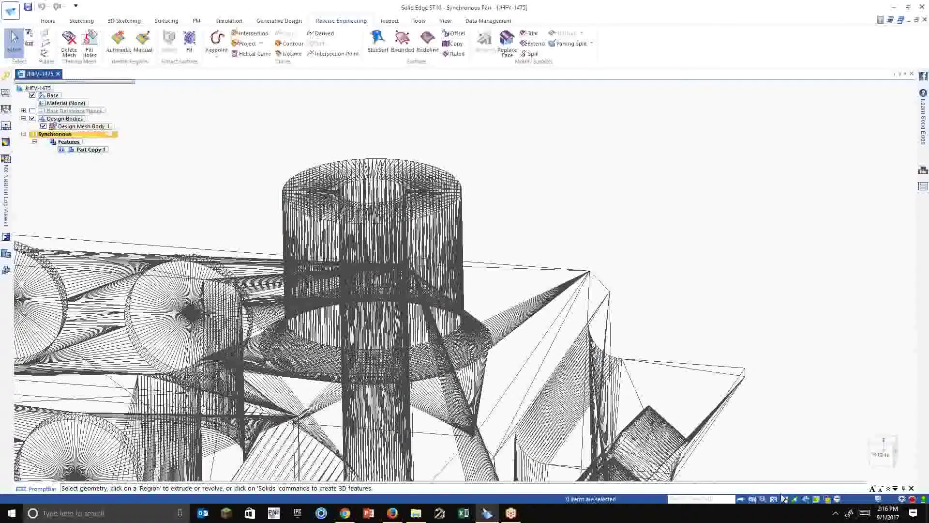
{"action": "left_click", "coordinate": [828, 501]}
{"action": "left_click", "coordinate": [873, 475]}
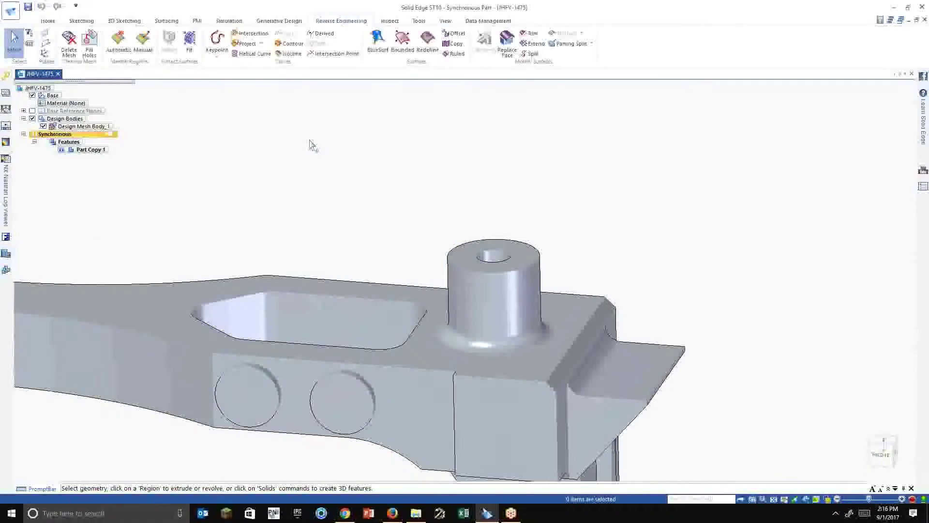
Try to move the mesh by its face near the cylindrical boss's hole with the steering wheel.
{"action": "left_click", "coordinate": [57, 22]}
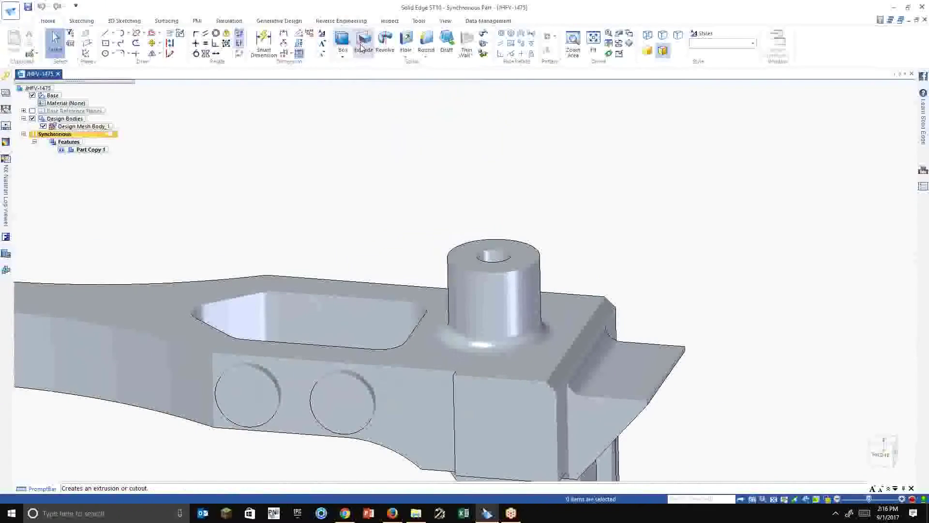
{"action": "left_click", "coordinate": [490, 271]}
{"action": "left_click", "coordinate": [483, 268]}
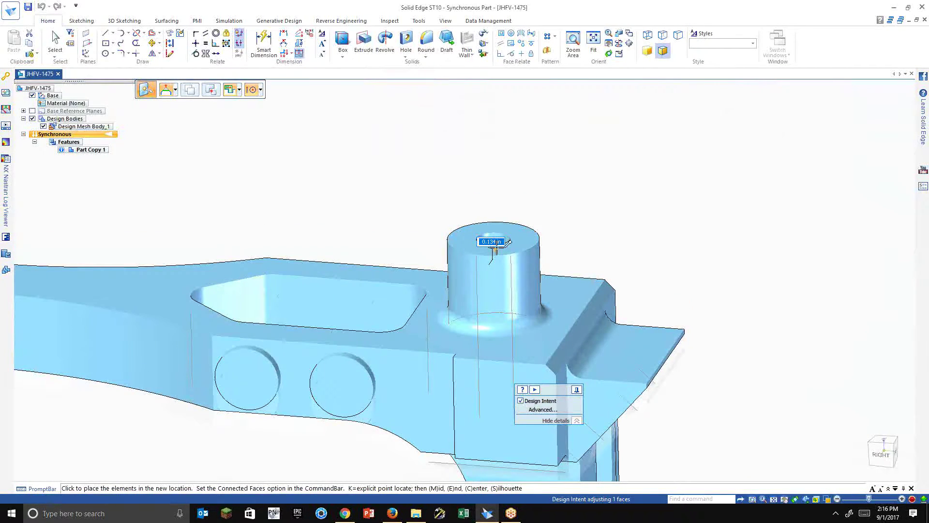
{"action": "key", "text": "Escape"}
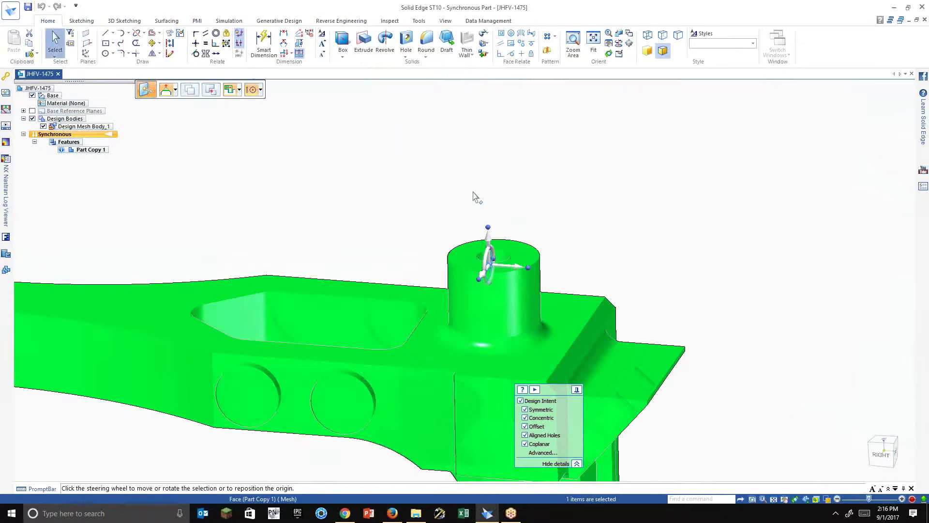
{"action": "key", "text": "Escape"}
{"action": "middle_click_drag", "start_coordinate": [474, 193], "coordinate": [508, 149]}
{"action": "scroll", "coordinate": [508, 271], "scroll_direction": "up", "scroll_amount": 5}
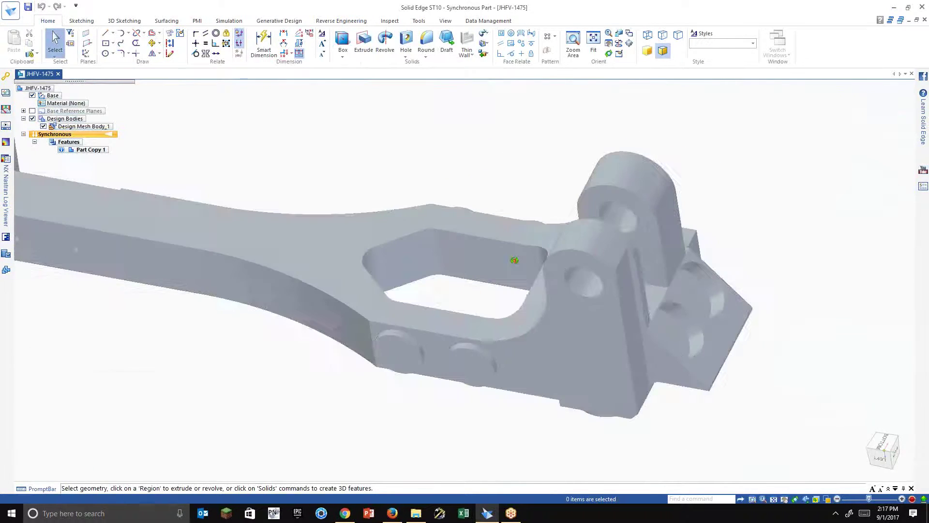
{"action": "scroll", "coordinate": [480, 269], "scroll_direction": "up", "scroll_amount": 2}
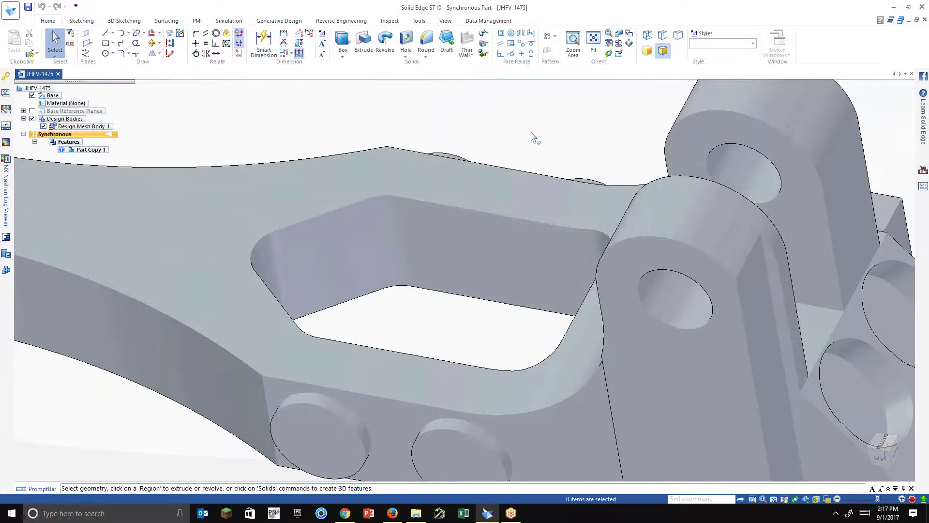
{"action": "scroll", "coordinate": [503, 152], "scroll_direction": "down", "scroll_amount": 4}
{"action": "scroll", "coordinate": [447, 153], "scroll_direction": "up", "scroll_amount": 2}
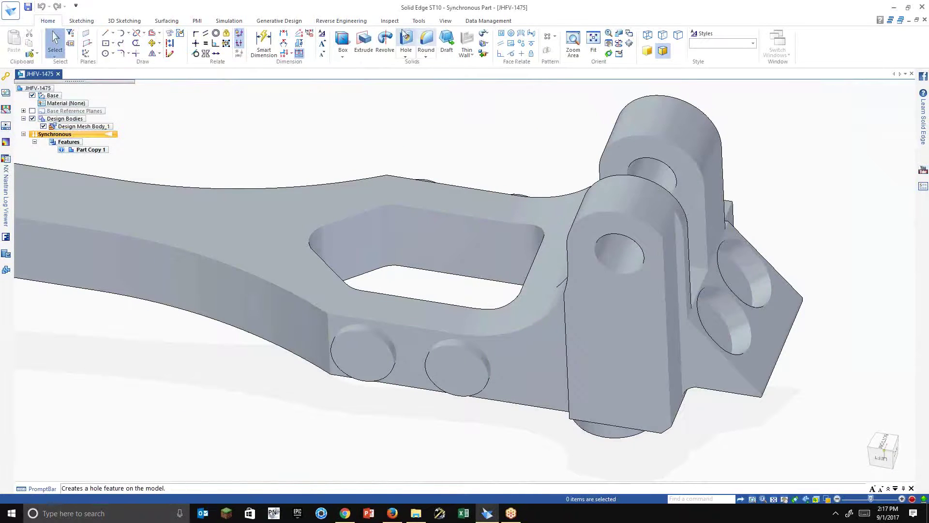
Switch the part to the ordered environment and return it to the synchronous environment.
{"action": "left_click", "coordinate": [341, 21]}
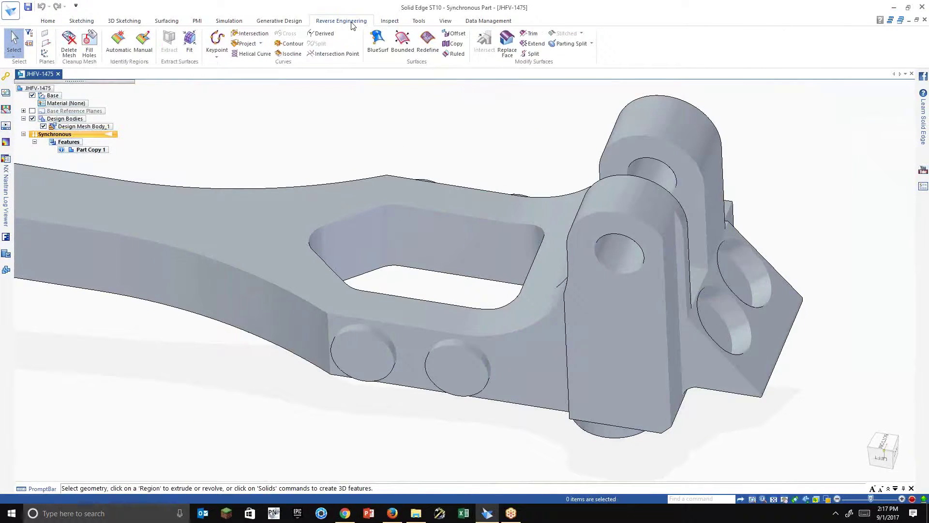
{"action": "right_click", "coordinate": [88, 135]}
{"action": "left_click", "coordinate": [116, 232]}
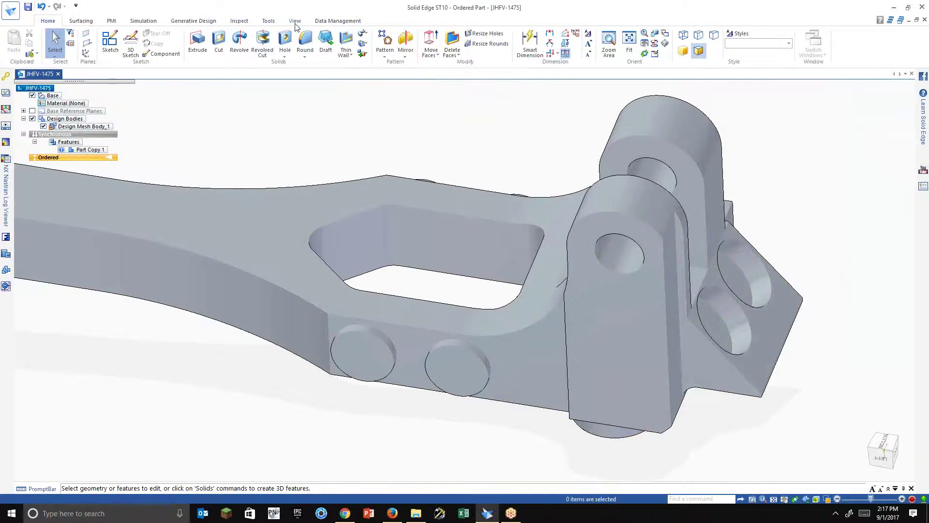
{"action": "double_click", "coordinate": [93, 136]}
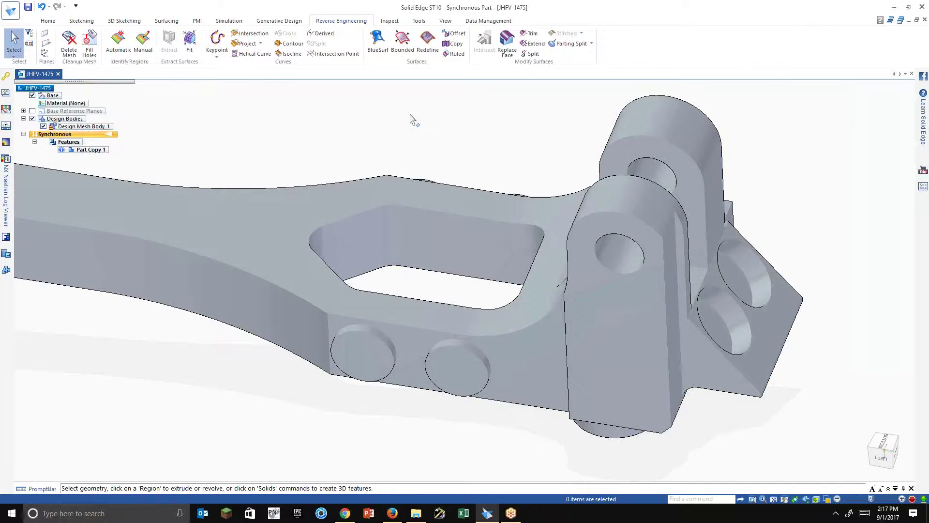
Set the Delete Mesh command to select mesh facets with the Brush method.
{"action": "middle_click_drag", "start_coordinate": [403, 124], "coordinate": [382, 133]}
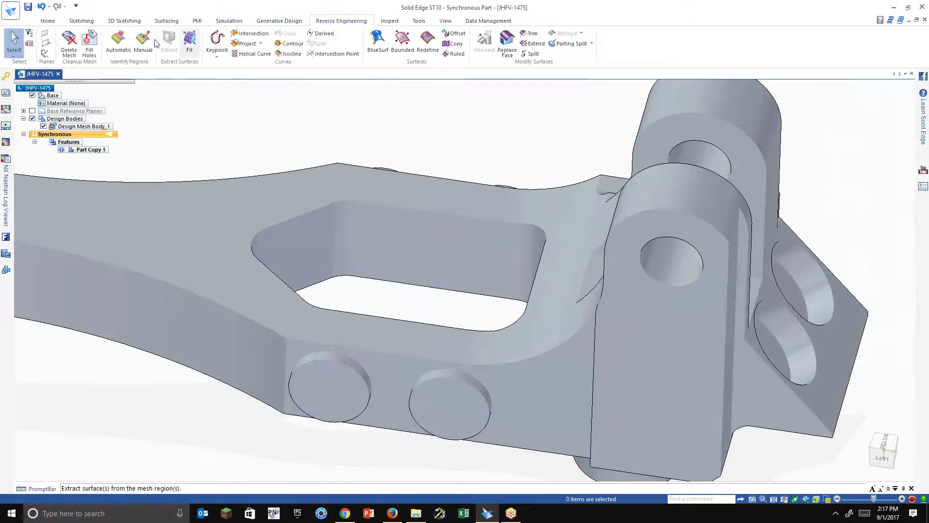
{"action": "left_click", "coordinate": [68, 49]}
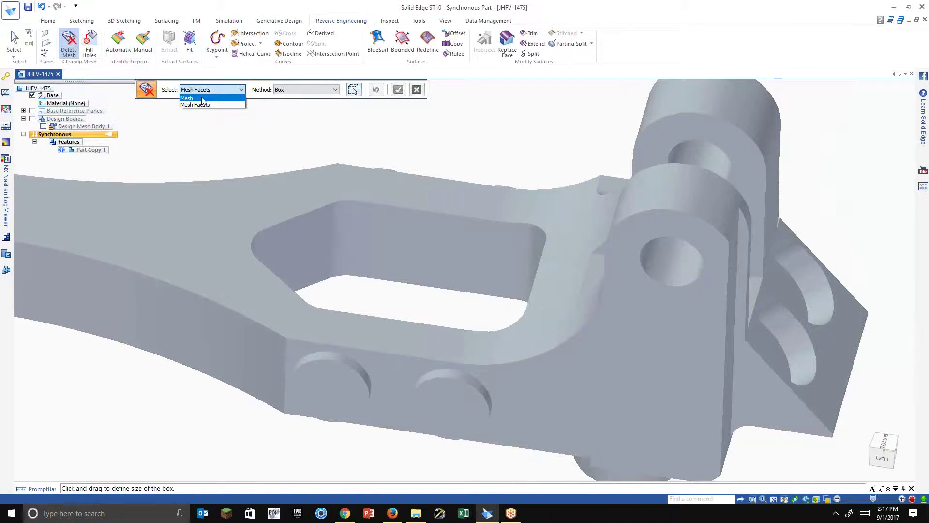
{"action": "left_click", "coordinate": [203, 99]}
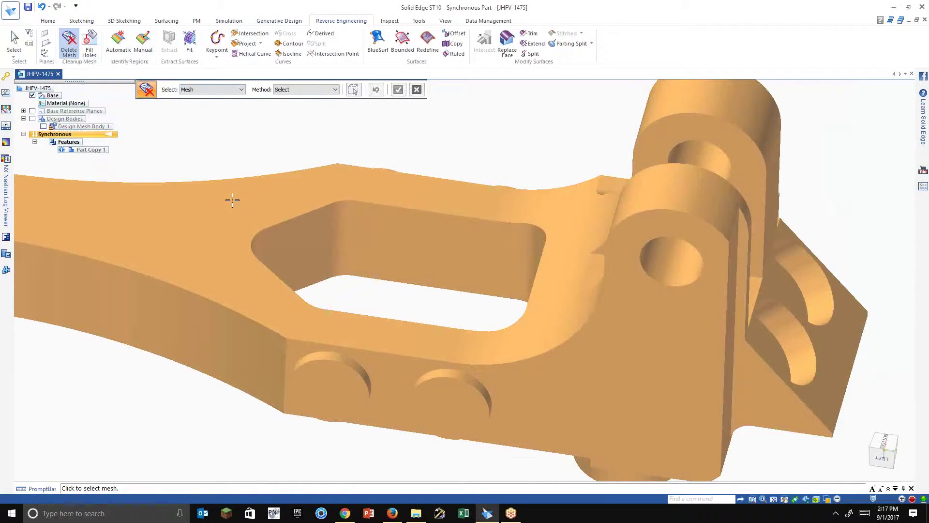
{"action": "left_click", "coordinate": [224, 90]}
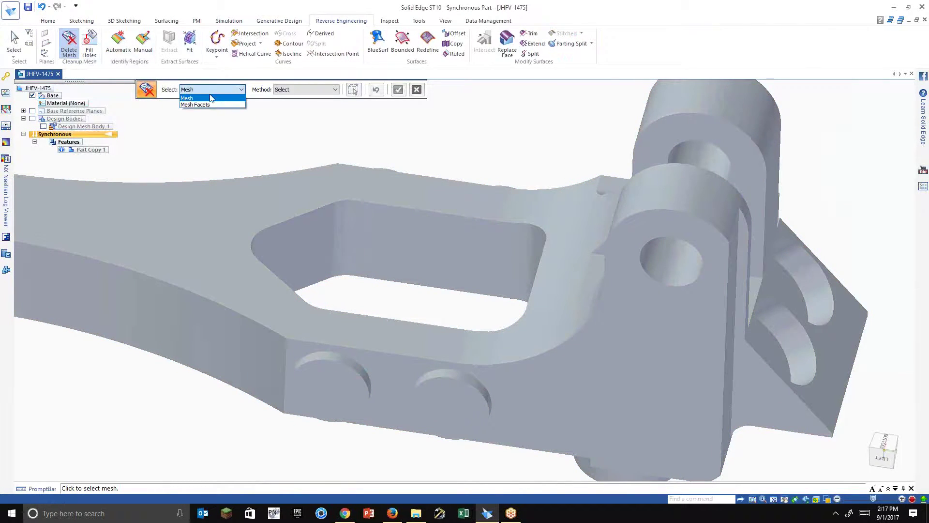
{"action": "left_click", "coordinate": [204, 106]}
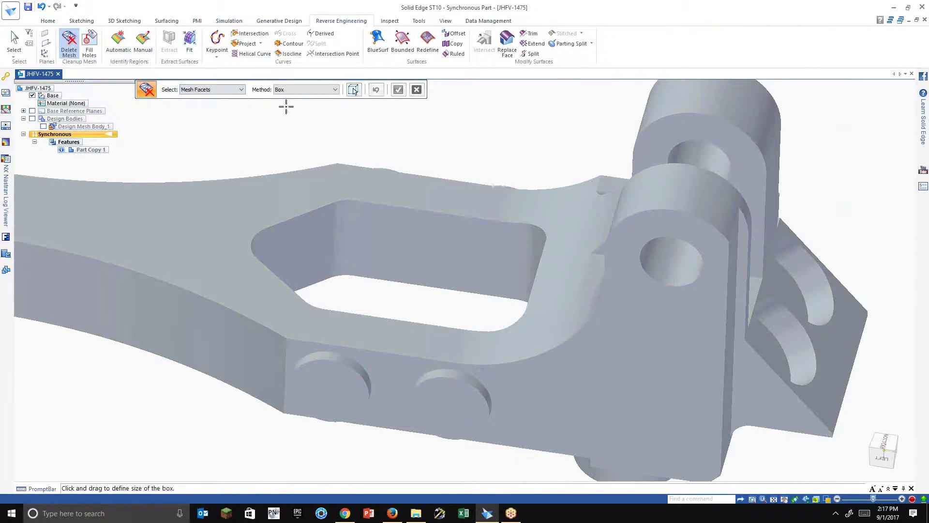
{"action": "left_click", "coordinate": [307, 91]}
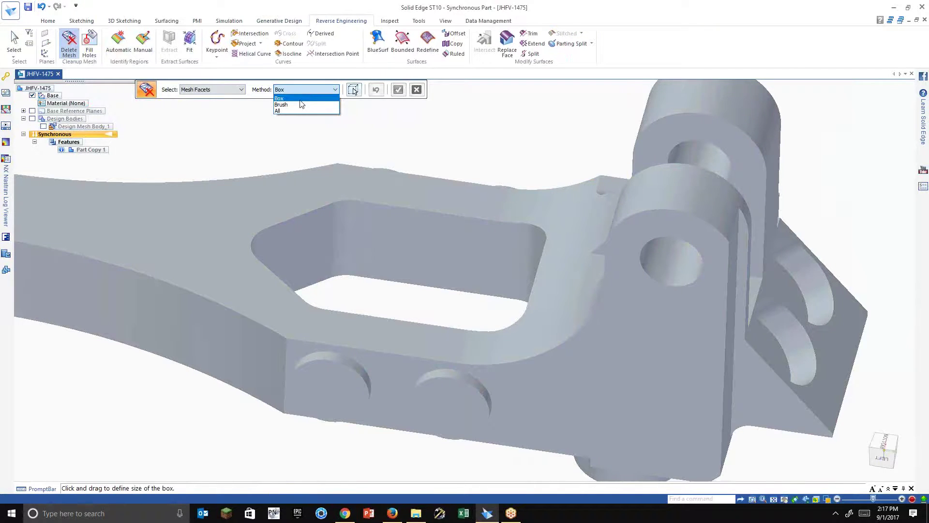
{"action": "left_click", "coordinate": [299, 105]}
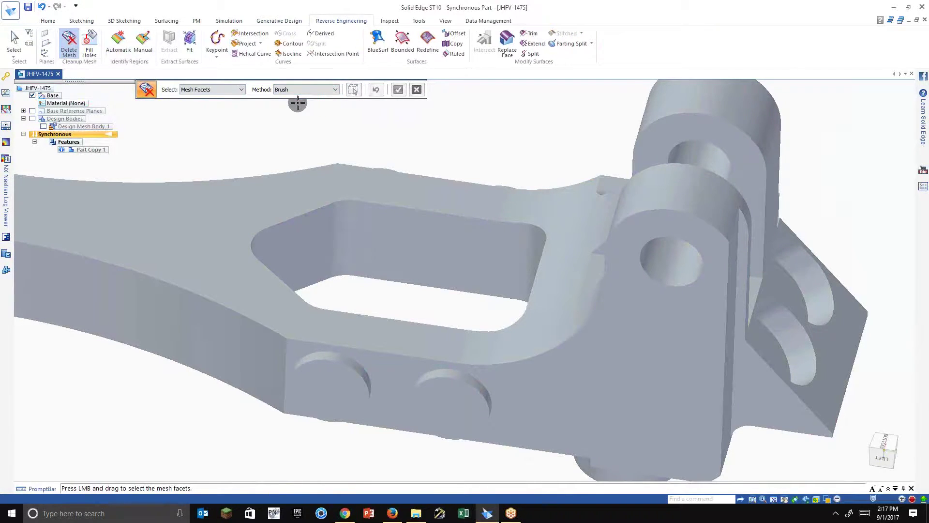
Try to delete the mesh facets on the inner walls of the large cutout using the brush selection.
{"action": "middle_click_drag", "start_coordinate": [325, 116], "coordinate": [311, 119]}
{"action": "mouse_move", "coordinate": [291, 242]}
{"action": "left_mouse_down"}
{"action": "mouse_move", "coordinate": [299, 266]}
{"action": "mouse_move", "coordinate": [288, 265]}
{"action": "mouse_move", "coordinate": [372, 253]}
{"action": "mouse_move", "coordinate": [421, 261]}
{"action": "left_mouse_up"}
{"action": "mouse_move", "coordinate": [421, 261]}
{"action": "middle_mouse_down"}
{"action": "mouse_move", "coordinate": [498, 305]}
{"action": "mouse_move", "coordinate": [483, 259]}
{"action": "middle_mouse_up"}
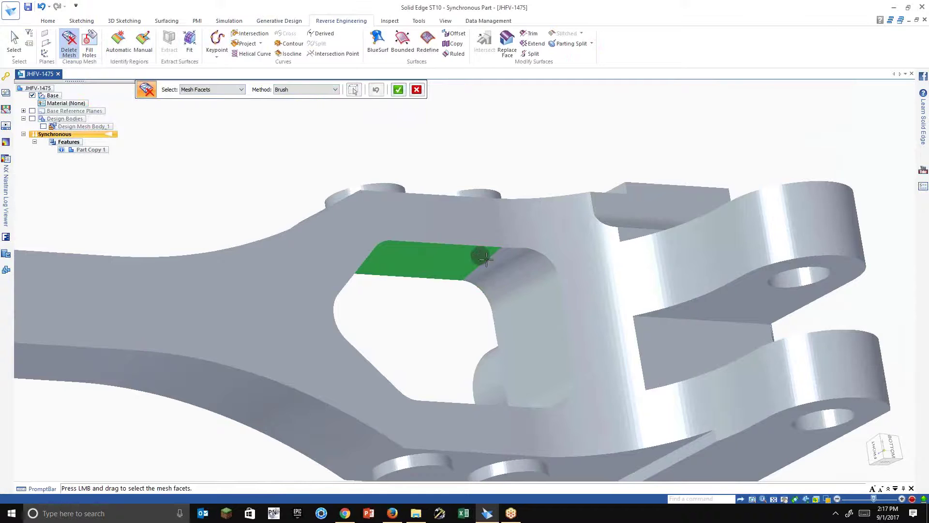
{"action": "mouse_move", "coordinate": [483, 259]}
{"action": "left_mouse_down"}
{"action": "mouse_move", "coordinate": [517, 284]}
{"action": "mouse_move", "coordinate": [537, 347]}
{"action": "left_mouse_up"}
{"action": "mouse_move", "coordinate": [537, 347]}
{"action": "middle_mouse_down"}
{"action": "mouse_move", "coordinate": [498, 390]}
{"action": "mouse_move", "coordinate": [535, 237]}
{"action": "middle_mouse_up"}
{"action": "mouse_move", "coordinate": [535, 237]}
{"action": "left_mouse_down"}
{"action": "mouse_move", "coordinate": [571, 234]}
{"action": "mouse_move", "coordinate": [546, 276]}
{"action": "mouse_move", "coordinate": [527, 280]}
{"action": "left_mouse_up"}
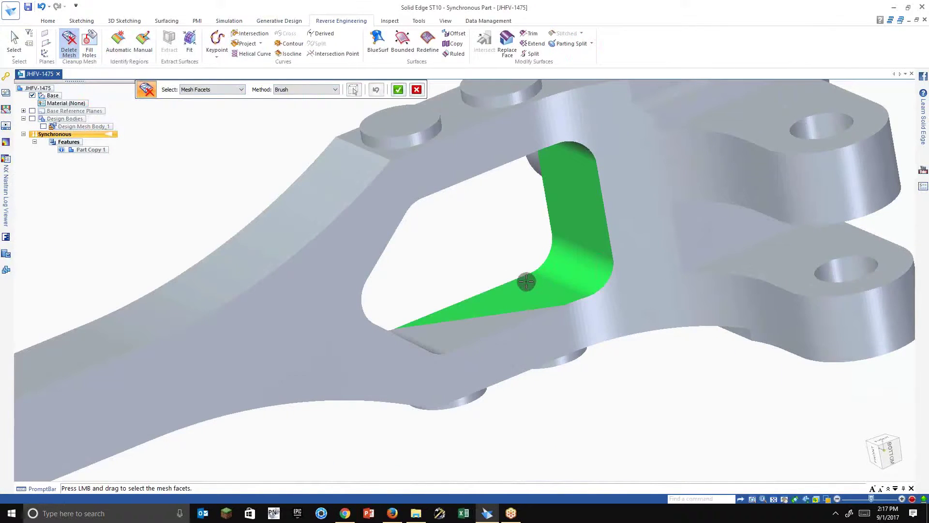
{"action": "mouse_move", "coordinate": [527, 280]}
{"action": "middle_mouse_down"}
{"action": "mouse_move", "coordinate": [442, 276]}
{"action": "mouse_move", "coordinate": [460, 318]}
{"action": "middle_mouse_up"}
{"action": "left_click_drag", "start_coordinate": [460, 317], "coordinate": [343, 297]}
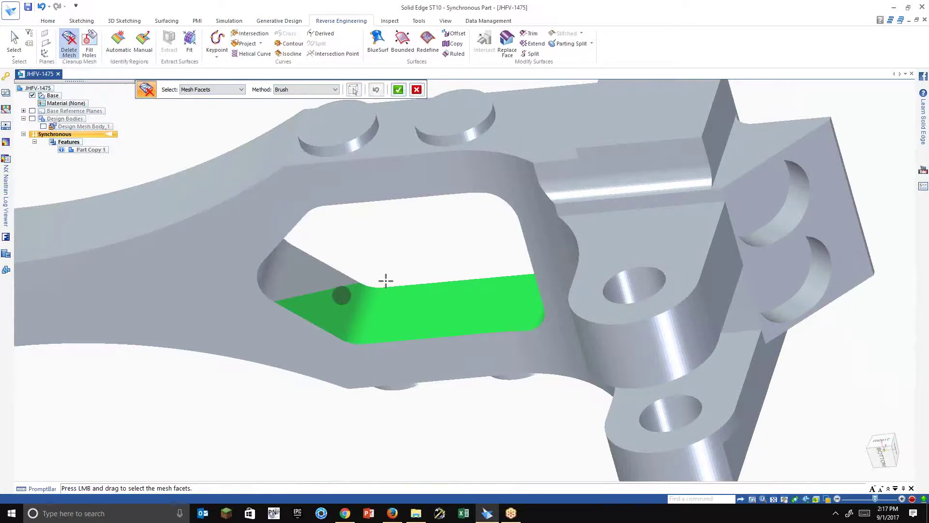
{"action": "mouse_move", "coordinate": [386, 278]}
{"action": "middle_mouse_down"}
{"action": "mouse_move", "coordinate": [400, 270]}
{"action": "mouse_move", "coordinate": [298, 228]}
{"action": "middle_mouse_up"}
{"action": "scroll", "coordinate": [297, 227], "scroll_direction": "up", "scroll_amount": 4}
{"action": "mouse_move", "coordinate": [409, 435]}
{"action": "left_mouse_down"}
{"action": "mouse_move", "coordinate": [355, 394]}
{"action": "mouse_move", "coordinate": [315, 336]}
{"action": "mouse_move", "coordinate": [316, 290]}
{"action": "left_mouse_up"}
{"action": "scroll", "coordinate": [316, 287], "scroll_direction": "down", "scroll_amount": 4}
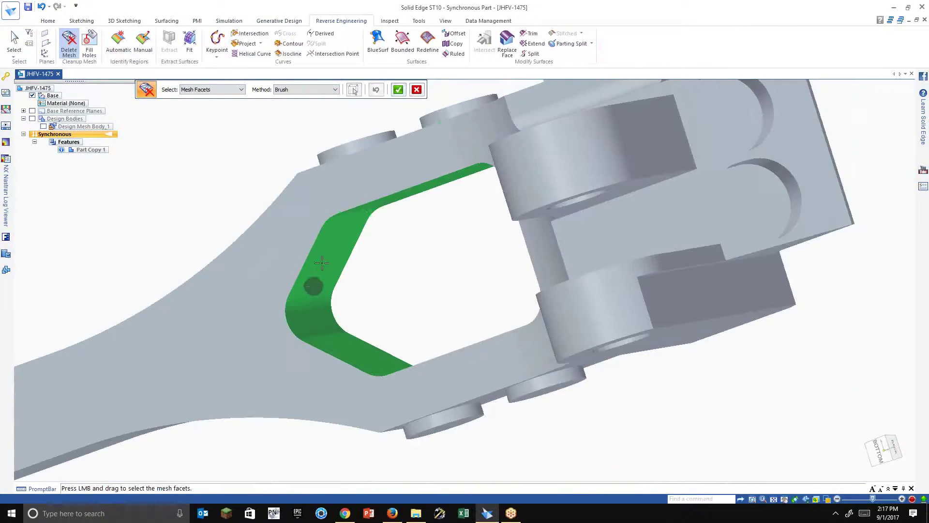
{"action": "left_click", "coordinate": [398, 90]}
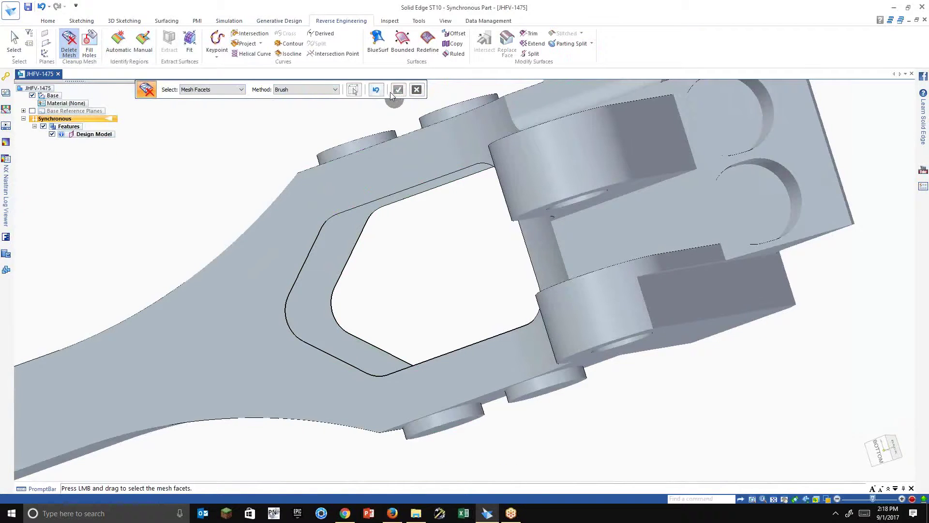
{"action": "left_click_drag", "start_coordinate": [274, 399], "coordinate": [290, 342]}
{"action": "mouse_move", "coordinate": [290, 342]}
{"action": "middle_mouse_down"}
{"action": "mouse_move", "coordinate": [300, 335]}
{"action": "mouse_move", "coordinate": [392, 385]}
{"action": "middle_mouse_up"}
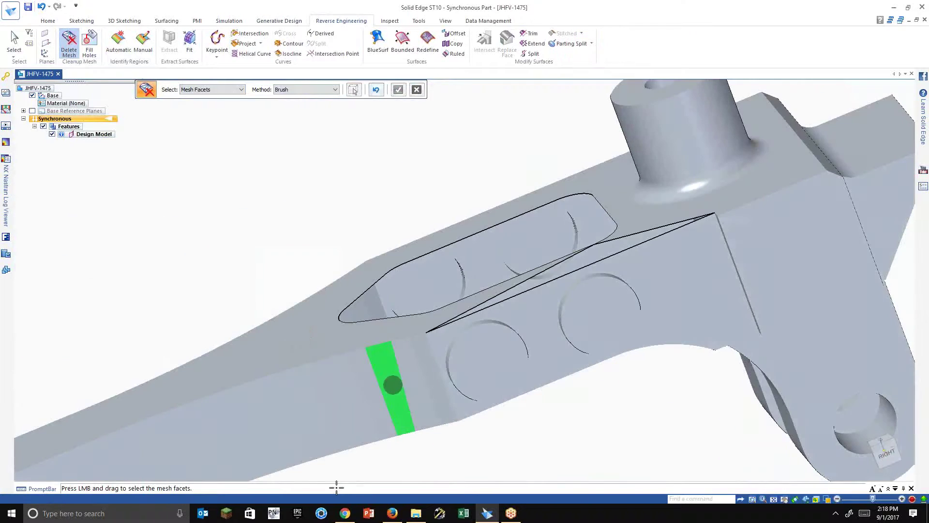
{"action": "middle_click_drag", "start_coordinate": [337, 488], "coordinate": [560, 378]}
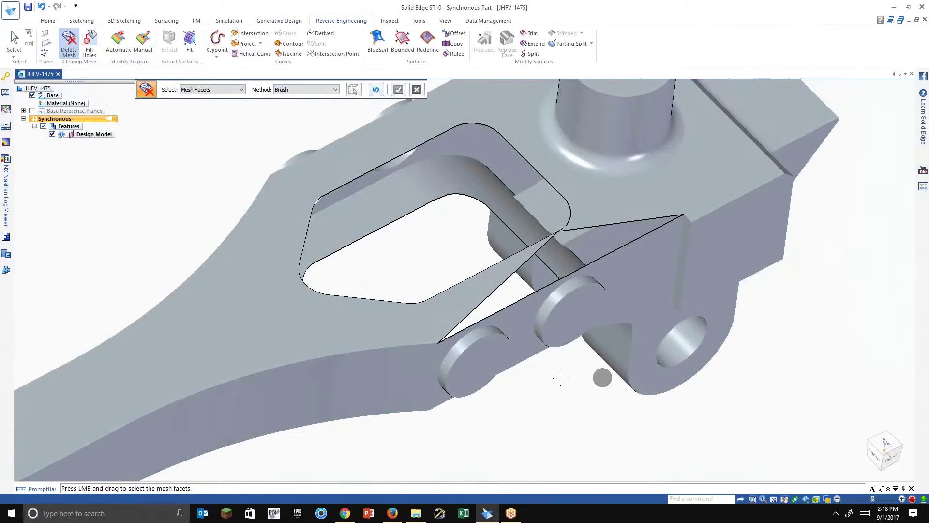
{"action": "right_click", "coordinate": [590, 376]}
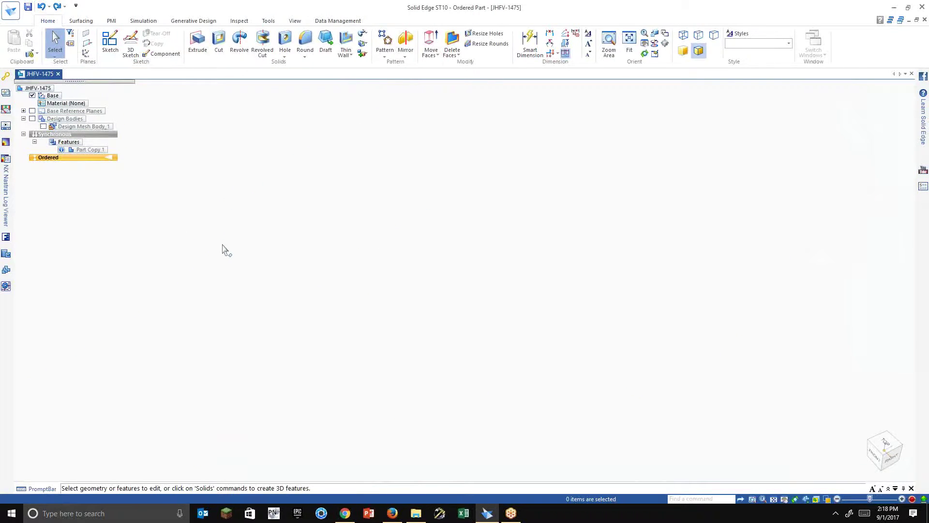
Return the part to the synchronous environment and show the design body again.
{"action": "left_click", "coordinate": [69, 137]}
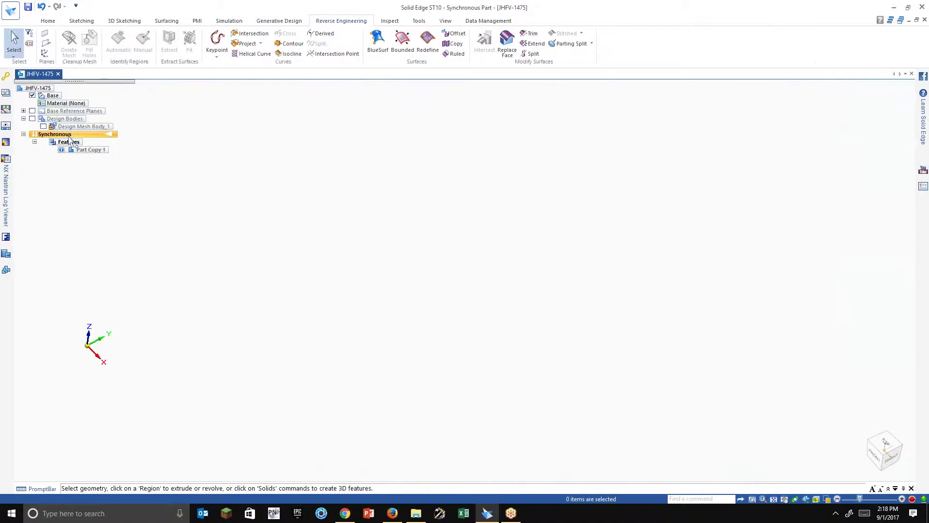
{"action": "middle_click_drag", "start_coordinate": [395, 352], "coordinate": [164, 204]}
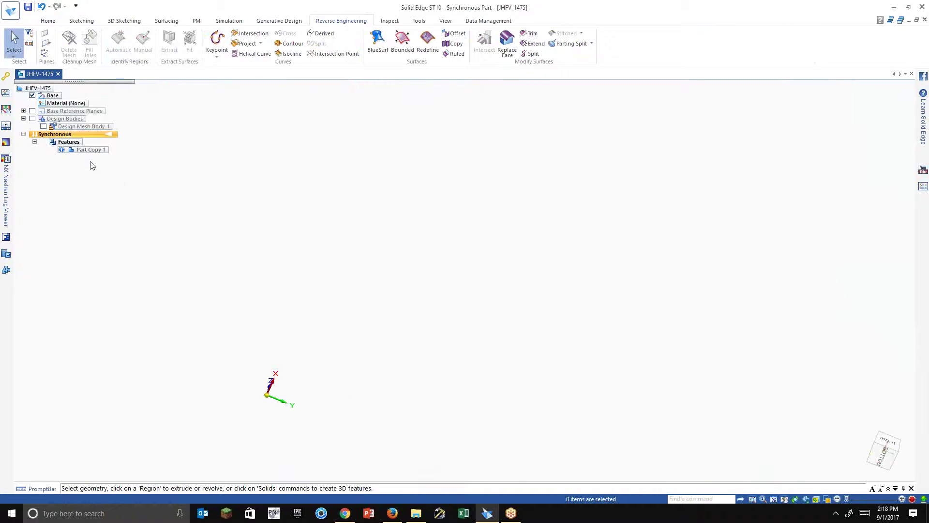
{"action": "right_click", "coordinate": [158, 220]}
{"action": "mouse_move", "coordinate": [252, 314]}
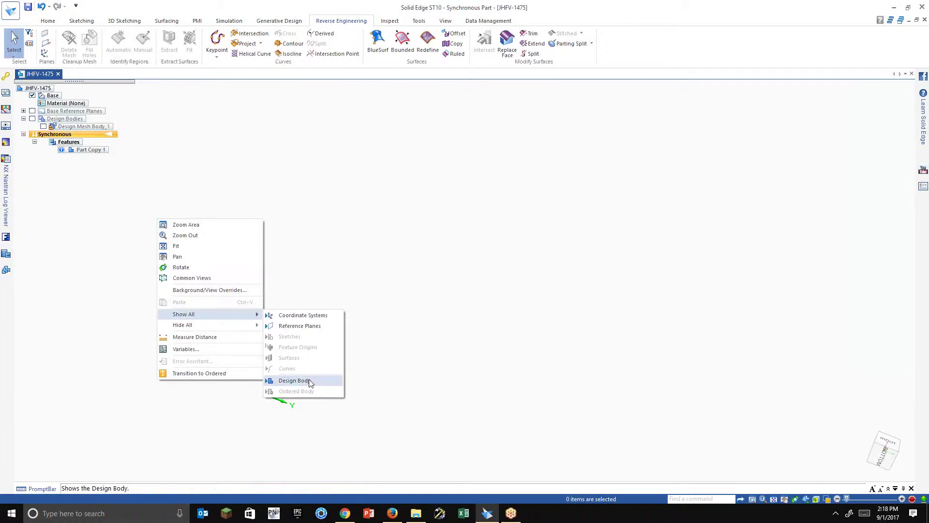
{"action": "left_click", "coordinate": [310, 383]}
{"action": "scroll", "coordinate": [305, 352], "scroll_direction": "up", "scroll_amount": 5}
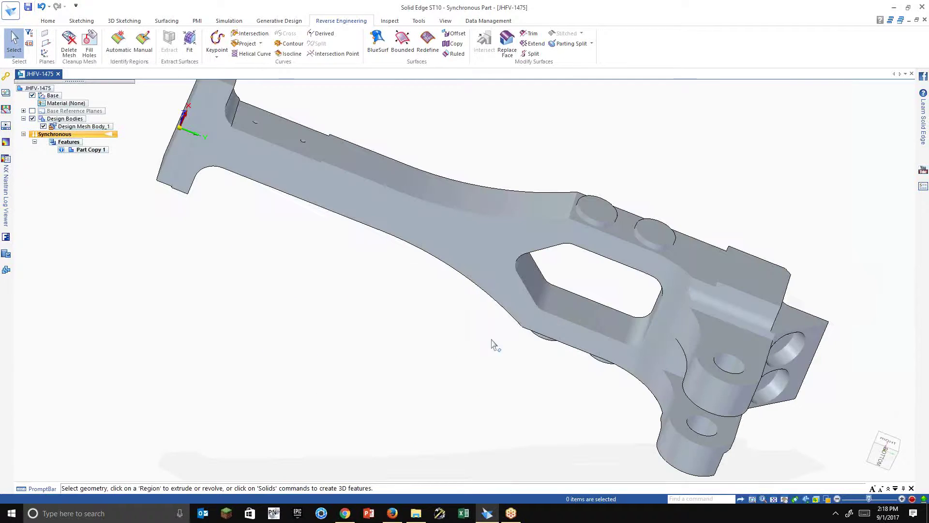
{"action": "scroll", "coordinate": [493, 345], "scroll_direction": "up", "scroll_amount": 5}
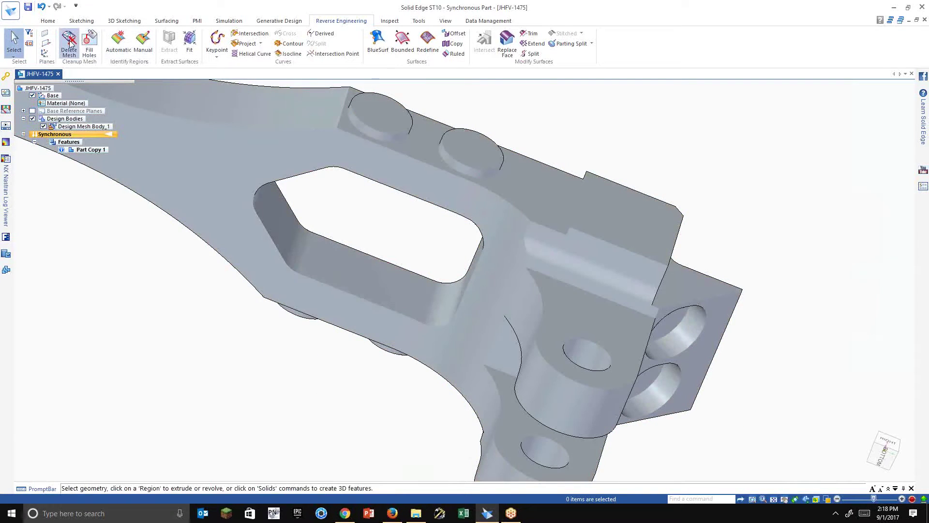
Select the mesh facets on all inner walls of the large cutout for deletion using Delete Mesh with the Brush method.
{"action": "left_click", "coordinate": [69, 43]}
{"action": "left_click", "coordinate": [289, 89]}
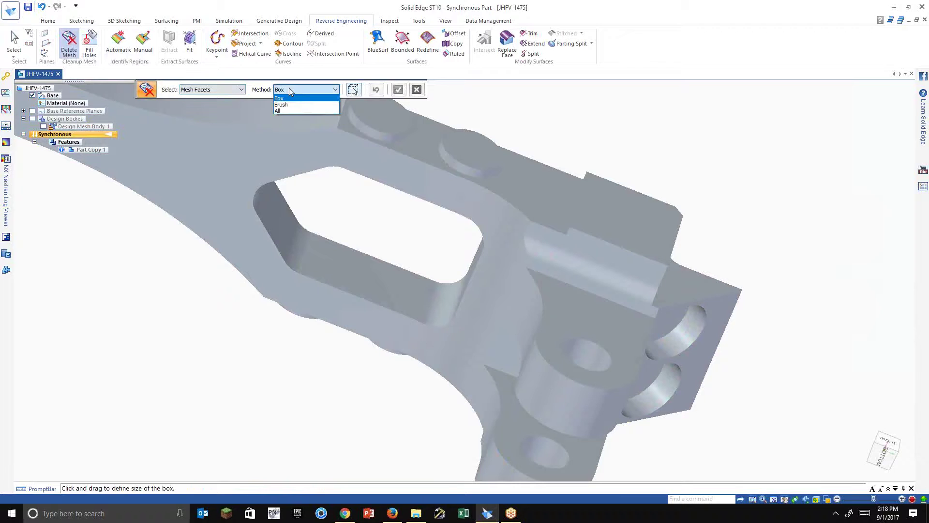
{"action": "left_click", "coordinate": [322, 101]}
{"action": "middle_click_drag", "start_coordinate": [344, 268], "coordinate": [356, 283]}
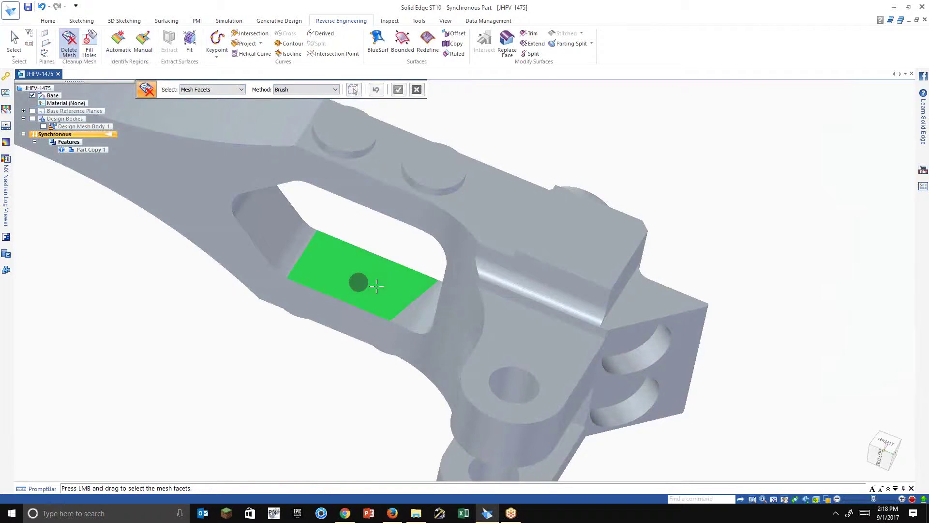
{"action": "mouse_move", "coordinate": [260, 228]}
{"action": "left_mouse_down"}
{"action": "mouse_move", "coordinate": [310, 263]}
{"action": "mouse_move", "coordinate": [256, 270]}
{"action": "mouse_move", "coordinate": [243, 258]}
{"action": "mouse_move", "coordinate": [369, 281]}
{"action": "left_mouse_up"}
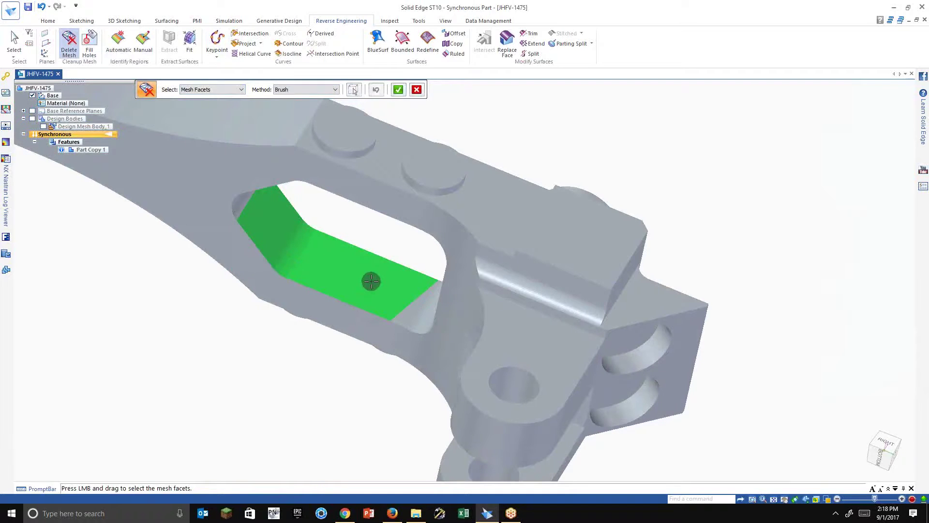
{"action": "mouse_move", "coordinate": [405, 297]}
{"action": "middle_mouse_down"}
{"action": "mouse_move", "coordinate": [481, 315]}
{"action": "mouse_move", "coordinate": [428, 301]}
{"action": "middle_mouse_up"}
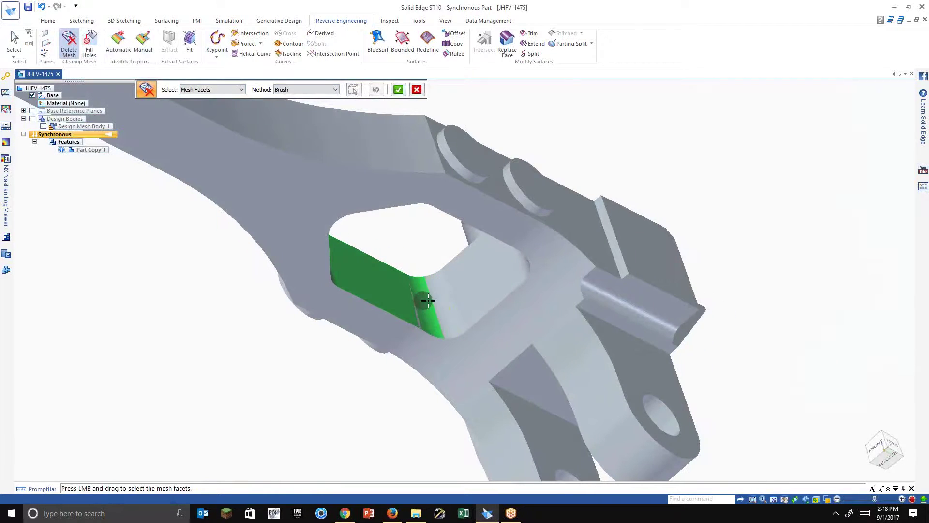
{"action": "left_click_drag", "start_coordinate": [407, 301], "coordinate": [473, 299]}
{"action": "middle_click_drag", "start_coordinate": [486, 291], "coordinate": [455, 264]}
{"action": "mouse_move", "coordinate": [481, 280]}
{"action": "left_mouse_down"}
{"action": "mouse_move", "coordinate": [508, 240]}
{"action": "mouse_move", "coordinate": [492, 181]}
{"action": "left_mouse_up"}
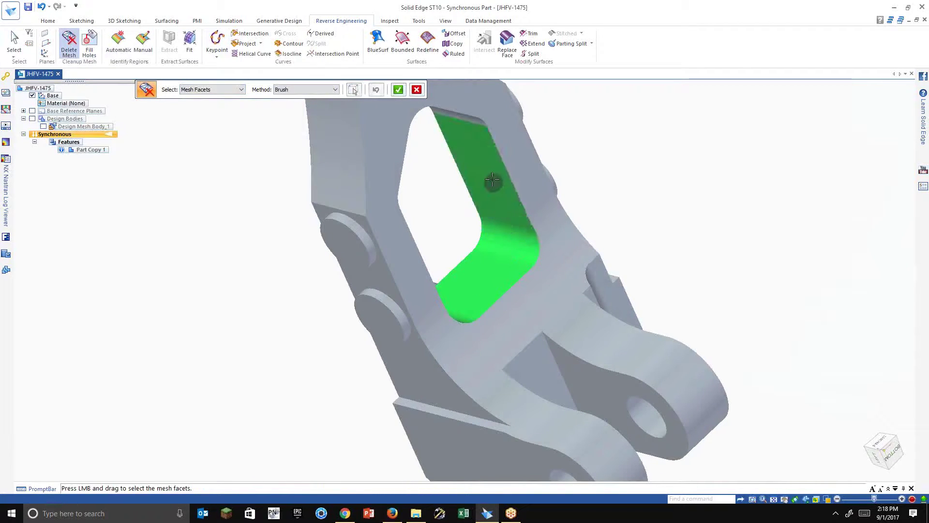
{"action": "mouse_move", "coordinate": [474, 218]}
{"action": "middle_mouse_down"}
{"action": "mouse_move", "coordinate": [381, 375]}
{"action": "mouse_move", "coordinate": [452, 210]}
{"action": "middle_mouse_up"}
{"action": "mouse_move", "coordinate": [452, 209]}
{"action": "left_mouse_down"}
{"action": "mouse_move", "coordinate": [444, 197]}
{"action": "mouse_move", "coordinate": [369, 184]}
{"action": "mouse_move", "coordinate": [276, 203]}
{"action": "left_mouse_up"}
Deselect the stray facet on the flat face beside the cutout and delete the selected wall facets.
{"action": "middle_click_drag", "start_coordinate": [391, 215], "coordinate": [696, 207]}
{"action": "scroll", "coordinate": [578, 249], "scroll_direction": "up", "scroll_amount": 2}
{"action": "scroll", "coordinate": [531, 225], "scroll_direction": "down", "scroll_amount": 2}
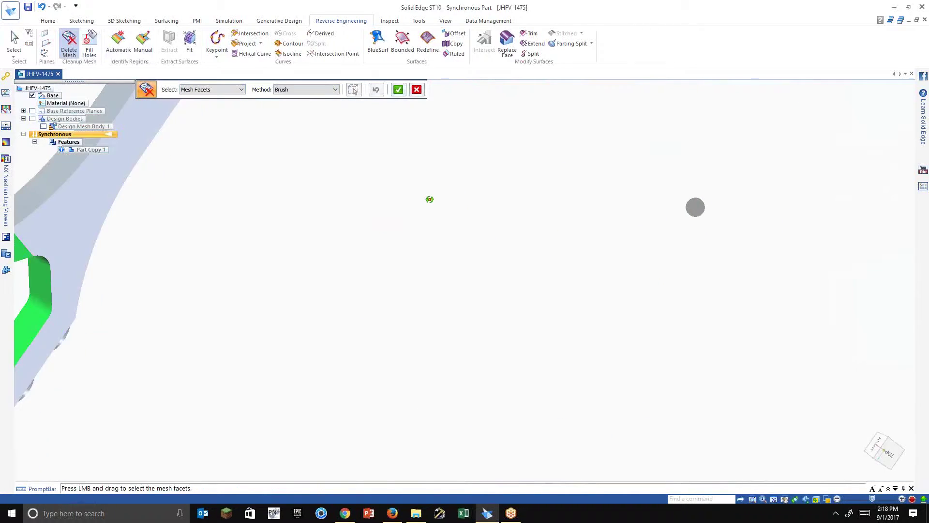
{"action": "middle_click_drag", "start_coordinate": [429, 199], "coordinate": [582, 148]}
{"action": "scroll", "coordinate": [343, 226], "scroll_direction": "up", "scroll_amount": 2}
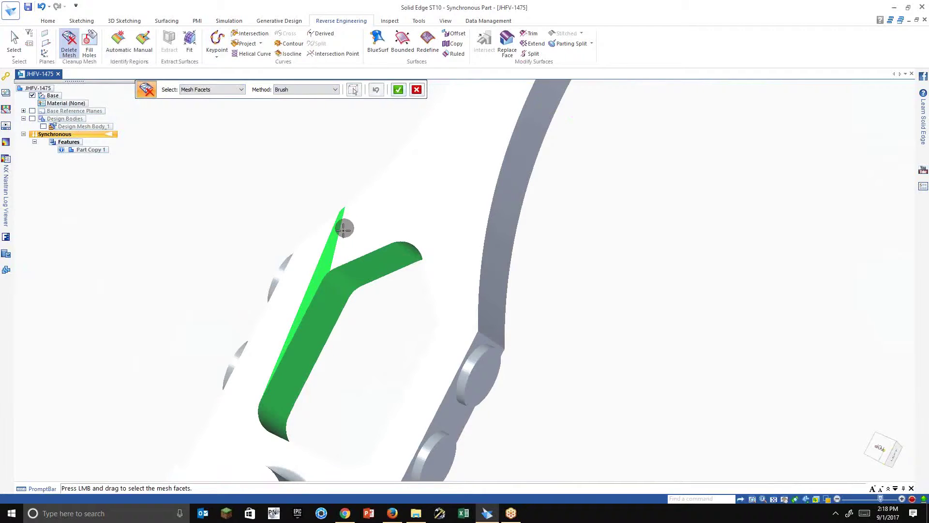
{"action": "left_click_drag", "start_coordinate": [343, 229], "coordinate": [329, 237], "text": "ctrl"}
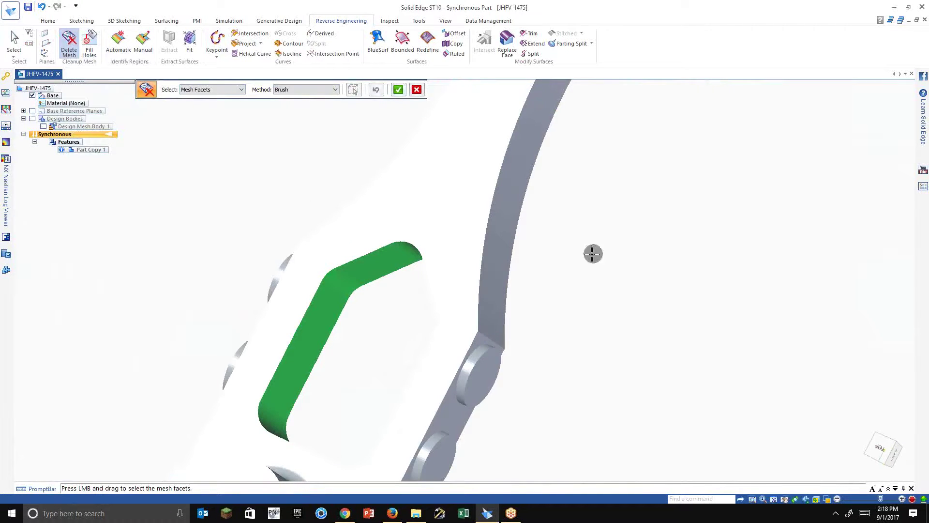
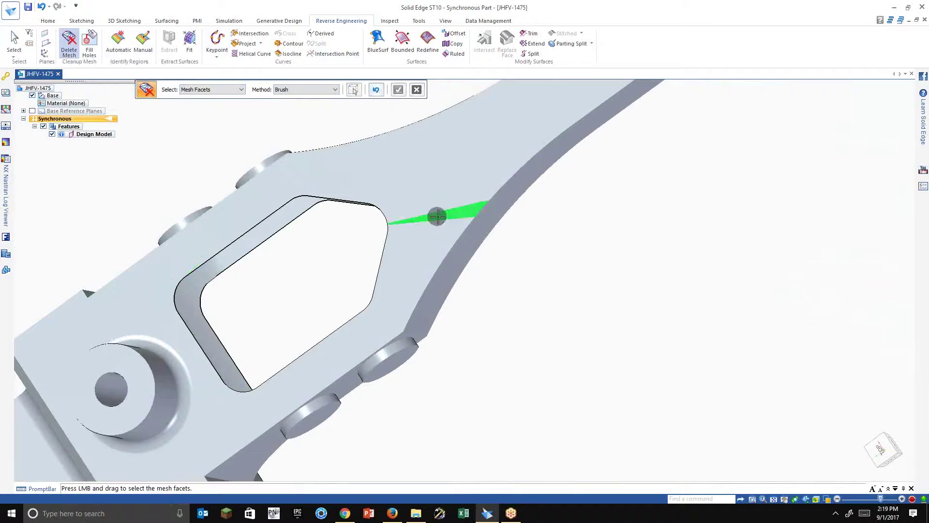
Fill the far-side opening of the cutout in the mesh with a Tangent fill, picking it from the list of holes.
{"action": "mouse_move", "coordinate": [564, 373]}
{"action": "middle_mouse_down"}
{"action": "mouse_move", "coordinate": [482, 299]}
{"action": "mouse_move", "coordinate": [500, 374]}
{"action": "middle_mouse_up"}
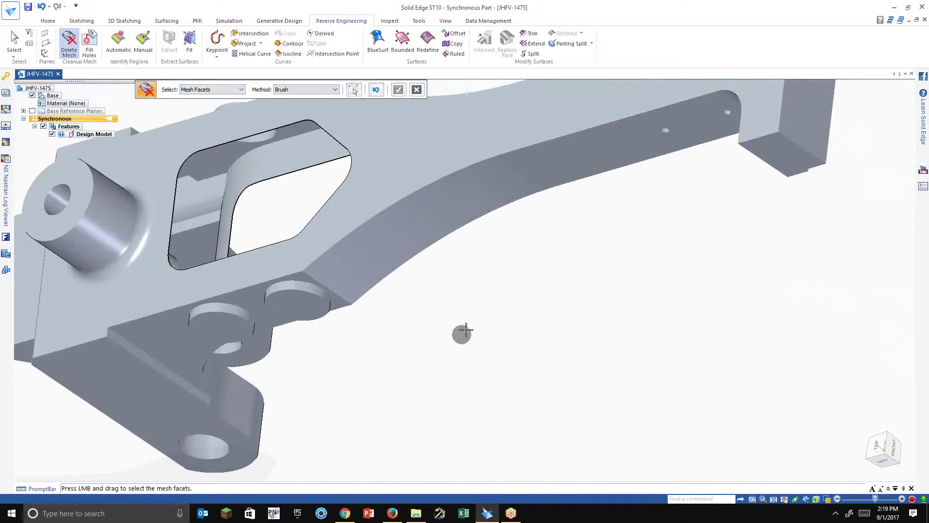
{"action": "mouse_move", "coordinate": [460, 327]}
{"action": "middle_mouse_down"}
{"action": "mouse_move", "coordinate": [475, 338]}
{"action": "mouse_move", "coordinate": [466, 142]}
{"action": "mouse_move", "coordinate": [436, 174]}
{"action": "mouse_move", "coordinate": [487, 220]}
{"action": "mouse_move", "coordinate": [221, 154]}
{"action": "middle_mouse_up"}
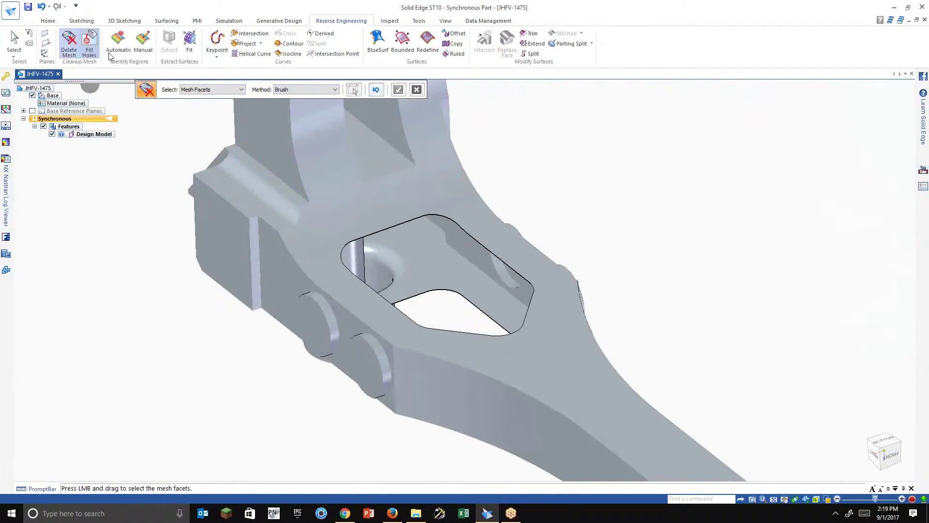
{"action": "right_click", "coordinate": [435, 226]}
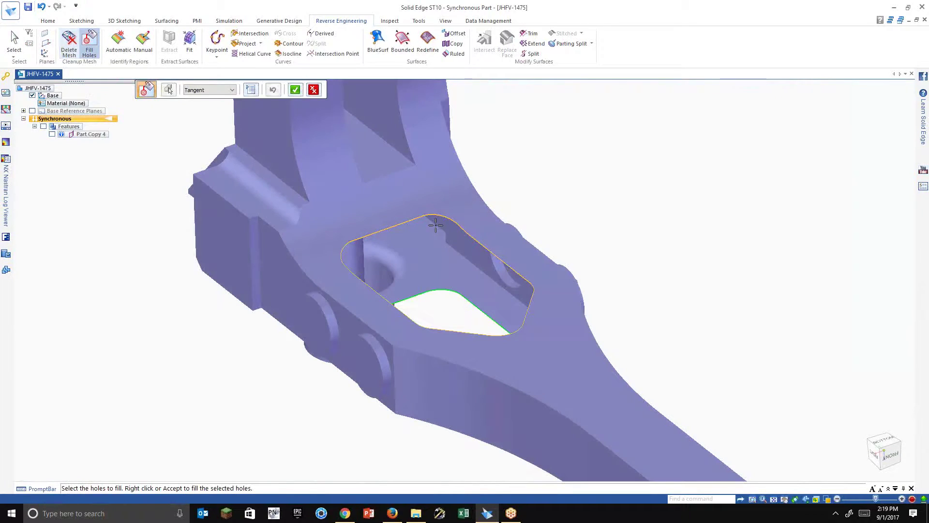
{"action": "left_click", "coordinate": [250, 90]}
{"action": "left_click", "coordinate": [178, 108]}
{"action": "left_click", "coordinate": [177, 114]}
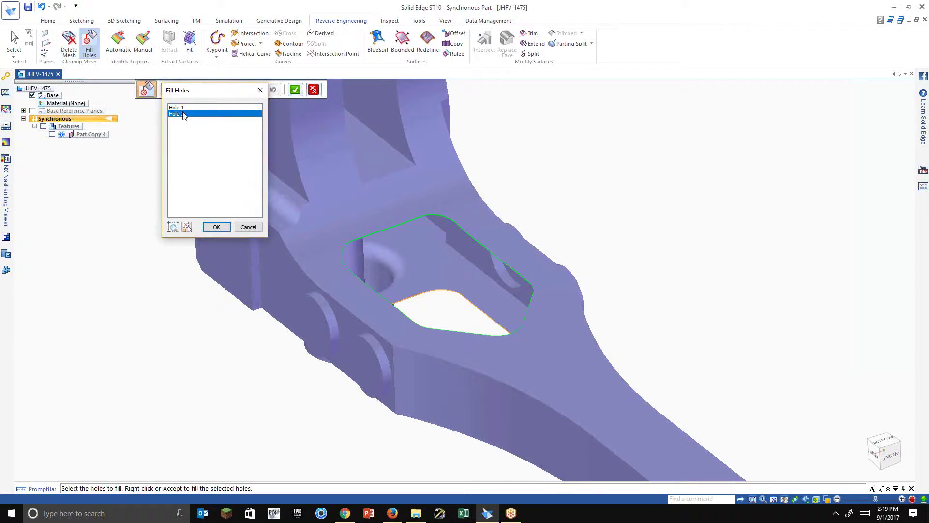
{"action": "left_click", "coordinate": [218, 228]}
{"action": "left_click", "coordinate": [295, 90]}
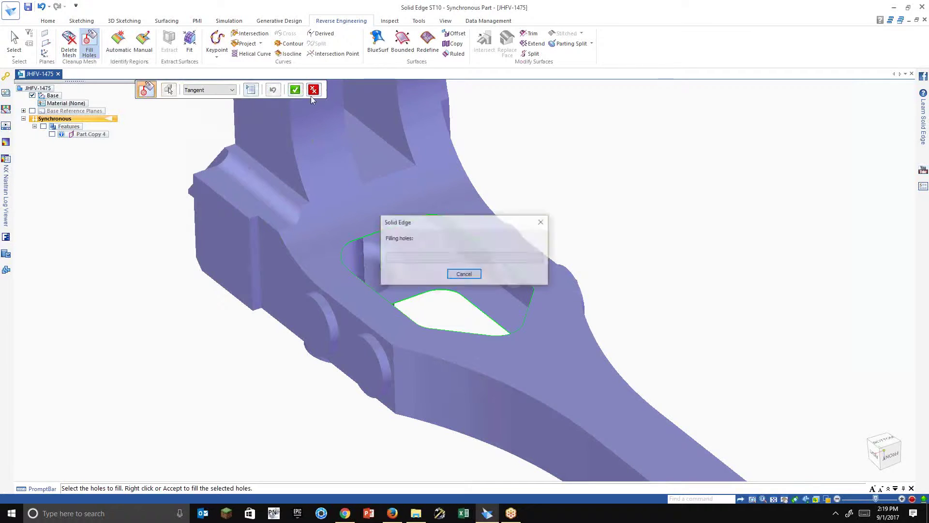
{"action": "left_click", "coordinate": [551, 292]}
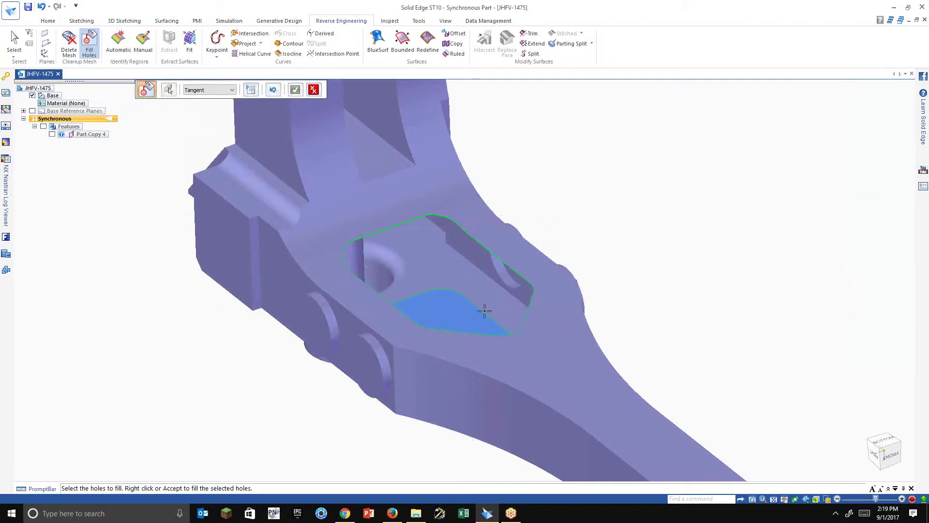
Accept the Tangent fill of the cutout's far-side opening and undo it.
{"action": "right_click", "coordinate": [690, 271]}
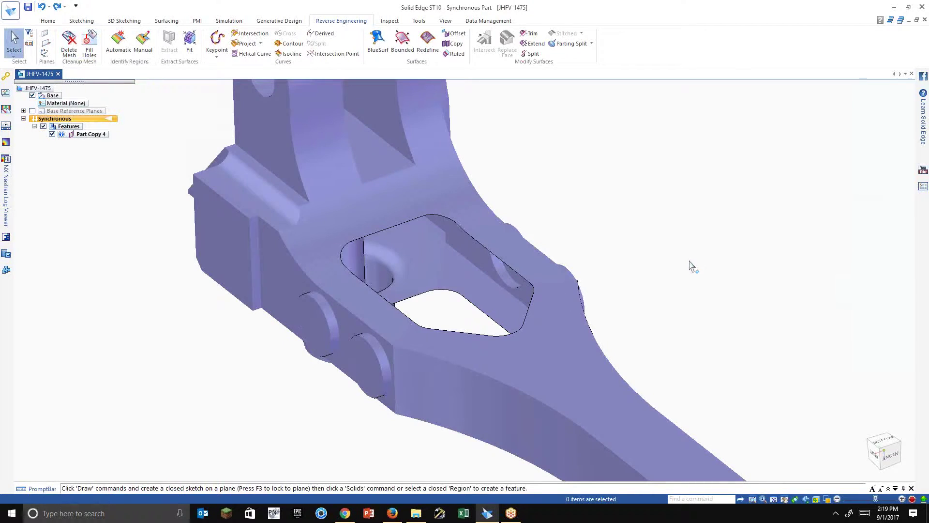
Select the facets of the face surrounding the cutout, including its curved end, using Delete Mesh with the Brush method, and delete them.
{"action": "middle_click_drag", "start_coordinate": [691, 266], "coordinate": [598, 254]}
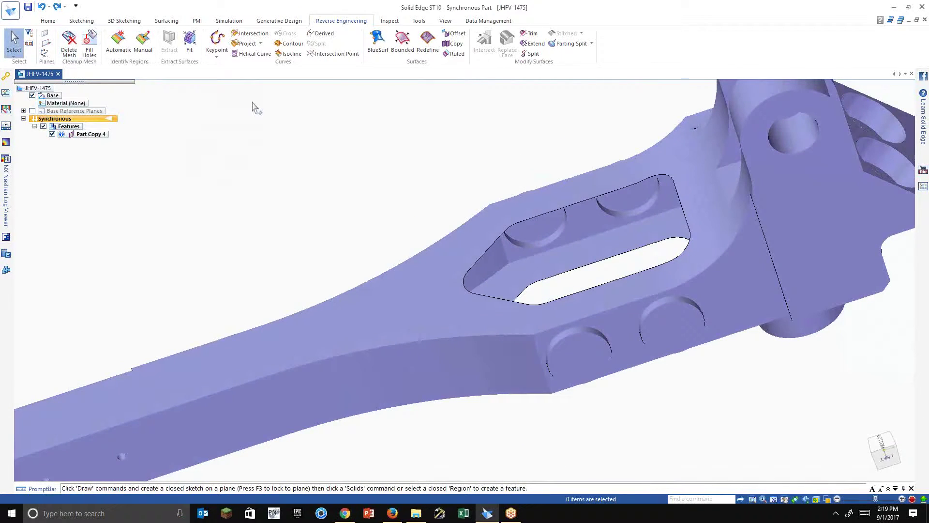
{"action": "left_click", "coordinate": [69, 46]}
{"action": "middle_click_drag", "start_coordinate": [626, 167], "coordinate": [345, 125], "text": "shift"}
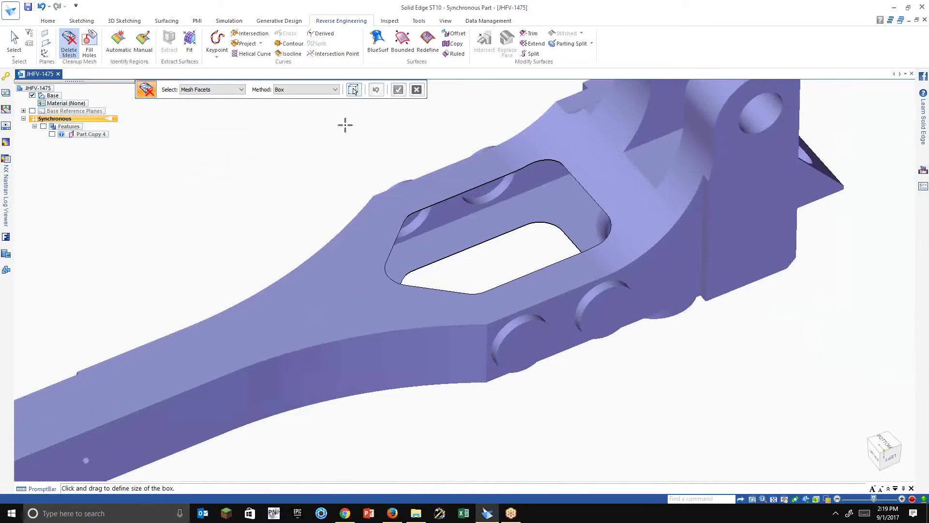
{"action": "left_click", "coordinate": [312, 90]}
{"action": "left_click", "coordinate": [292, 104]}
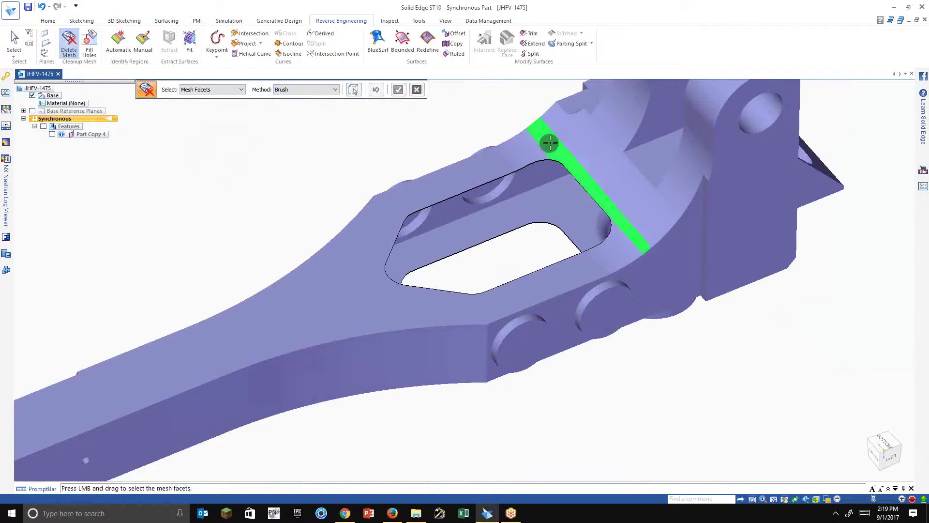
{"action": "mouse_move", "coordinate": [554, 139]}
{"action": "left_mouse_down"}
{"action": "mouse_move", "coordinate": [403, 203]}
{"action": "mouse_move", "coordinate": [366, 236]}
{"action": "mouse_move", "coordinate": [362, 263]}
{"action": "mouse_move", "coordinate": [399, 301]}
{"action": "mouse_move", "coordinate": [477, 310]}
{"action": "mouse_move", "coordinate": [598, 266]}
{"action": "left_mouse_up"}
{"action": "scroll", "coordinate": [556, 260], "scroll_direction": "up", "scroll_amount": 5}
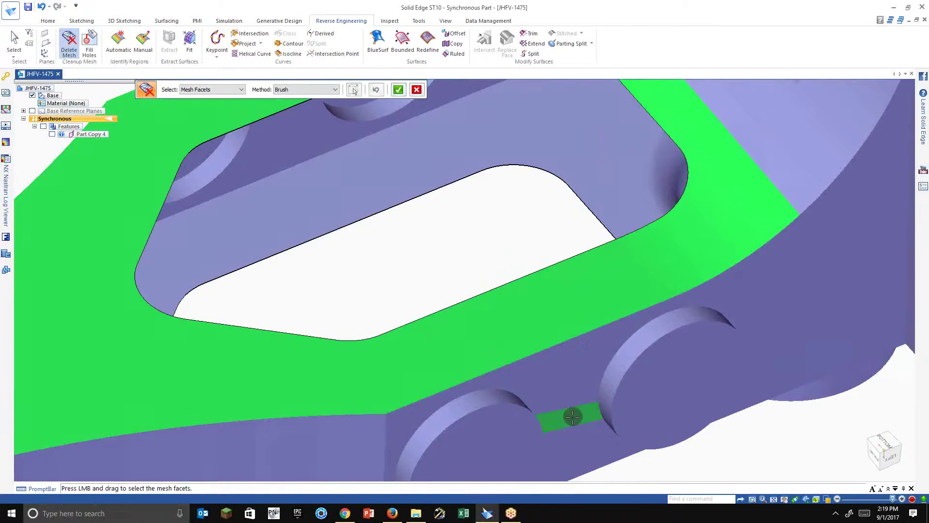
{"action": "scroll", "coordinate": [573, 417], "scroll_direction": "down", "scroll_amount": 2}
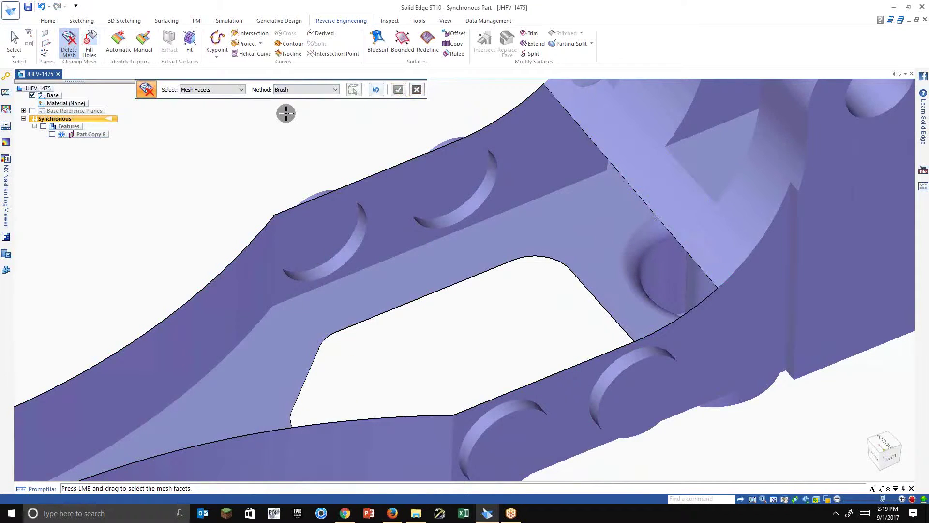
{"action": "scroll", "coordinate": [311, 146], "scroll_direction": "down", "scroll_amount": 3}
{"action": "middle_click_drag", "start_coordinate": [311, 147], "coordinate": [486, 182], "text": "shift"}
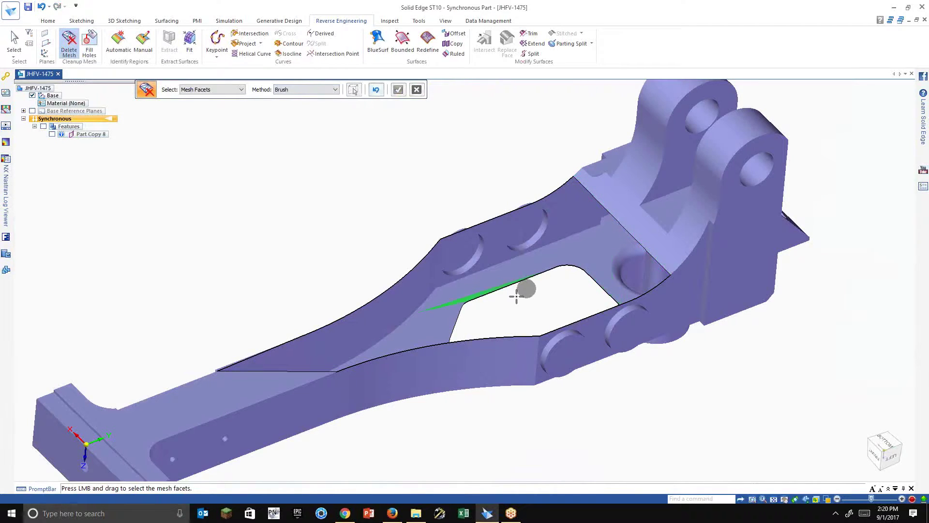
{"action": "mouse_move", "coordinate": [523, 290]}
{"action": "middle_mouse_down", "text": "shift"}
{"action": "mouse_move", "coordinate": [533, 328]}
{"action": "mouse_move", "coordinate": [532, 131]}
{"action": "mouse_move", "coordinate": [383, 269]}
{"action": "middle_mouse_up", "text": "shift"}
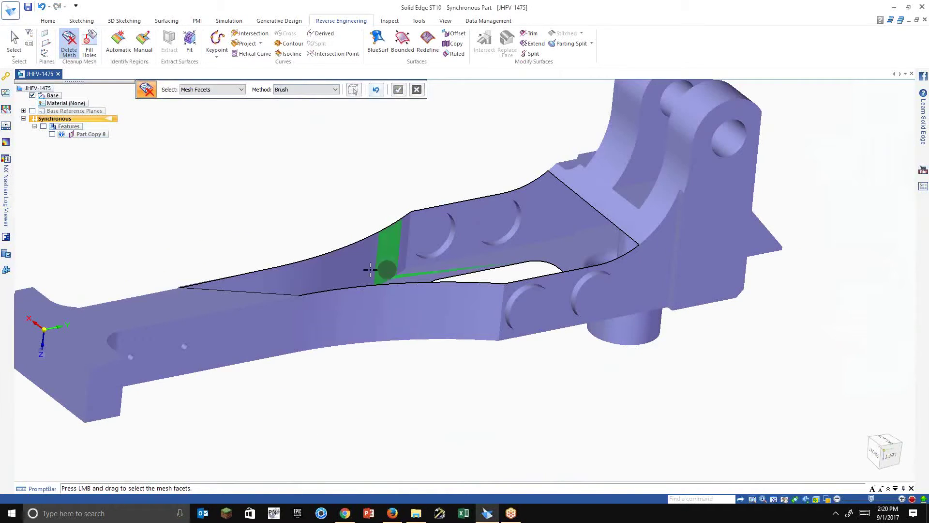
Fill the smaller polygonal opening beside the cylindrical boss with a Tangent fill, excluding Hole 1 from the list of holes.
{"action": "left_click", "coordinate": [89, 49]}
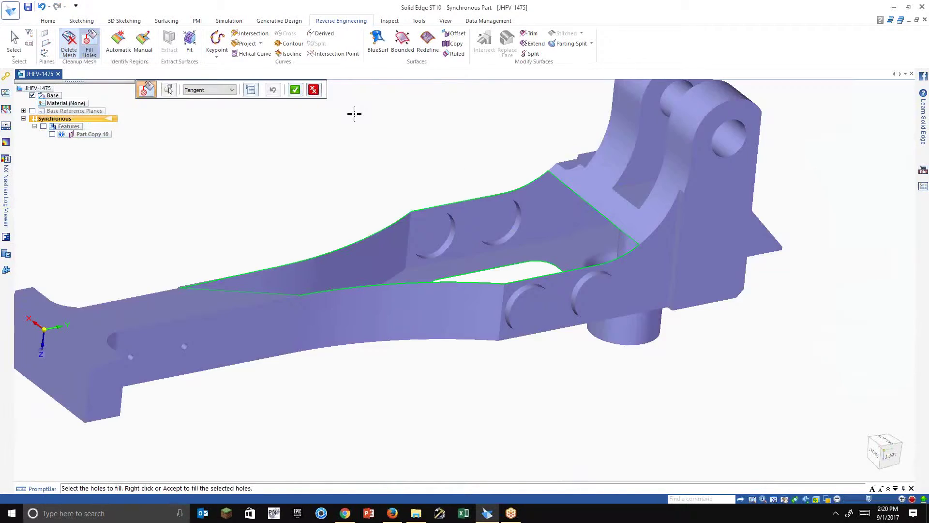
{"action": "left_click", "coordinate": [251, 90]}
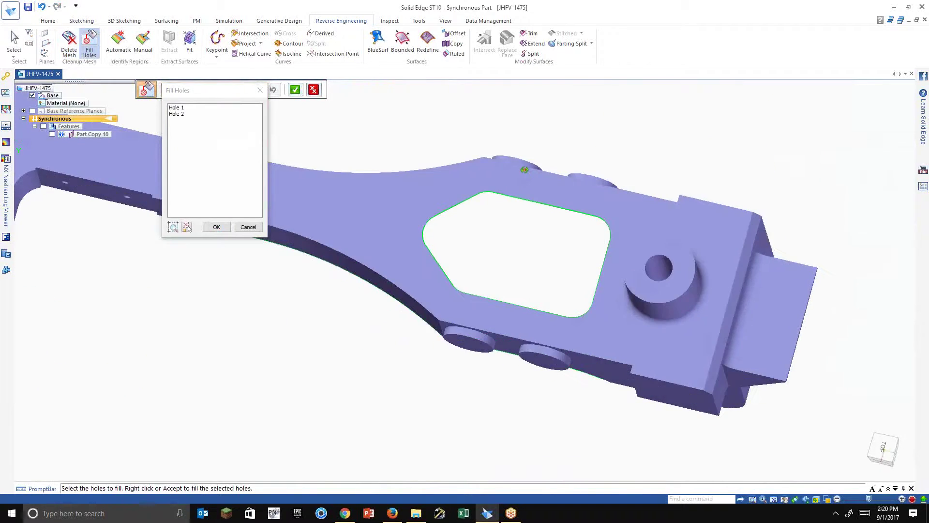
{"action": "left_click", "coordinate": [183, 114]}
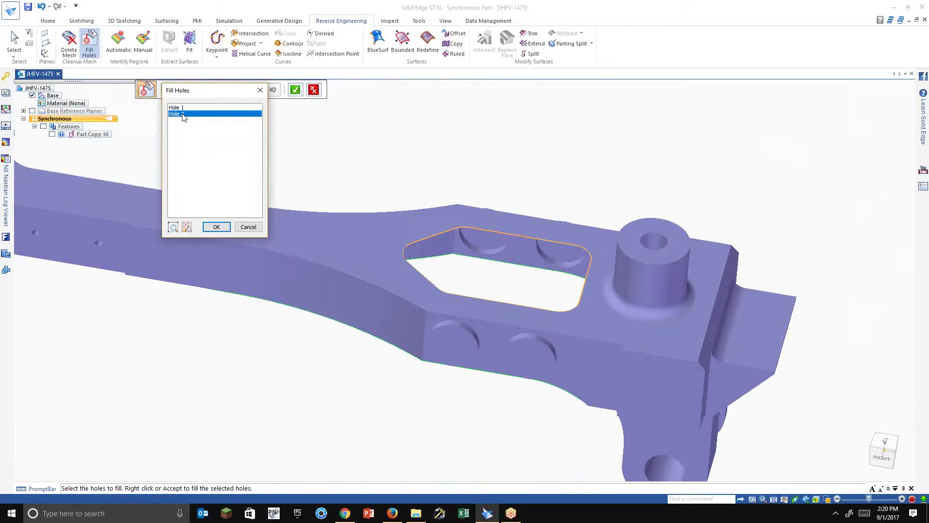
{"action": "left_click", "coordinate": [176, 108]}
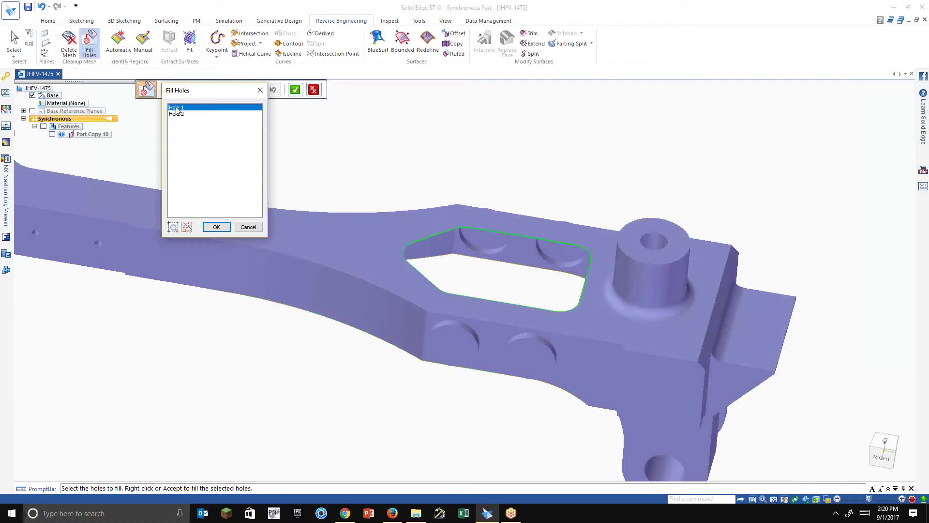
{"action": "left_click", "coordinate": [187, 227]}
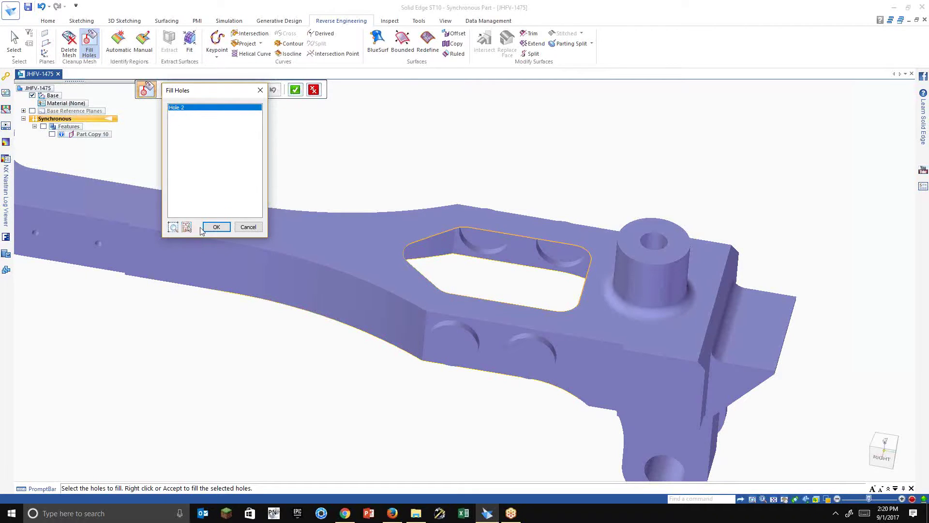
{"action": "left_click", "coordinate": [208, 228]}
{"action": "scroll", "coordinate": [529, 269], "scroll_direction": "up", "scroll_amount": 5}
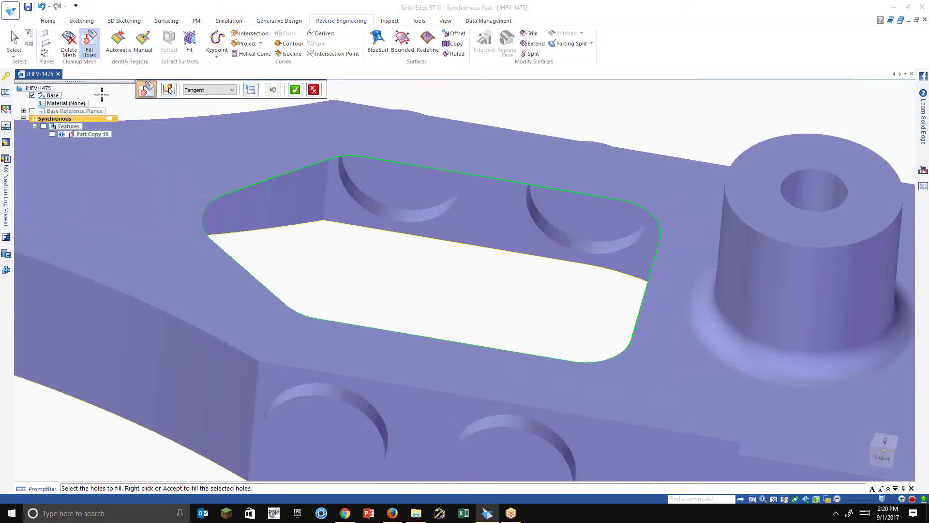
{"action": "left_click", "coordinate": [295, 90]}
{"action": "scroll", "coordinate": [424, 304], "scroll_direction": "down", "scroll_amount": 3}
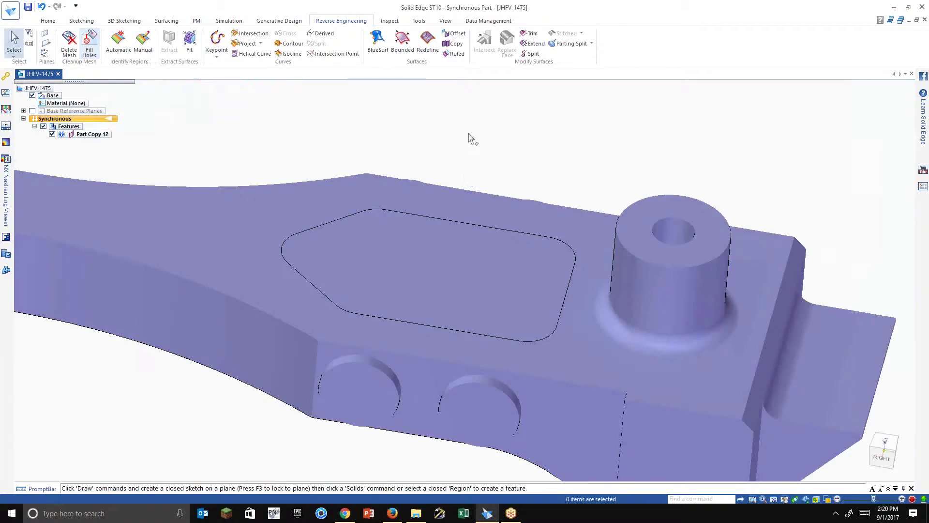
Preview a Tangent fill on the remaining large opening and check its profile in the Left view.
{"action": "mouse_move", "coordinate": [468, 133]}
{"action": "middle_mouse_down"}
{"action": "mouse_move", "coordinate": [469, 211]}
{"action": "mouse_move", "coordinate": [484, 124]}
{"action": "mouse_move", "coordinate": [443, 321]}
{"action": "mouse_move", "coordinate": [444, 201]}
{"action": "mouse_move", "coordinate": [322, 220]}
{"action": "mouse_move", "coordinate": [446, 176]}
{"action": "mouse_move", "coordinate": [426, 194]}
{"action": "middle_mouse_up"}
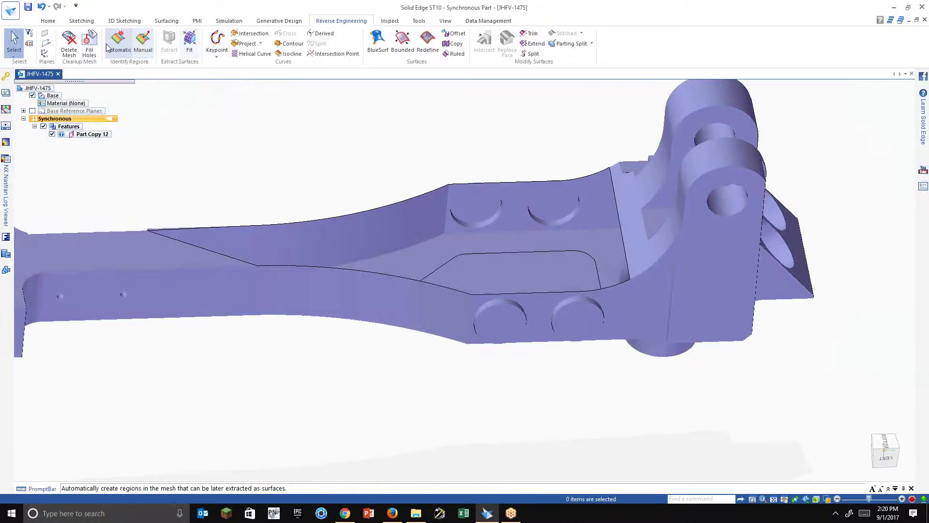
{"action": "left_click", "coordinate": [90, 46]}
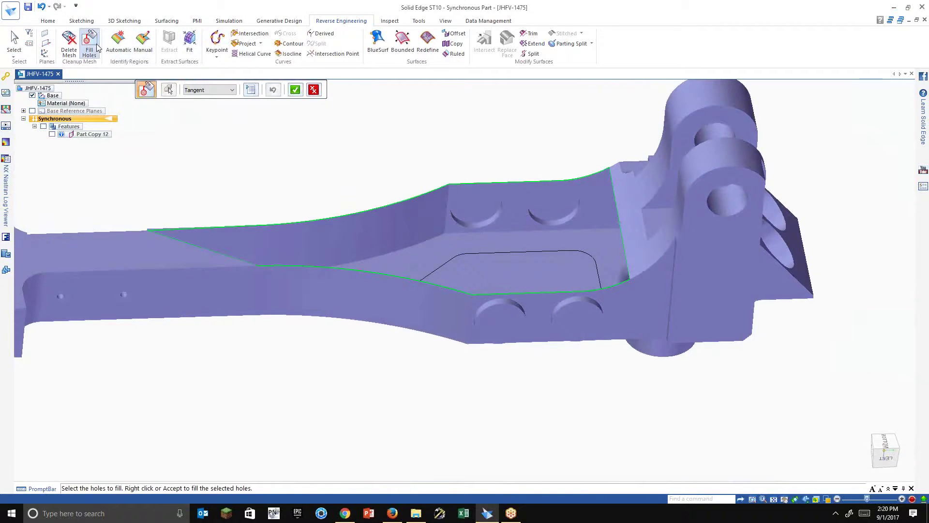
{"action": "left_click", "coordinate": [249, 92]}
{"action": "left_click", "coordinate": [216, 228]}
{"action": "middle_click_drag", "start_coordinate": [295, 90], "coordinate": [363, 141]}
{"action": "scroll", "coordinate": [410, 185], "scroll_direction": "up", "scroll_amount": 3}
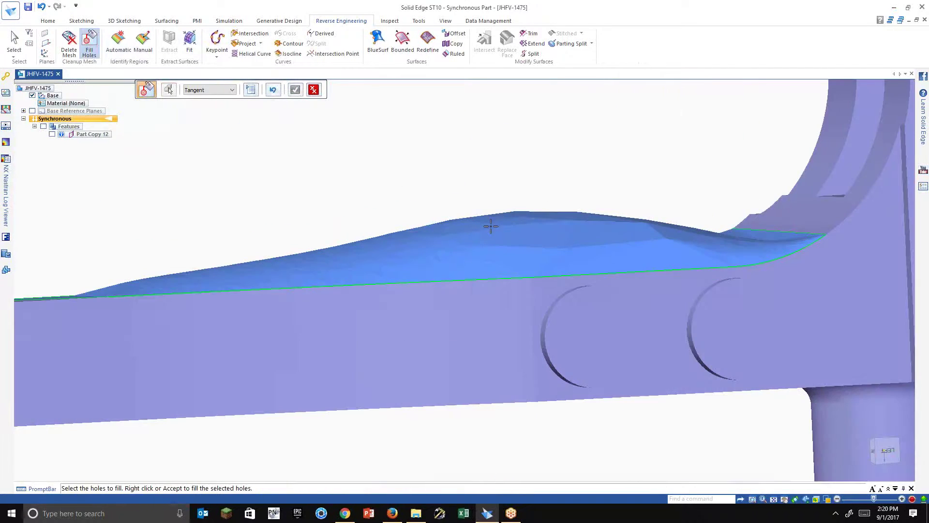
{"action": "middle_click_drag", "start_coordinate": [490, 226], "coordinate": [475, 240]}
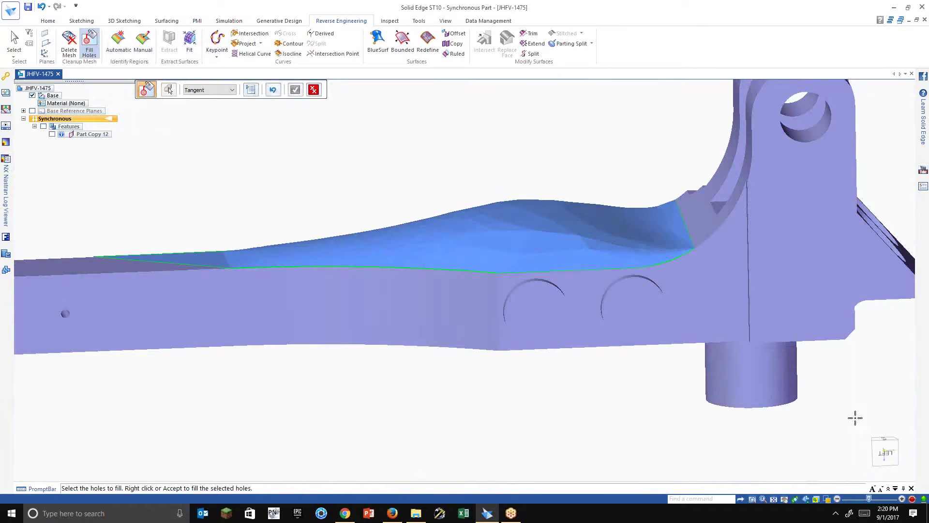
{"action": "left_click", "coordinate": [885, 452]}
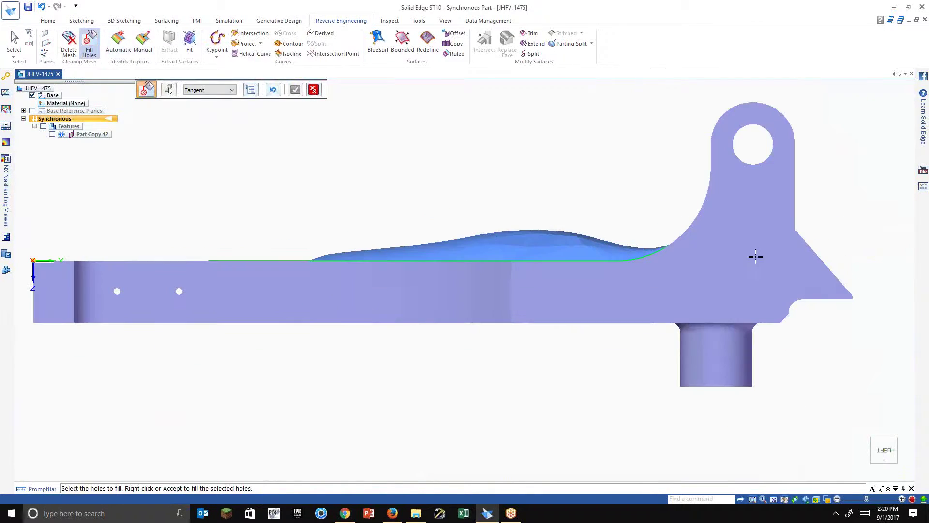
Change the large opening's fill type to Linear, inspect the new patch and accept the fill.
{"action": "left_click", "coordinate": [214, 91]}
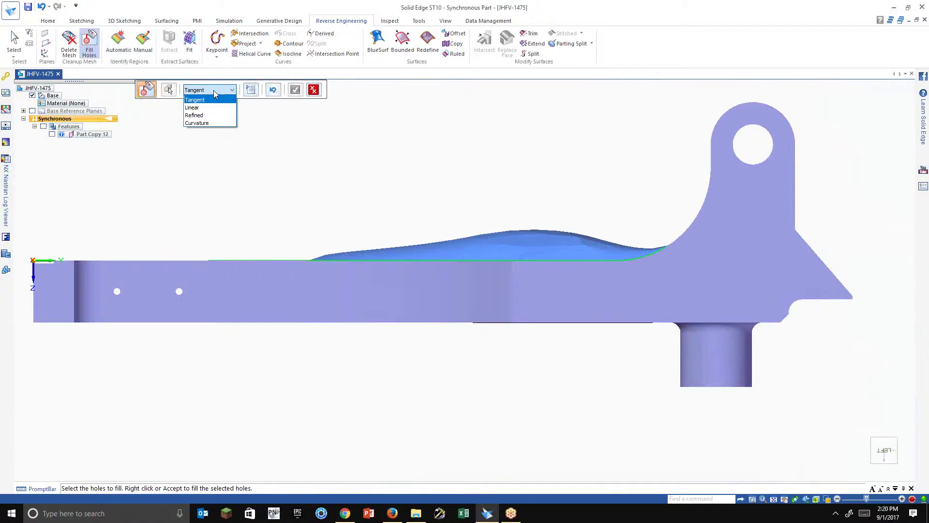
{"action": "left_click", "coordinate": [213, 107]}
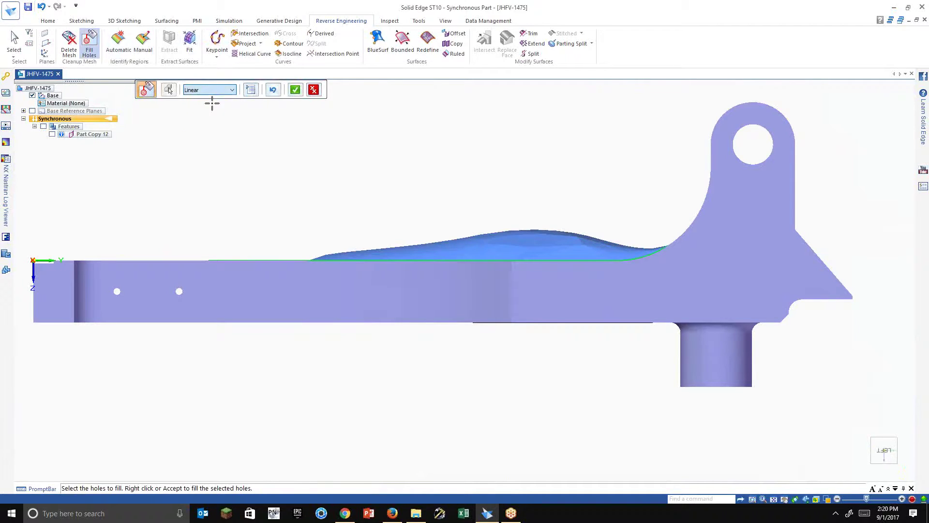
{"action": "left_click", "coordinate": [295, 92]}
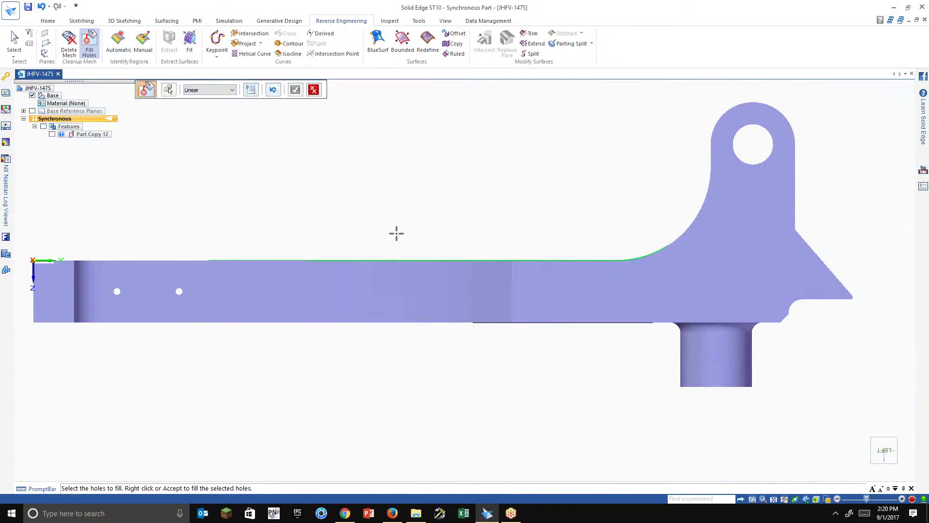
{"action": "middle_click_drag", "start_coordinate": [396, 234], "coordinate": [440, 284]}
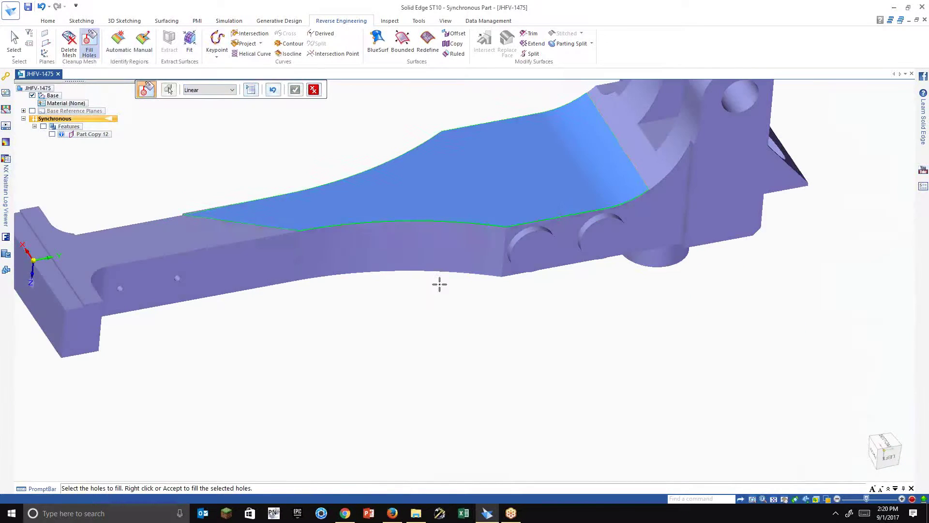
{"action": "scroll", "coordinate": [663, 157], "scroll_direction": "up", "scroll_amount": 3}
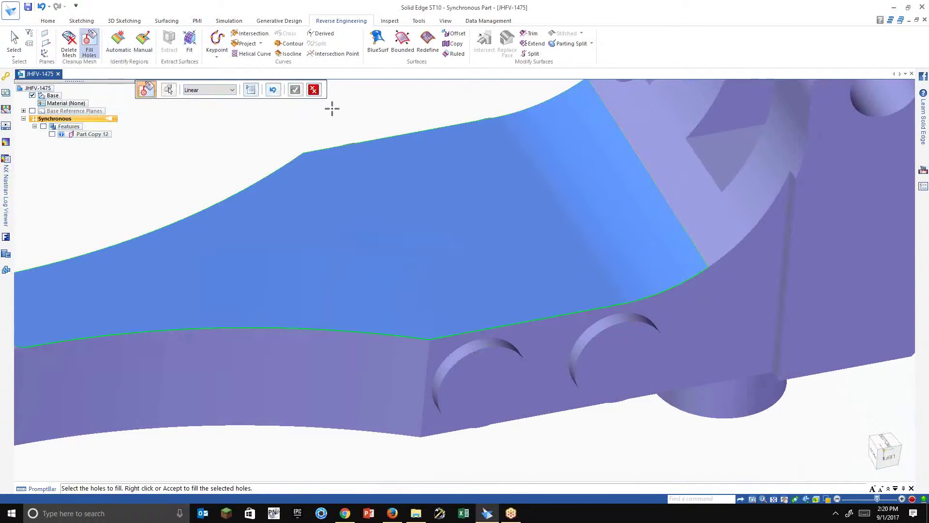
{"action": "scroll", "coordinate": [591, 337], "scroll_direction": "down", "scroll_amount": 2}
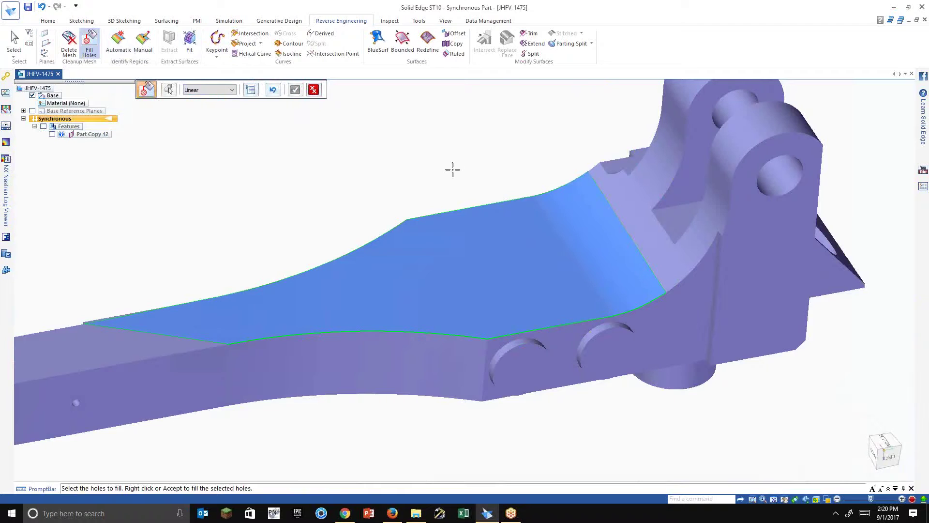
{"action": "right_click", "coordinate": [452, 169]}
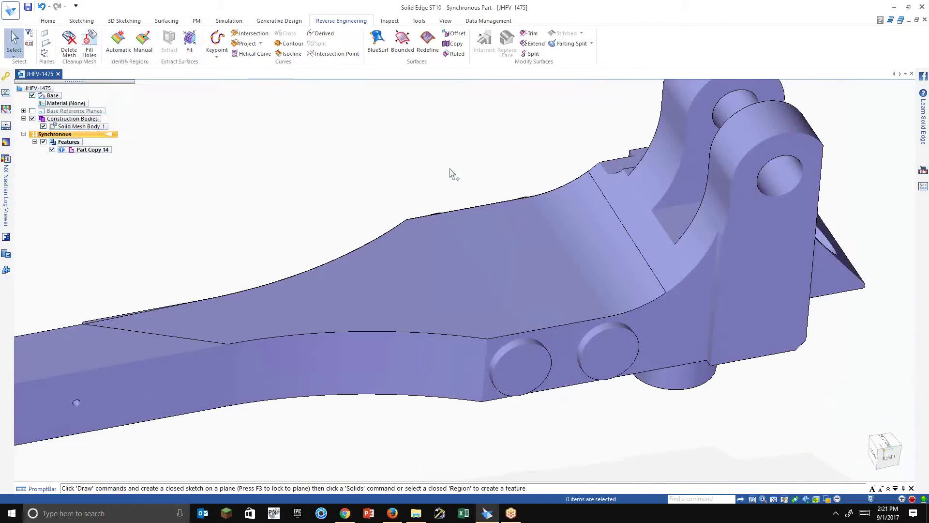
Convert the closed Part Copy 14 mesh from a construction body to a design body.
{"action": "middle_click_drag", "start_coordinate": [450, 170], "coordinate": [445, 413]}
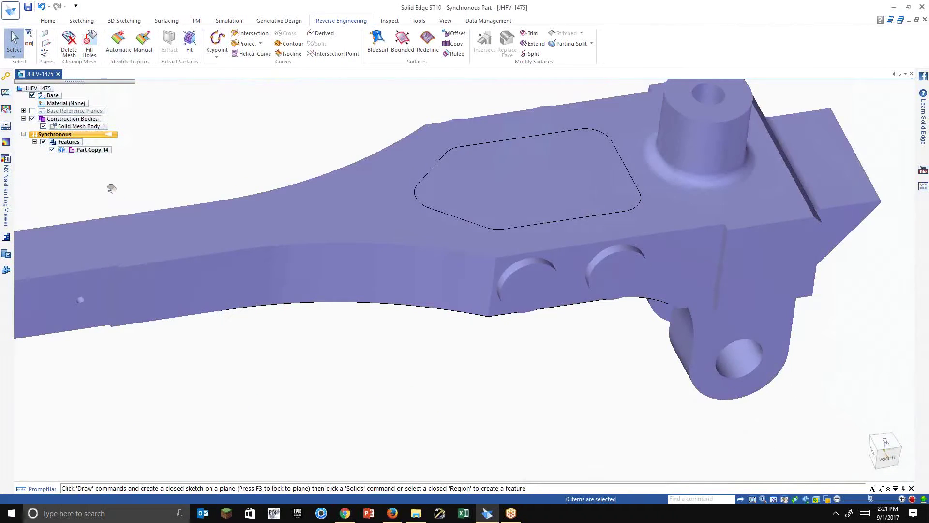
{"action": "middle_click_drag", "start_coordinate": [114, 207], "coordinate": [87, 157]}
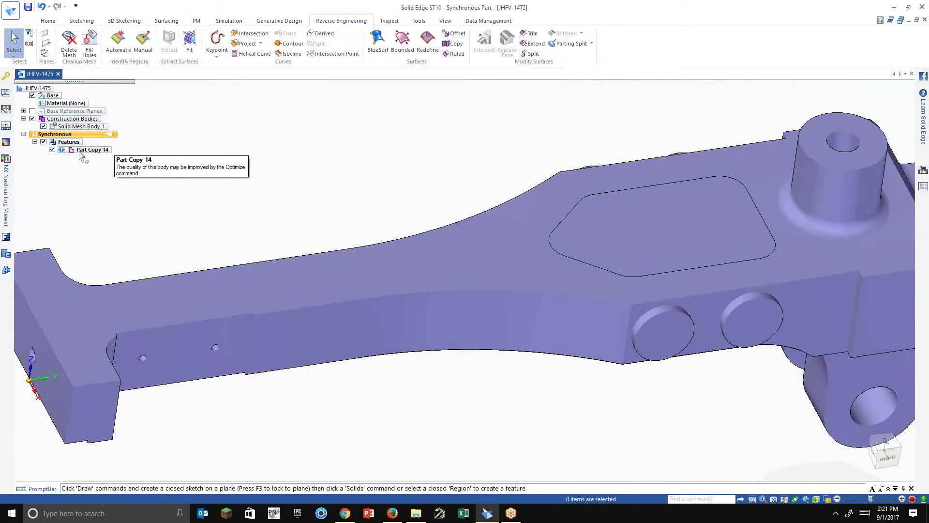
{"action": "left_click", "coordinate": [97, 150]}
{"action": "right_click", "coordinate": [98, 151]}
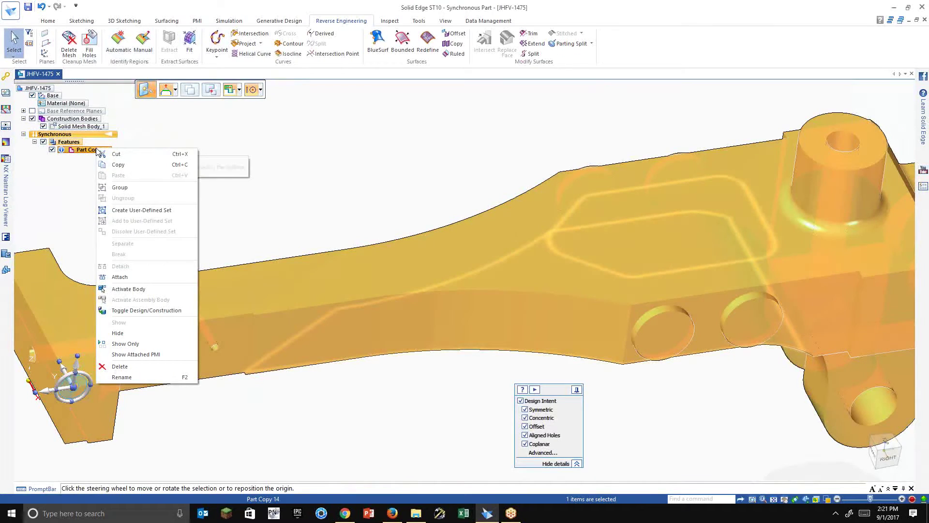
{"action": "left_click", "coordinate": [145, 310]}
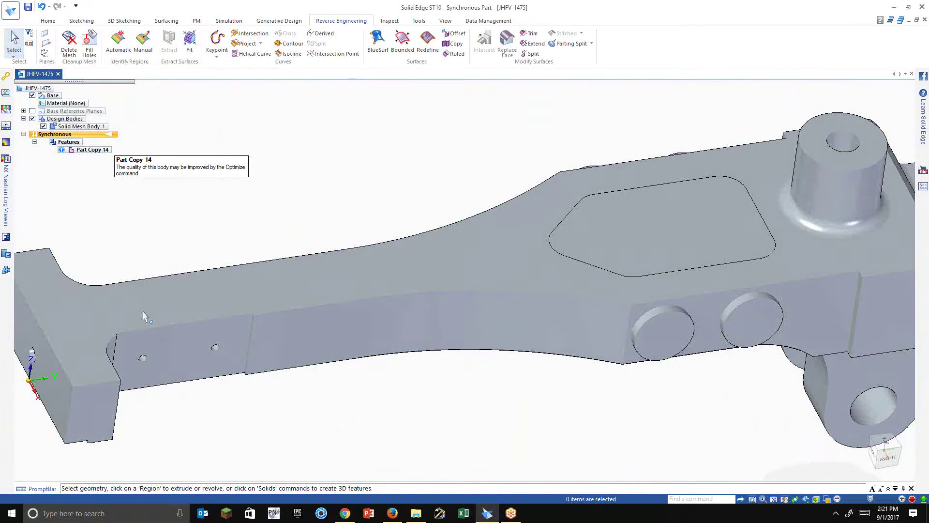
Run Optimize on the converted design body.
{"action": "scroll", "coordinate": [196, 226], "scroll_direction": "down", "scroll_amount": 1}
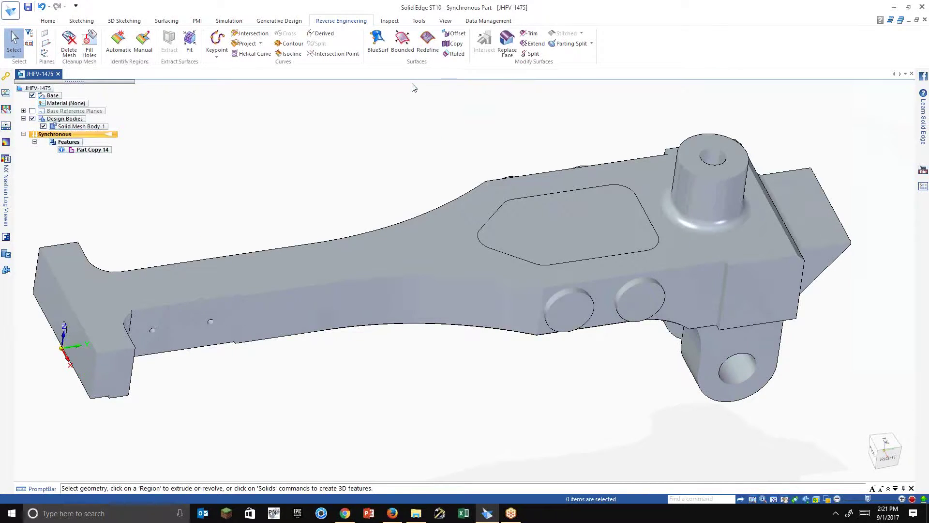
{"action": "left_click", "coordinate": [390, 20]}
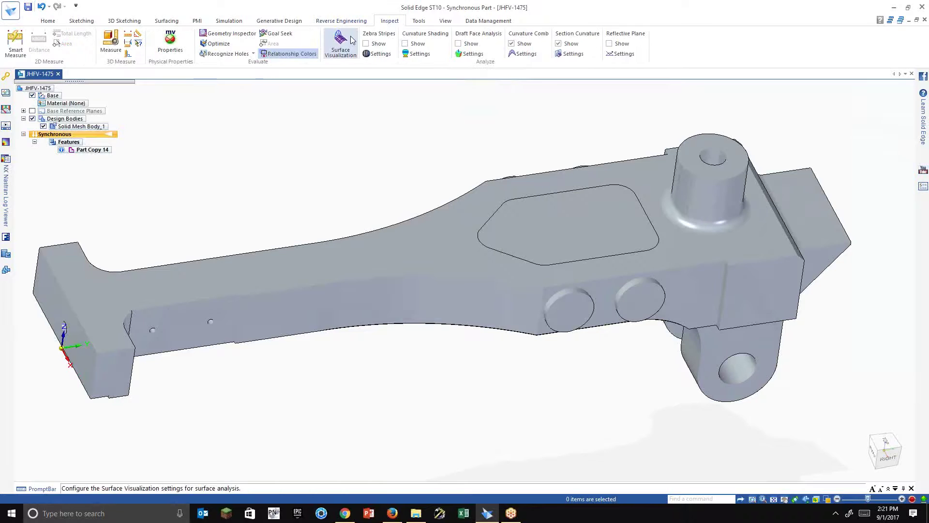
{"action": "left_click", "coordinate": [215, 43]}
{"action": "left_click", "coordinate": [262, 89]}
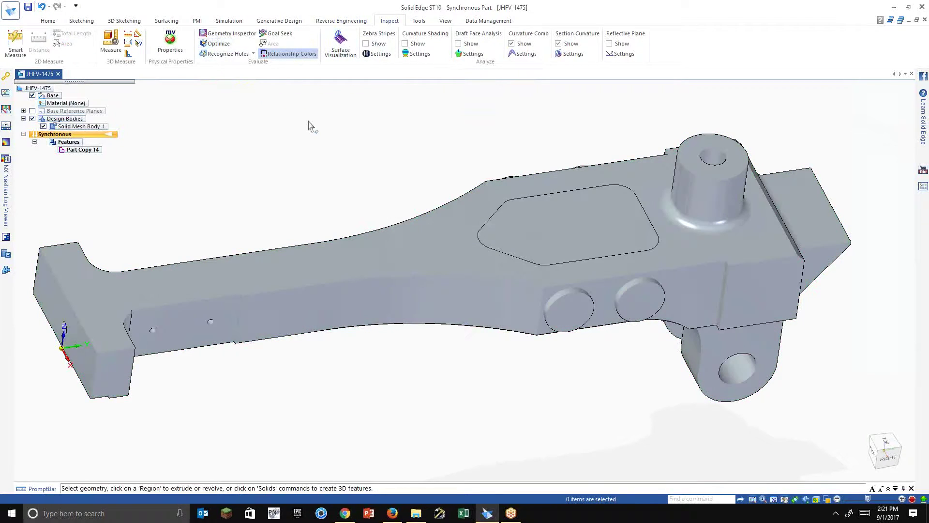
Delete the filled polygonal patch face on the flat side beside the cylindrical boss.
{"action": "left_click", "coordinate": [550, 243]}
{"action": "key", "text": "Escape"}
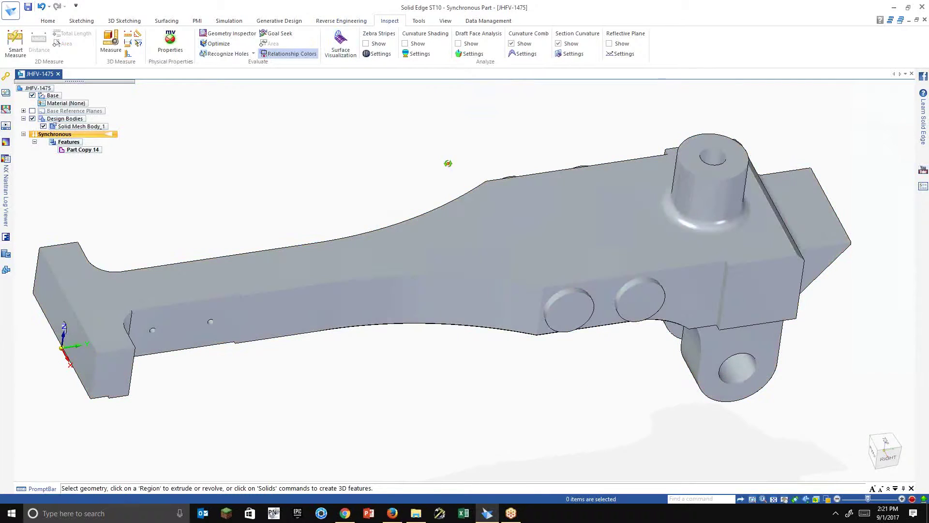
Try deleting the large tapered face on the side of the arm opposite the cylindrical boss, and undo the deletion.
{"action": "middle_click_drag", "start_coordinate": [448, 163], "coordinate": [450, 435]}
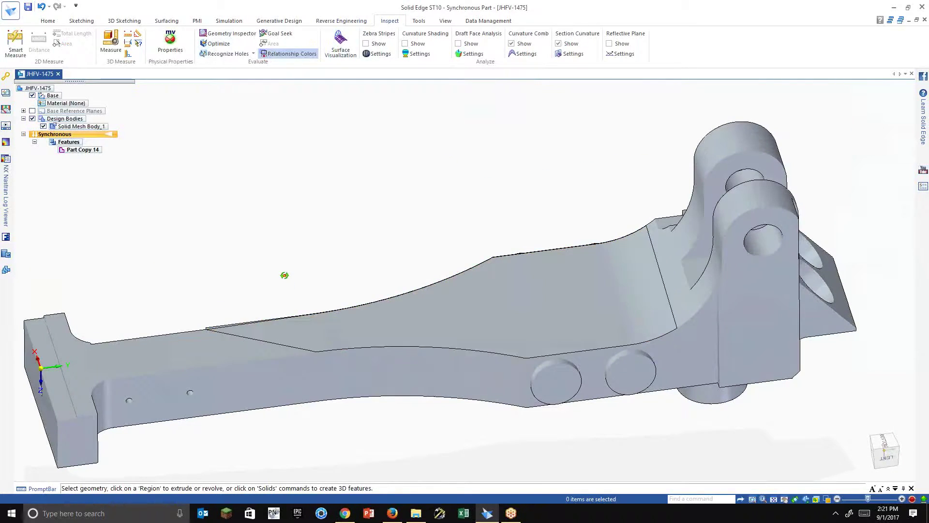
{"action": "middle_click_drag", "start_coordinate": [284, 274], "coordinate": [357, 344]}
{"action": "left_click", "coordinate": [356, 343]}
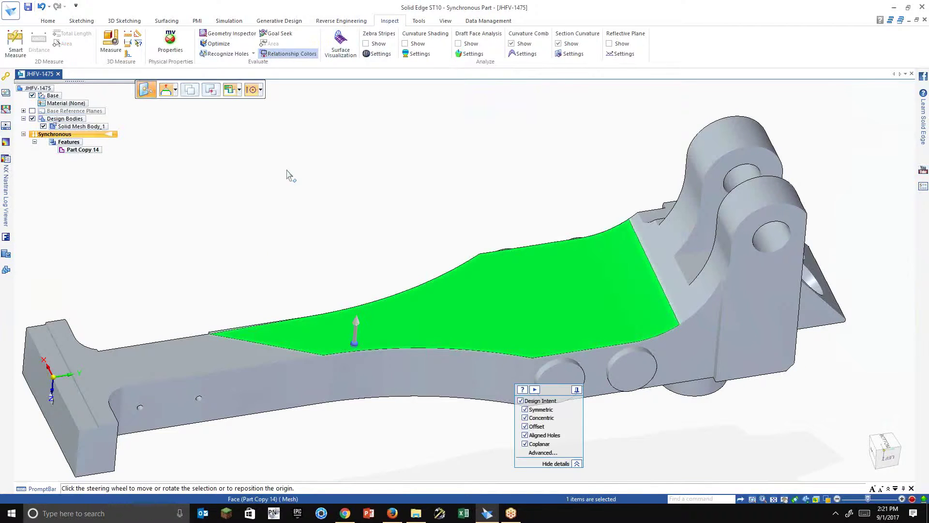
{"action": "key", "text": "Delete"}
{"action": "middle_click_drag", "start_coordinate": [288, 174], "coordinate": [545, 382]}
{"action": "key", "text": "ctrl+z"}
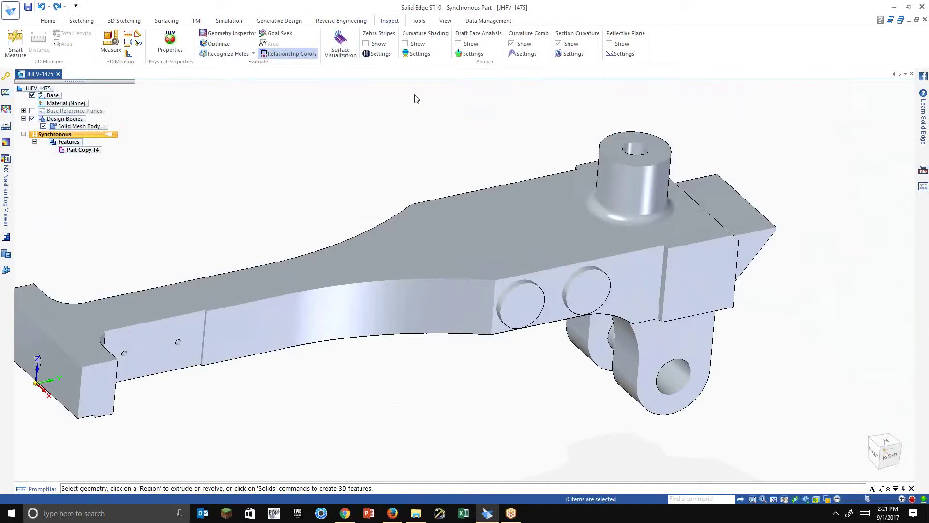
Run Automatic region identification on the mesh with an accuracy of 5.
{"action": "left_click", "coordinate": [340, 23]}
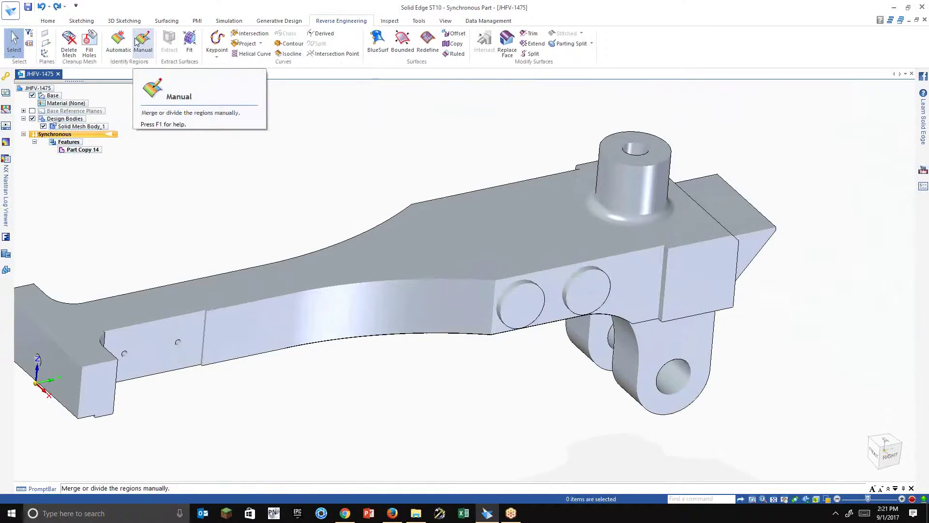
{"action": "left_click", "coordinate": [118, 43]}
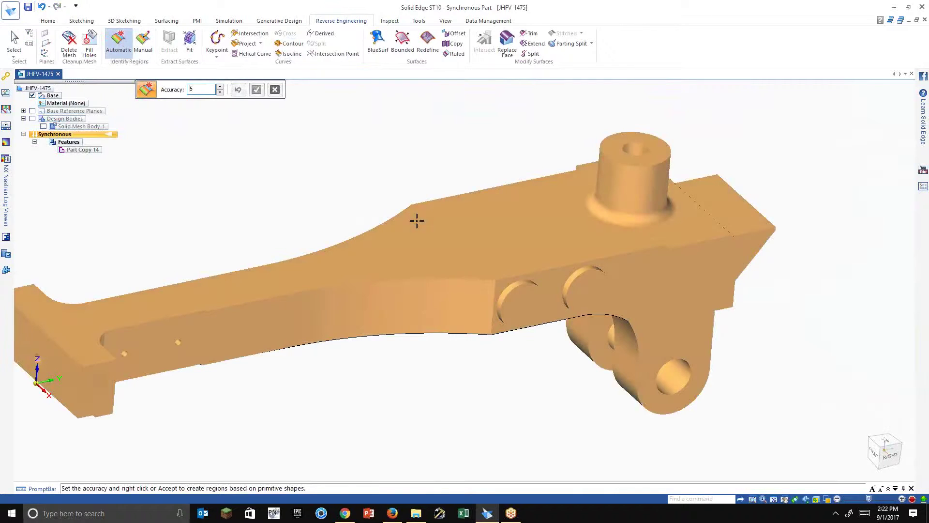
{"action": "right_click", "coordinate": [417, 221]}
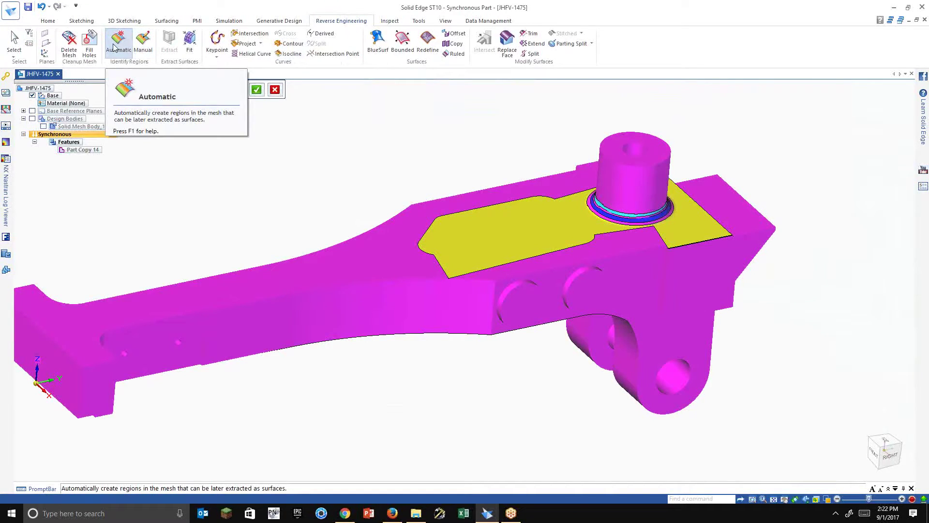
Examine the region colour table in the Automatic regions help page against the mesh, and discard the automatic regions.
{"action": "key", "text": "F1"}
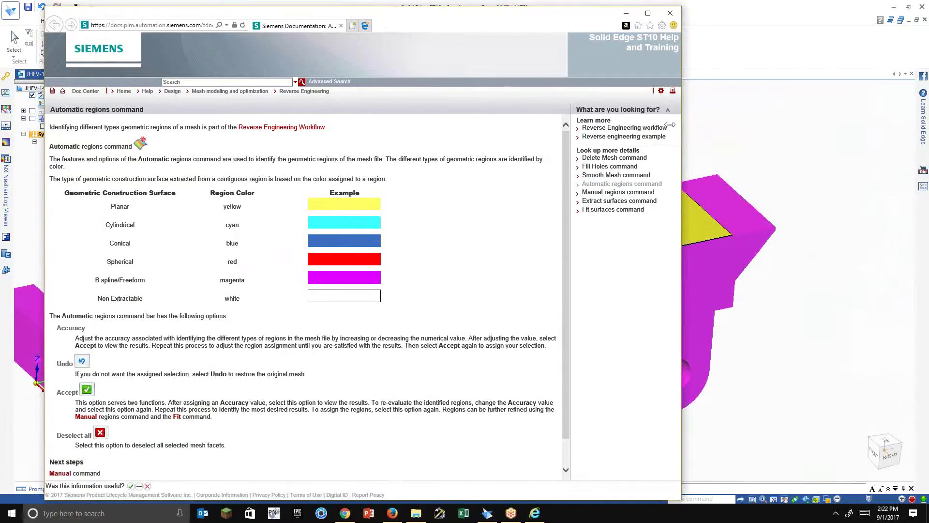
{"action": "left_click_drag", "start_coordinate": [681, 127], "coordinate": [579, 118]}
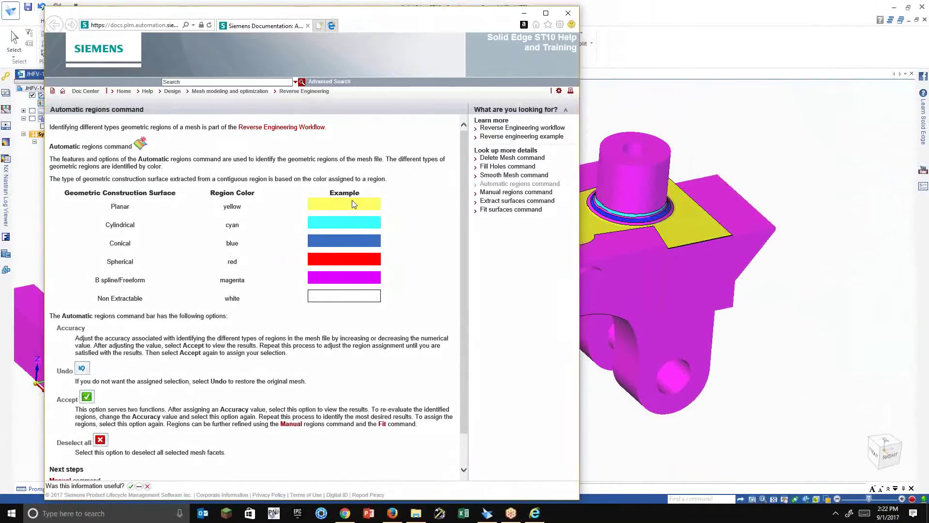
{"action": "middle_click_drag", "start_coordinate": [583, 245], "coordinate": [626, 251], "text": "shift"}
{"action": "scroll", "coordinate": [737, 231], "scroll_direction": "up", "scroll_amount": 2}
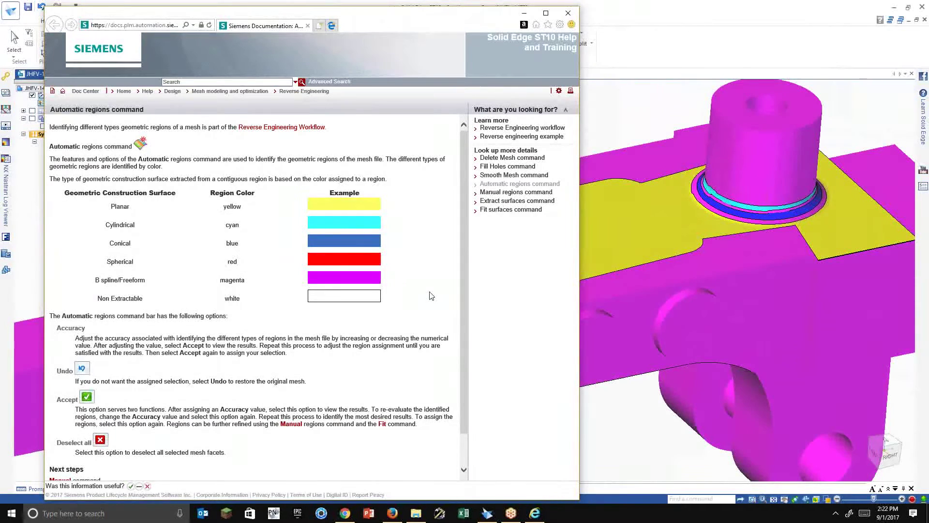
{"action": "left_click", "coordinate": [568, 13]}
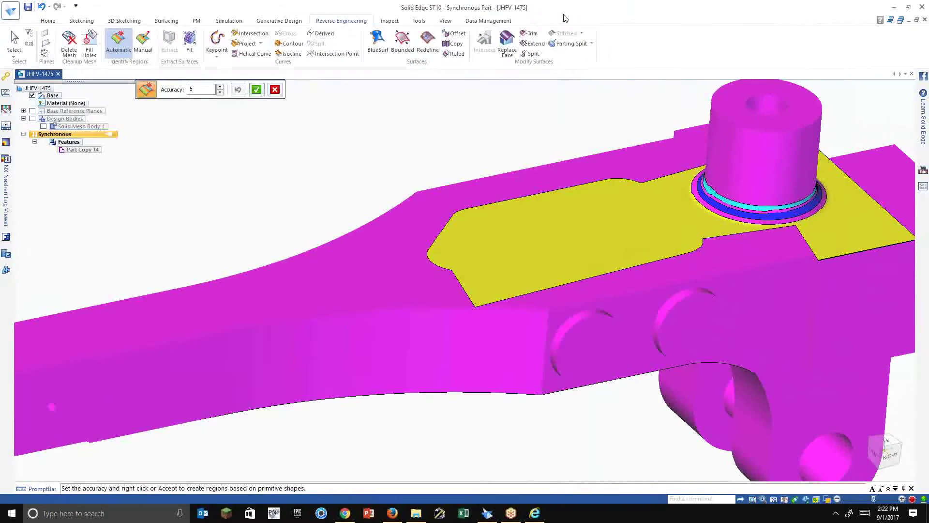
{"action": "left_click", "coordinate": [275, 90]}
Define the flat rectangular area beside the clevis, opposite the boss, as a manual region and fit a planar surface to it.
{"action": "left_click", "coordinate": [143, 43]}
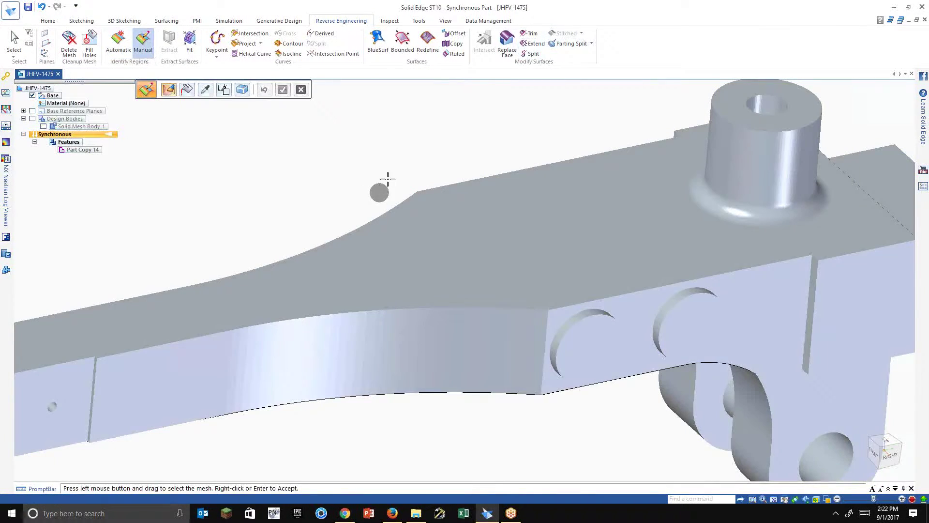
{"action": "mouse_move", "coordinate": [387, 180]}
{"action": "middle_mouse_down"}
{"action": "mouse_move", "coordinate": [398, 172]}
{"action": "mouse_move", "coordinate": [383, 172]}
{"action": "middle_mouse_up"}
{"action": "left_click_drag", "start_coordinate": [426, 220], "coordinate": [448, 243]}
{"action": "mouse_move", "coordinate": [449, 243]}
{"action": "middle_mouse_down"}
{"action": "mouse_move", "coordinate": [446, 118]}
{"action": "mouse_move", "coordinate": [418, 282]}
{"action": "mouse_move", "coordinate": [483, 333]}
{"action": "mouse_move", "coordinate": [457, 311]}
{"action": "middle_mouse_up"}
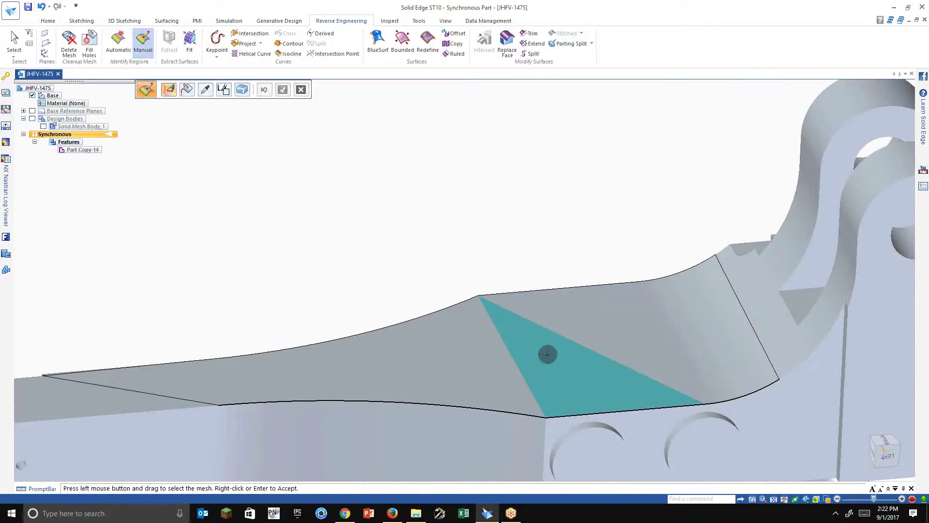
{"action": "left_click_drag", "start_coordinate": [547, 353], "coordinate": [594, 350]}
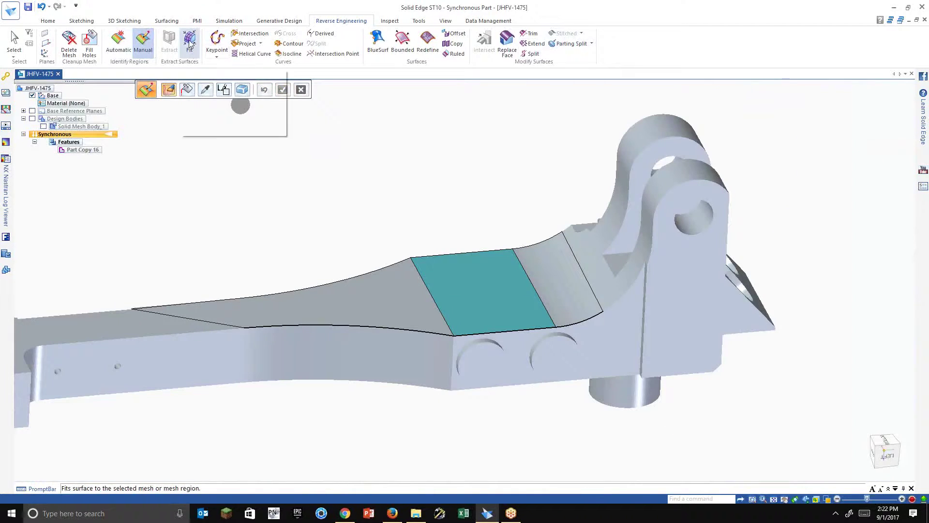
{"action": "left_click", "coordinate": [189, 42]}
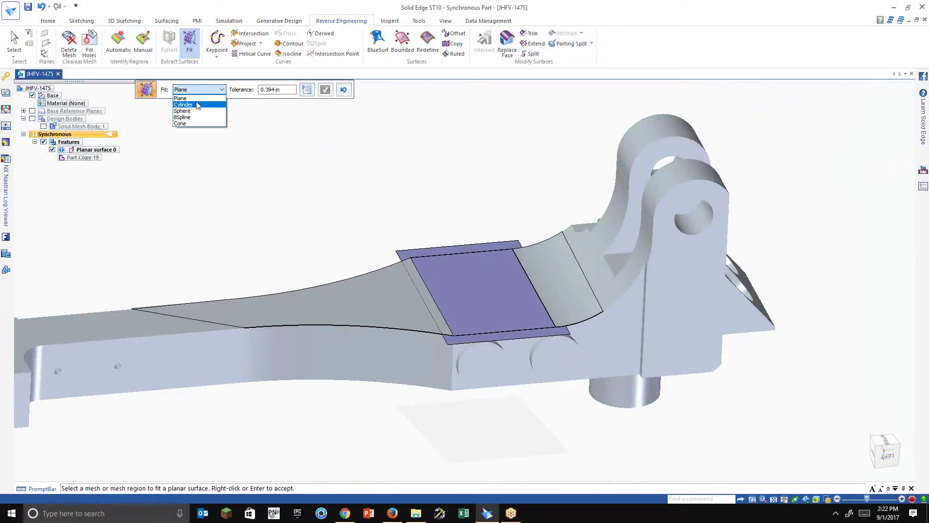
{"action": "left_click", "coordinate": [358, 207]}
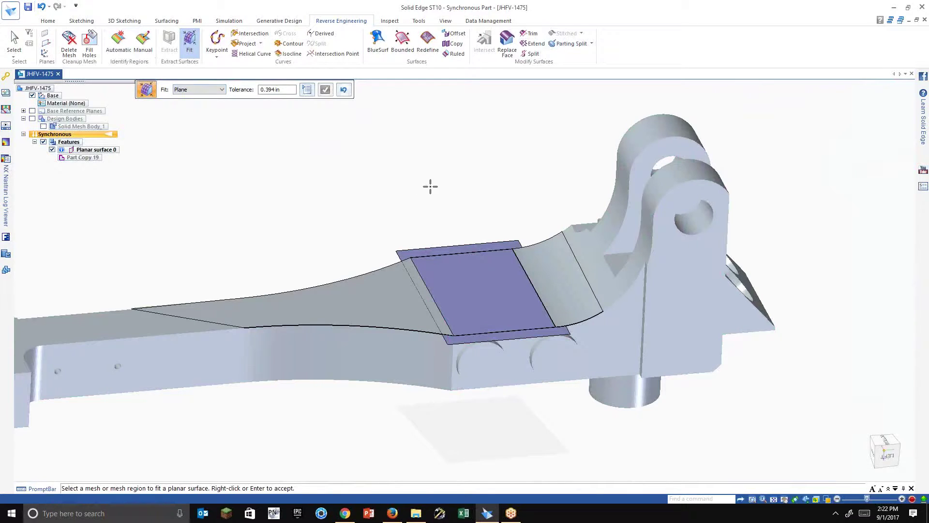
Define the entire outer cylindrical wall of the boss as a manual region coloured light green.
{"action": "middle_click_drag", "start_coordinate": [440, 183], "coordinate": [433, 400]}
{"action": "scroll", "coordinate": [623, 202], "scroll_direction": "up", "scroll_amount": 5}
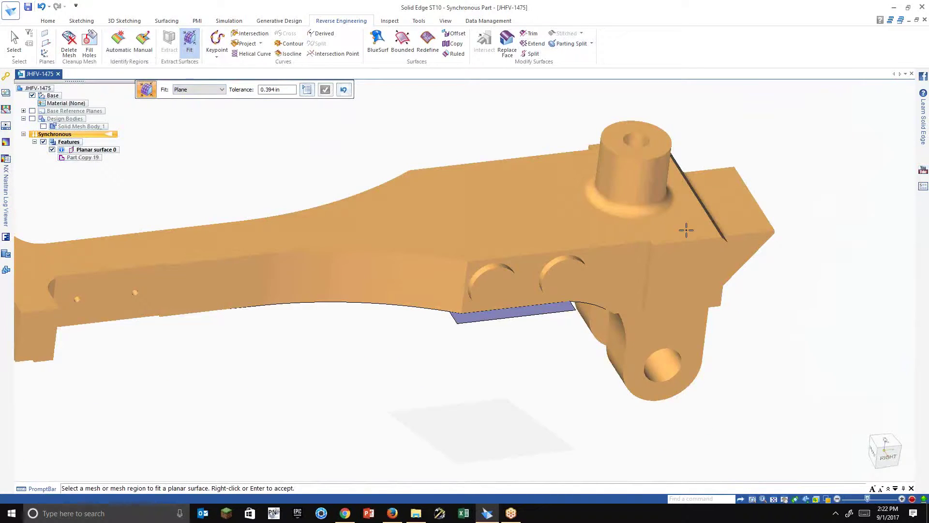
{"action": "middle_click_drag", "start_coordinate": [620, 153], "coordinate": [593, 112], "text": "shift"}
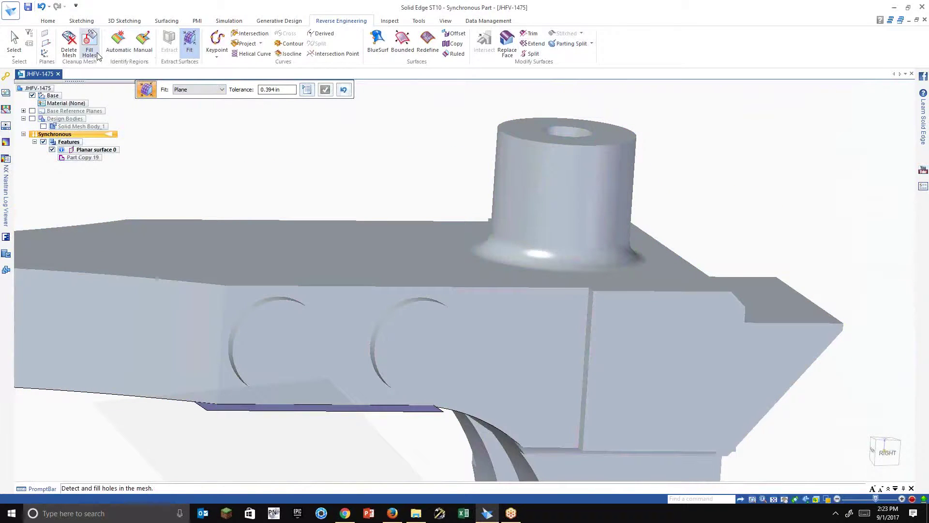
{"action": "left_click", "coordinate": [143, 48]}
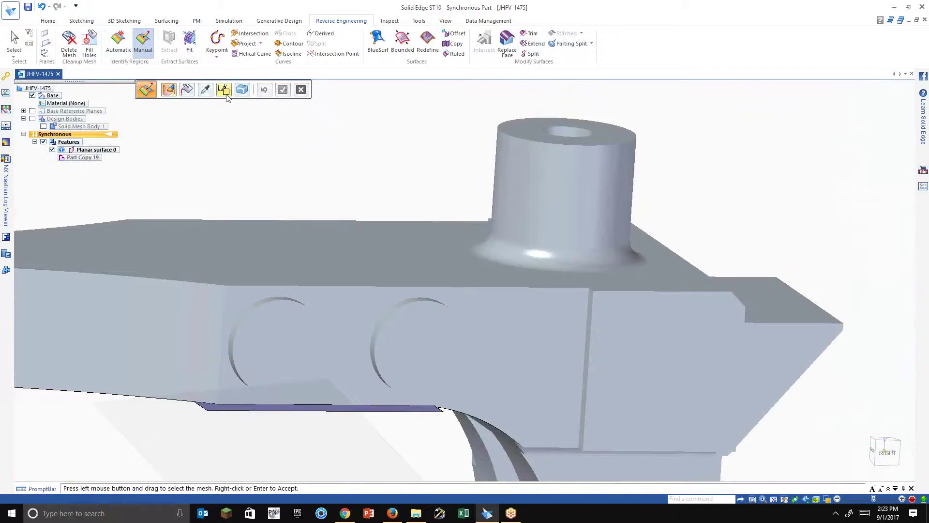
{"action": "left_click", "coordinate": [231, 95]}
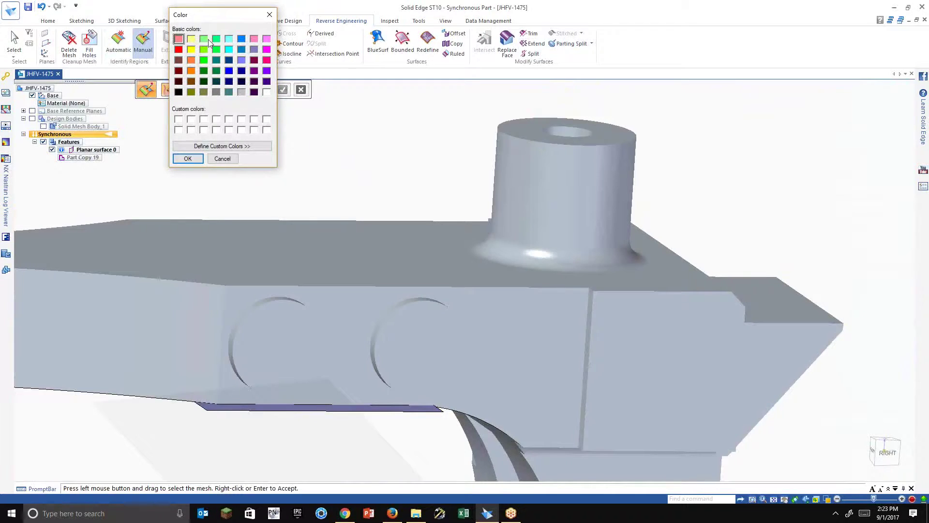
{"action": "left_click", "coordinate": [187, 158]}
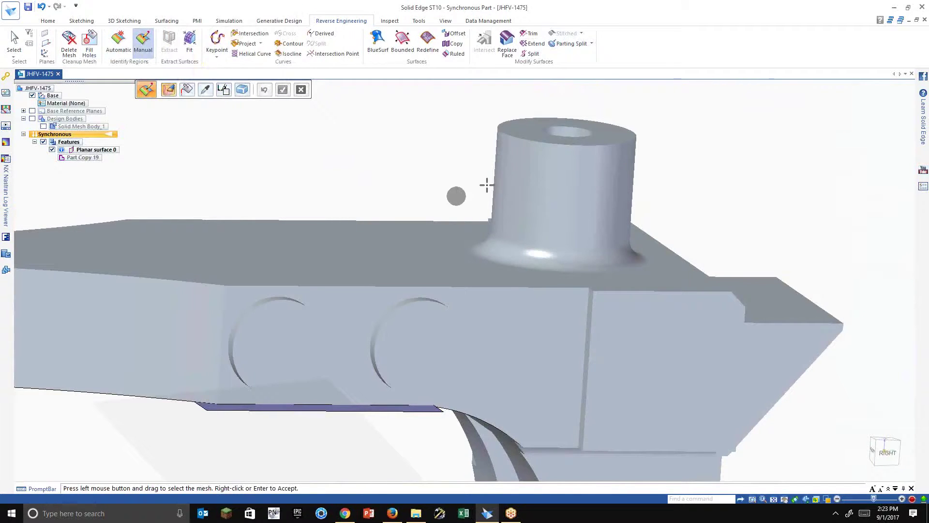
{"action": "mouse_move", "coordinate": [498, 182]}
{"action": "left_mouse_down"}
{"action": "mouse_move", "coordinate": [552, 165]}
{"action": "mouse_move", "coordinate": [604, 170]}
{"action": "left_mouse_up"}
{"action": "middle_click_drag", "start_coordinate": [603, 170], "coordinate": [600, 169]}
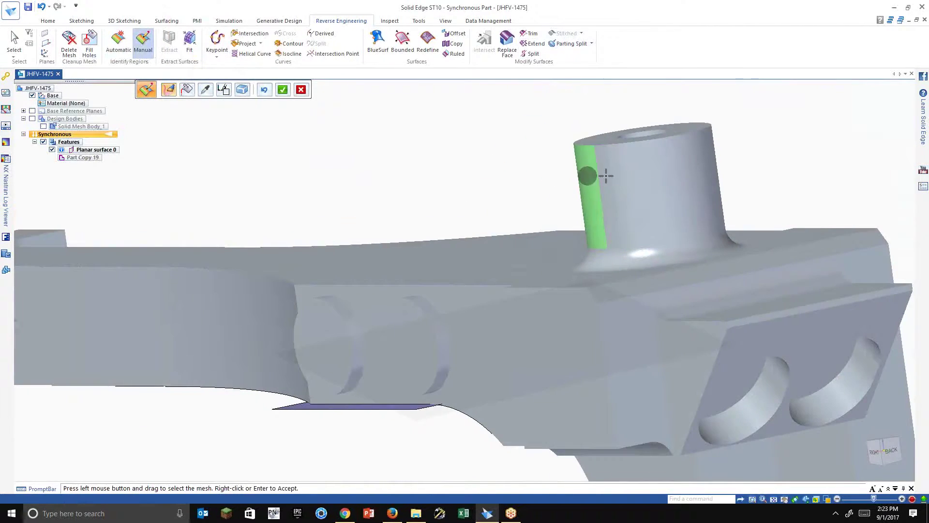
{"action": "left_click_drag", "start_coordinate": [596, 174], "coordinate": [700, 163]}
{"action": "mouse_move", "coordinate": [700, 163]}
{"action": "middle_mouse_down"}
{"action": "mouse_move", "coordinate": [562, 172]}
{"action": "mouse_move", "coordinate": [531, 197]}
{"action": "middle_mouse_up"}
{"action": "left_click_drag", "start_coordinate": [697, 163], "coordinate": [782, 165]}
{"action": "middle_click_drag", "start_coordinate": [782, 165], "coordinate": [432, 383]}
{"action": "middle_click_drag", "start_coordinate": [417, 195], "coordinate": [474, 194]}
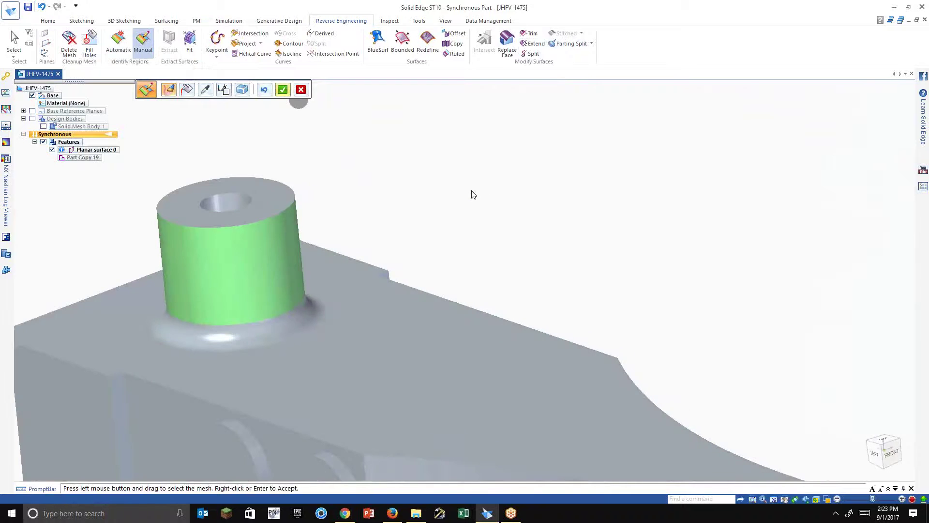
{"action": "right_click", "coordinate": [473, 195]}
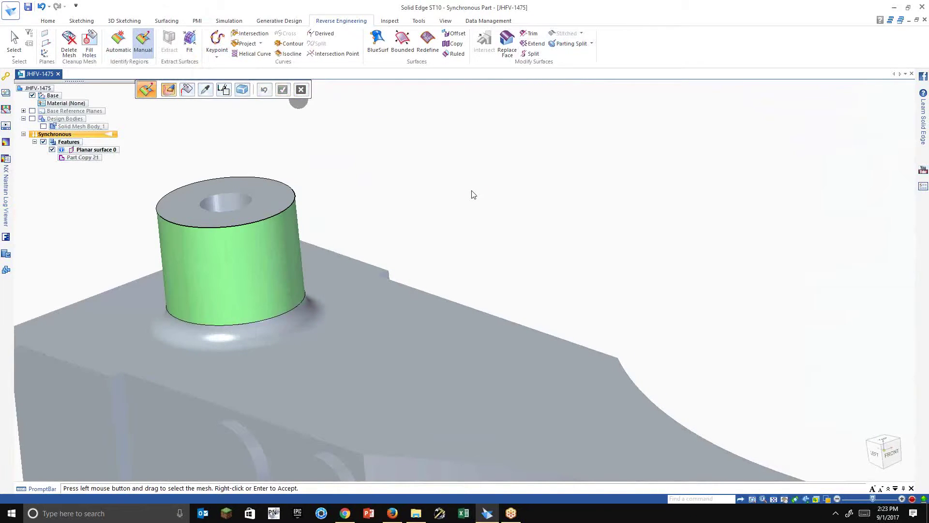
Fit a Cylinder surface to the boss's green outer region with a tolerance of 0.394 in.
{"action": "left_click", "coordinate": [189, 42]}
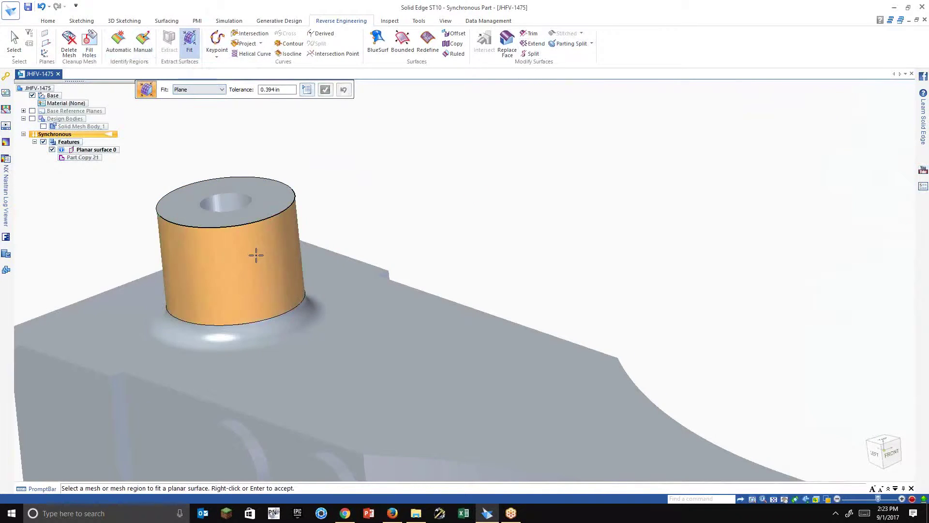
{"action": "left_click", "coordinate": [255, 255]}
{"action": "left_click", "coordinate": [208, 90]}
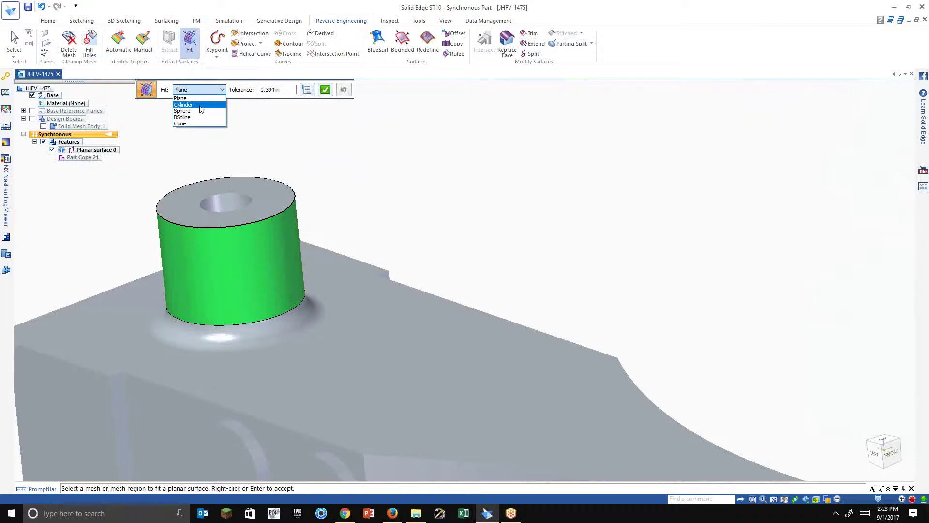
{"action": "left_click", "coordinate": [200, 105]}
{"action": "left_click", "coordinate": [324, 90]}
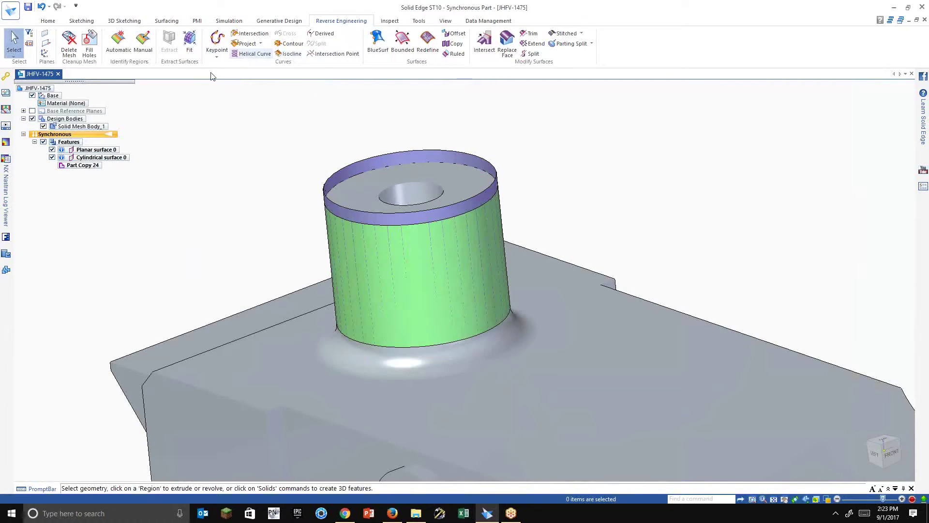
Paint the ring-shaped end face of the boss around its hole as an orange manual region.
{"action": "left_click", "coordinate": [143, 43]}
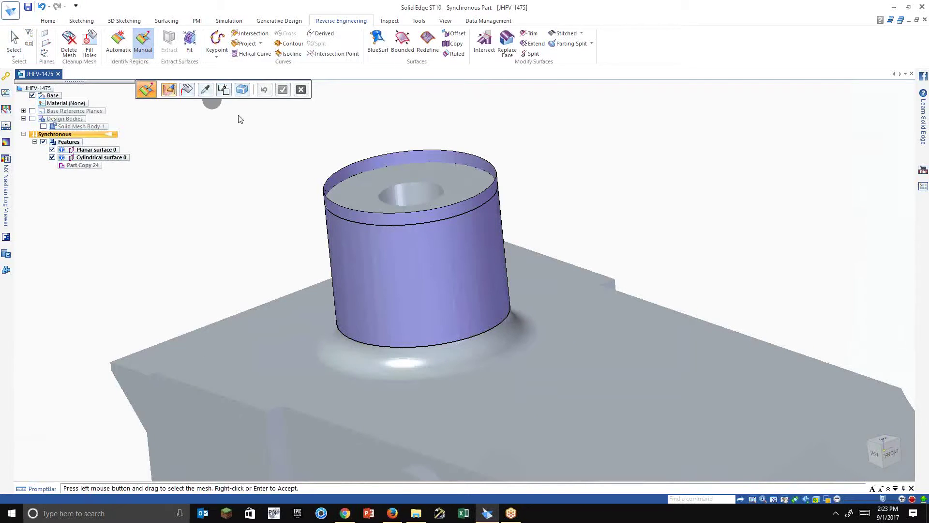
{"action": "left_click", "coordinate": [224, 94]}
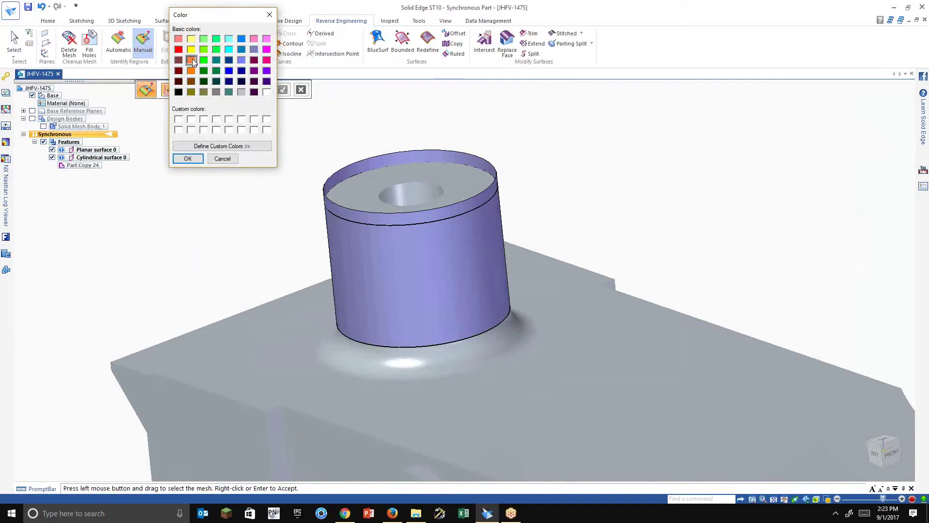
{"action": "left_click", "coordinate": [188, 159]}
{"action": "left_click_drag", "start_coordinate": [389, 182], "coordinate": [381, 190]}
{"action": "scroll", "coordinate": [381, 190], "scroll_direction": "up", "scroll_amount": 3}
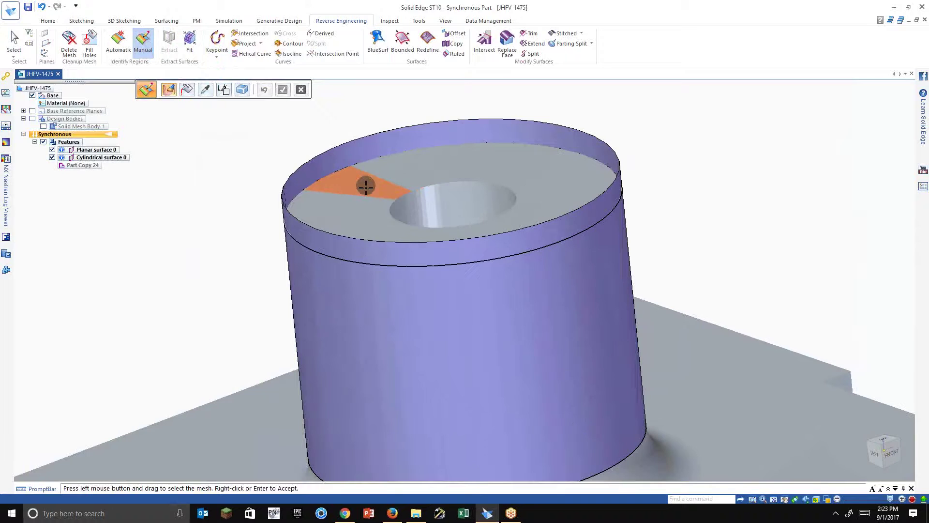
{"action": "middle_click_drag", "start_coordinate": [367, 235], "coordinate": [376, 266]}
{"action": "mouse_move", "coordinate": [375, 266]}
{"action": "left_mouse_down"}
{"action": "mouse_move", "coordinate": [360, 197]}
{"action": "mouse_move", "coordinate": [378, 148]}
{"action": "mouse_move", "coordinate": [405, 132]}
{"action": "mouse_move", "coordinate": [480, 168]}
{"action": "mouse_move", "coordinate": [454, 201]}
{"action": "mouse_move", "coordinate": [365, 202]}
{"action": "left_mouse_up"}
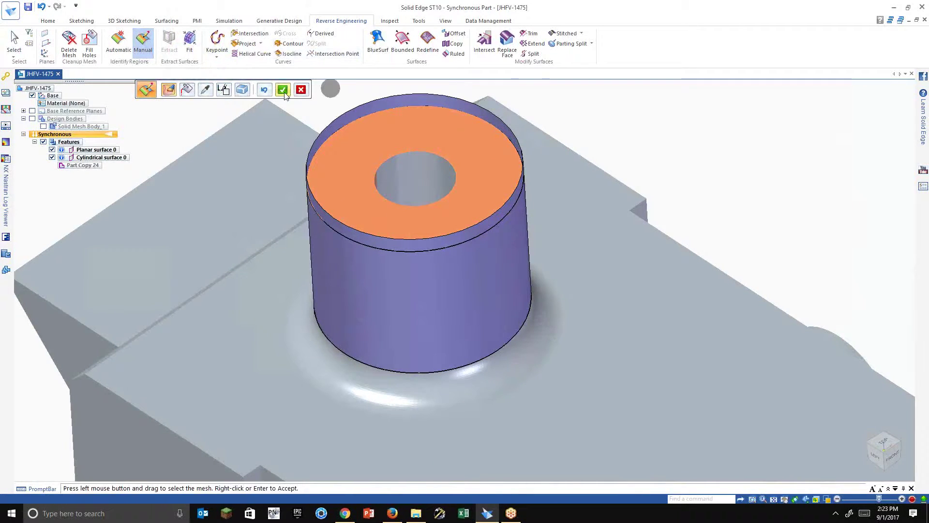
Fit a Plane surface to the boss's orange end-face region with a tolerance of 0.394 in.
{"action": "left_click", "coordinate": [190, 43]}
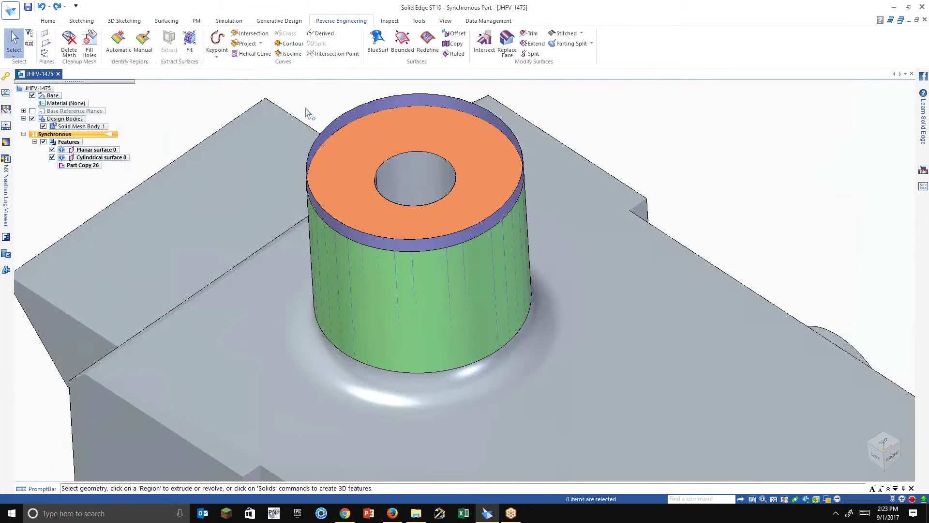
{"action": "left_click", "coordinate": [188, 44]}
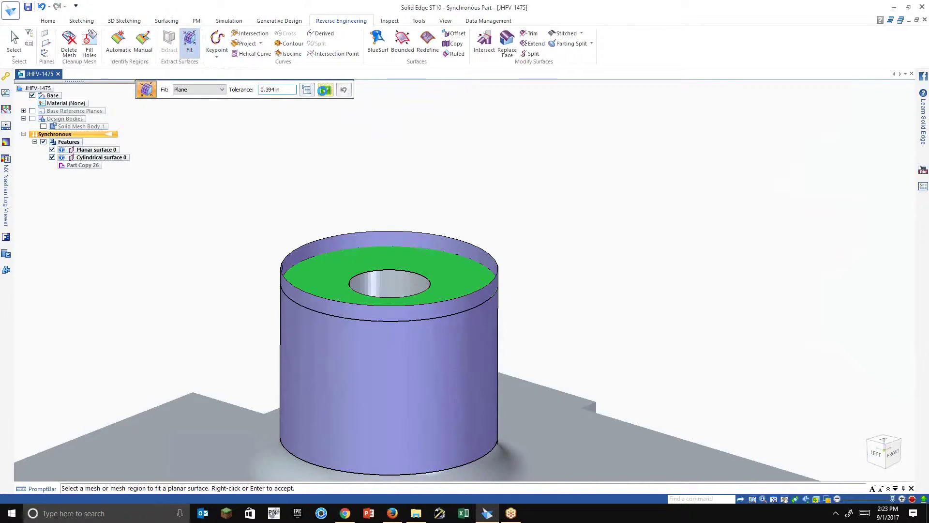
{"action": "left_click", "coordinate": [325, 90]}
{"action": "middle_click_drag", "start_coordinate": [323, 90], "coordinate": [366, 216]}
Undo the planar fit and the orange manual region on the boss's end face.
{"action": "key", "text": "ctrl+z"}
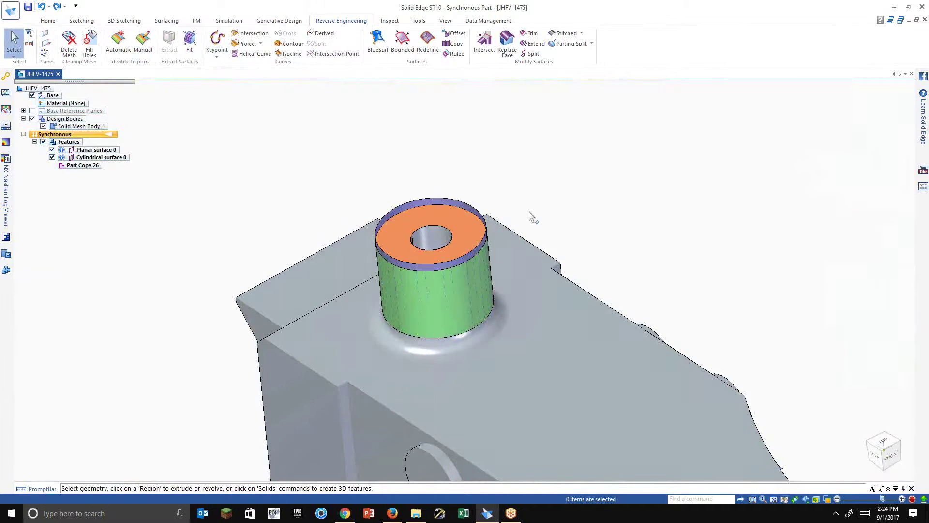
{"action": "middle_click_drag", "start_coordinate": [531, 216], "coordinate": [639, 145]}
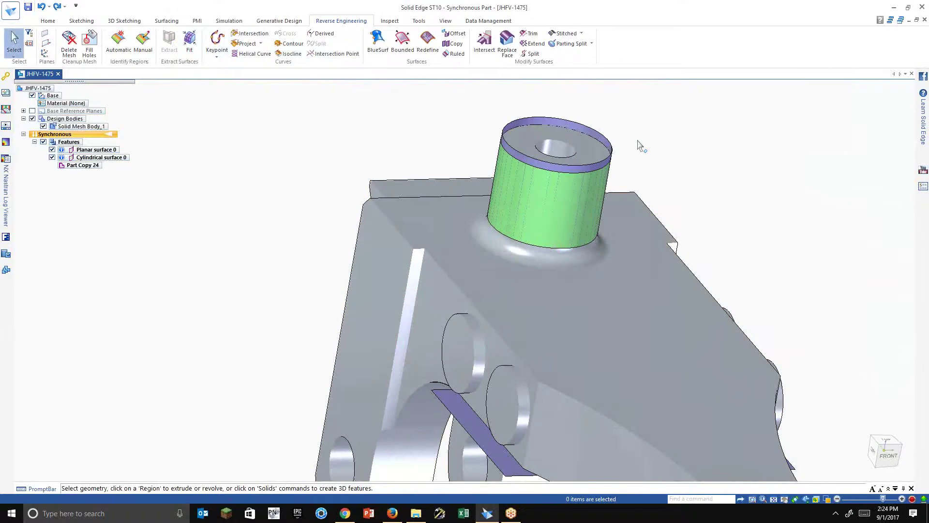
{"action": "scroll", "coordinate": [600, 109], "scroll_direction": "up", "scroll_amount": 3}
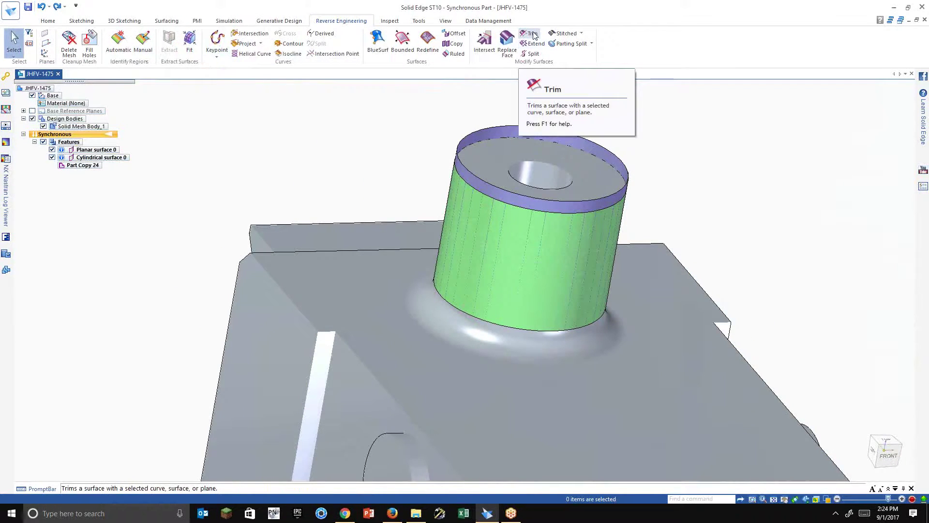
Close the open end of the boss's cylindrical surface with a Bounded surface on its circular end edge.
{"action": "left_click", "coordinate": [402, 43]}
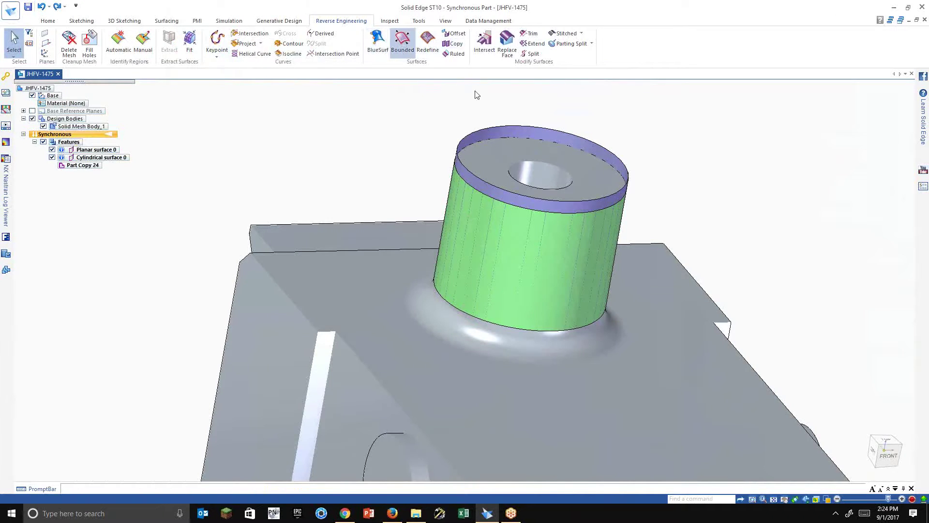
{"action": "left_click", "coordinate": [580, 138]}
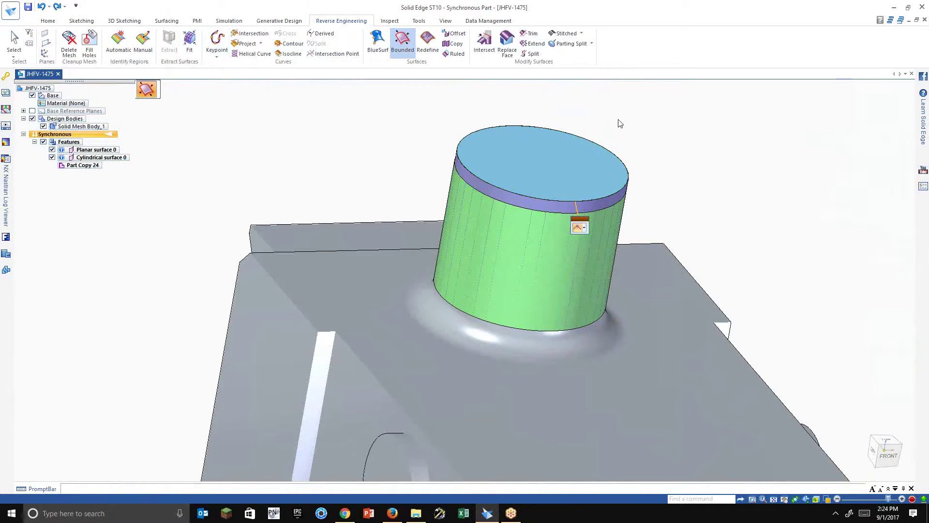
{"action": "right_click", "coordinate": [620, 123]}
{"action": "middle_click_drag", "start_coordinate": [620, 123], "coordinate": [547, 149], "text": "shift"}
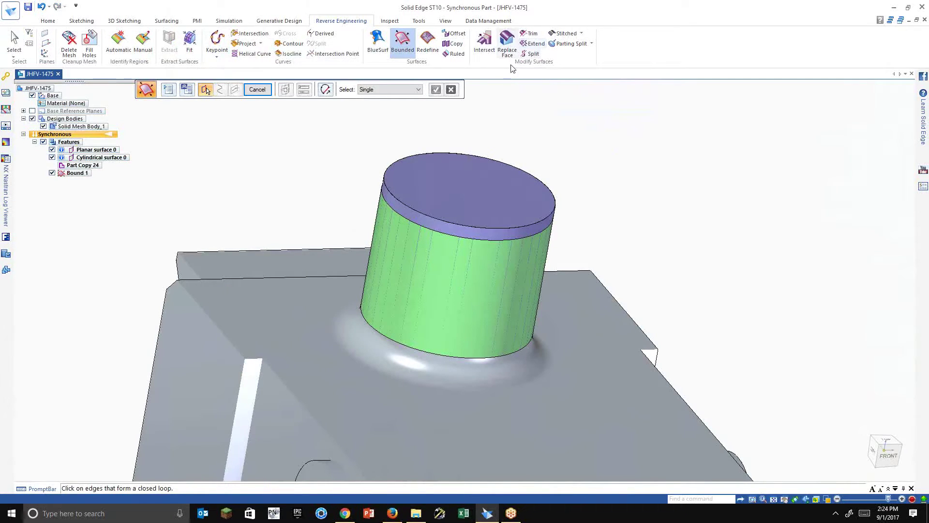
{"action": "scroll", "coordinate": [512, 199], "scroll_direction": "down", "scroll_amount": 3}
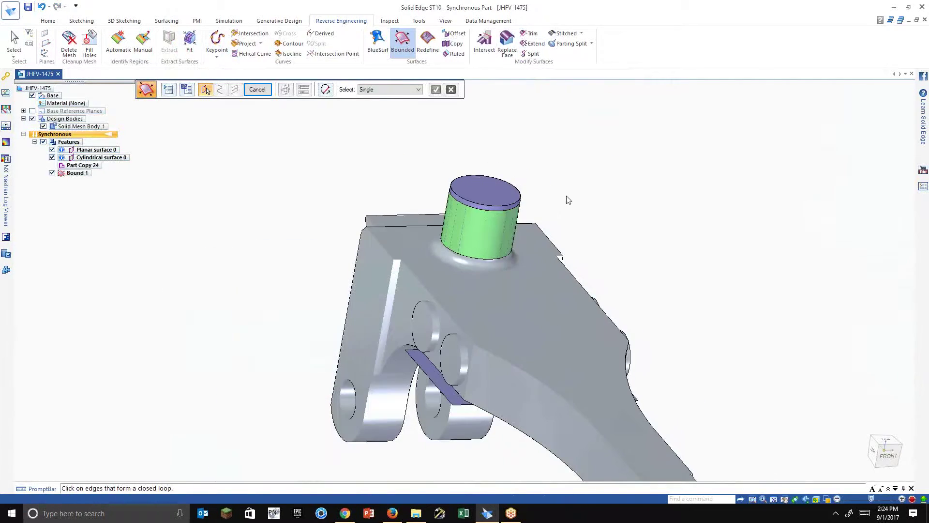
Sketch a circle about 0.32 in in diameter near the middle of the arm's flat rectangular face, with the sketch plane locked to that face.
{"action": "middle_click_drag", "start_coordinate": [627, 365], "coordinate": [469, 129]}
{"action": "left_click", "coordinate": [48, 22]}
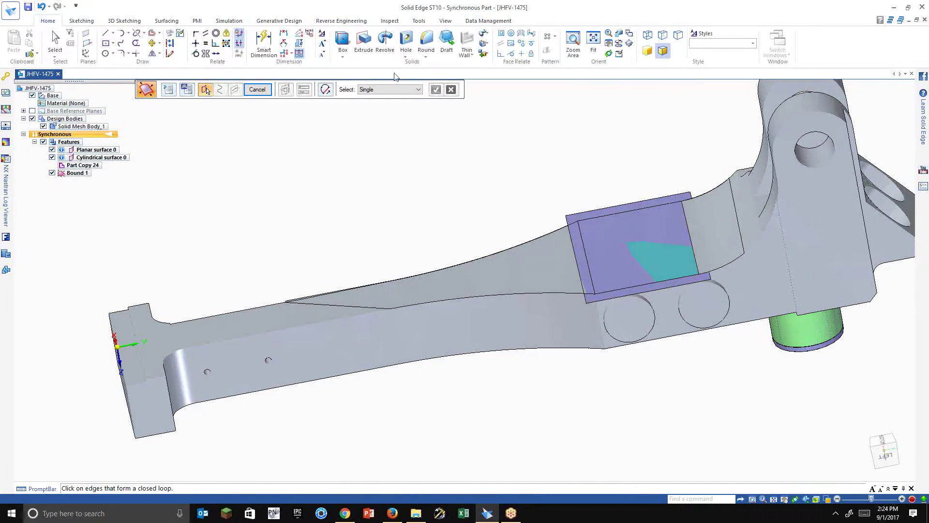
{"action": "left_click", "coordinate": [364, 43]}
{"action": "middle_click_drag", "start_coordinate": [162, 349], "coordinate": [217, 291]}
{"action": "left_click", "coordinate": [106, 53]}
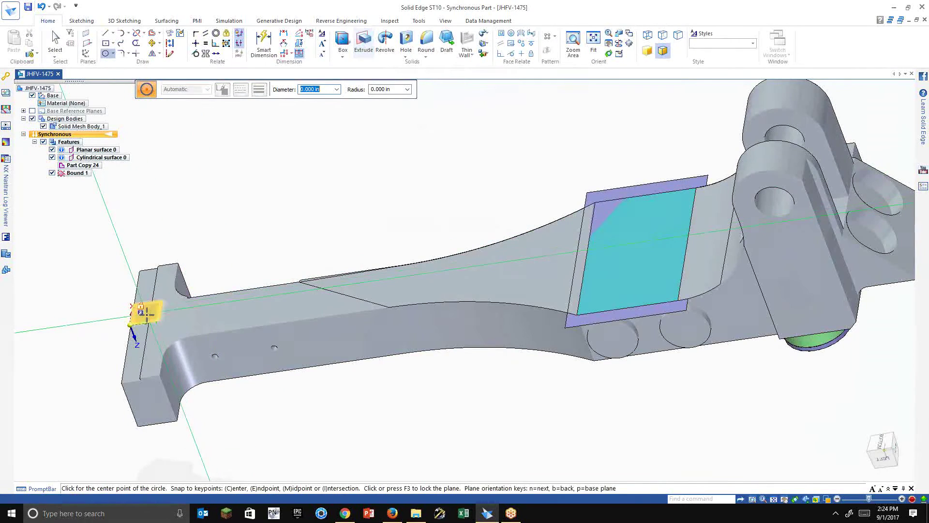
{"action": "left_click", "coordinate": [645, 259]}
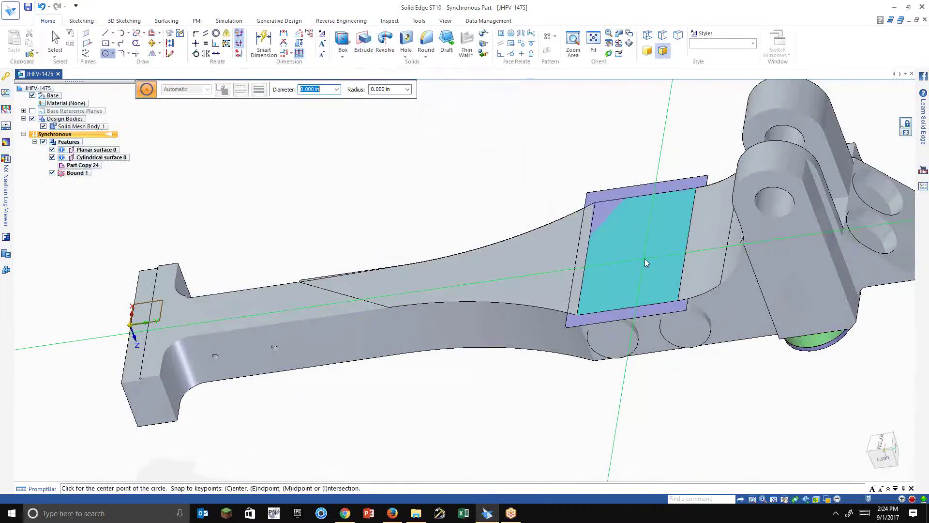
{"action": "left_click", "coordinate": [594, 271]}
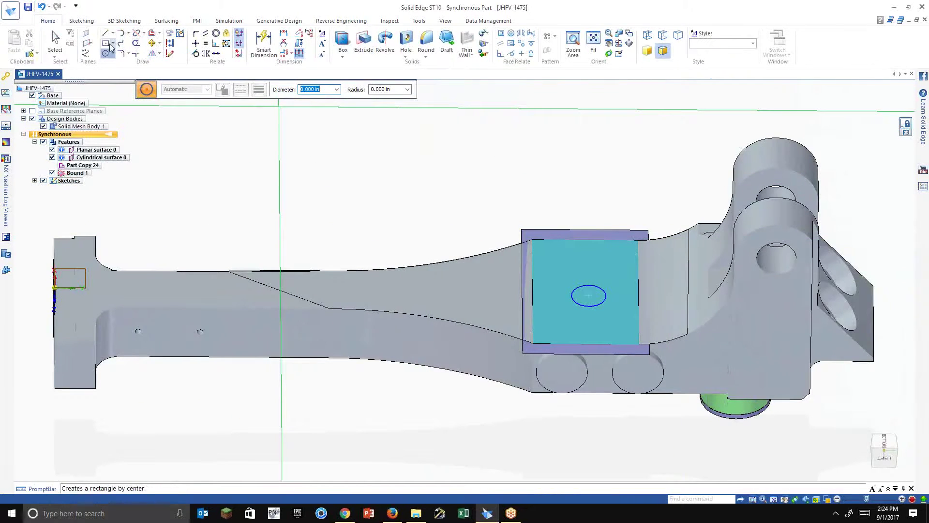
Extrude the circle on the arm's rectangular face outward from the mesh body as a cylindrical pin, using Chain selection.
{"action": "left_click", "coordinate": [363, 41]}
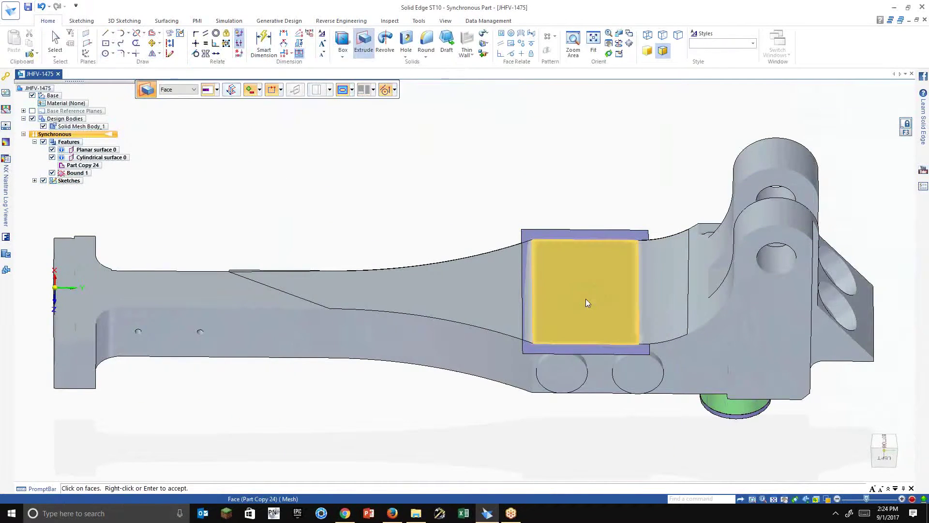
{"action": "left_click", "coordinate": [192, 89]}
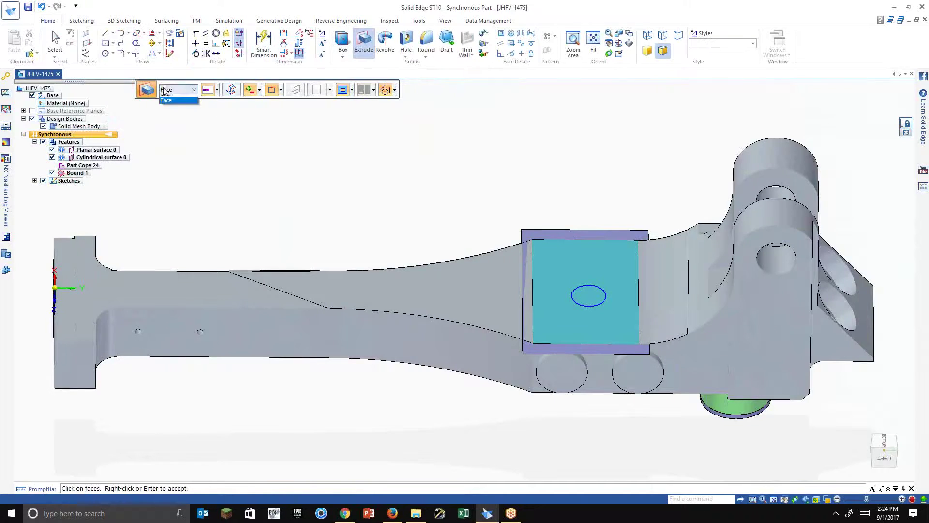
{"action": "left_click", "coordinate": [175, 103]}
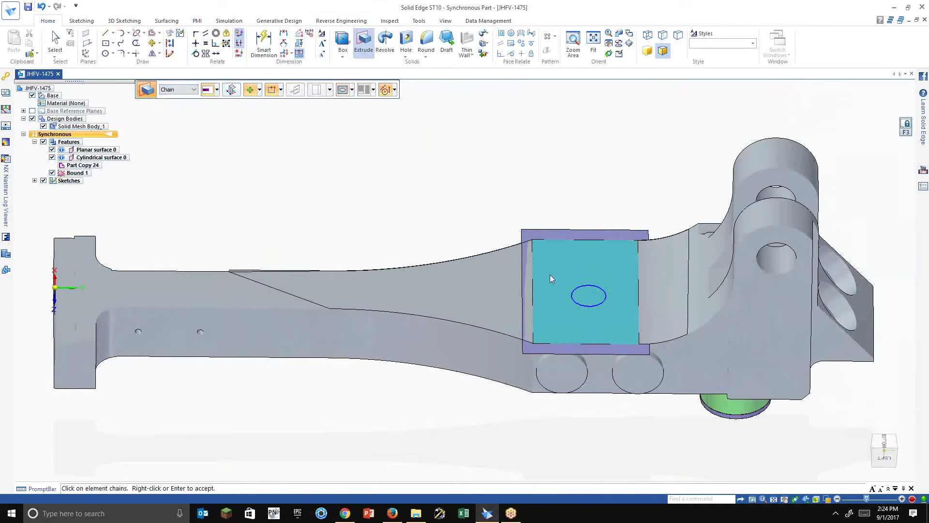
{"action": "left_click", "coordinate": [584, 290]}
{"action": "right_click", "coordinate": [585, 290]}
{"action": "left_click", "coordinate": [588, 252]}
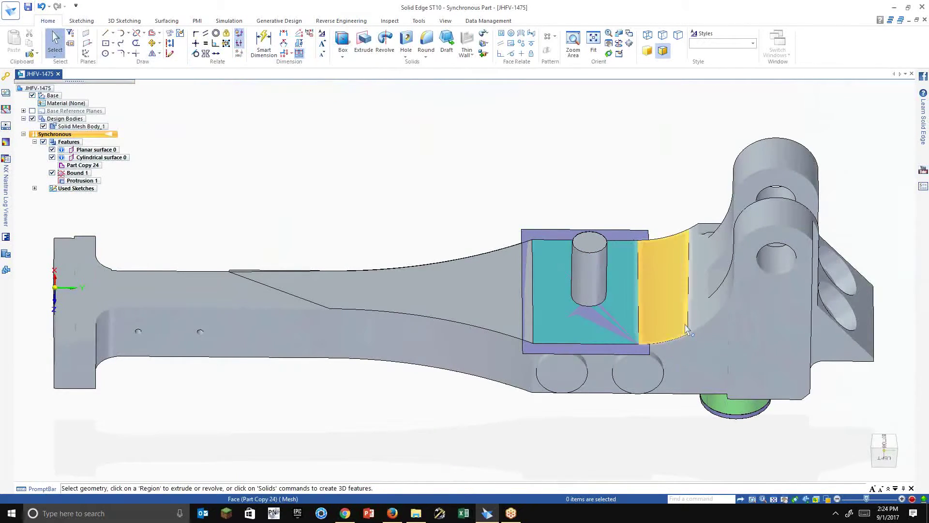
Try to apply an equal-setback chamfer and a blend to the extruded mesh pin's end edge.
{"action": "scroll", "coordinate": [686, 329], "scroll_direction": "up", "scroll_amount": 2}
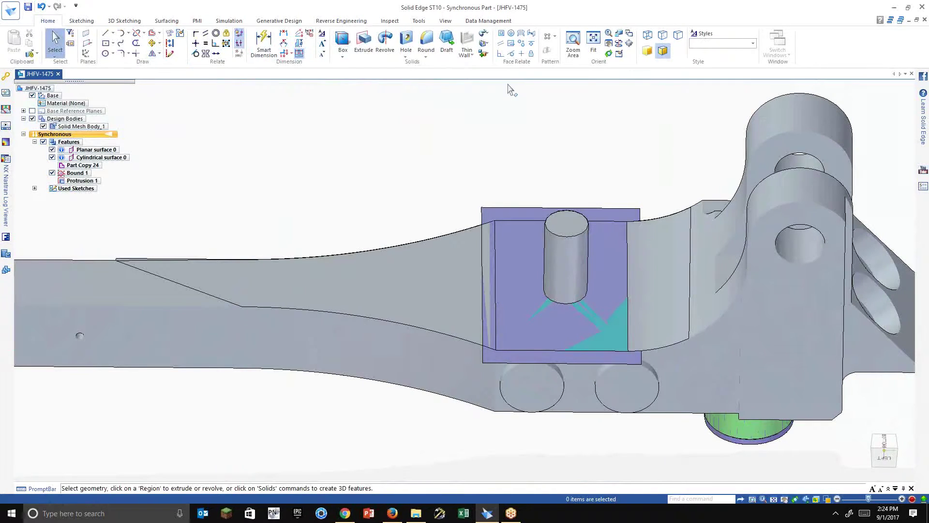
{"action": "left_click", "coordinate": [426, 56]}
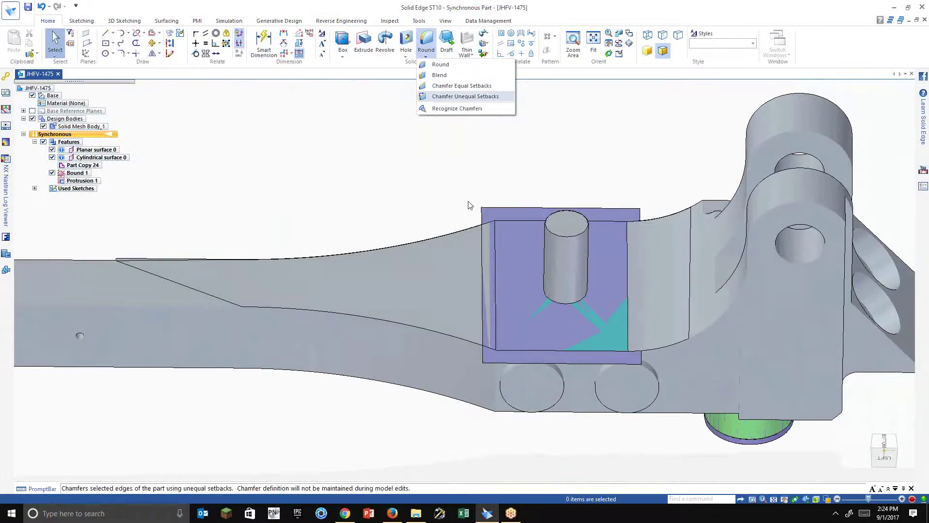
{"action": "left_click", "coordinate": [463, 86]}
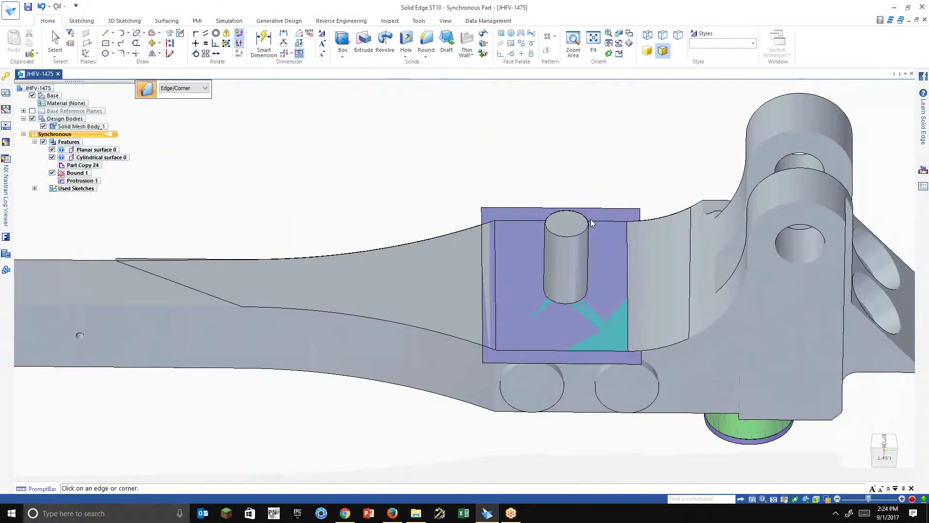
{"action": "scroll", "coordinate": [584, 222], "scroll_direction": "up", "scroll_amount": 3}
{"action": "key", "text": "Escape"}
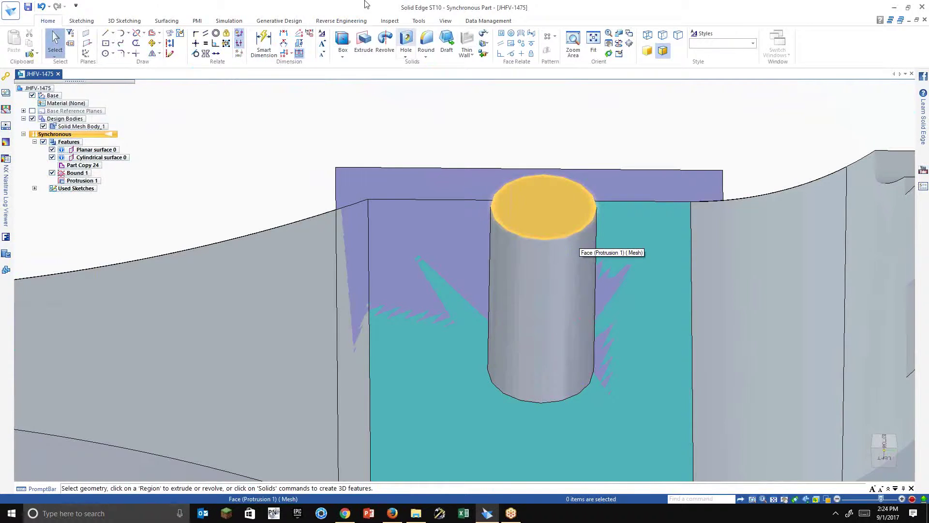
{"action": "left_click", "coordinate": [426, 53]}
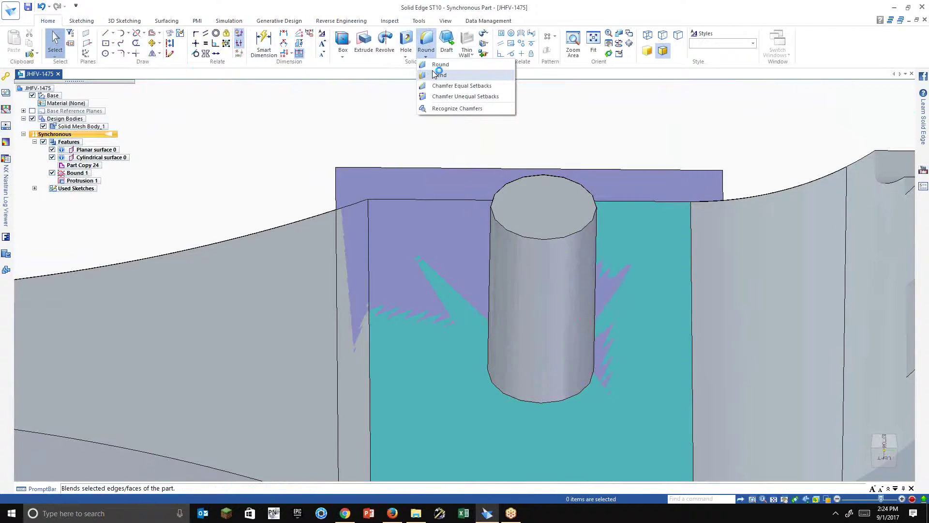
{"action": "left_click", "coordinate": [434, 74]}
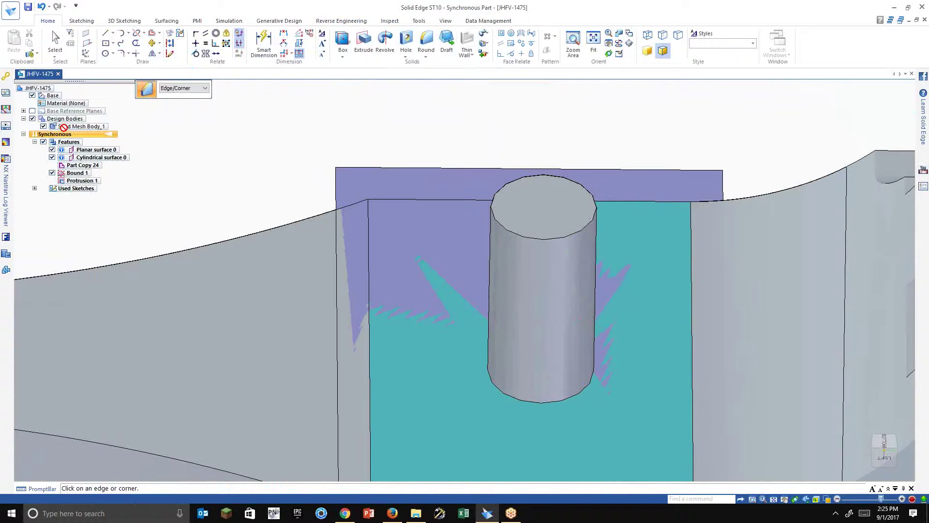
{"action": "key", "text": "Escape"}
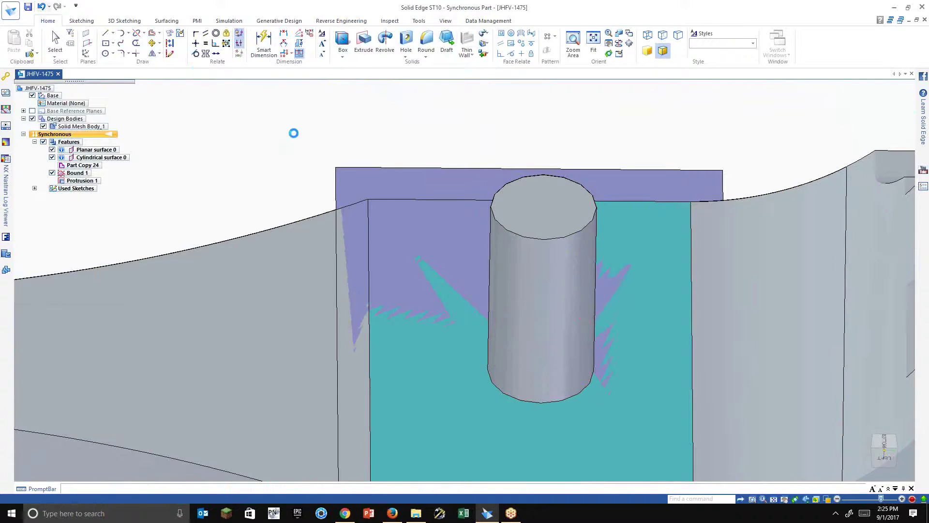
Undo the extrusion of the pin on the mesh body.
{"action": "key", "text": "ctrl+z"}
{"action": "middle_click_drag", "start_coordinate": [299, 141], "coordinate": [332, 149]}
{"action": "scroll", "coordinate": [329, 147], "scroll_direction": "down", "scroll_amount": 3}
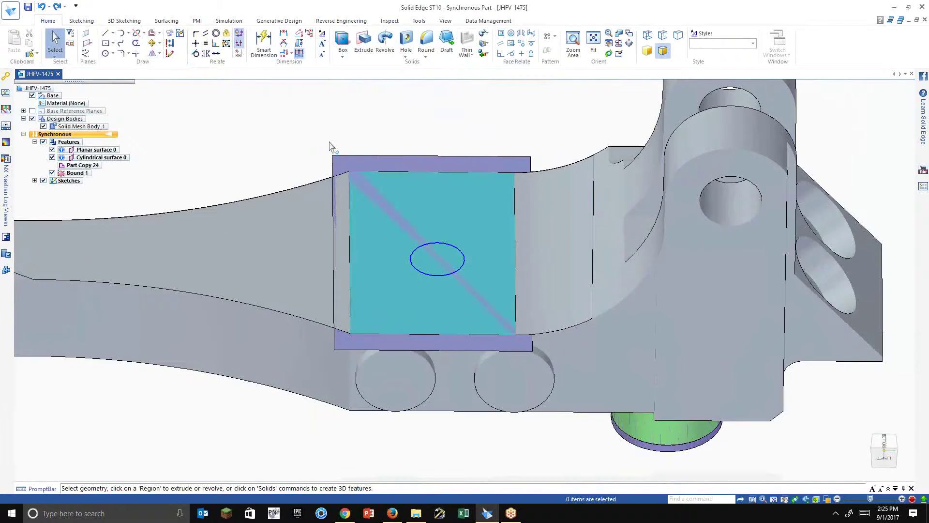
Add a new part body with the name Design Body_2.
{"action": "left_click", "coordinate": [486, 54]}
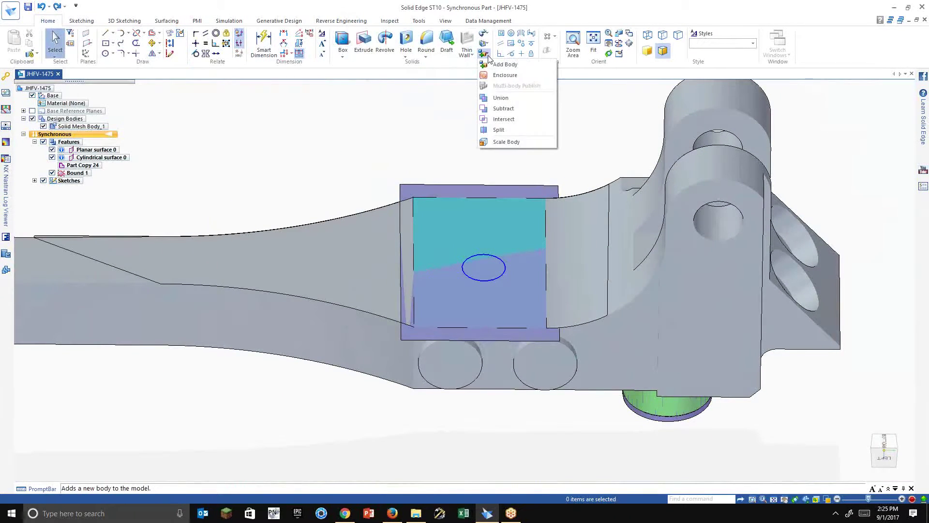
{"action": "left_click", "coordinate": [498, 64]}
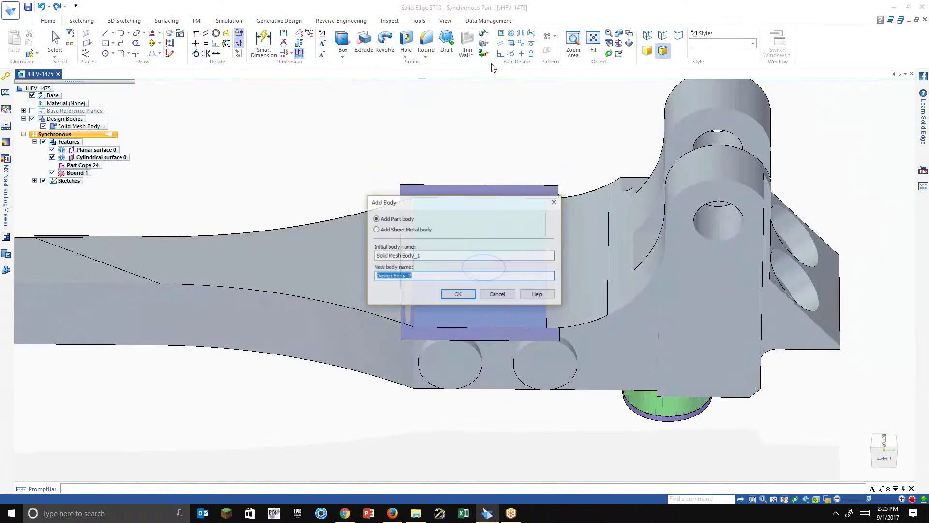
{"action": "left_click", "coordinate": [458, 294]}
Try to extrude the circle in the new body at a freehand height and undo it.
{"action": "left_click", "coordinate": [479, 286]}
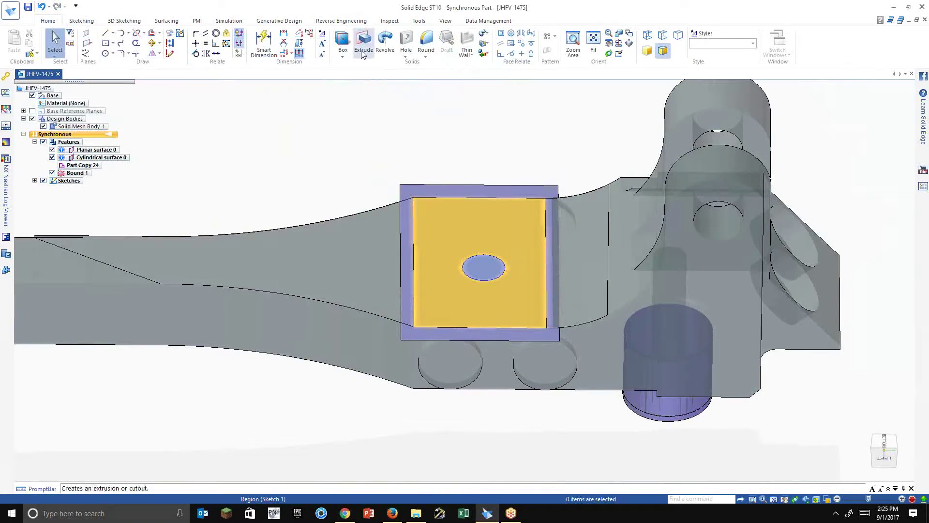
{"action": "left_click", "coordinate": [473, 262]}
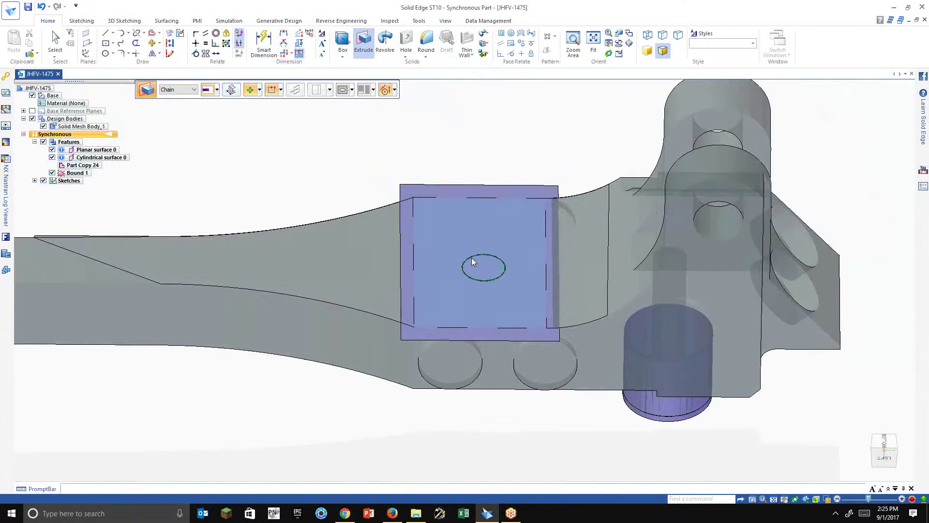
{"action": "right_click", "coordinate": [476, 257]}
{"action": "left_click", "coordinate": [478, 240]}
{"action": "key", "text": "ctrl+z"}
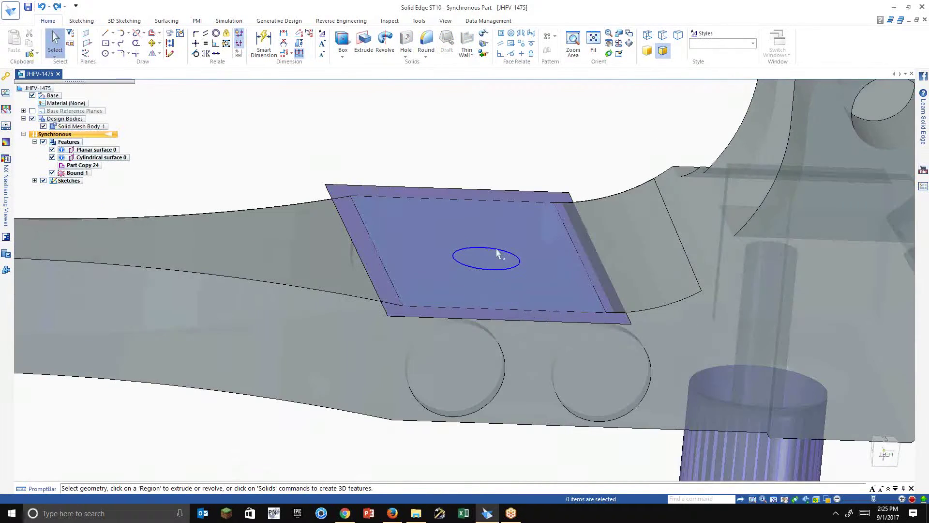
Extrude the circle .375 in outward from the arm's rectangular face as a pin in the new body.
{"action": "left_click", "coordinate": [495, 247]}
{"action": "right_click", "coordinate": [495, 247]}
{"action": "left_click", "coordinate": [368, 44]}
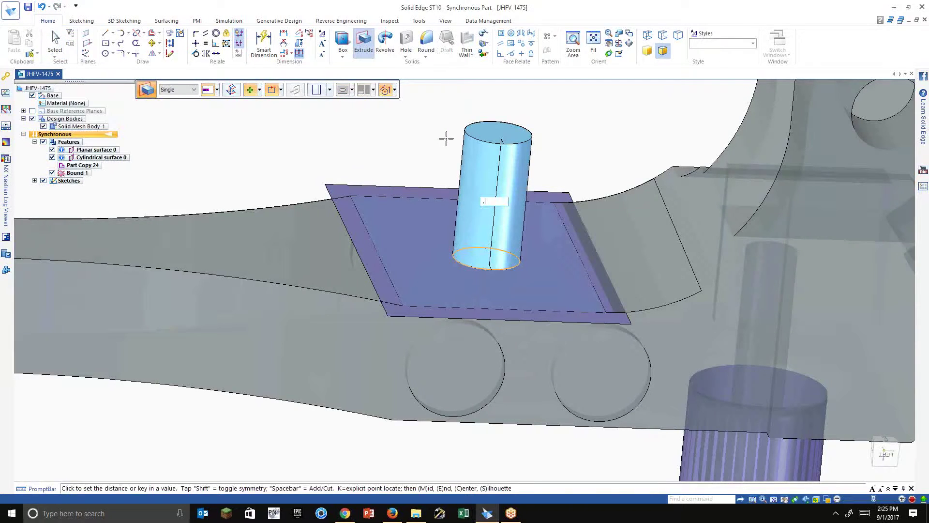
{"action": "type", "text": ".375"}
{"action": "key", "text": "Return"}
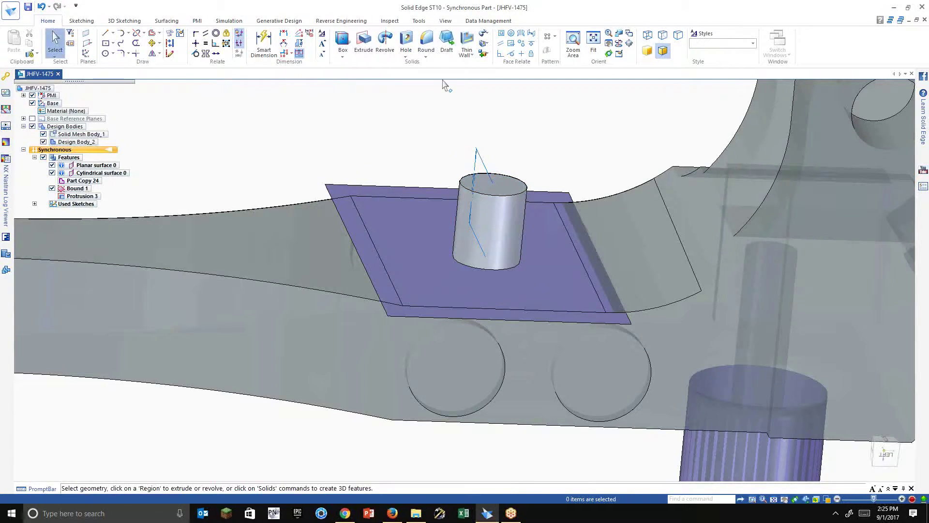
Chamfer the circular edge at the pin's free end with equal setbacks of 0.033 in.
{"action": "left_click", "coordinate": [430, 56]}
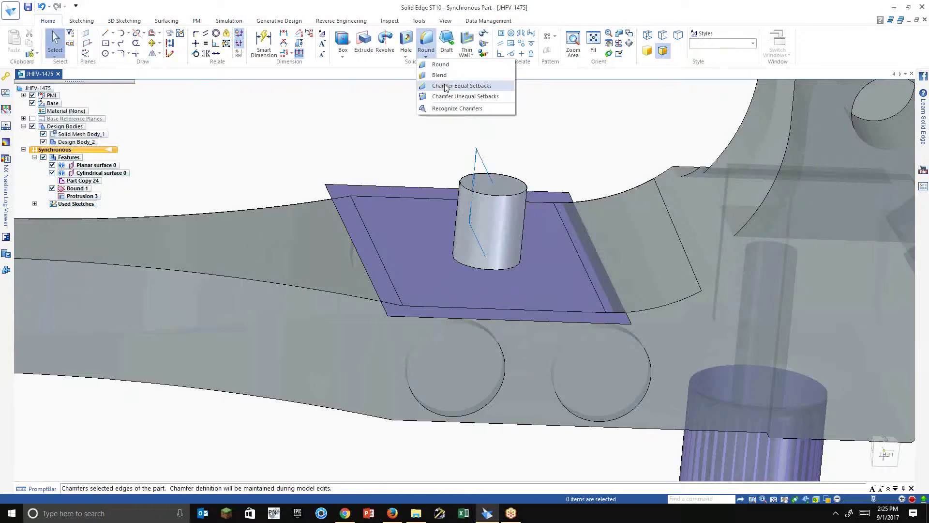
{"action": "left_click", "coordinate": [447, 86]}
{"action": "left_click", "coordinate": [478, 195]}
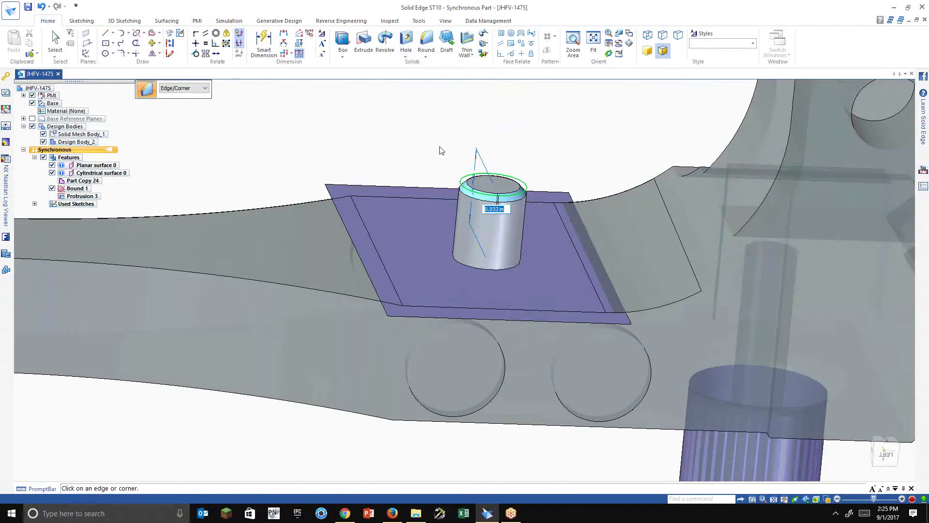
{"action": "key", "text": "Return"}
Try to dimension the pin's diameter in the bottom view.
{"action": "scroll", "coordinate": [460, 184], "scroll_direction": "down", "scroll_amount": 3}
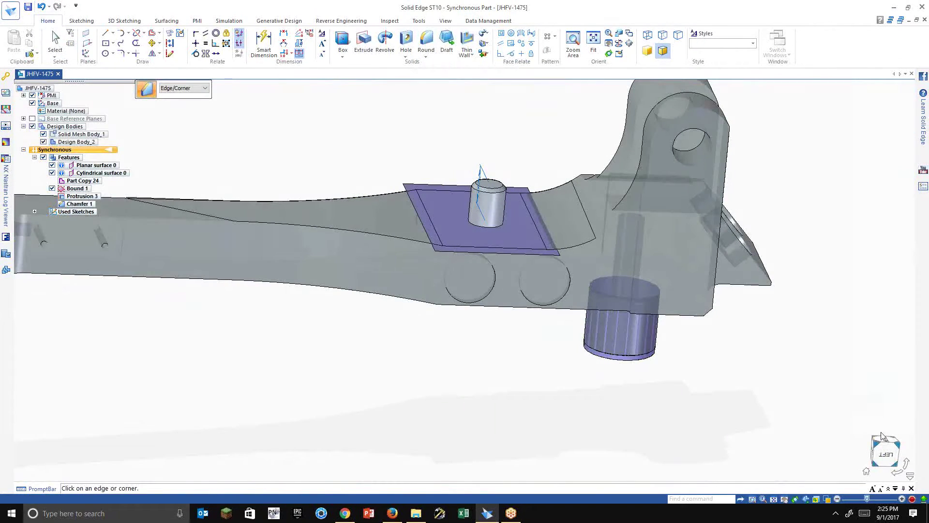
{"action": "left_click", "coordinate": [889, 443]}
{"action": "left_click", "coordinate": [264, 46]}
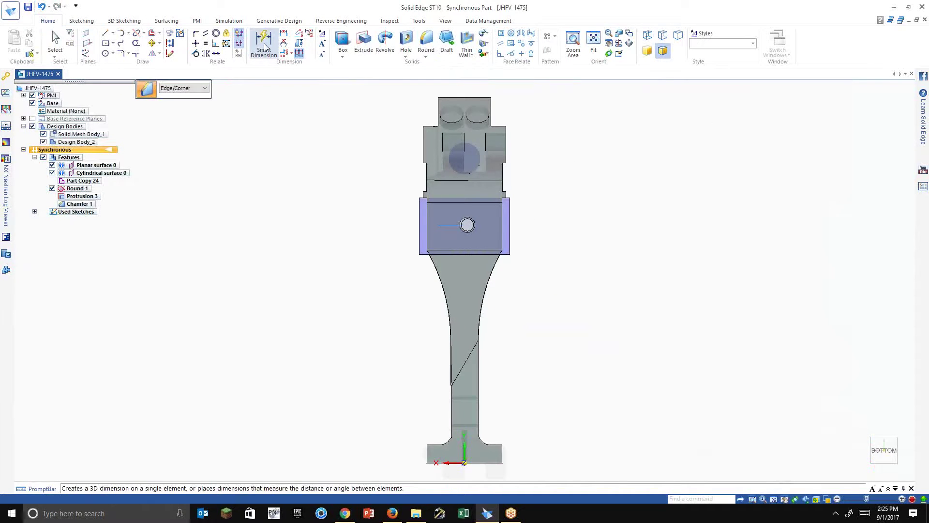
{"action": "left_click", "coordinate": [471, 228]}
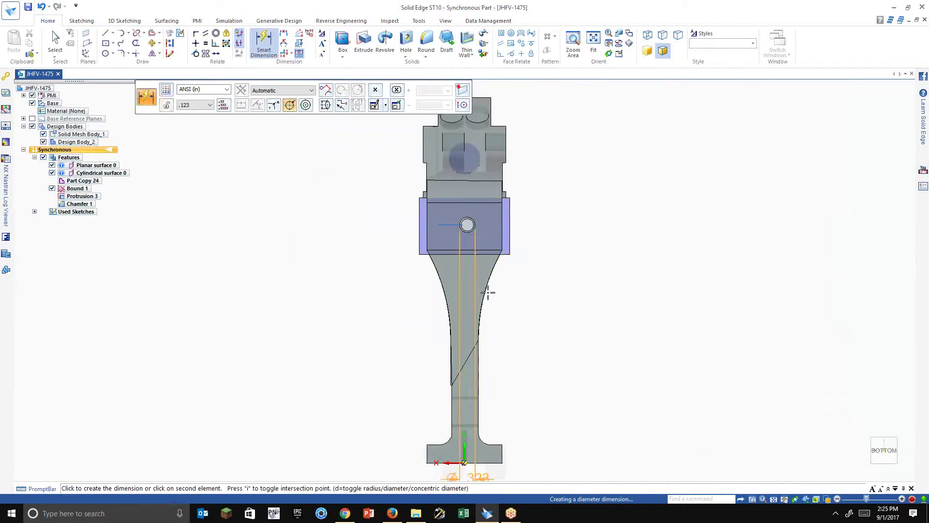
{"action": "left_click", "coordinate": [423, 400]}
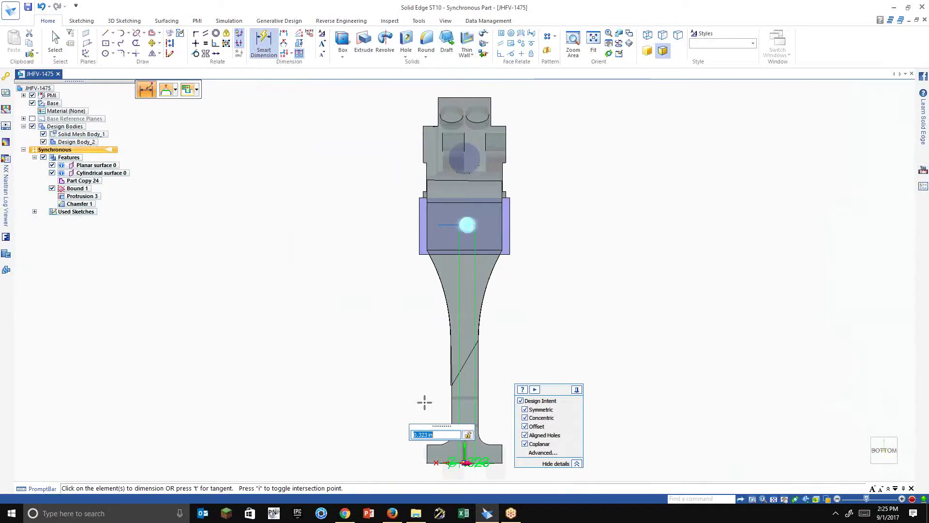
{"action": "key", "text": "Escape"}
{"action": "key", "text": "Escape"}
Dimension the pin's distance from the base coordinate system at the arm's foot and set it to 5.000 in.
{"action": "left_click", "coordinate": [284, 33]}
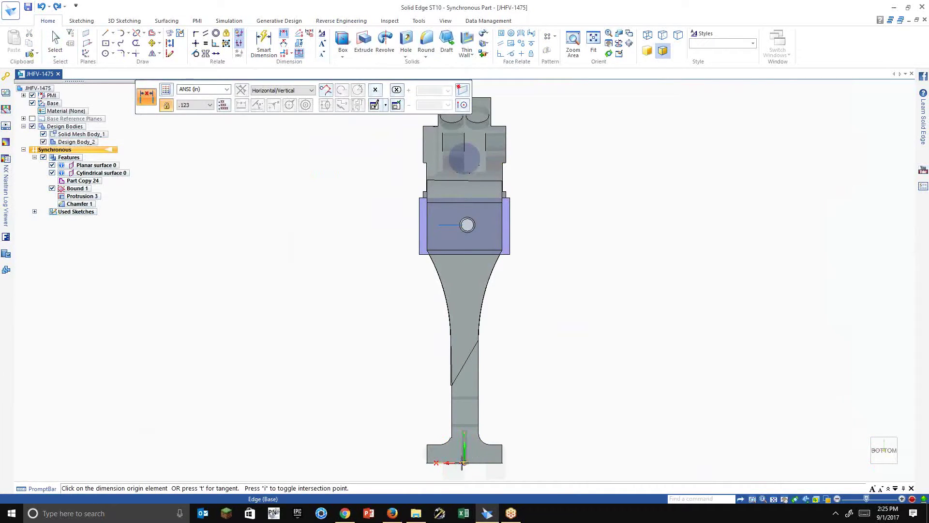
{"action": "left_click", "coordinate": [463, 463]}
{"action": "left_click", "coordinate": [467, 226]}
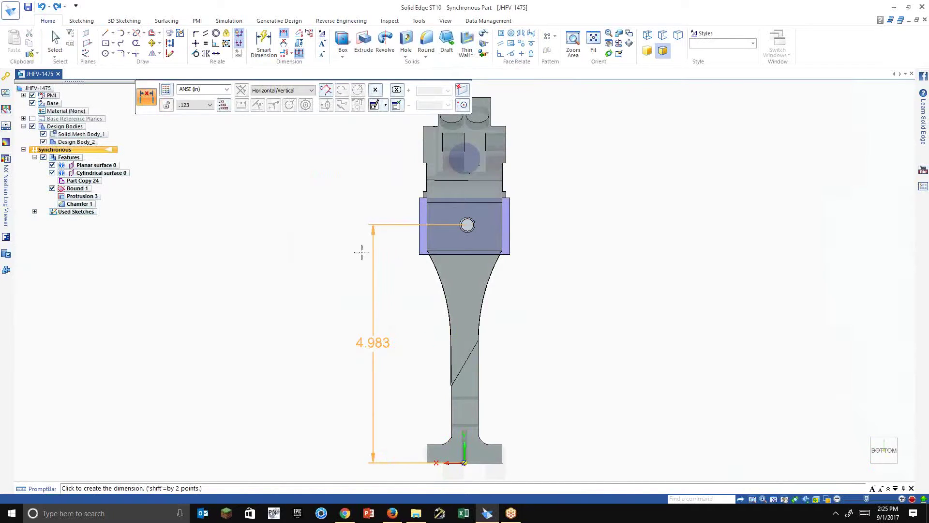
{"action": "left_click", "coordinate": [355, 251]}
{"action": "type", "text": "5"}
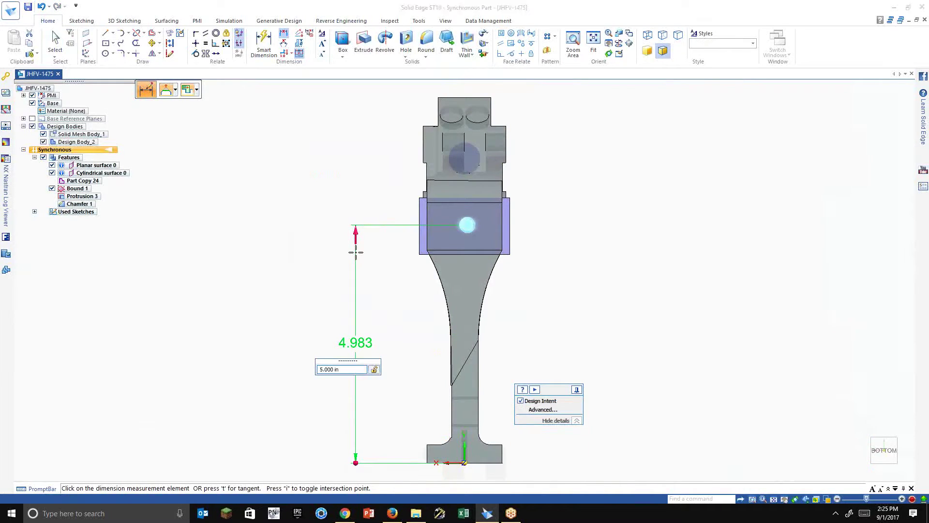
{"action": "key", "text": "Return"}
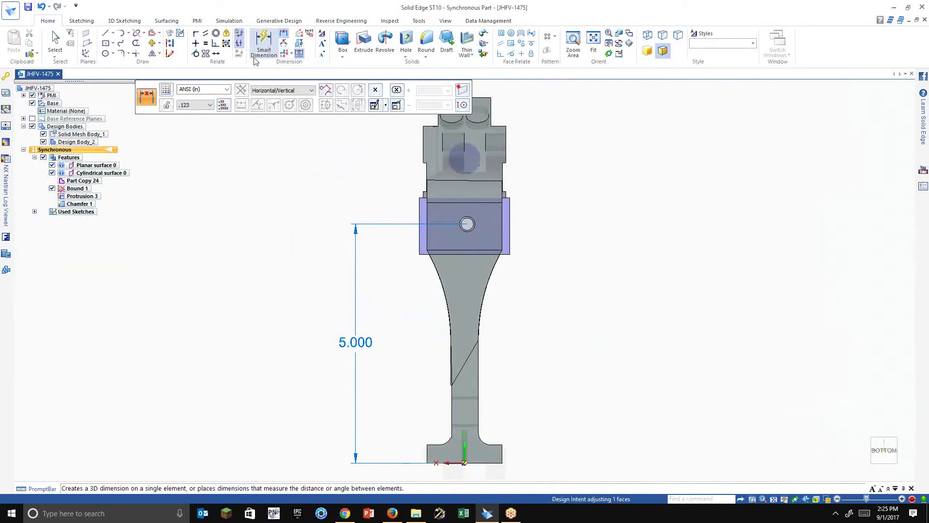
Align the pin vertically with the base coordinate origin using a horizontal/vertical face relationship.
{"action": "left_click", "coordinate": [195, 43]}
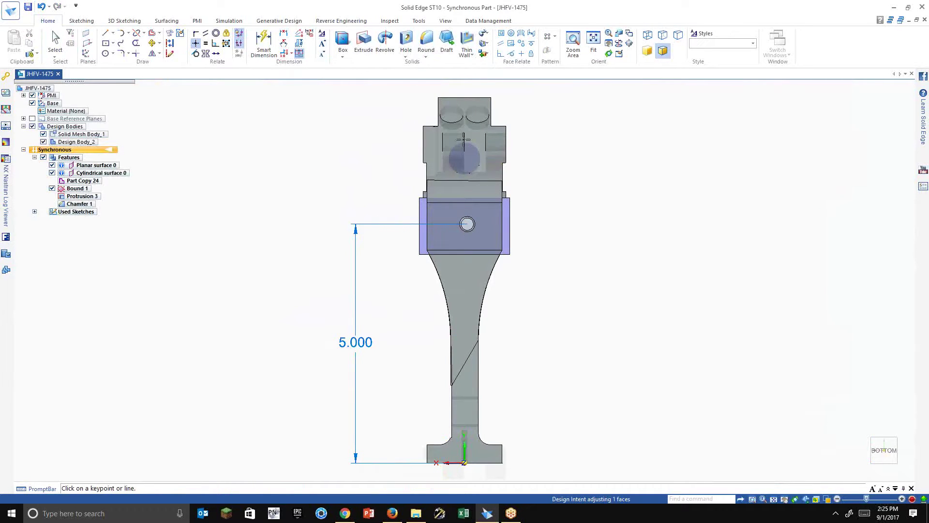
{"action": "left_click", "coordinate": [521, 54]}
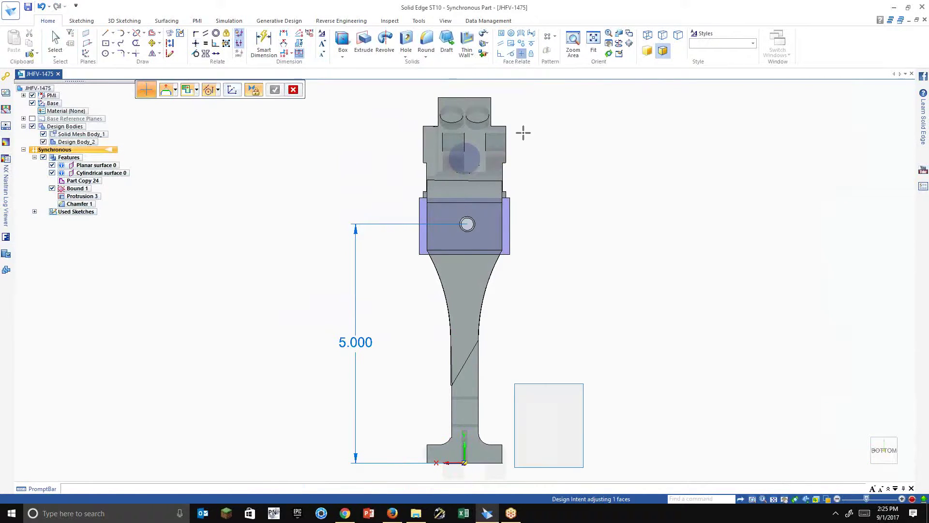
{"action": "left_click", "coordinate": [468, 224]}
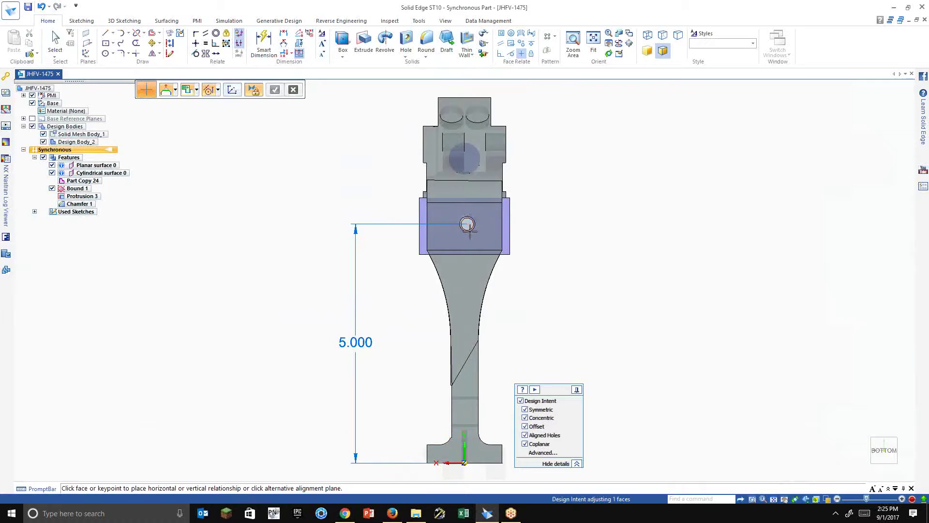
{"action": "left_click", "coordinate": [463, 463]}
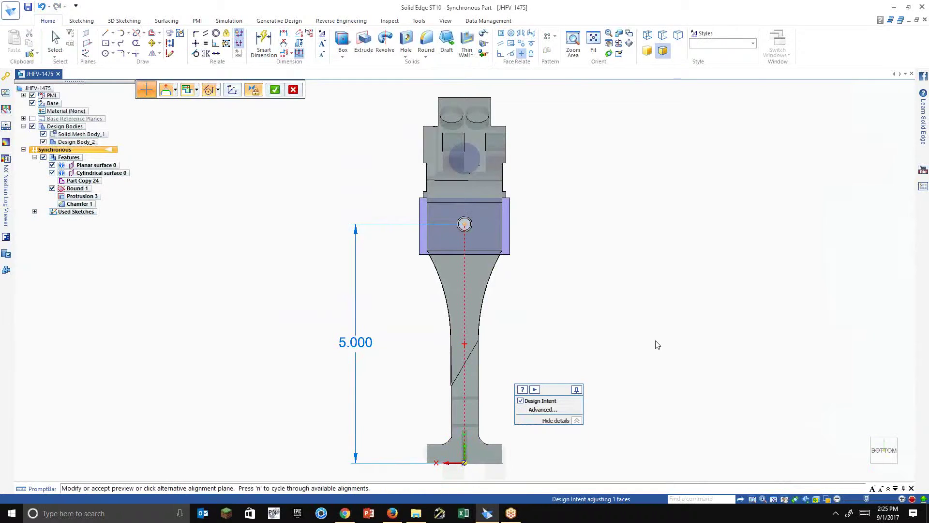
{"action": "left_click", "coordinate": [274, 90]}
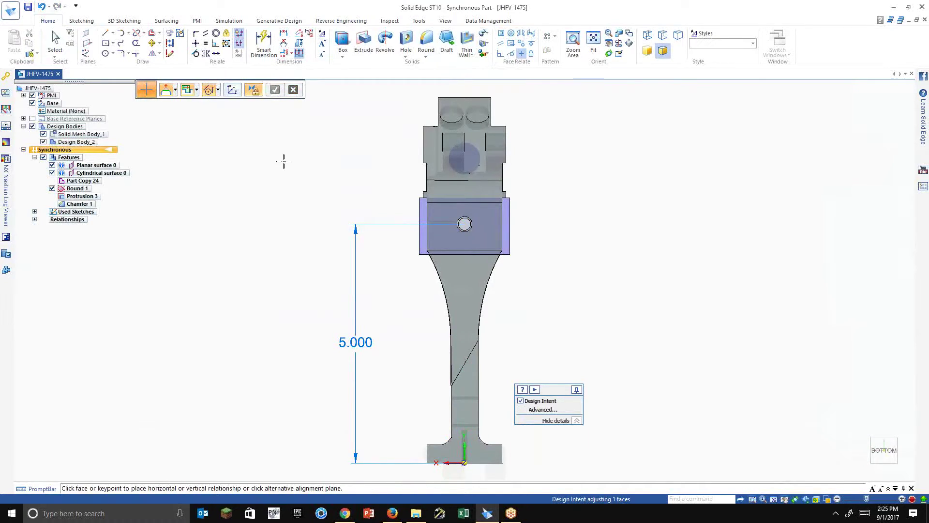
Try to unite the arm's mesh body with the solid pin body.
{"action": "middle_click_drag", "start_coordinate": [284, 166], "coordinate": [401, 187]}
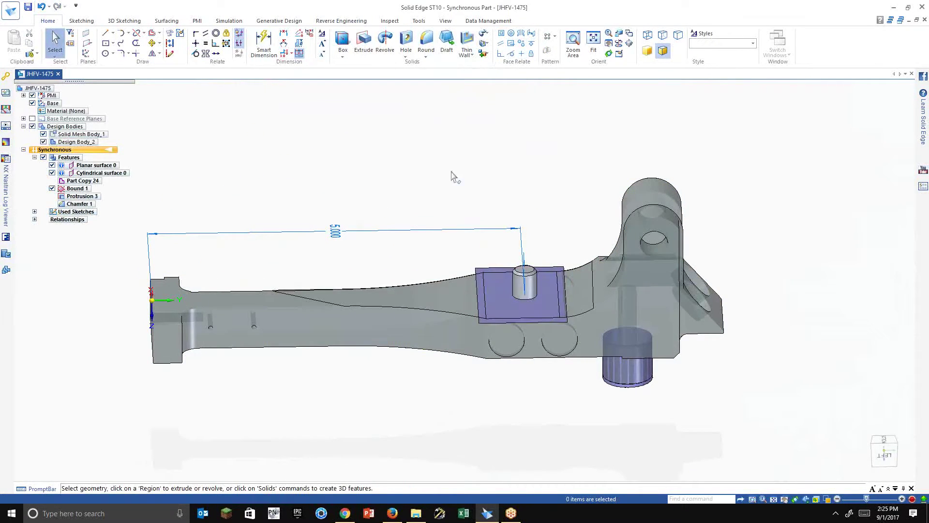
{"action": "left_click", "coordinate": [484, 53]}
{"action": "left_click", "coordinate": [501, 100]}
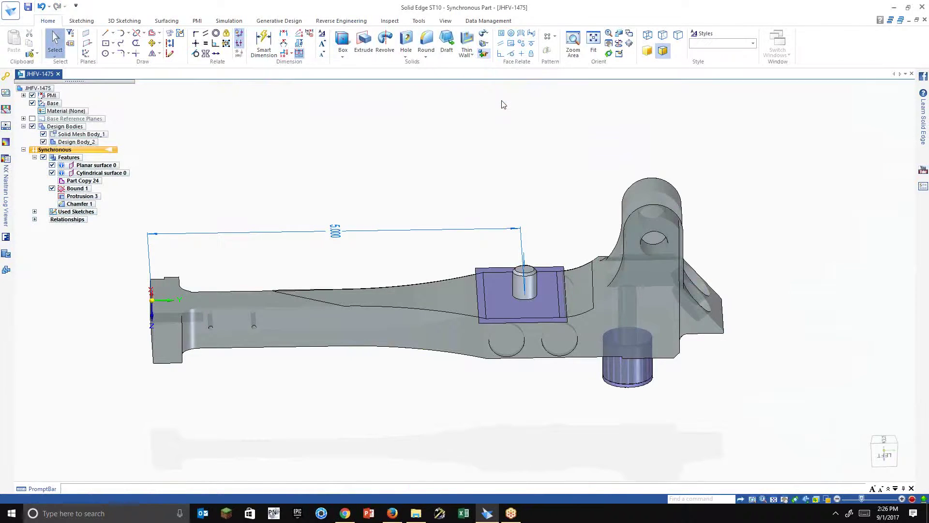
{"action": "left_click", "coordinate": [556, 302]}
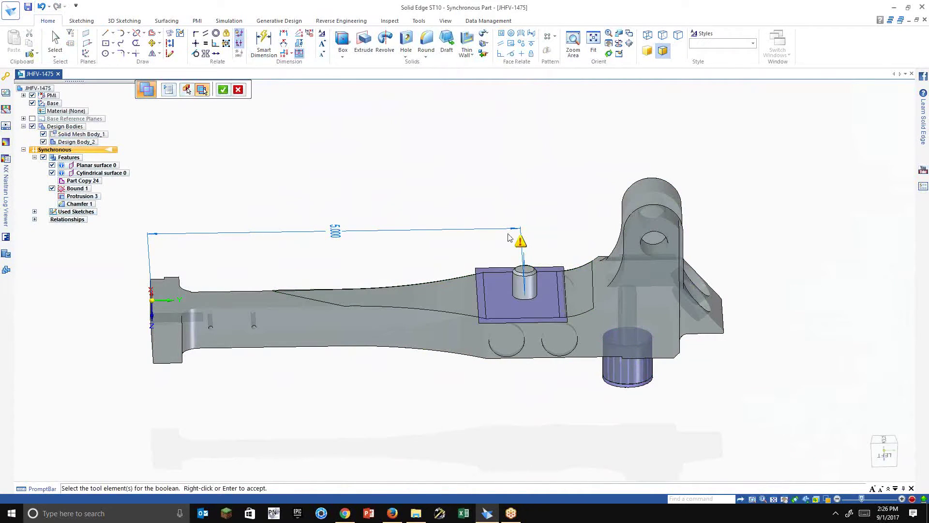
{"action": "right_click", "coordinate": [508, 216]}
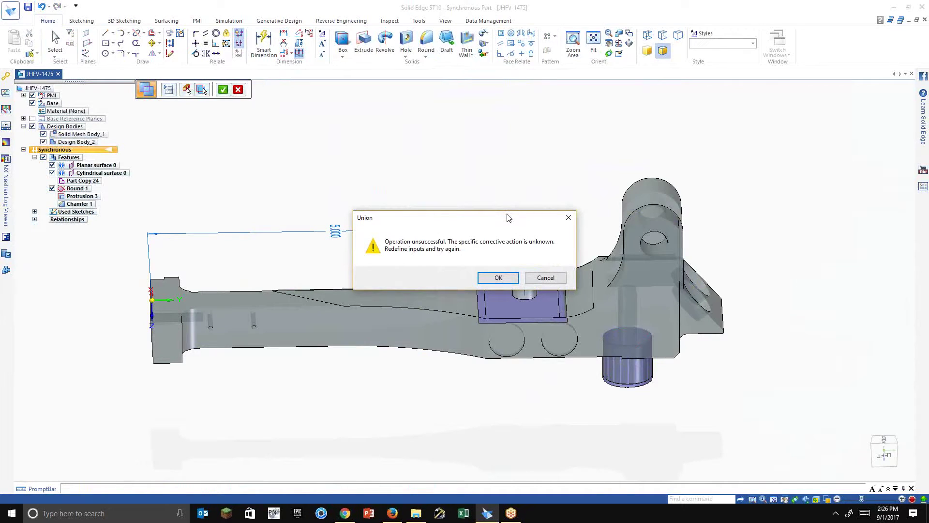
{"action": "left_click", "coordinate": [498, 277]}
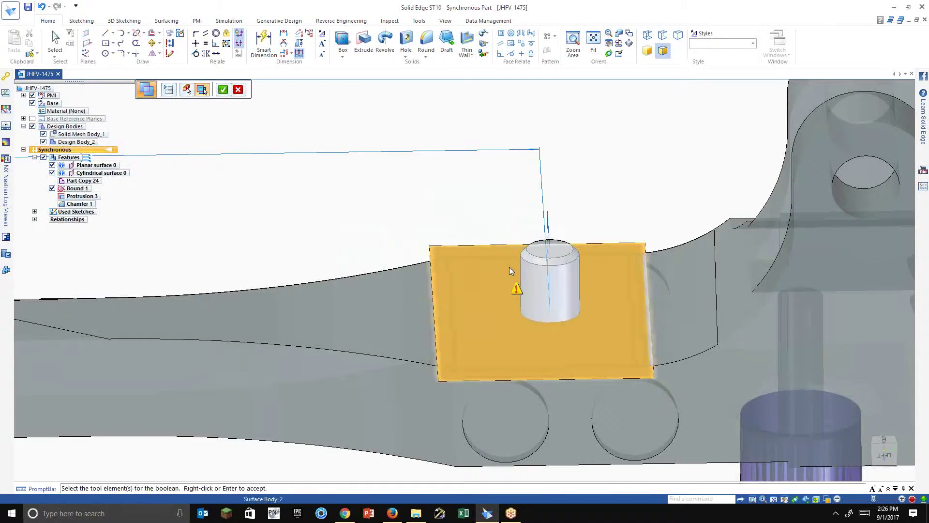
{"action": "mouse_move", "coordinate": [531, 279]}
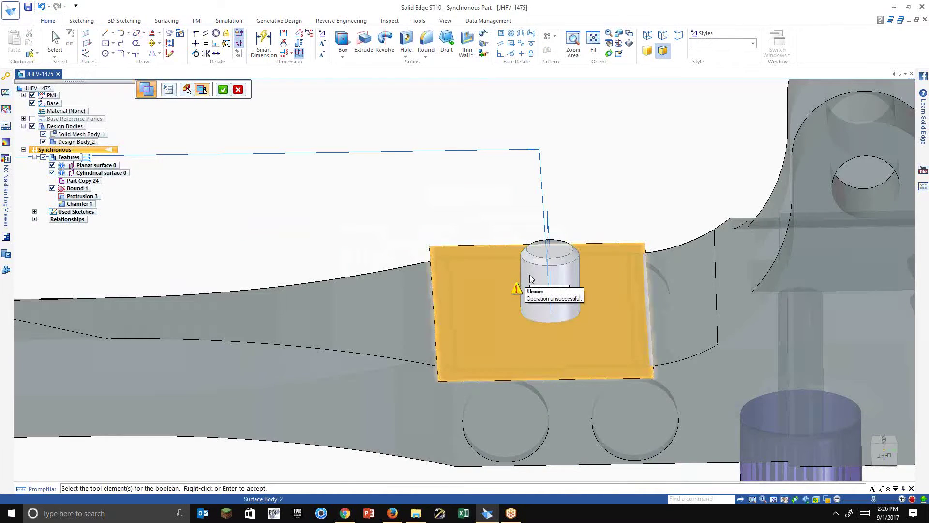
{"action": "right_click", "coordinate": [531, 304]}
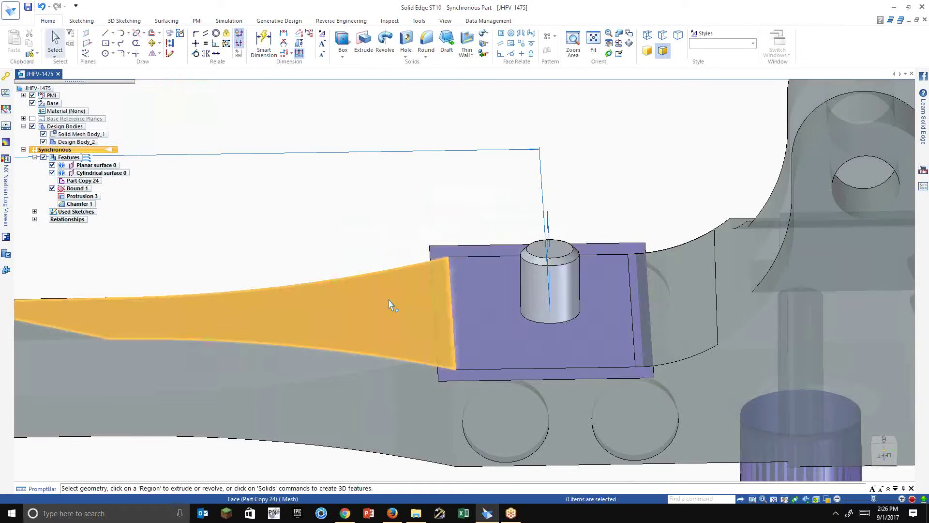
Convert the pin body, Design Body_2, to a mesh body with custom tolerance options, 0.004 in conversion tolerance and 30° surface plane angle.
{"action": "left_click", "coordinate": [71, 141]}
{"action": "right_click", "coordinate": [71, 144]}
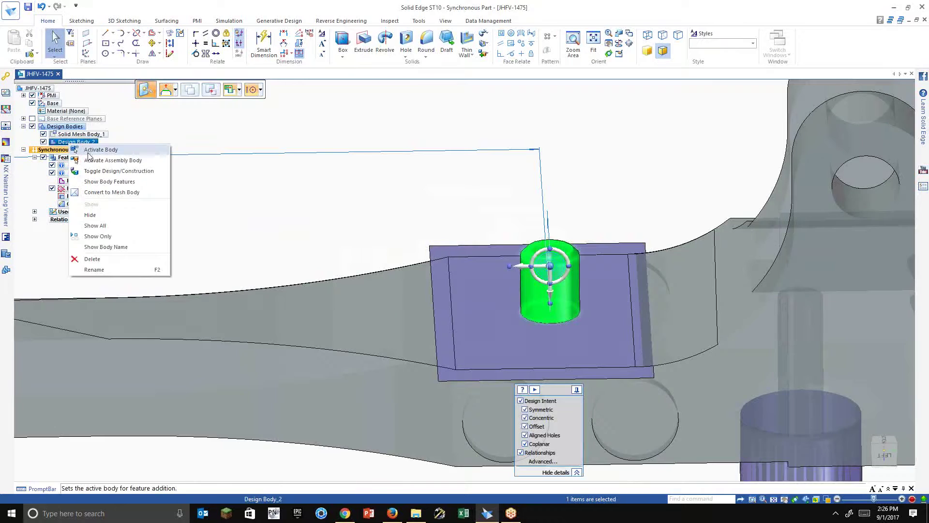
{"action": "left_click", "coordinate": [101, 192]}
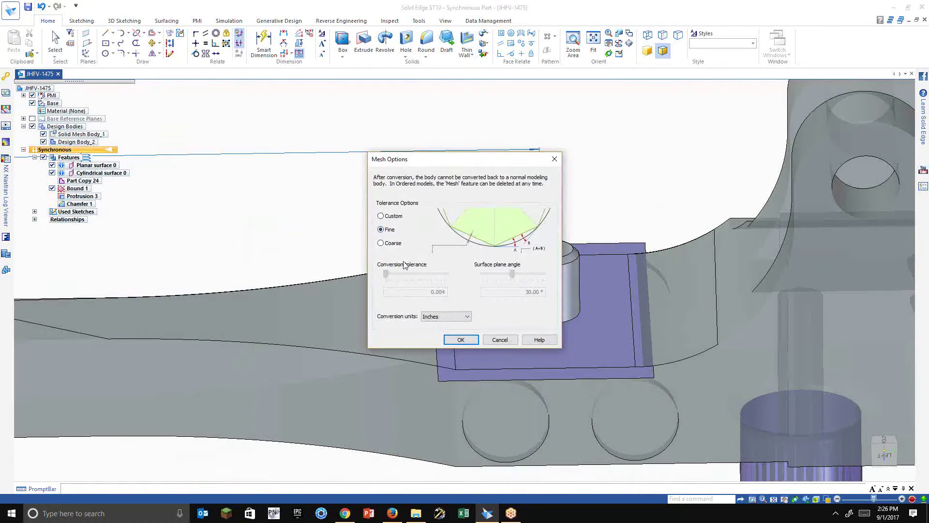
{"action": "left_click_drag", "start_coordinate": [404, 161], "coordinate": [266, 146]}
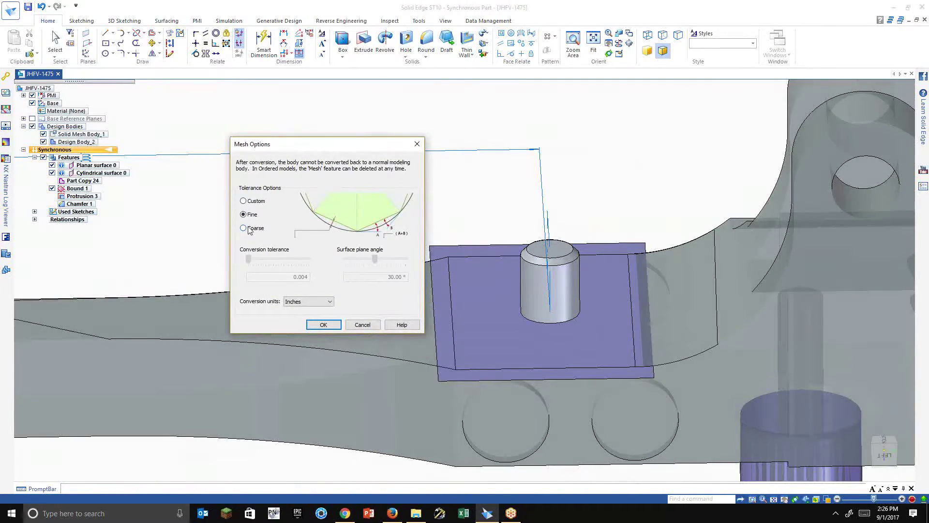
{"action": "left_click", "coordinate": [243, 200]}
{"action": "mouse_move", "coordinate": [248, 259]}
{"action": "left_mouse_down"}
{"action": "mouse_move", "coordinate": [307, 264]}
{"action": "mouse_move", "coordinate": [240, 257]}
{"action": "left_mouse_up"}
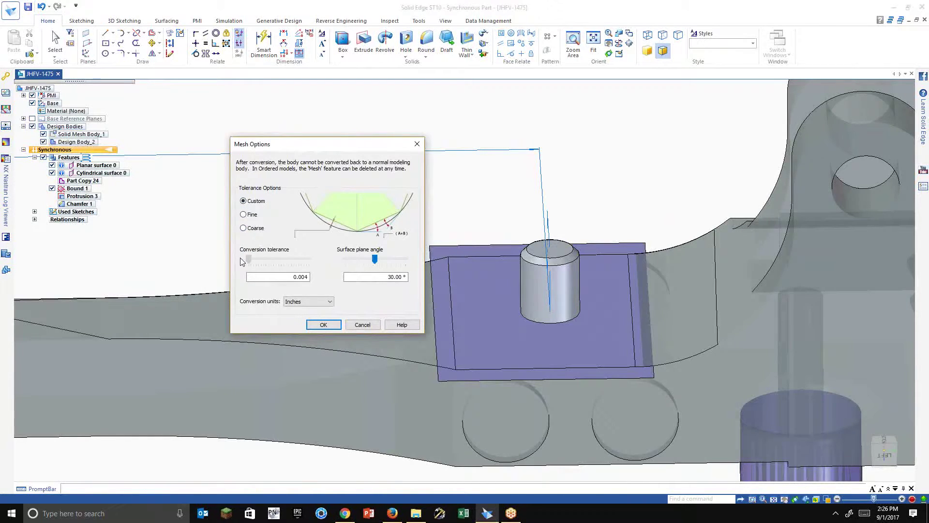
{"action": "left_click", "coordinate": [321, 325]}
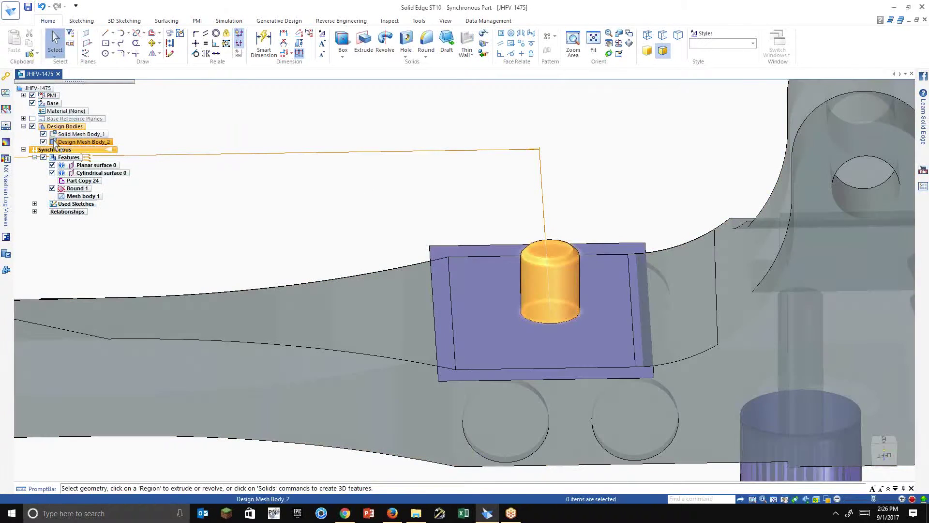
Unite the pin's mesh body with the arm's mesh body.
{"action": "left_click", "coordinate": [484, 53]}
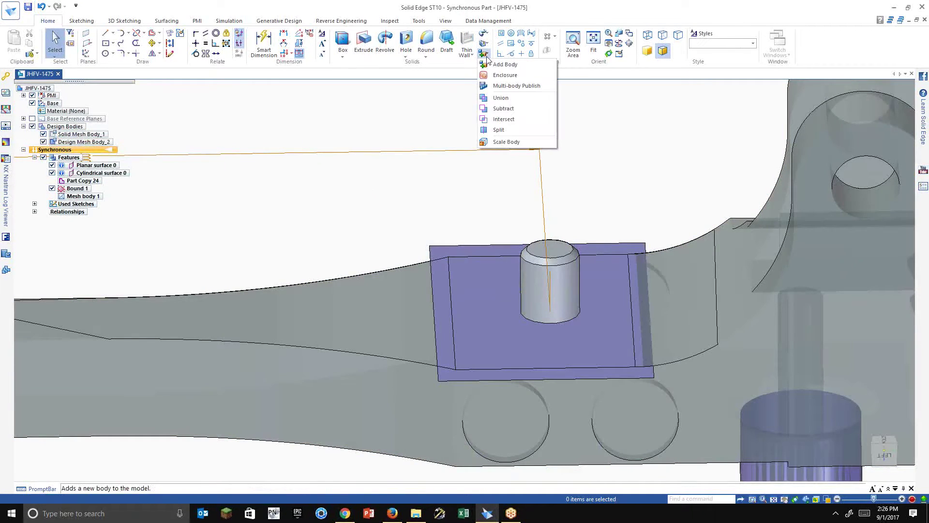
{"action": "left_click", "coordinate": [501, 97]}
{"action": "left_click", "coordinate": [83, 141]}
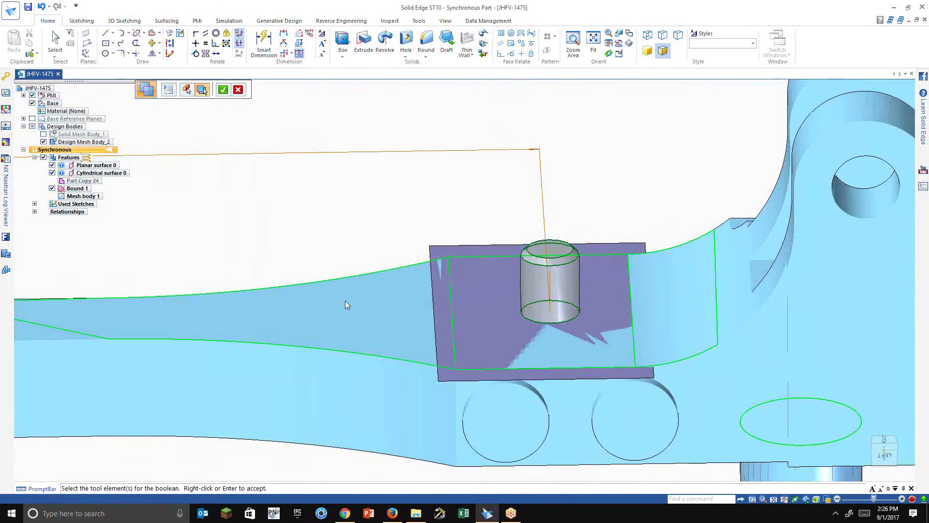
{"action": "right_click", "coordinate": [344, 301]}
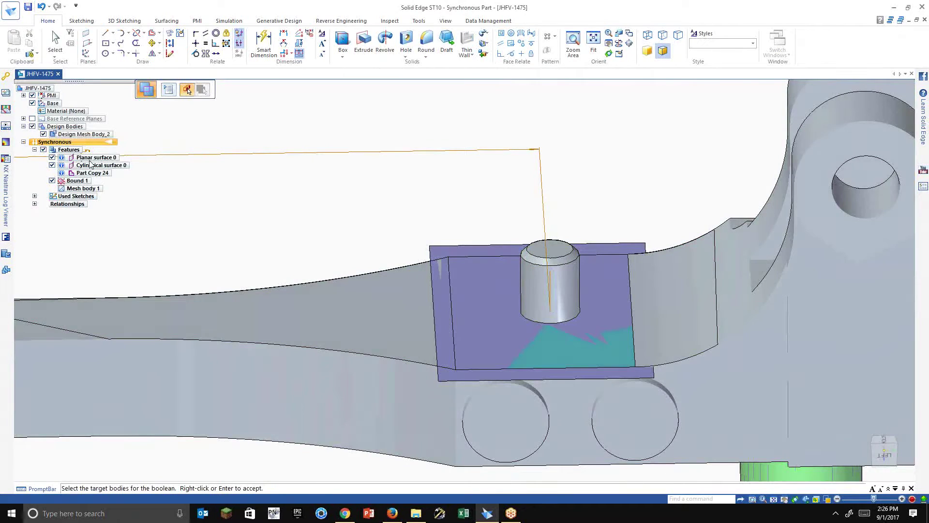
Hide the Planar surface 0 and Cylindrical surface 0 features and leave the Union command.
{"action": "left_click", "coordinate": [52, 157]}
{"action": "left_click", "coordinate": [52, 165]}
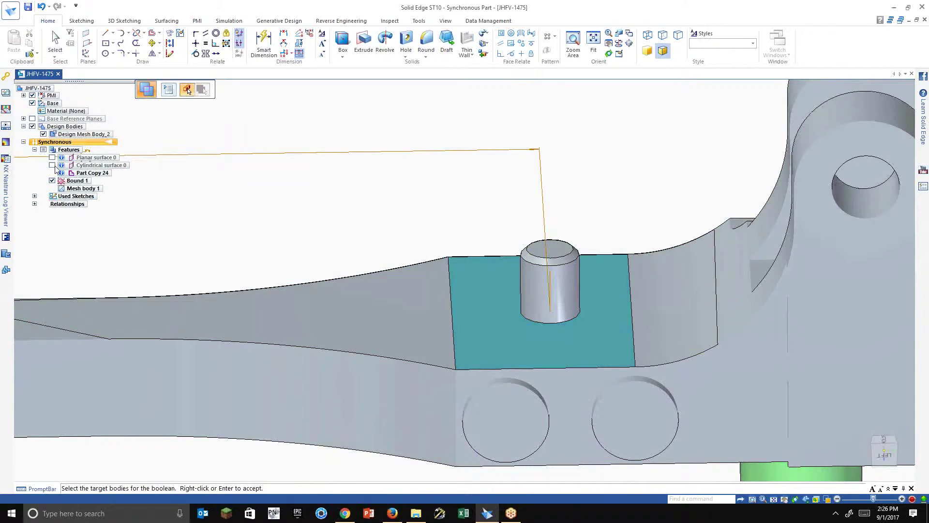
{"action": "scroll", "coordinate": [177, 217], "scroll_direction": "down", "scroll_amount": 3}
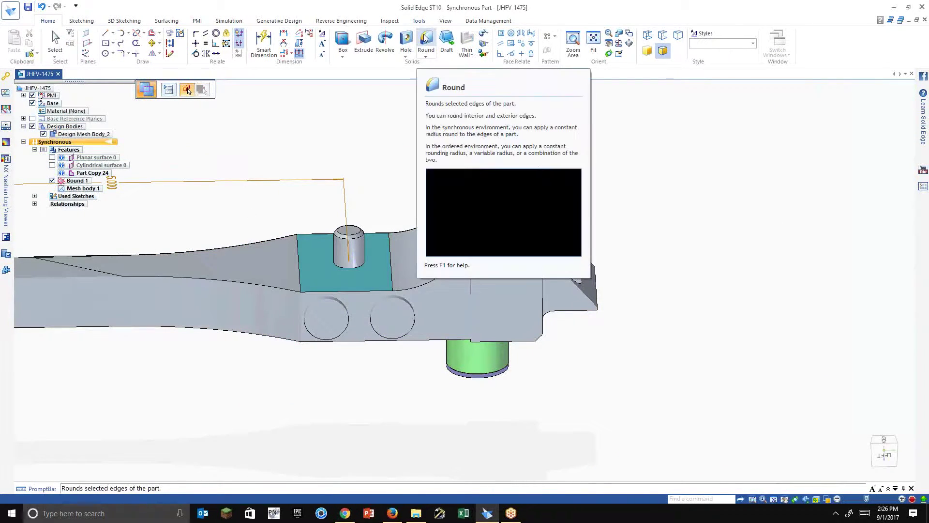
{"action": "left_click", "coordinate": [337, 23]}
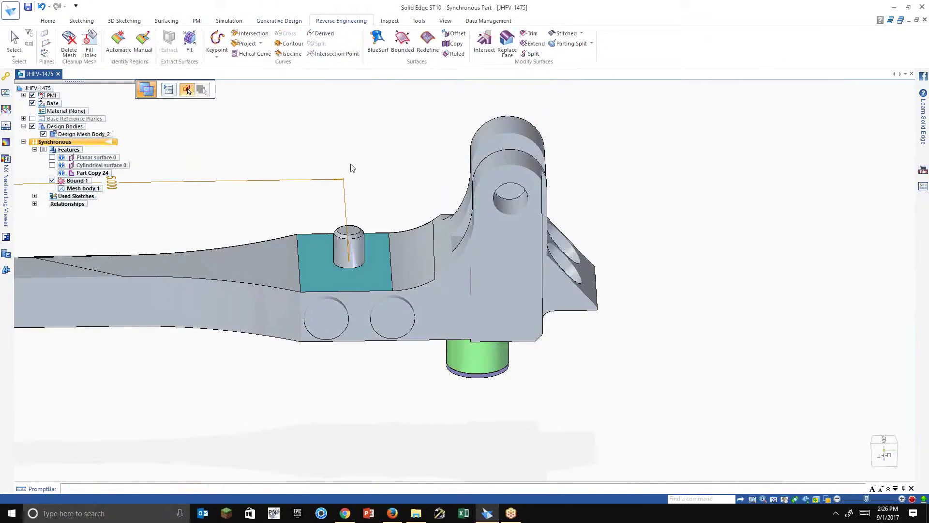
{"action": "key", "text": "l"}
{"action": "key", "text": "Escape"}
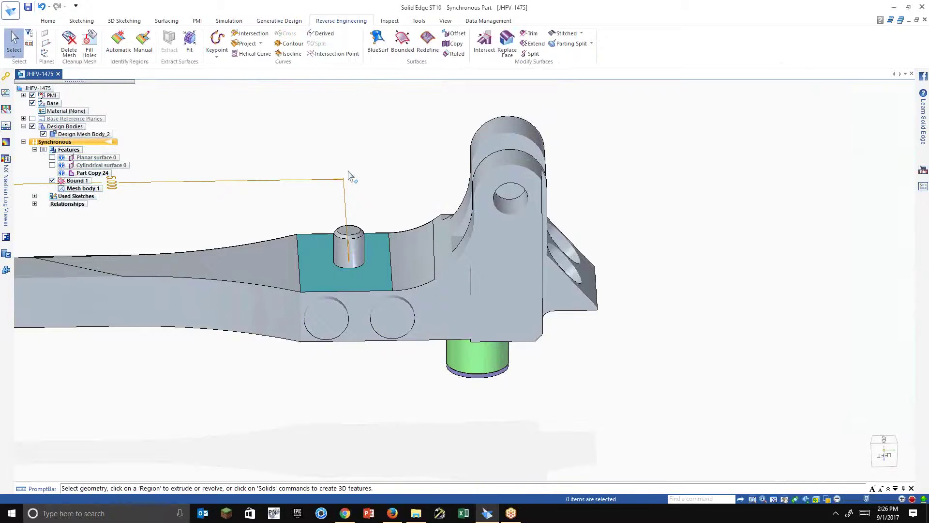
Try automatic region identification on the united mesh body.
{"action": "middle_click_drag", "start_coordinate": [353, 177], "coordinate": [442, 170], "text": "shift"}
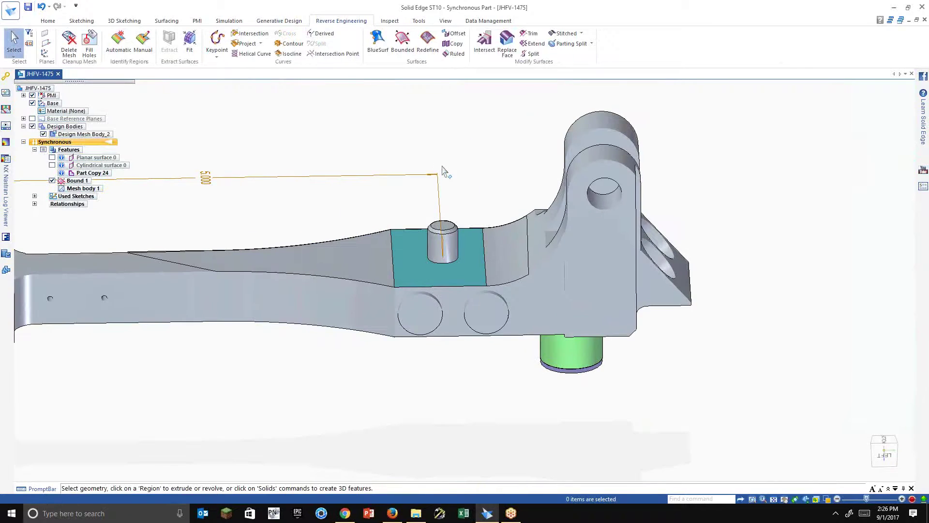
{"action": "left_click", "coordinate": [121, 48]}
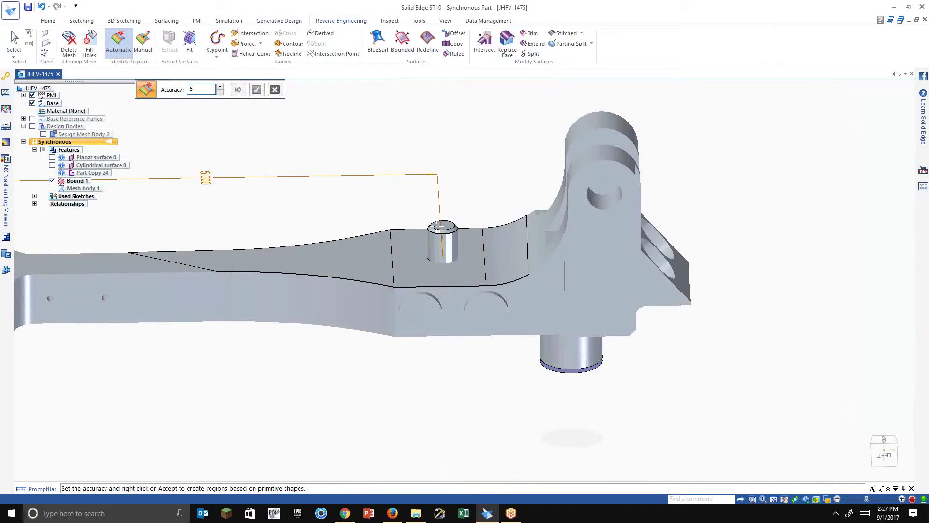
{"action": "scroll", "coordinate": [438, 225], "scroll_direction": "up", "scroll_amount": 4}
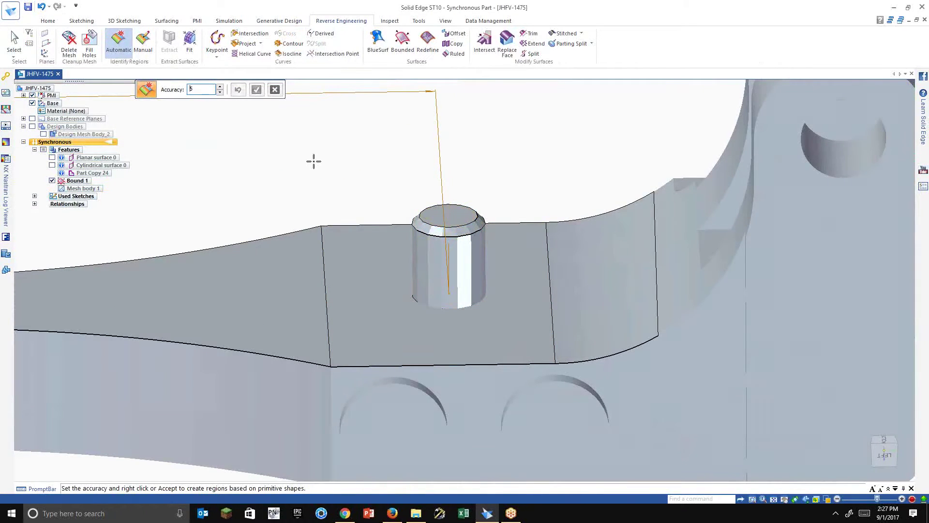
{"action": "right_click", "coordinate": [262, 148]}
Display the united mesh in wireframe to examine the facets around the pin, and restore the Shaded with Visible Edges style.
{"action": "scroll", "coordinate": [300, 145], "scroll_direction": "up", "scroll_amount": 3}
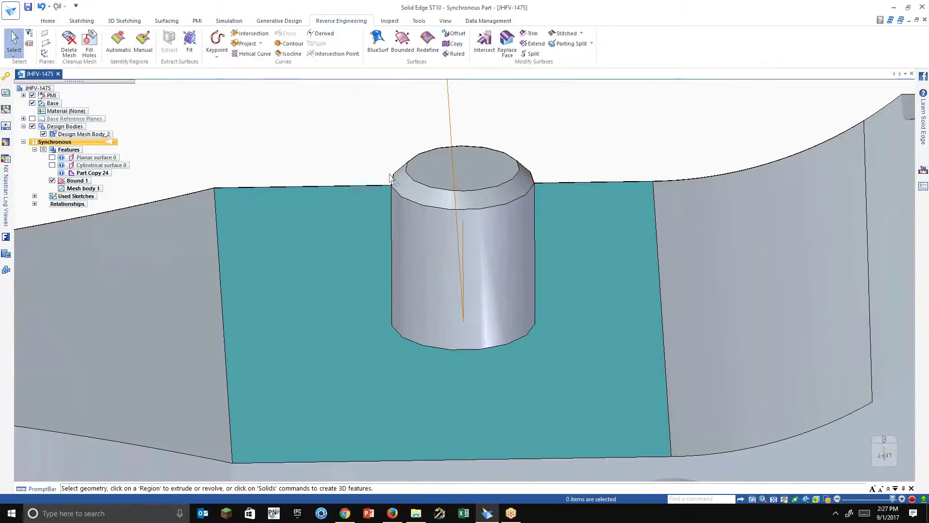
{"action": "left_click", "coordinate": [827, 499]}
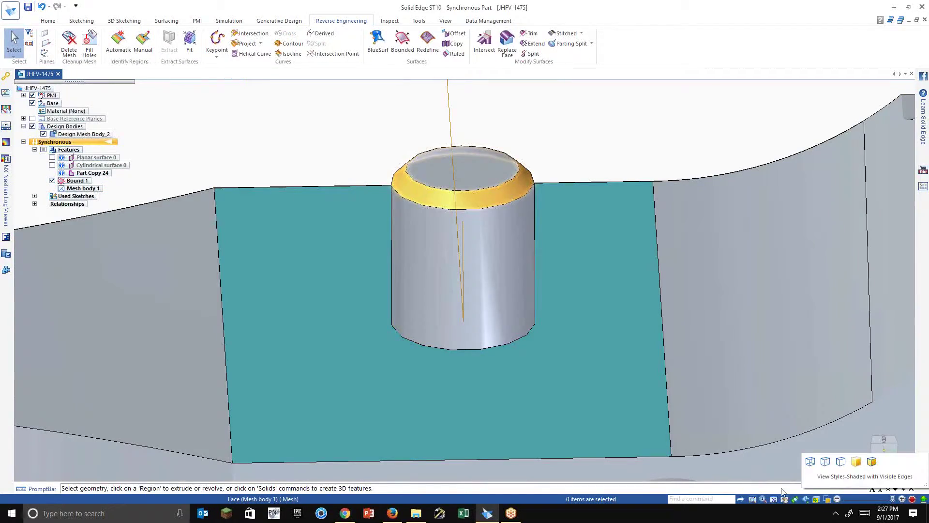
{"action": "left_click", "coordinate": [813, 465]}
{"action": "middle_click_drag", "start_coordinate": [606, 207], "coordinate": [593, 160]}
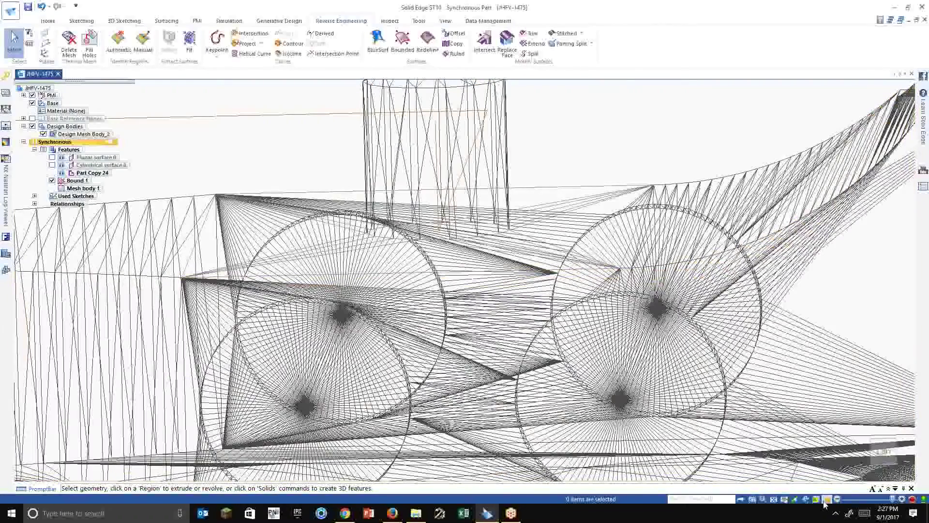
{"action": "left_click", "coordinate": [827, 499]}
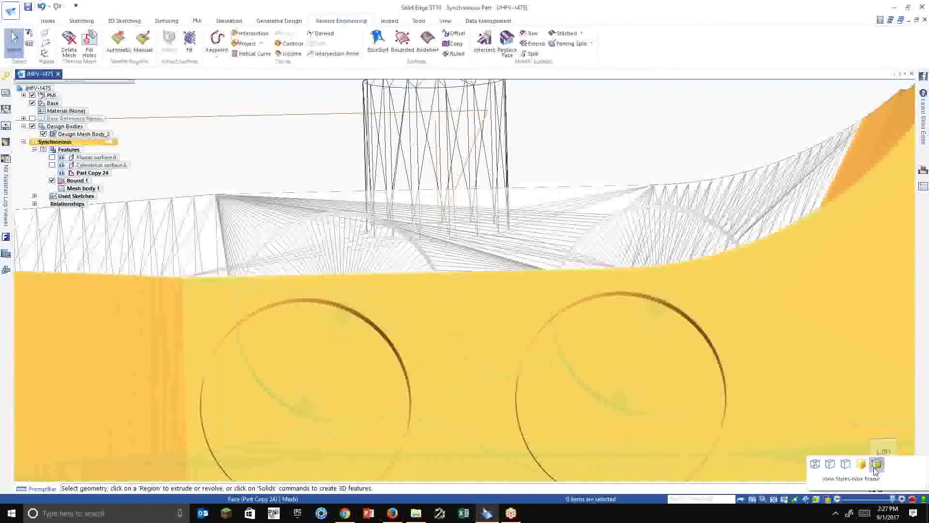
{"action": "left_click", "coordinate": [859, 465]}
Examine the whole arm with the united pin from several sides and return to the isometric view.
{"action": "scroll", "coordinate": [363, 234], "scroll_direction": "down", "scroll_amount": 3}
{"action": "middle_click_drag", "start_coordinate": [363, 235], "coordinate": [399, 296]}
{"action": "scroll", "coordinate": [400, 296], "scroll_direction": "down", "scroll_amount": 3}
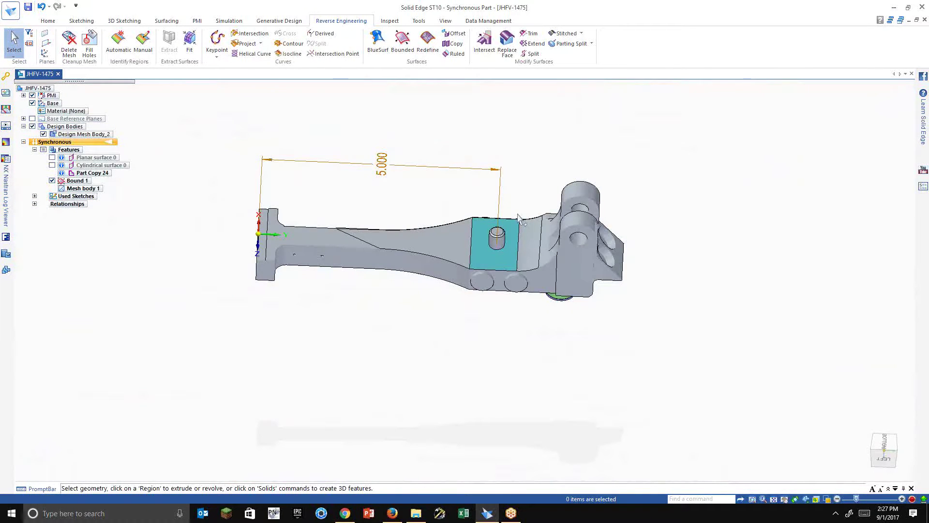
{"action": "middle_click_drag", "start_coordinate": [563, 344], "coordinate": [660, 456]}
{"action": "middle_click_drag", "start_coordinate": [371, 255], "coordinate": [544, 280]}
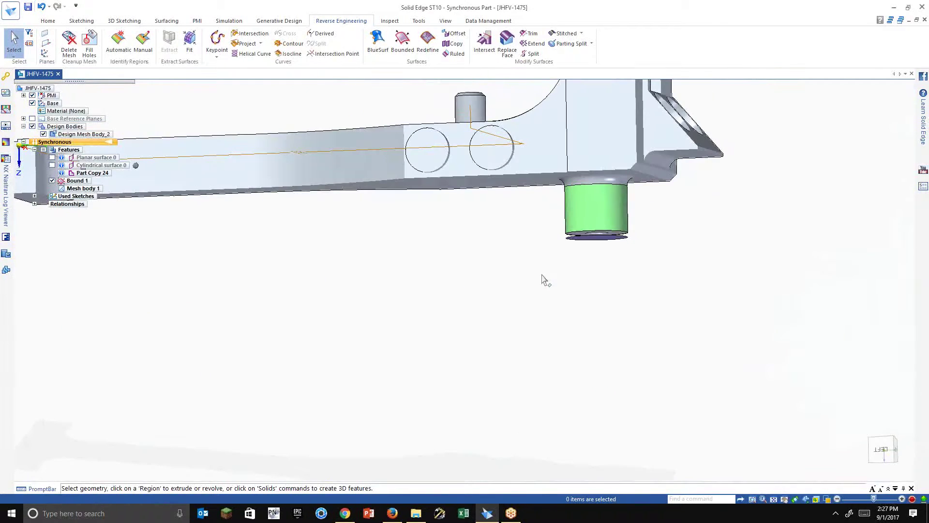
{"action": "key", "text": "ctrl+i"}
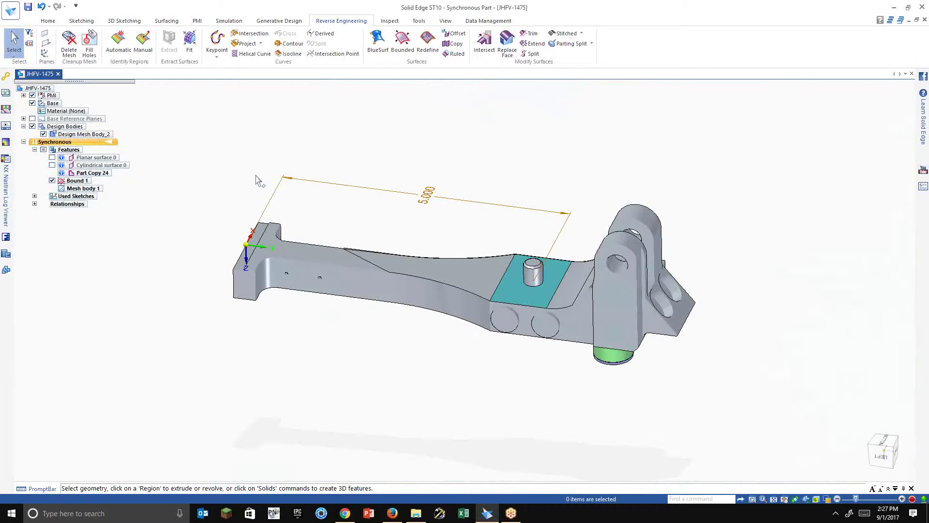
{"action": "scroll", "coordinate": [312, 181], "scroll_direction": "up", "scroll_amount": 3}
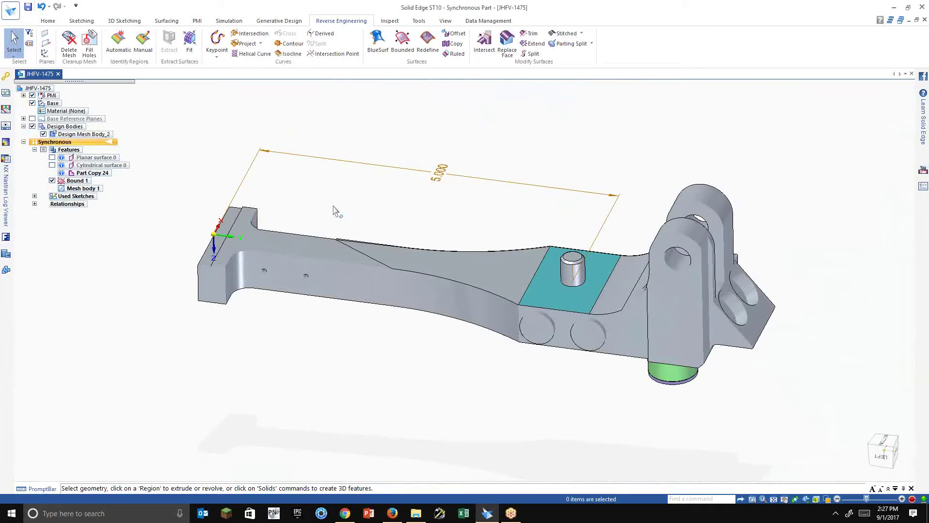
Switch to Firefox, look through the Markforged printer banners on swooshtech.com/markforged, and return to Solid Edge.
{"action": "left_click", "coordinate": [10, 9]}
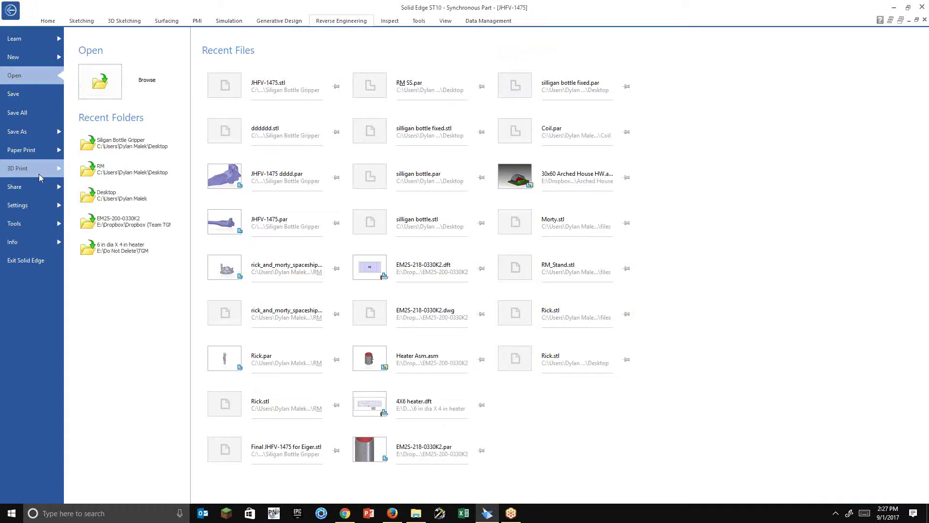
{"action": "left_click", "coordinate": [320, 513]}
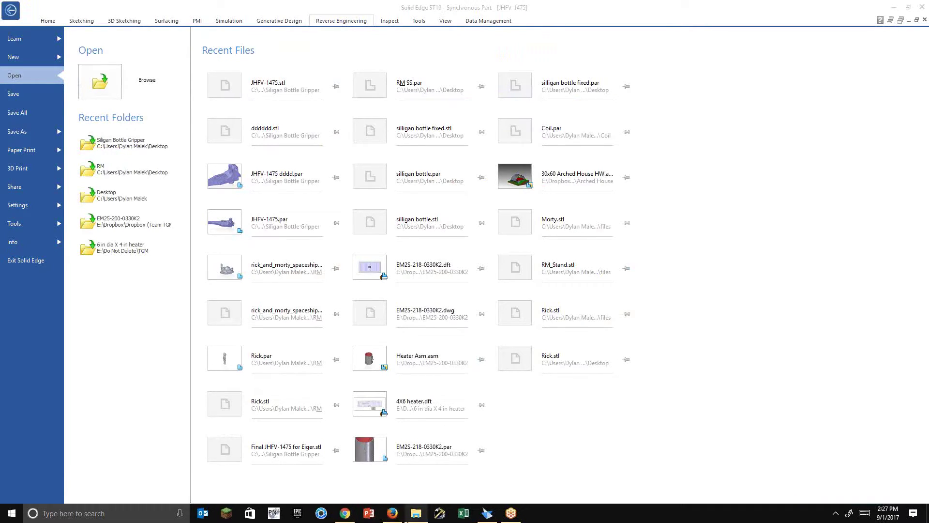
{"action": "left_click", "coordinate": [393, 513]}
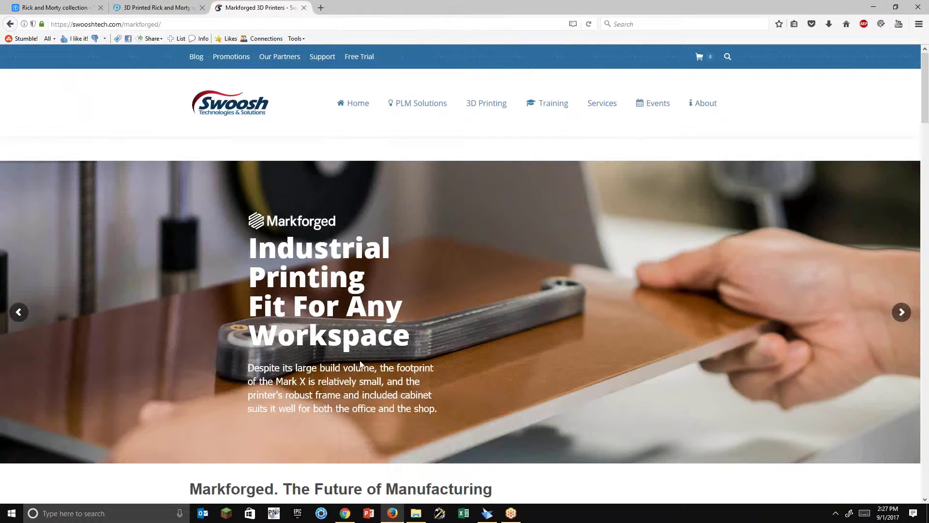
{"action": "left_click", "coordinate": [176, 21]}
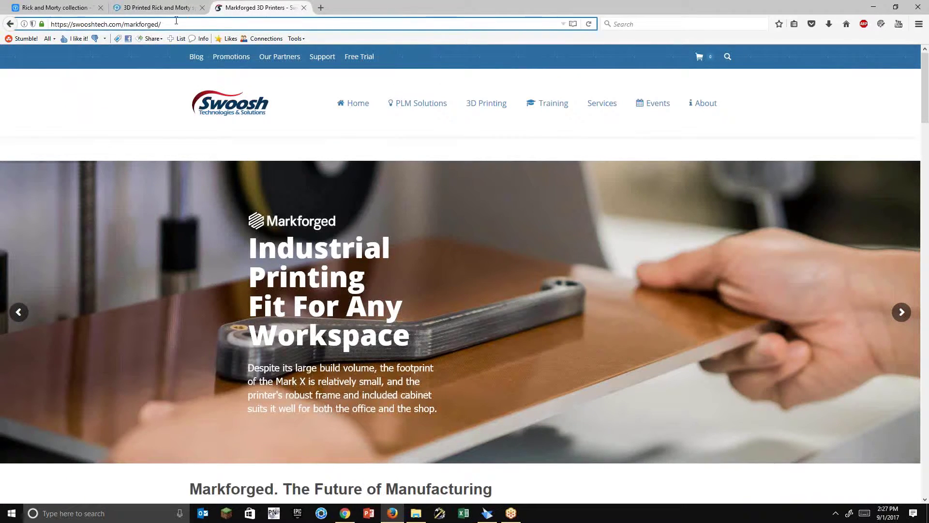
{"action": "scroll", "coordinate": [295, 377], "scroll_direction": "down", "scroll_amount": 2}
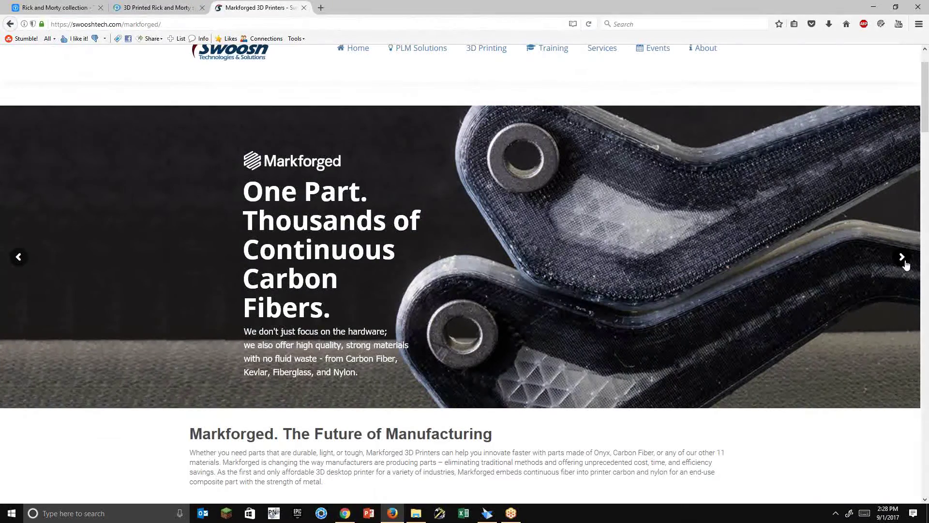
{"action": "left_click", "coordinate": [903, 259]}
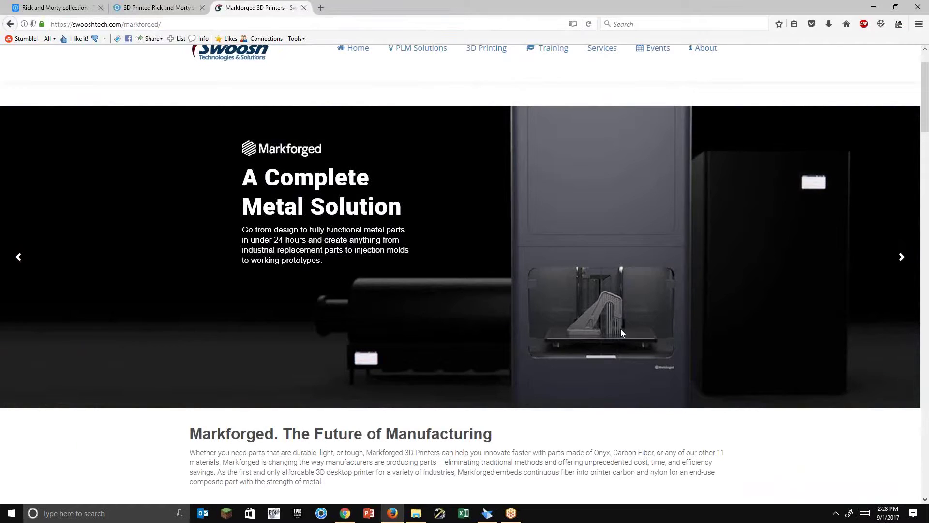
{"action": "left_click", "coordinate": [895, 258]}
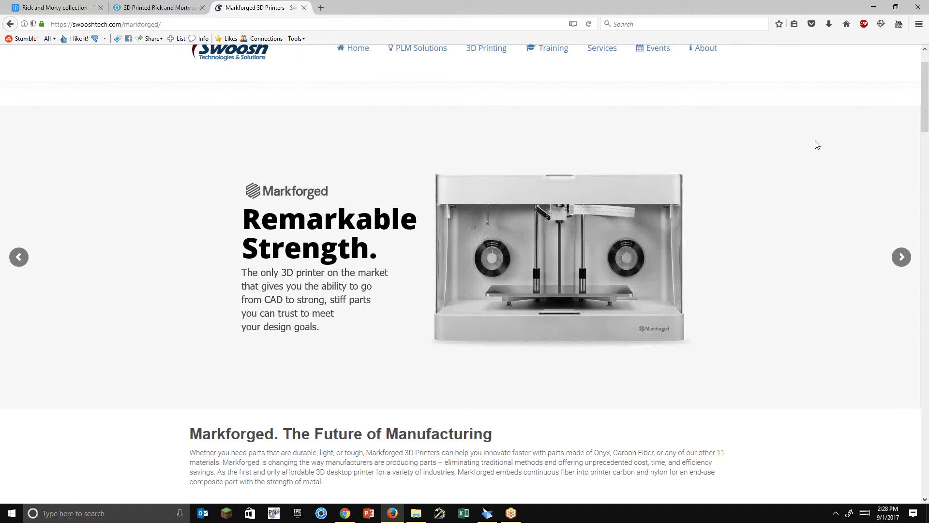
{"action": "left_click", "coordinate": [874, 8]}
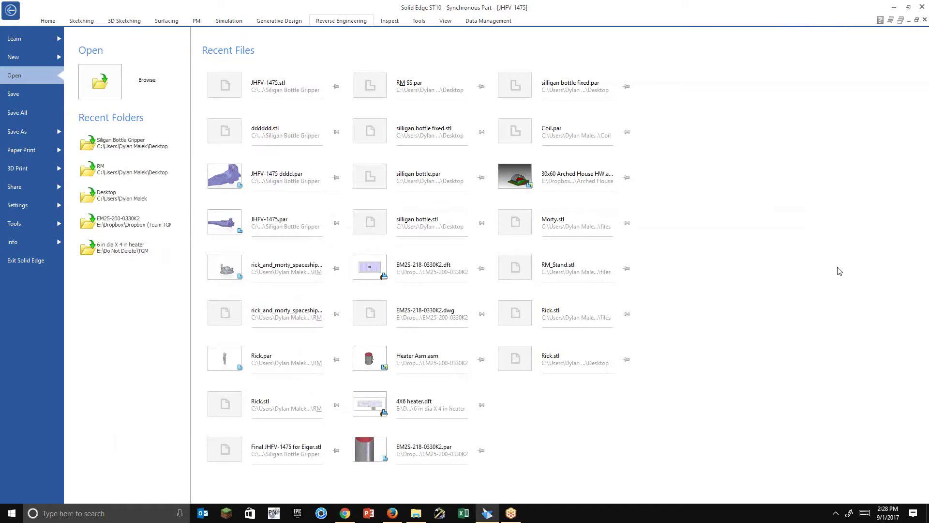
Send the model to the online 3D print ordering service, agreeing to the terms of the privacy statement.
{"action": "left_click", "coordinate": [34, 167]}
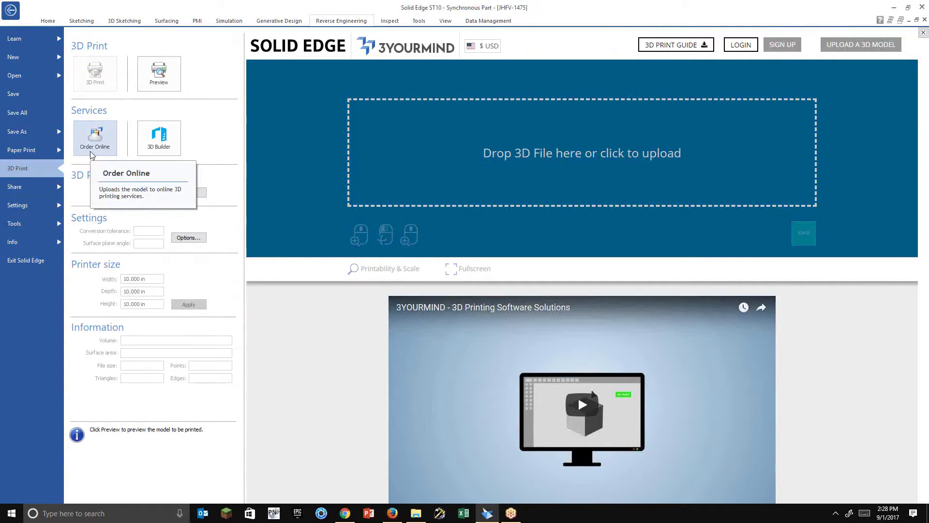
{"action": "left_click", "coordinate": [92, 153]}
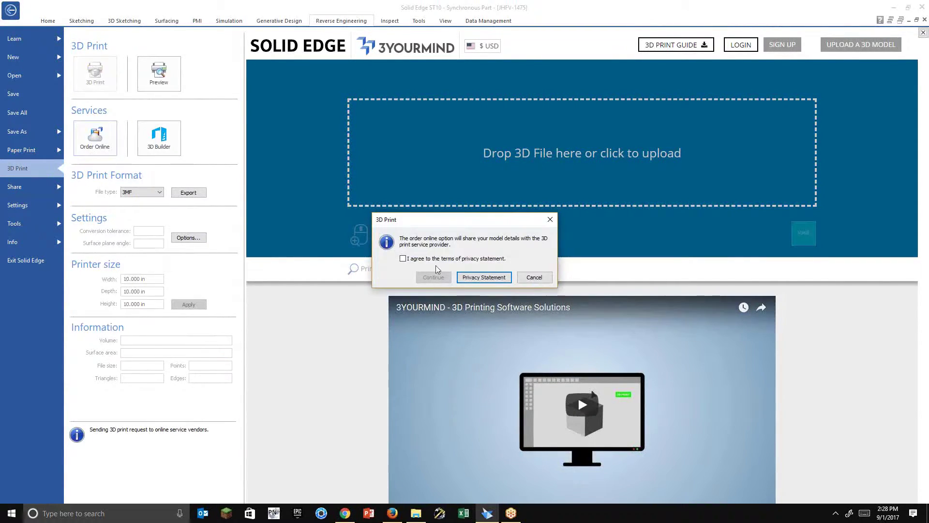
{"action": "left_click", "coordinate": [403, 259]}
{"action": "left_click", "coordinate": [434, 277]}
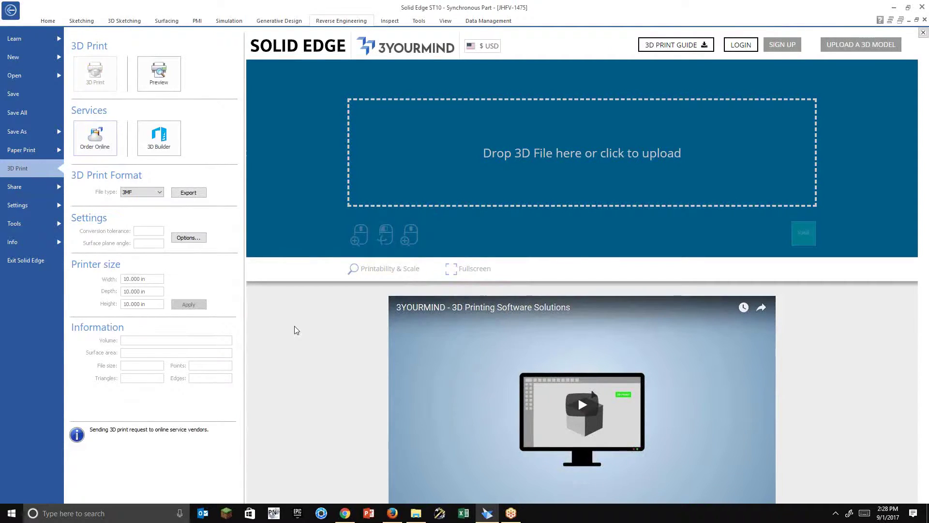
{"action": "scroll", "coordinate": [914, 163], "scroll_direction": "down", "scroll_amount": 4}
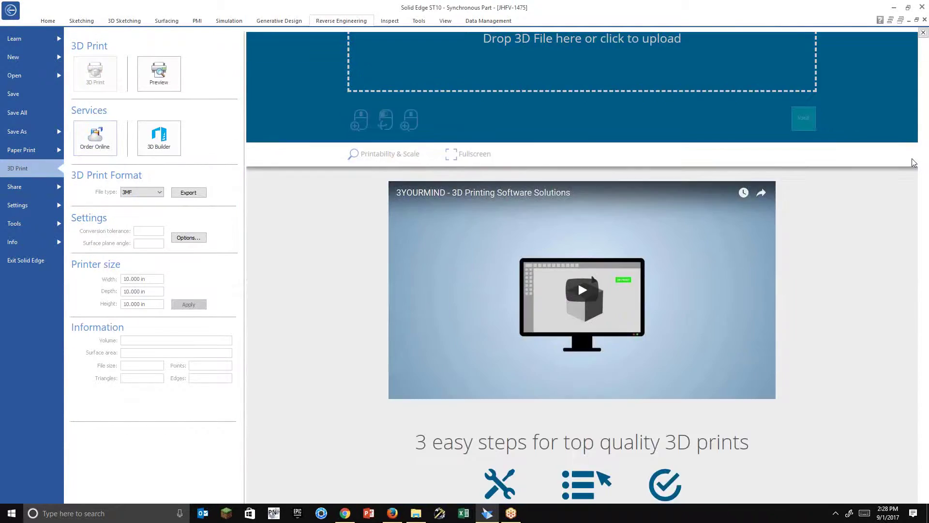
{"action": "scroll", "coordinate": [391, 387], "scroll_direction": "up", "scroll_amount": 2}
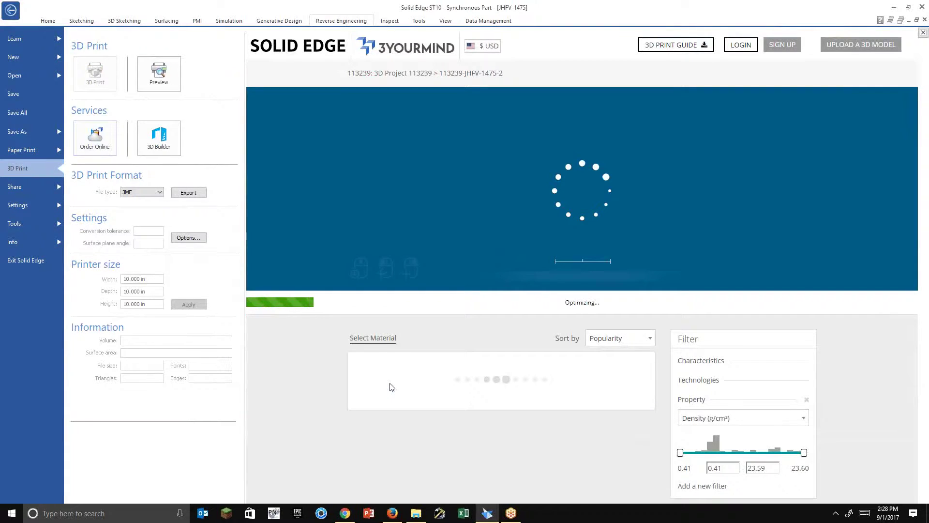
Filter the print material offers to Plastic, compare their prices and properties, and return to the model.
{"action": "scroll", "coordinate": [392, 387], "scroll_direction": "down", "scroll_amount": 3}
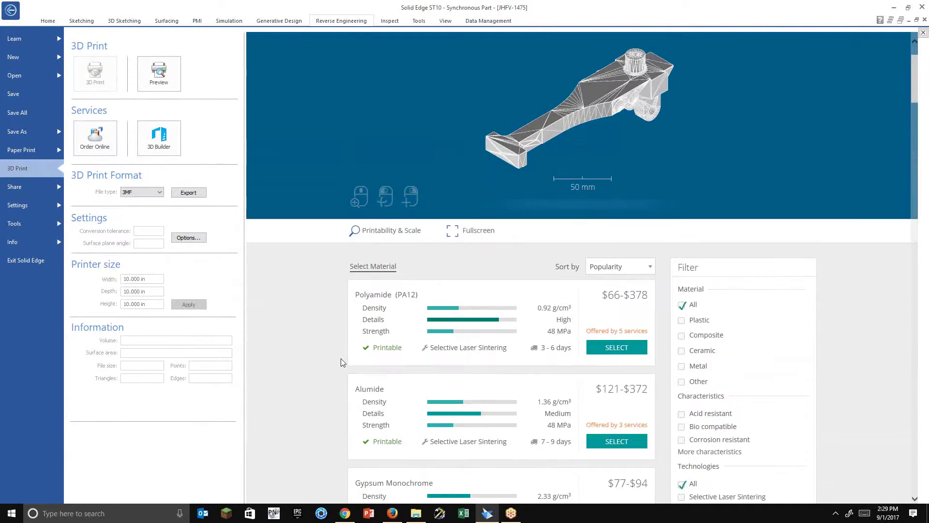
{"action": "scroll", "coordinate": [341, 359], "scroll_direction": "down", "scroll_amount": 3}
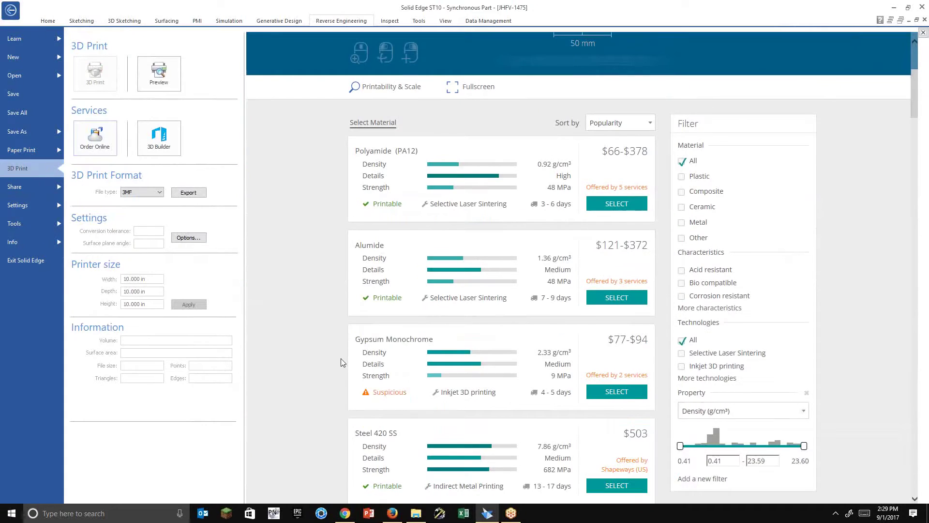
{"action": "left_click", "coordinate": [682, 177]}
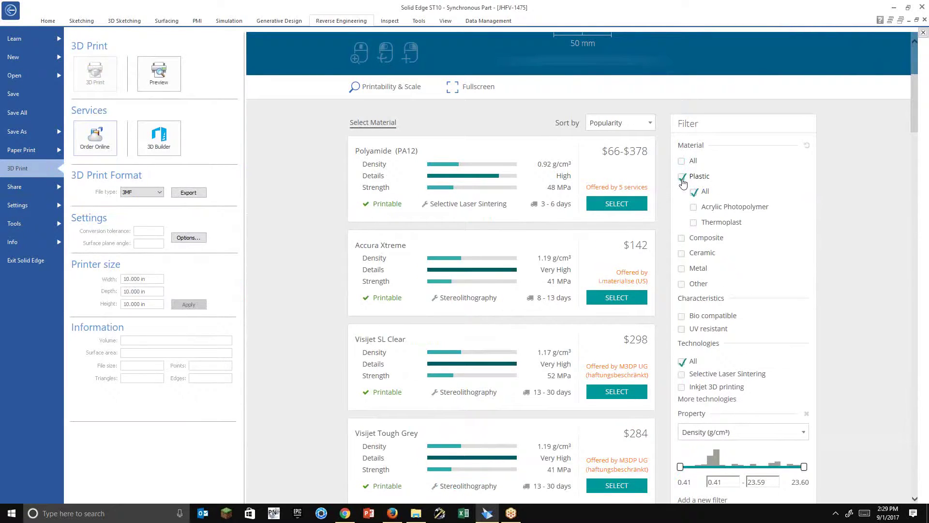
{"action": "scroll", "coordinate": [382, 235], "scroll_direction": "down", "scroll_amount": 3}
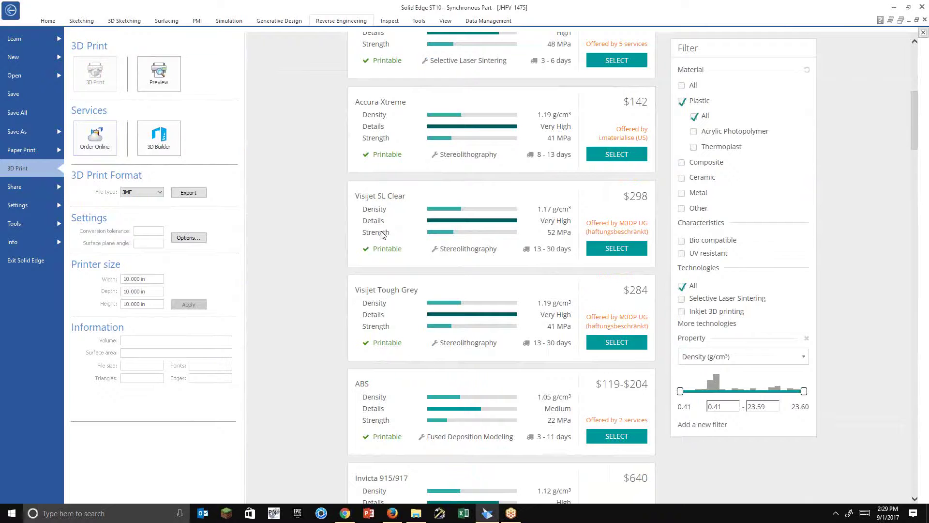
{"action": "scroll", "coordinate": [576, 482], "scroll_direction": "down", "scroll_amount": 5}
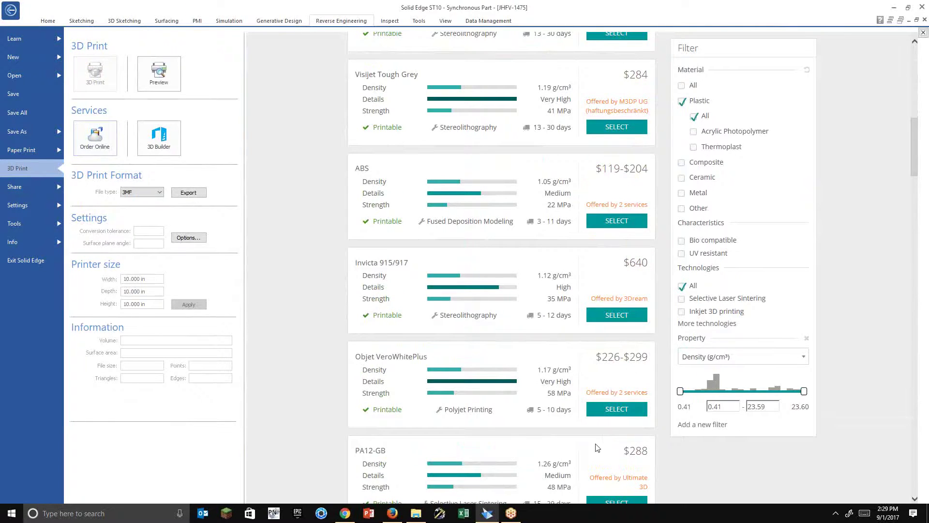
{"action": "scroll", "coordinate": [605, 426], "scroll_direction": "down", "scroll_amount": 2}
{"action": "scroll", "coordinate": [585, 417], "scroll_direction": "up", "scroll_amount": 10}
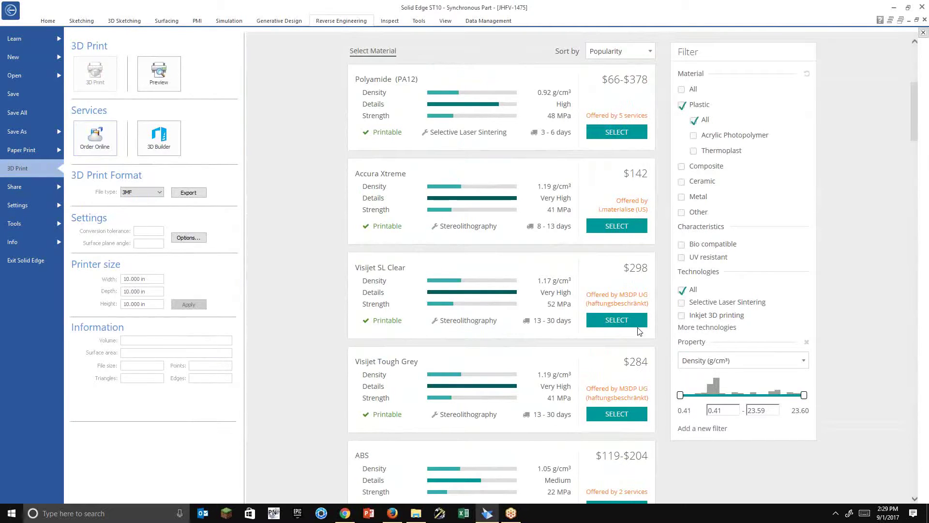
{"action": "scroll", "coordinate": [468, 336], "scroll_direction": "up", "scroll_amount": 3}
{"action": "scroll", "coordinate": [468, 339], "scroll_direction": "up", "scroll_amount": 2}
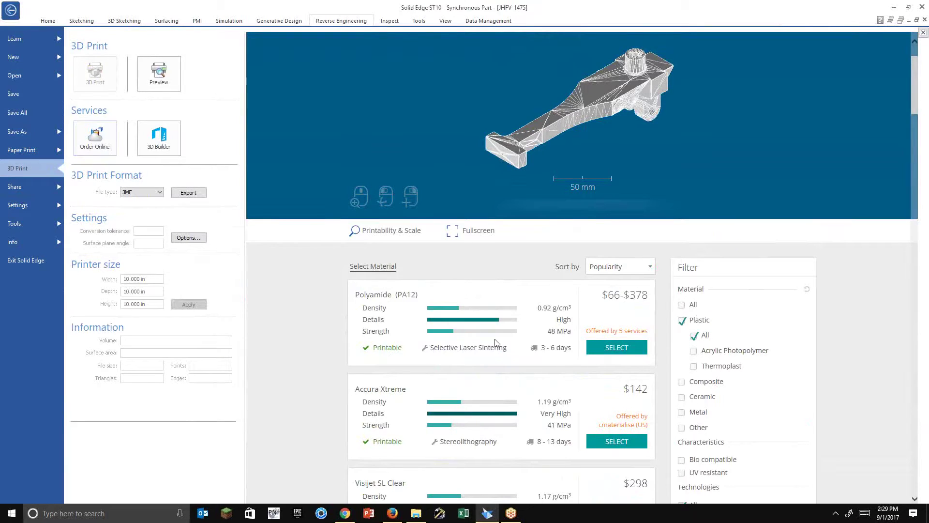
{"action": "left_click", "coordinate": [4, 16]}
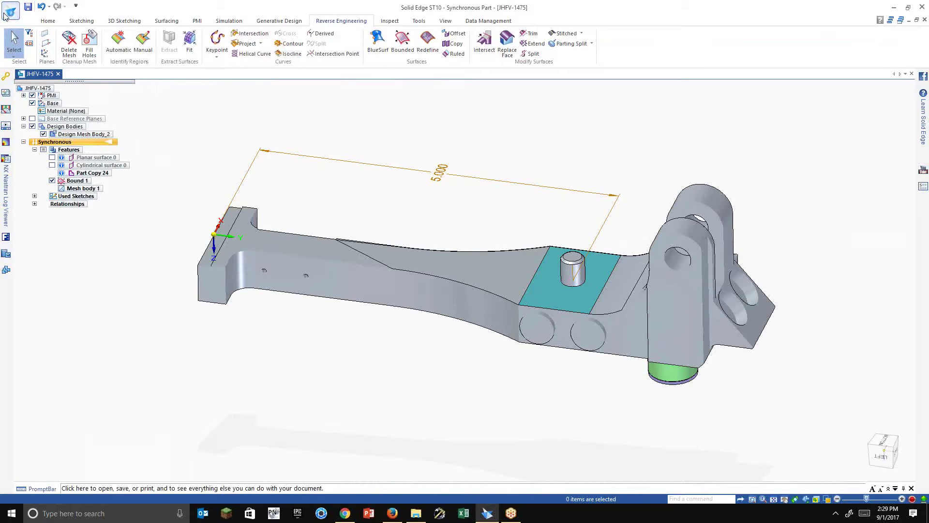
Start saving the part under the name JHFV-1475.stl in the STL document format.
{"action": "left_click", "coordinate": [4, 16]}
{"action": "left_click", "coordinate": [36, 130]}
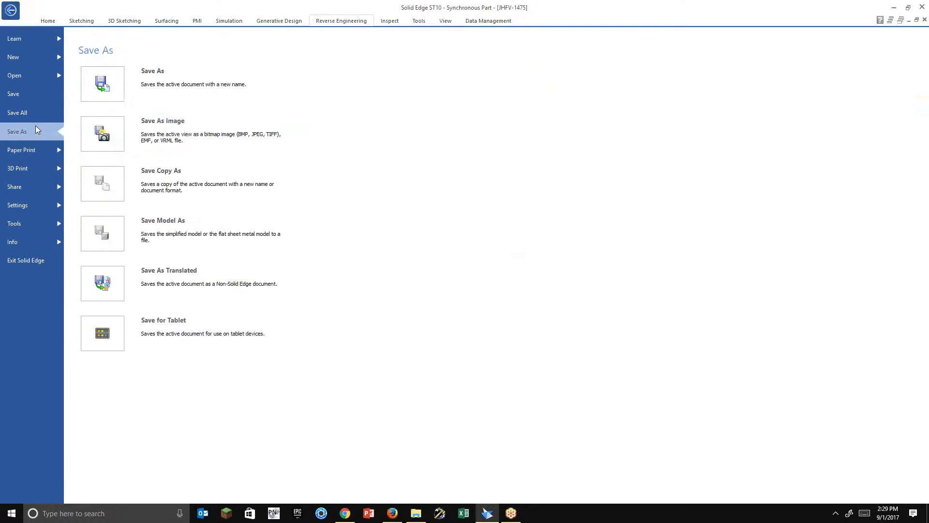
{"action": "left_click", "coordinate": [112, 85]}
{"action": "left_click", "coordinate": [393, 292]}
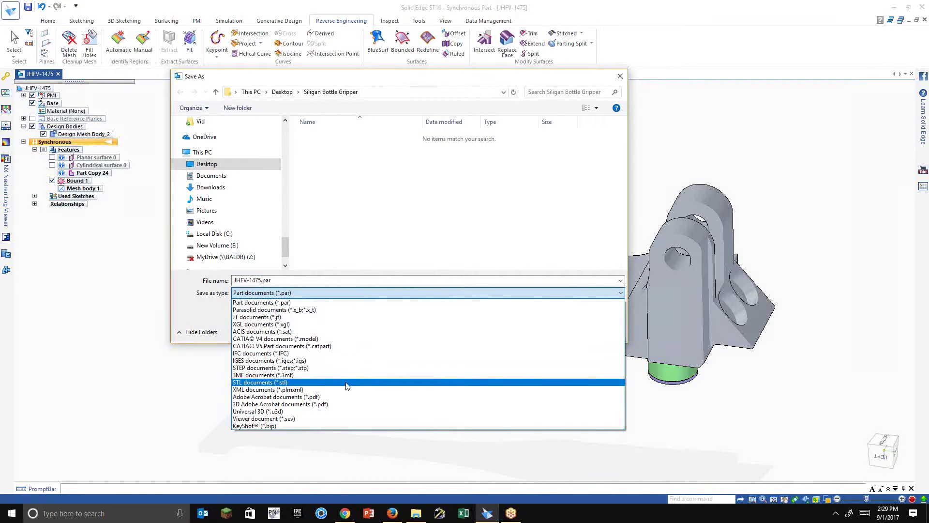
{"action": "left_click", "coordinate": [347, 384]}
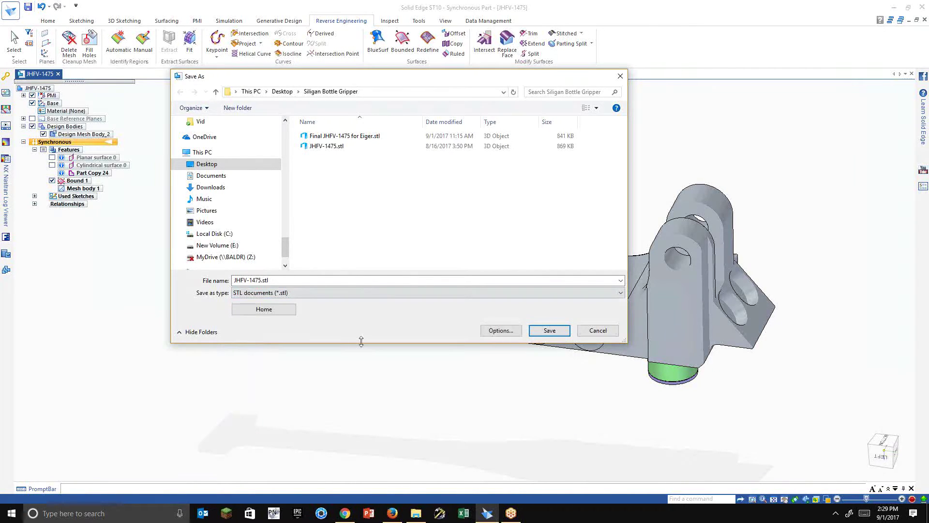
Review the STL export options, including the tolerance choices and available export units, and leave them without changes.
{"action": "left_click", "coordinate": [516, 333]}
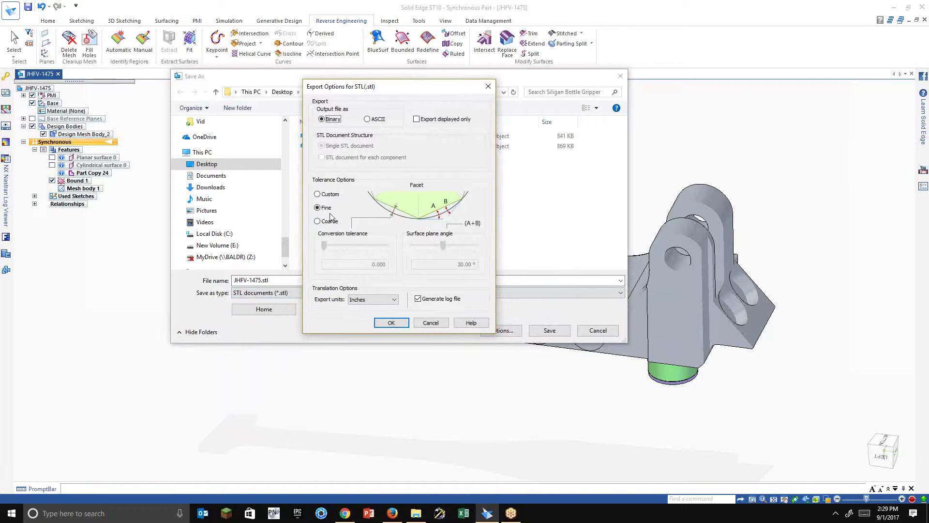
{"action": "left_click", "coordinate": [371, 299]}
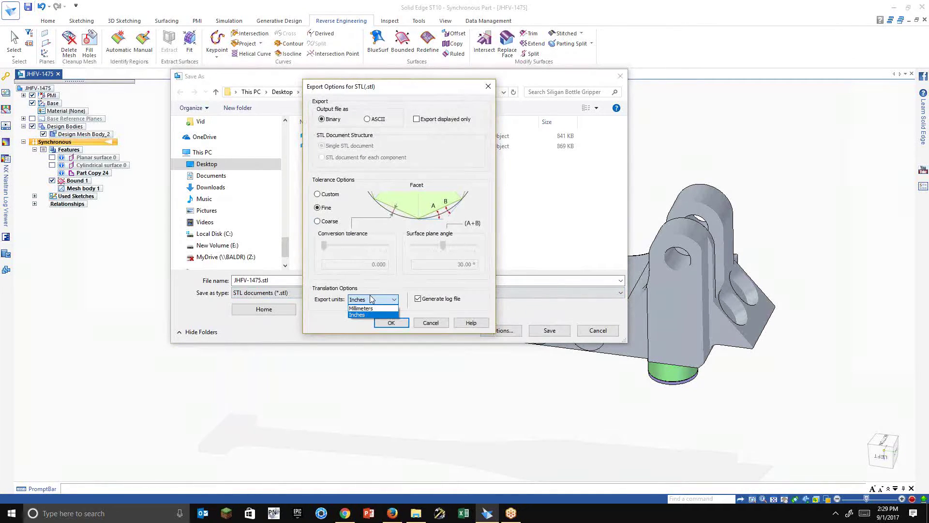
{"action": "left_click", "coordinate": [383, 274]}
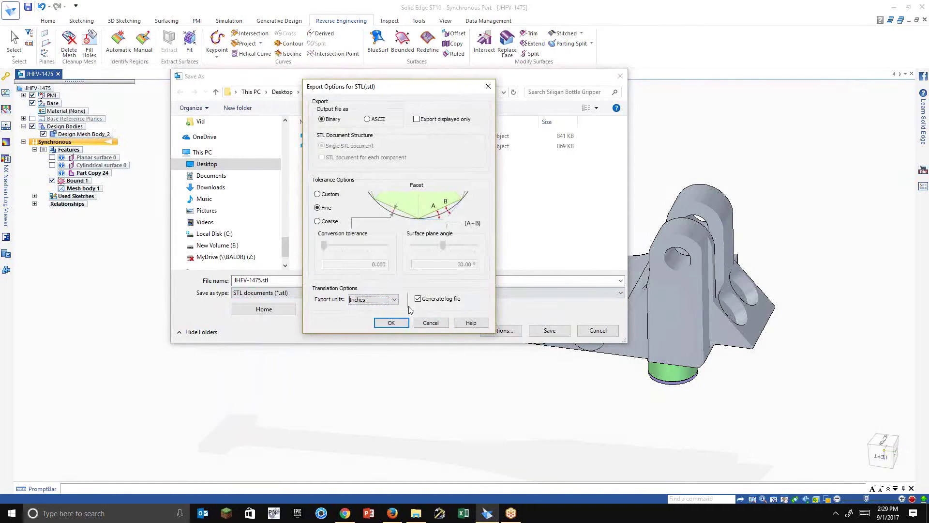
{"action": "left_click", "coordinate": [428, 326]}
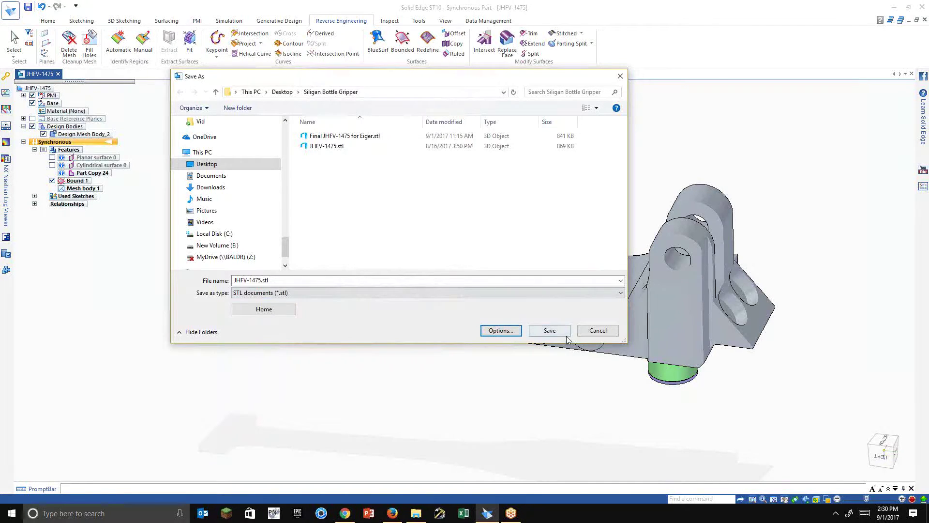
{"action": "left_click", "coordinate": [549, 330]}
{"action": "left_click", "coordinate": [503, 274]}
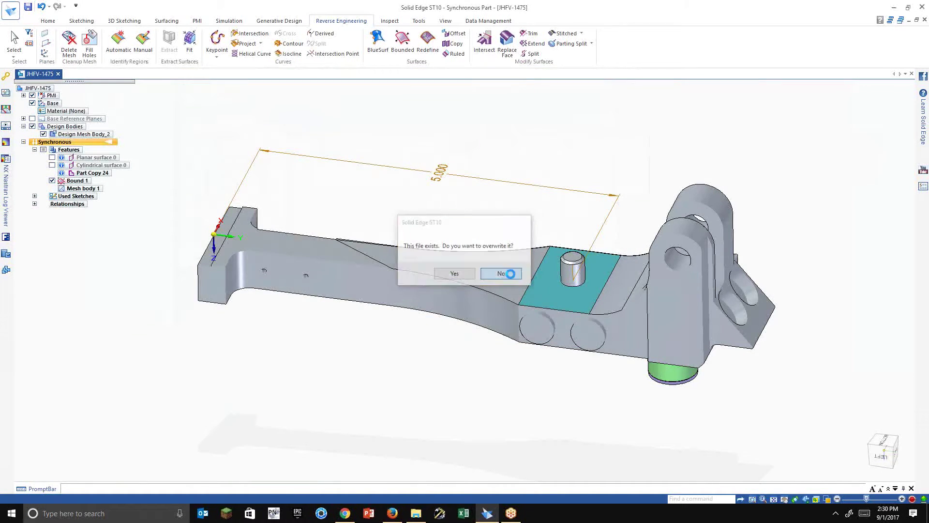
{"action": "left_click", "coordinate": [621, 76]}
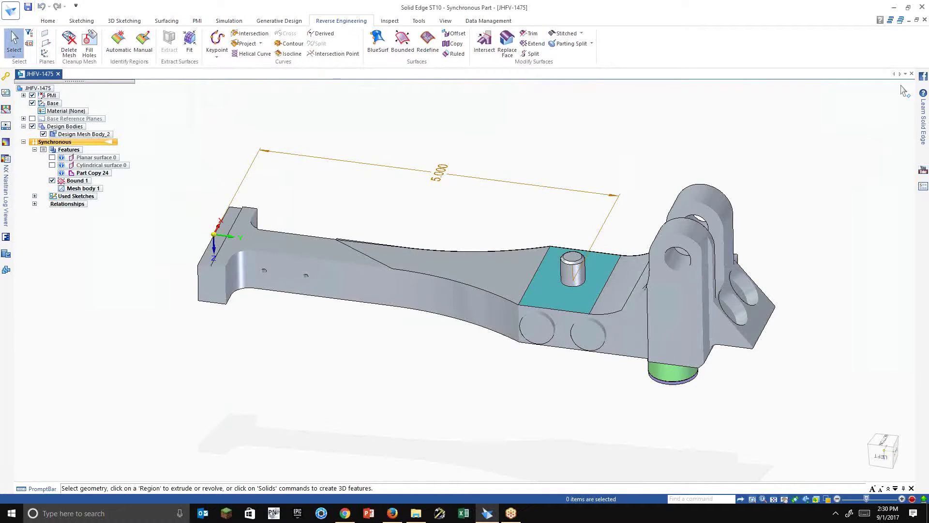
Close the JHFV-1475 part without saving changes and minimize Solid Edge.
{"action": "left_click", "coordinate": [57, 74]}
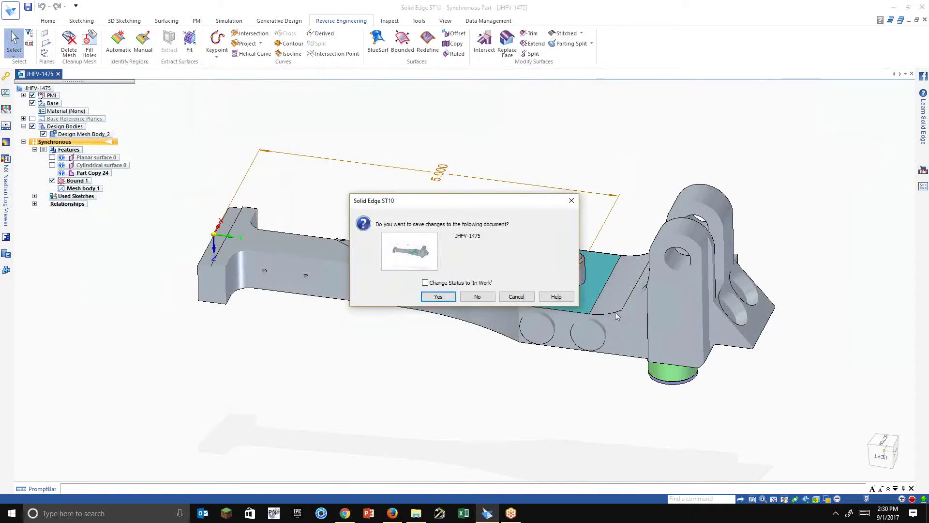
{"action": "left_click", "coordinate": [492, 298]}
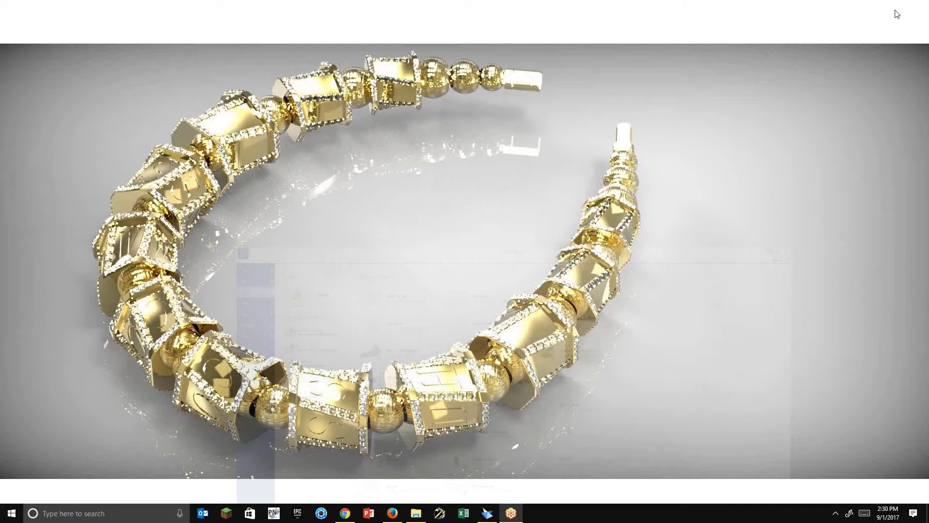
{"action": "left_click", "coordinate": [894, 8]}
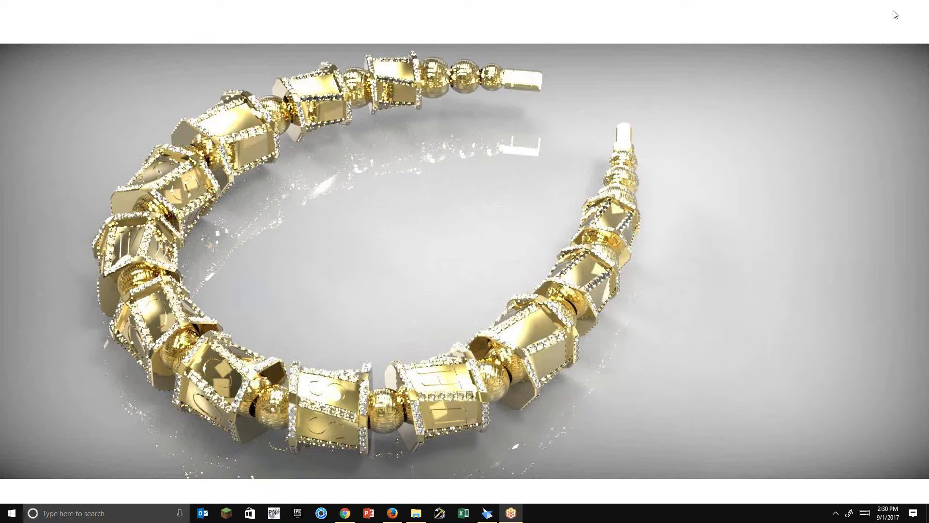
Switch to the Eiger library in the Chrome browser and open the Siligan project.
{"action": "left_click", "coordinate": [344, 512]}
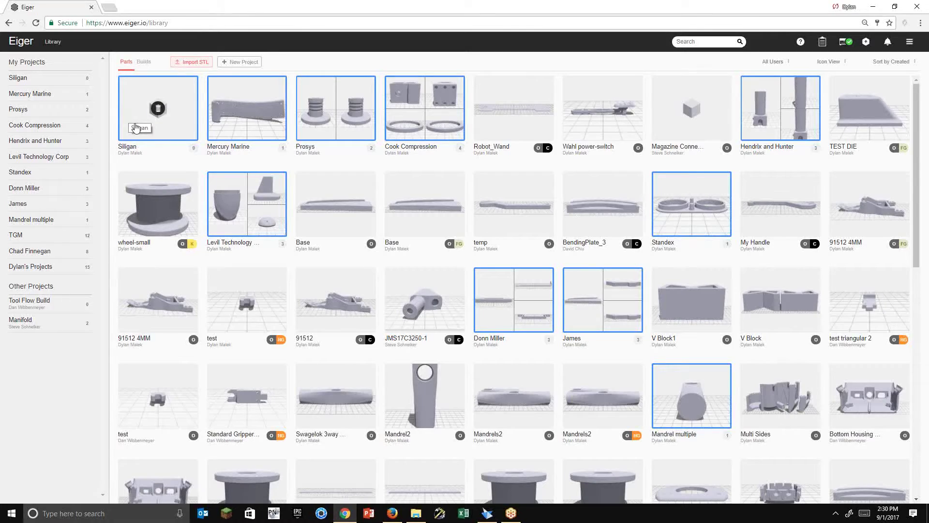
{"action": "scroll", "coordinate": [319, 277], "scroll_direction": "down", "scroll_amount": 15}
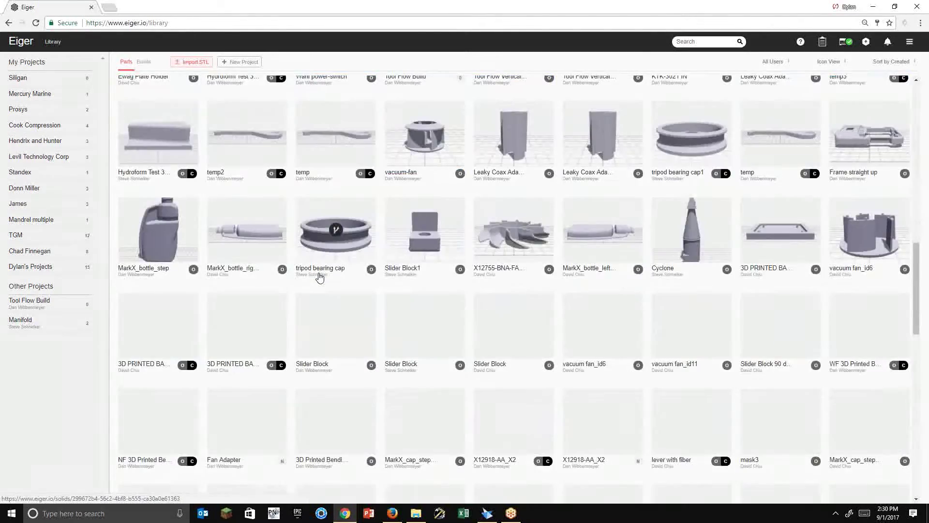
{"action": "scroll", "coordinate": [319, 276], "scroll_direction": "down", "scroll_amount": 13}
{"action": "scroll", "coordinate": [320, 276], "scroll_direction": "up", "scroll_amount": 4}
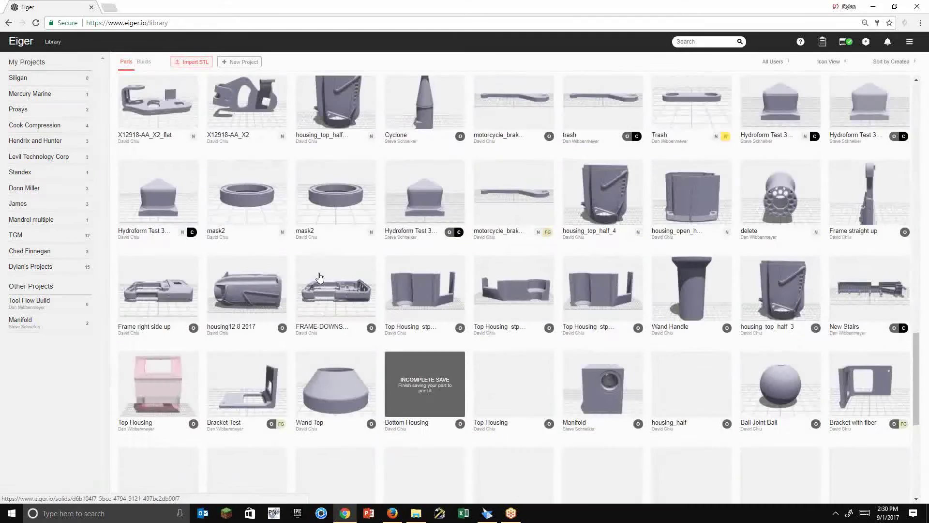
{"action": "scroll", "coordinate": [319, 277], "scroll_direction": "up", "scroll_amount": 20}
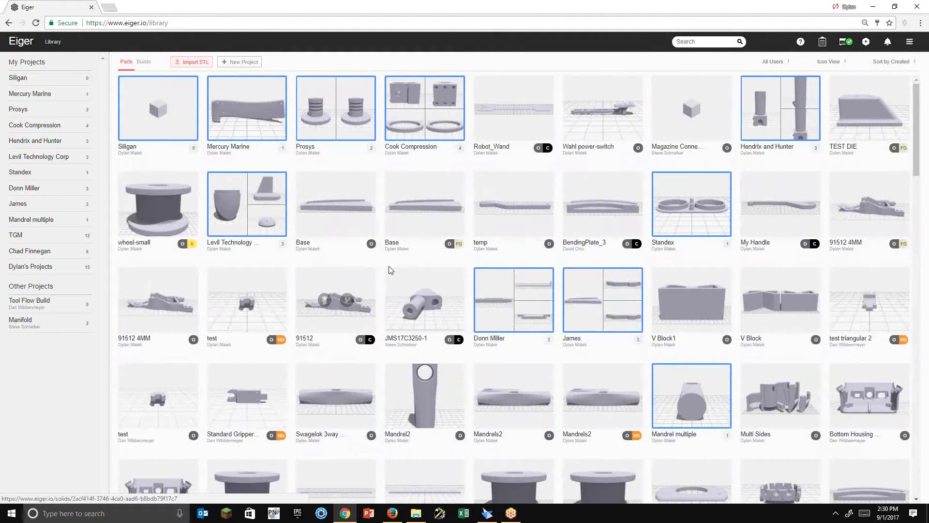
{"action": "left_click", "coordinate": [180, 111]}
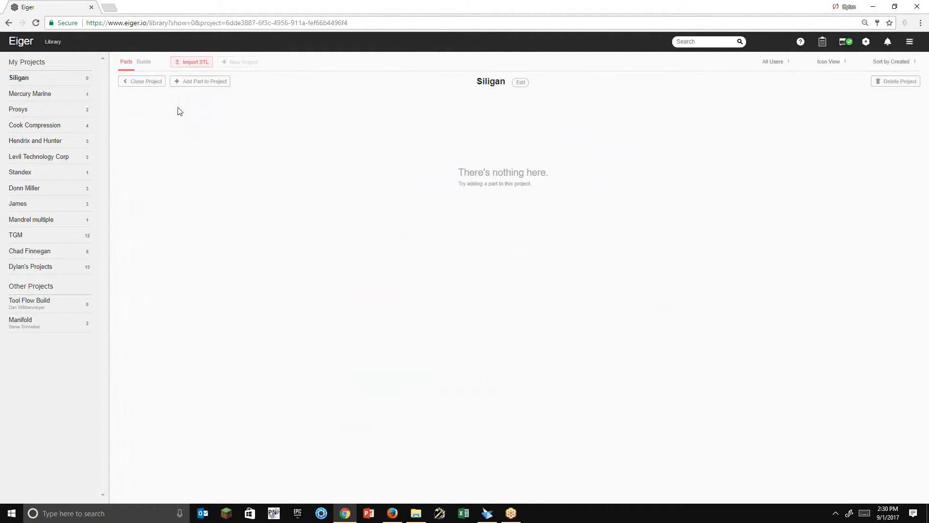
Import the STL file "Final JHFV-1475 for Eiger.stl" from the Siligan Bottle Gripper folder on the Desktop.
{"action": "left_click", "coordinate": [191, 64]}
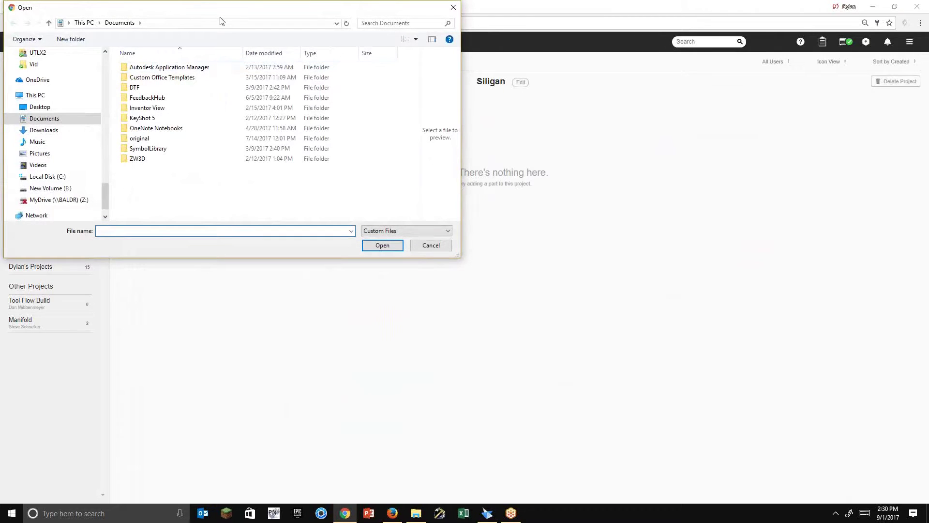
{"action": "left_click_drag", "start_coordinate": [225, 10], "coordinate": [334, 46]}
{"action": "left_click", "coordinate": [146, 143]}
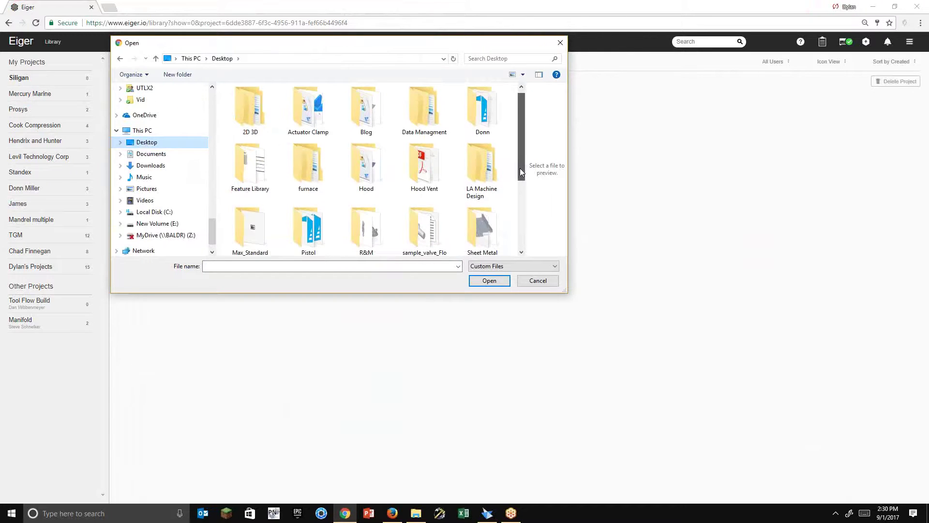
{"action": "left_click_drag", "start_coordinate": [520, 169], "coordinate": [519, 226]}
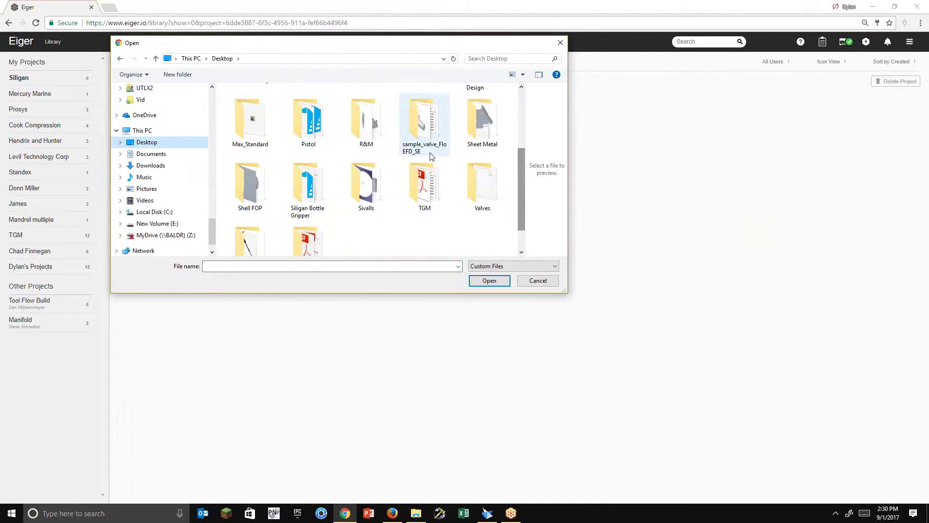
{"action": "scroll", "coordinate": [384, 240], "scroll_direction": "down", "scroll_amount": 1}
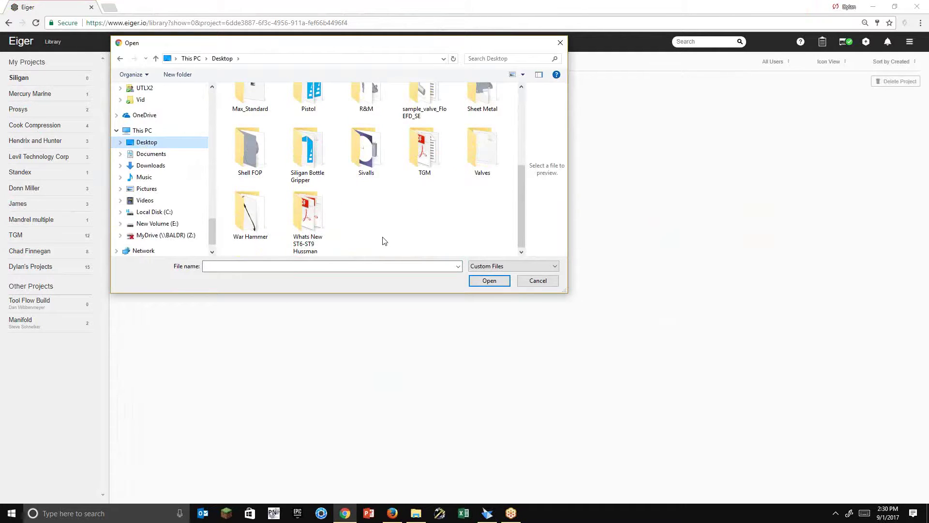
{"action": "scroll", "coordinate": [384, 241], "scroll_direction": "up", "scroll_amount": 1}
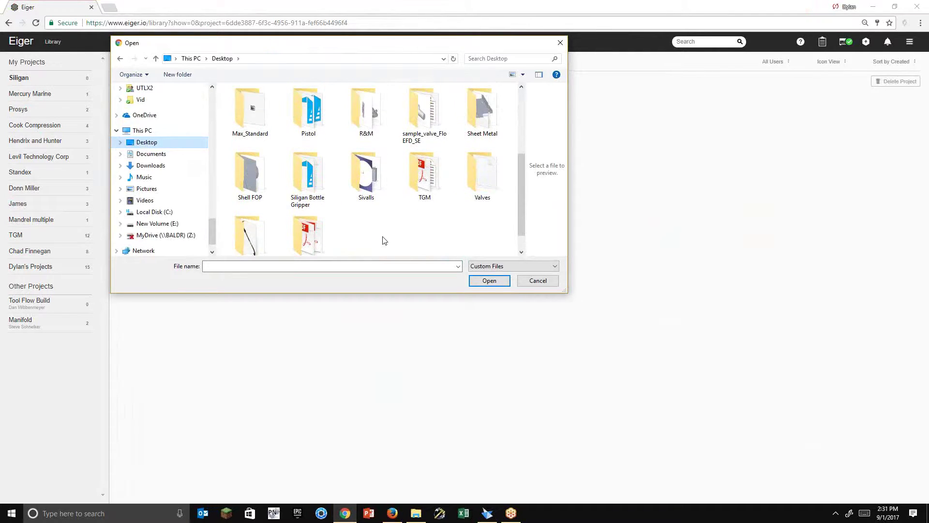
{"action": "double_click", "coordinate": [315, 194]}
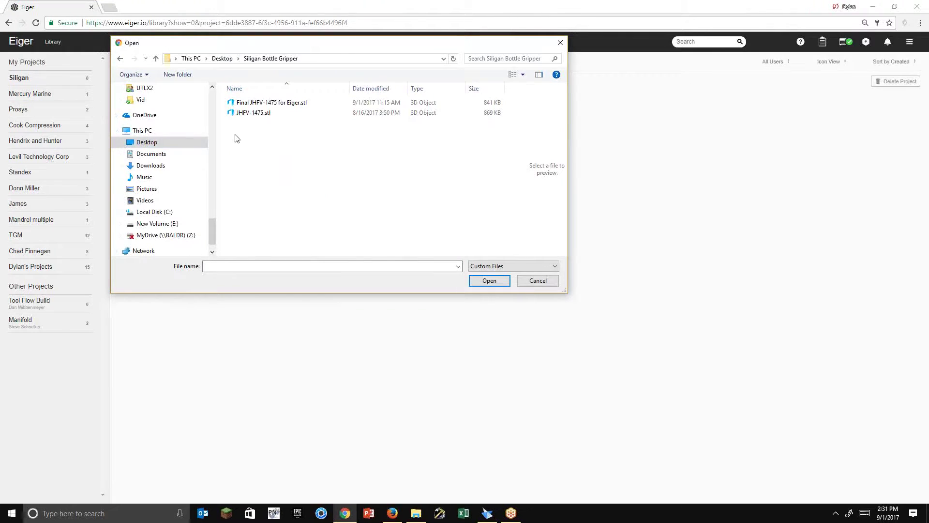
{"action": "left_click", "coordinate": [257, 105]}
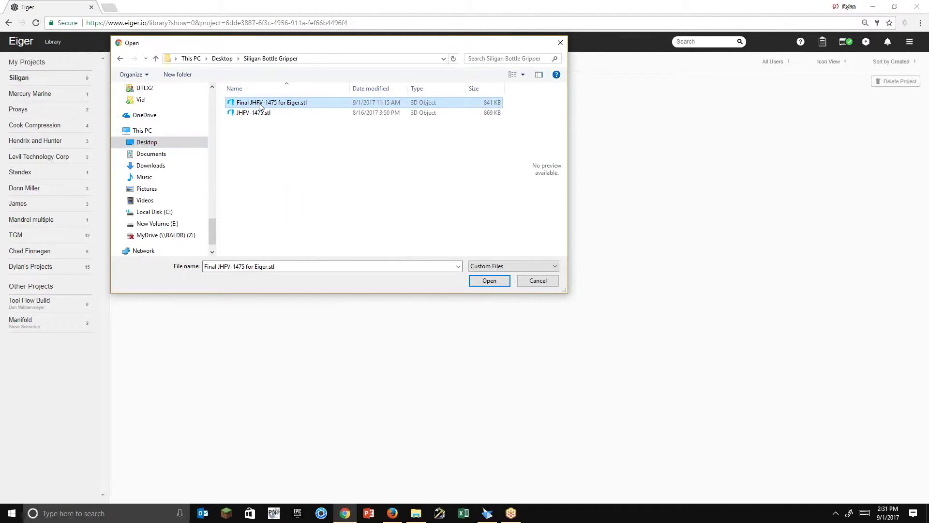
{"action": "left_click", "coordinate": [489, 281]}
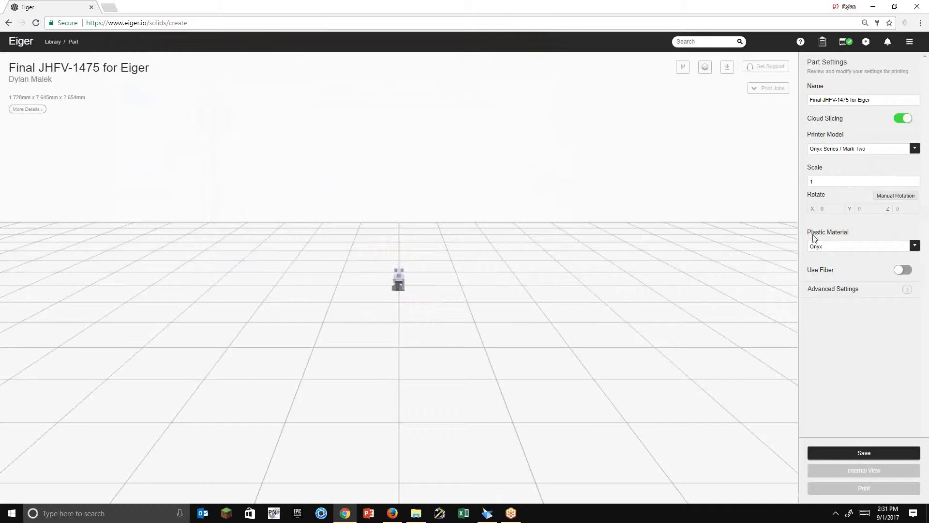
Set the imported part's original units to Imperial in the advanced settings.
{"action": "left_click_drag", "start_coordinate": [442, 282], "coordinate": [549, 298]}
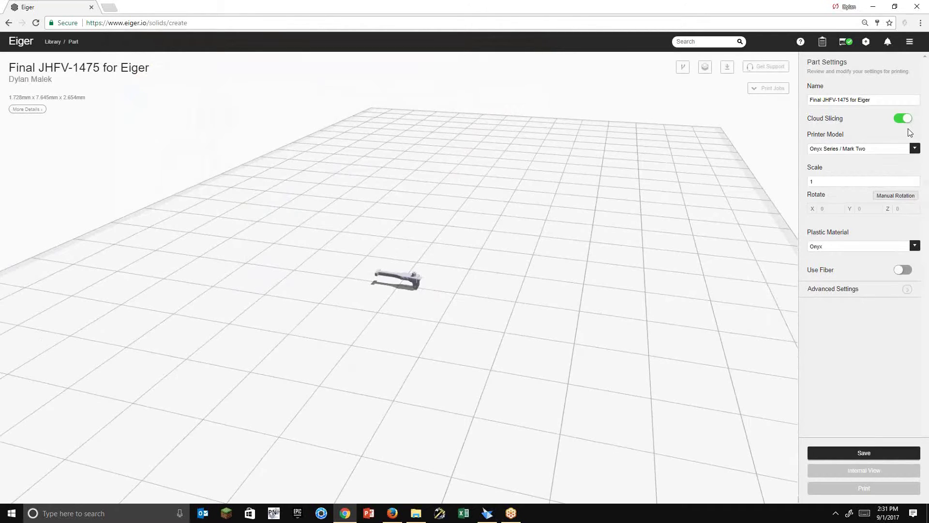
{"action": "left_click", "coordinate": [908, 290]}
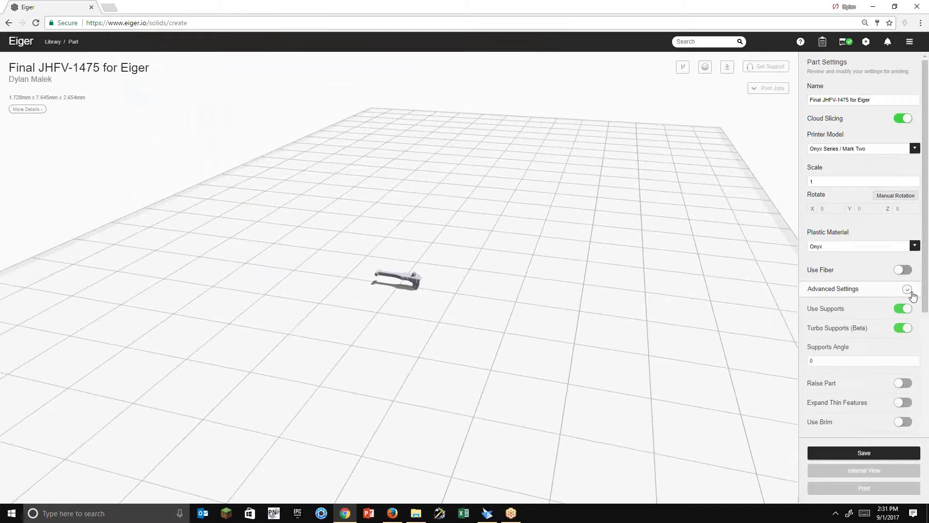
{"action": "scroll", "coordinate": [896, 314], "scroll_direction": "down", "scroll_amount": 3}
{"action": "left_click", "coordinate": [898, 319]}
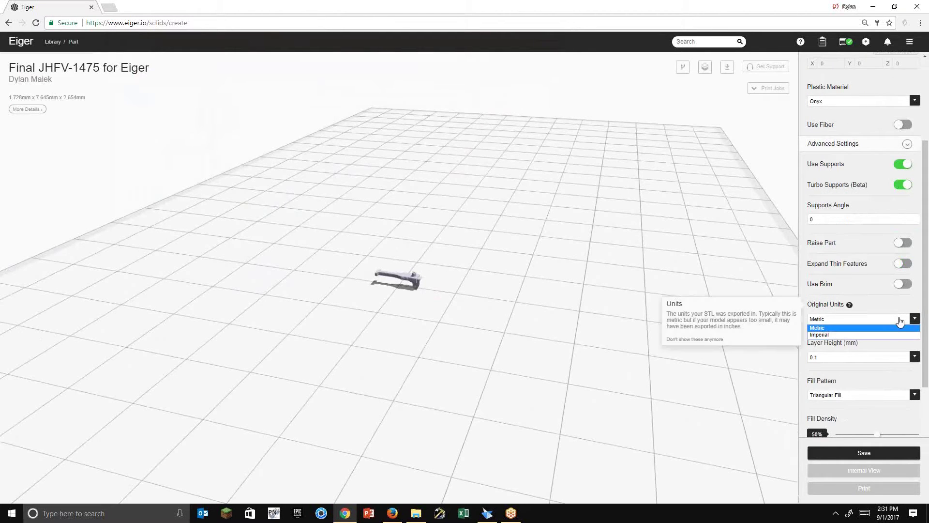
{"action": "left_click", "coordinate": [836, 334]}
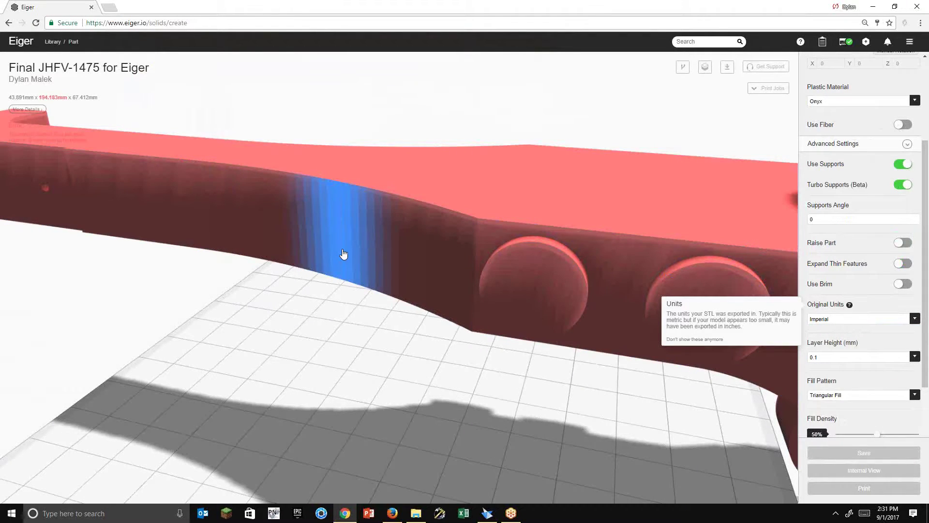
Examine the rescaled gripper from several sides against the print volume and review its part settings.
{"action": "left_click_drag", "start_coordinate": [259, 182], "coordinate": [246, 204]}
{"action": "scroll", "coordinate": [247, 201], "scroll_direction": "down", "scroll_amount": 6}
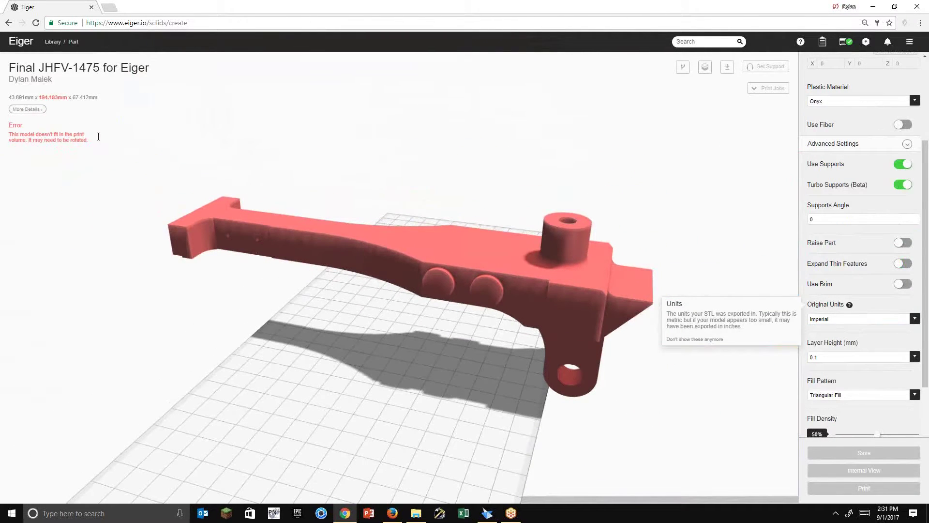
{"action": "left_click_drag", "start_coordinate": [615, 205], "coordinate": [310, 267]}
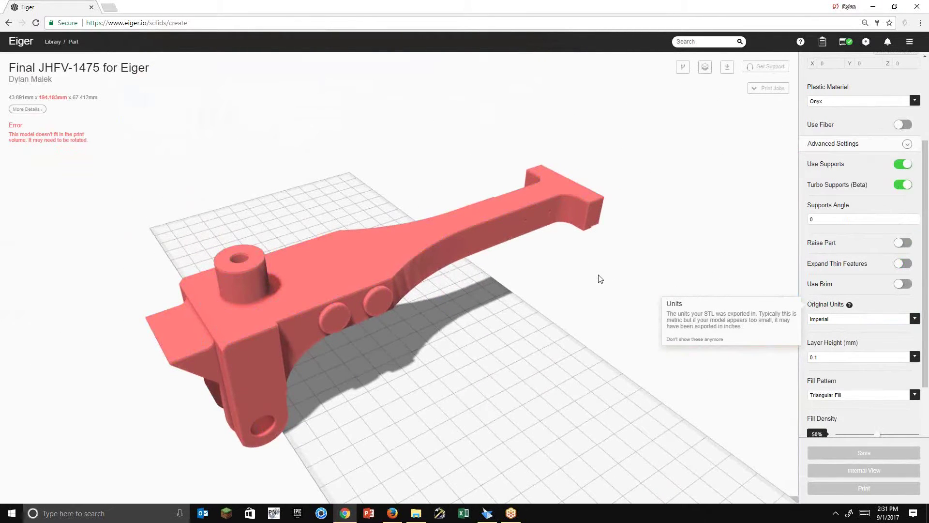
{"action": "left_click_drag", "start_coordinate": [570, 281], "coordinate": [549, 254]}
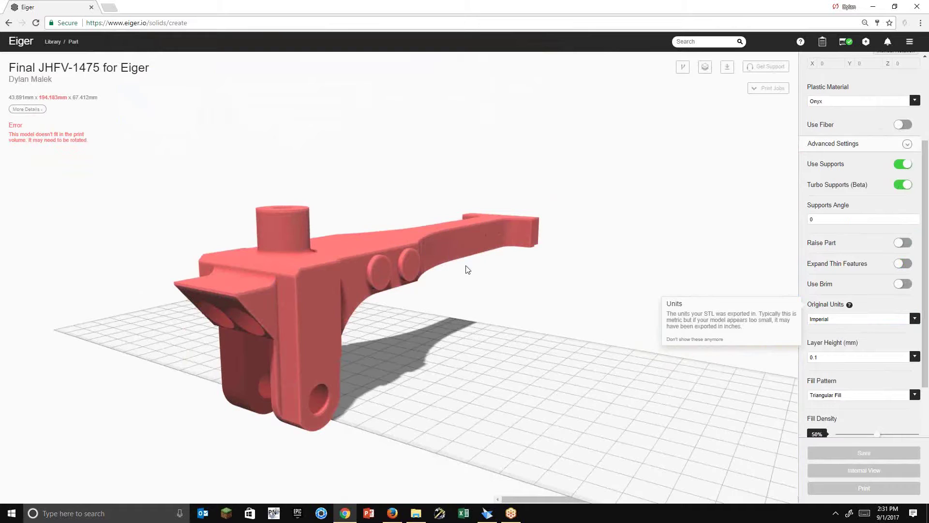
{"action": "left_click_drag", "start_coordinate": [487, 295], "coordinate": [389, 284]}
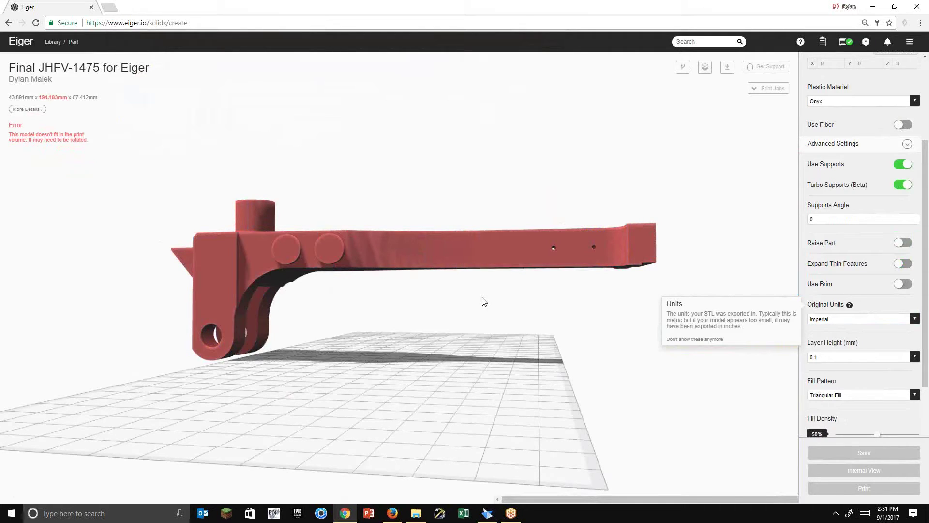
{"action": "scroll", "coordinate": [920, 368], "scroll_direction": "down", "scroll_amount": 2}
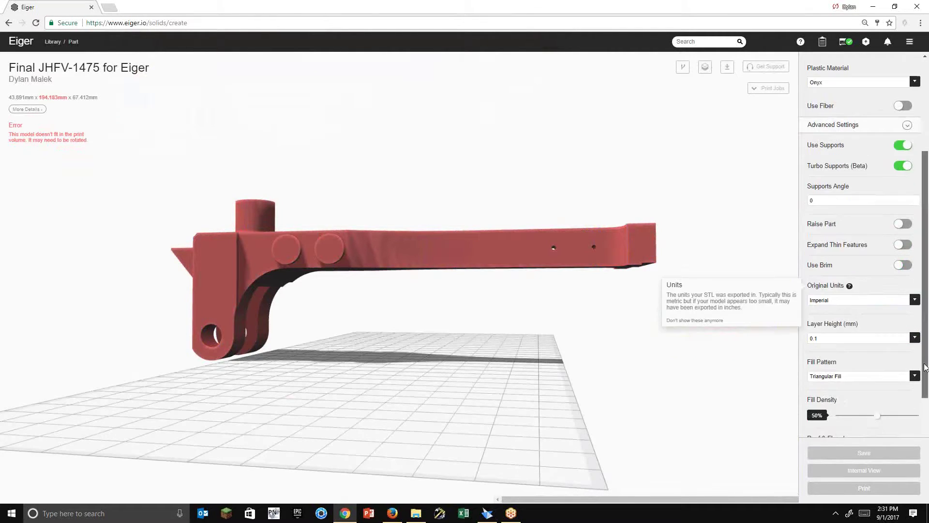
{"action": "scroll", "coordinate": [920, 370], "scroll_direction": "down", "scroll_amount": 3}
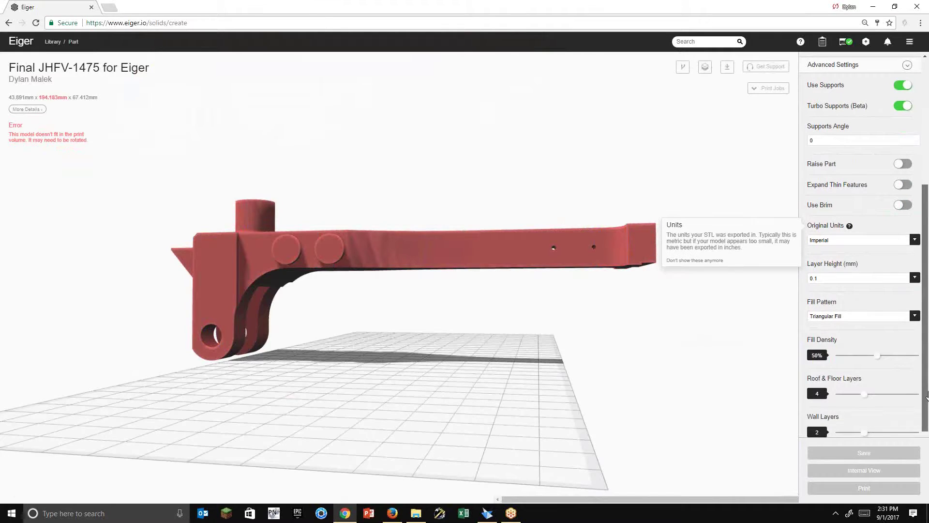
{"action": "left_click_drag", "start_coordinate": [927, 409], "coordinate": [927, 216]}
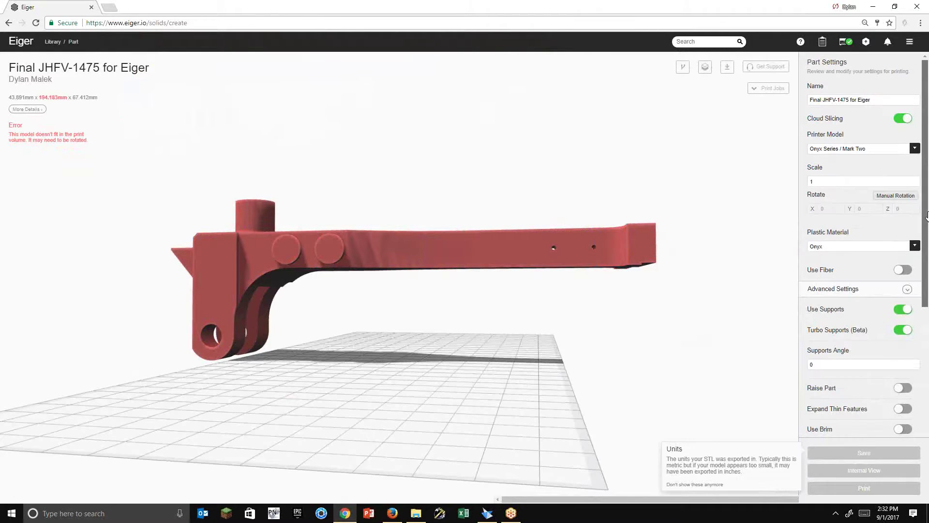
Manually rotate the gripper to 180° about X and 270° about Z so it lies lengthwise within the print bed.
{"action": "left_click", "coordinate": [896, 196]}
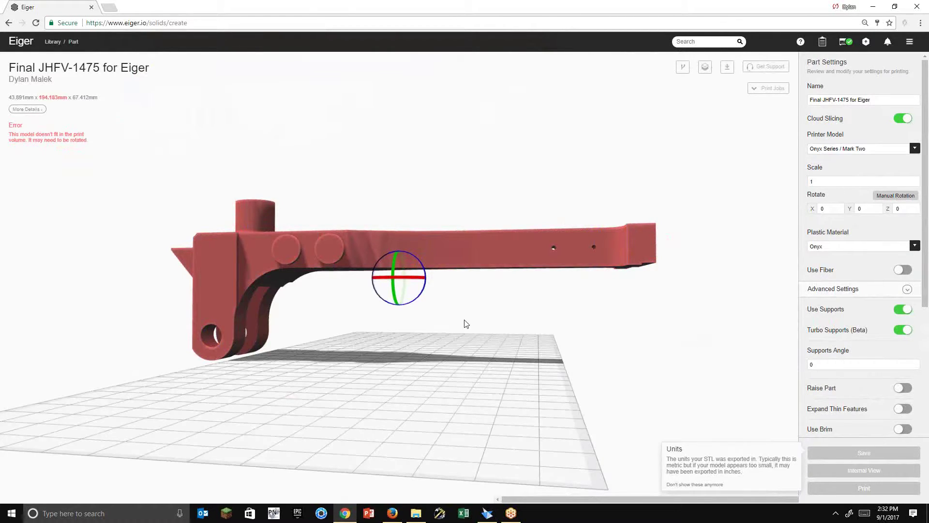
{"action": "left_click_drag", "start_coordinate": [434, 315], "coordinate": [458, 210]}
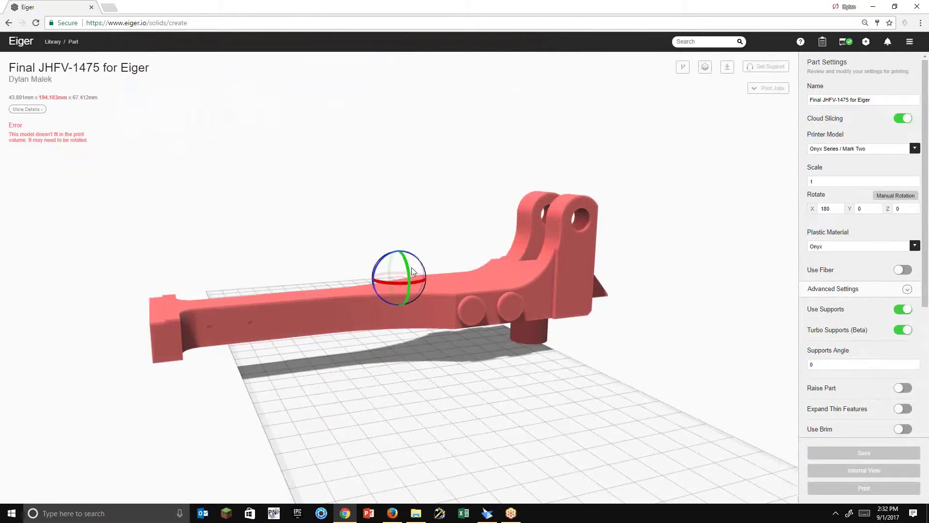
{"action": "left_click_drag", "start_coordinate": [383, 278], "coordinate": [461, 289]}
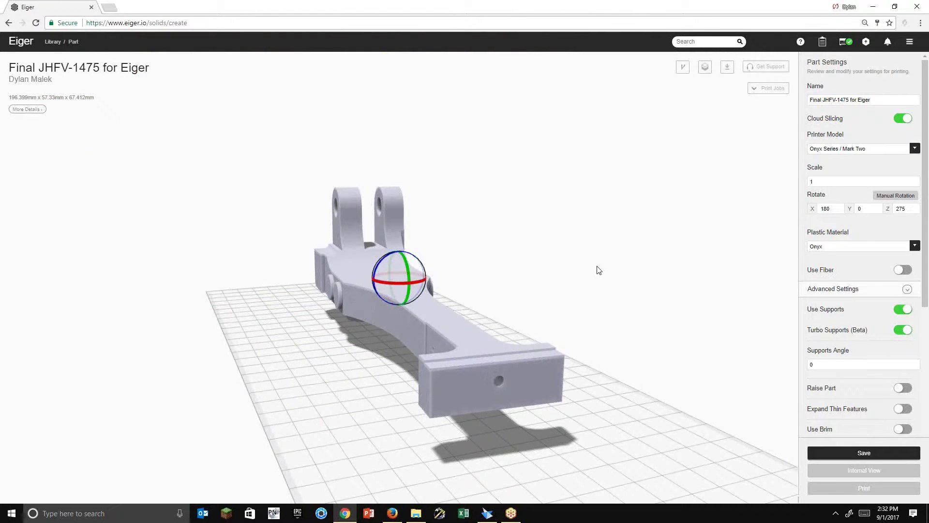
{"action": "left_click_drag", "start_coordinate": [583, 274], "coordinate": [635, 314]}
{"action": "left_click_drag", "start_coordinate": [412, 293], "coordinate": [413, 294]}
{"action": "left_click_drag", "start_coordinate": [437, 339], "coordinate": [436, 365]}
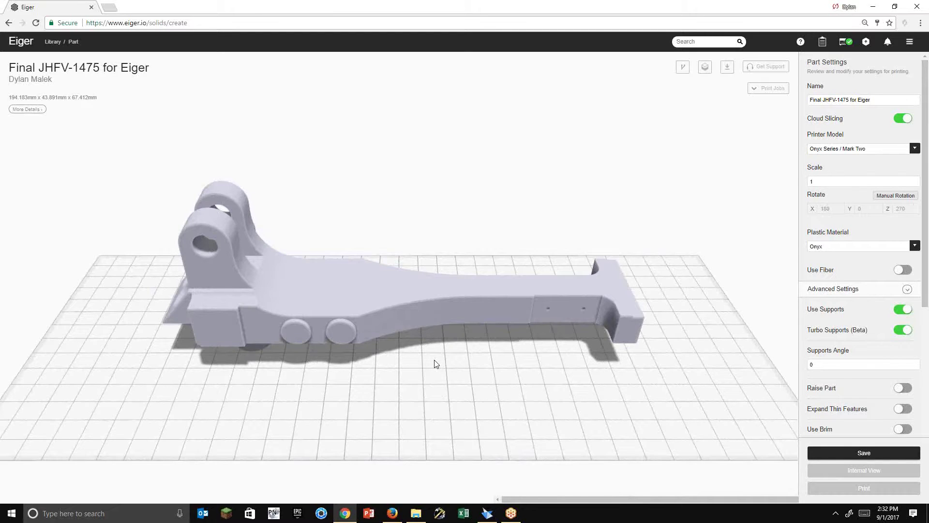
{"action": "left_click_drag", "start_coordinate": [436, 364], "coordinate": [411, 339]}
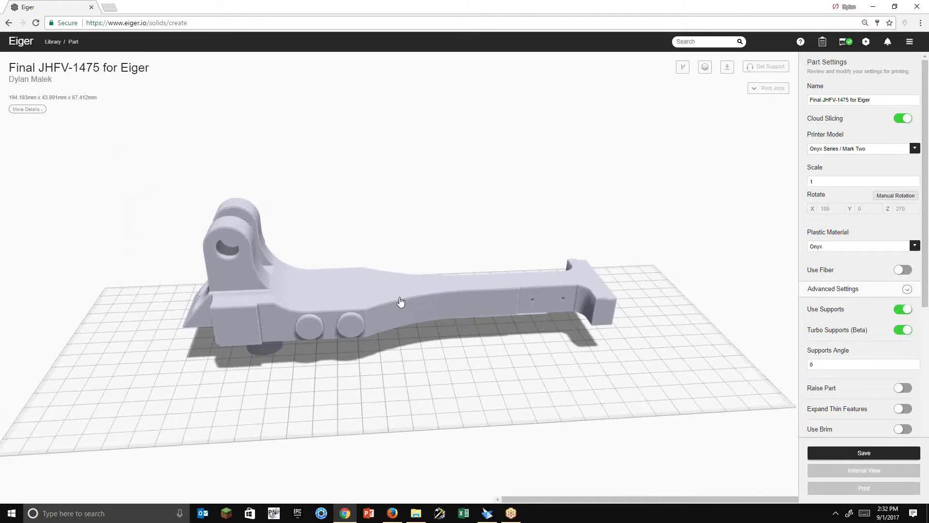
{"action": "left_click_drag", "start_coordinate": [453, 300], "coordinate": [442, 360]}
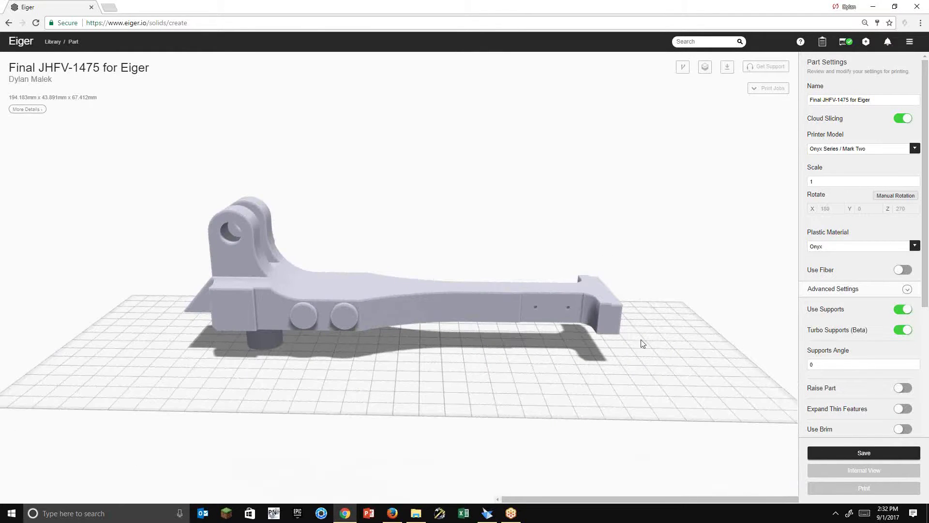
Enable fiber reinforcement for the gripper with Carbon Fiber as the fiber material and set the total fiber layers to 0.
{"action": "left_click_drag", "start_coordinate": [927, 252], "coordinate": [927, 174]}
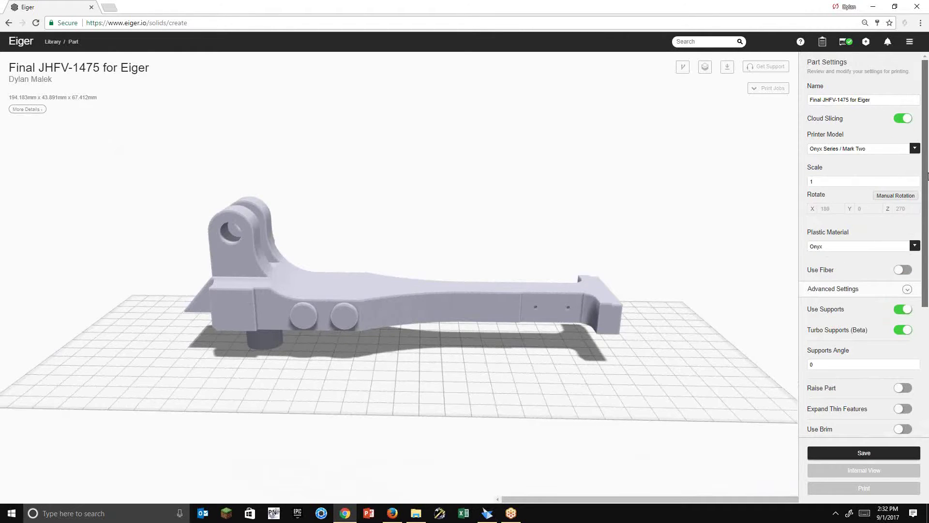
{"action": "left_click", "coordinate": [907, 270]}
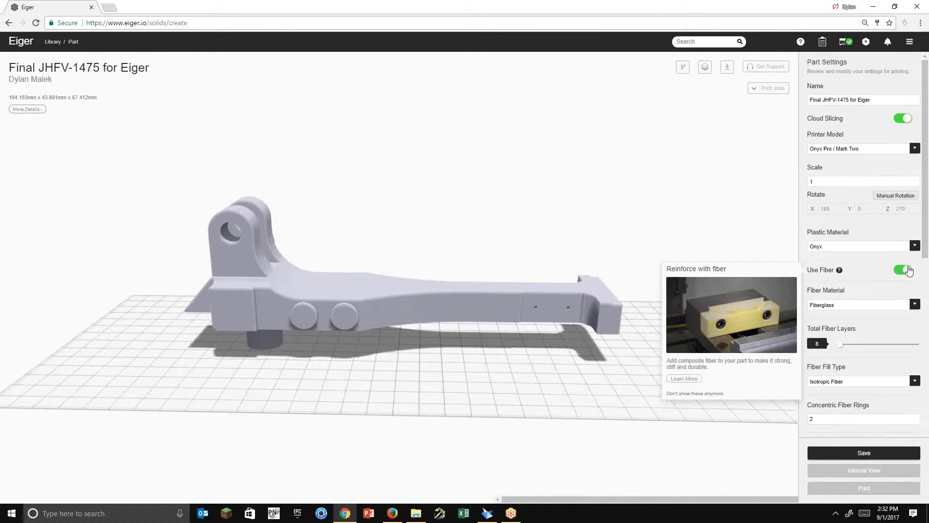
{"action": "left_click", "coordinate": [768, 306]}
{"action": "left_click", "coordinate": [854, 304]}
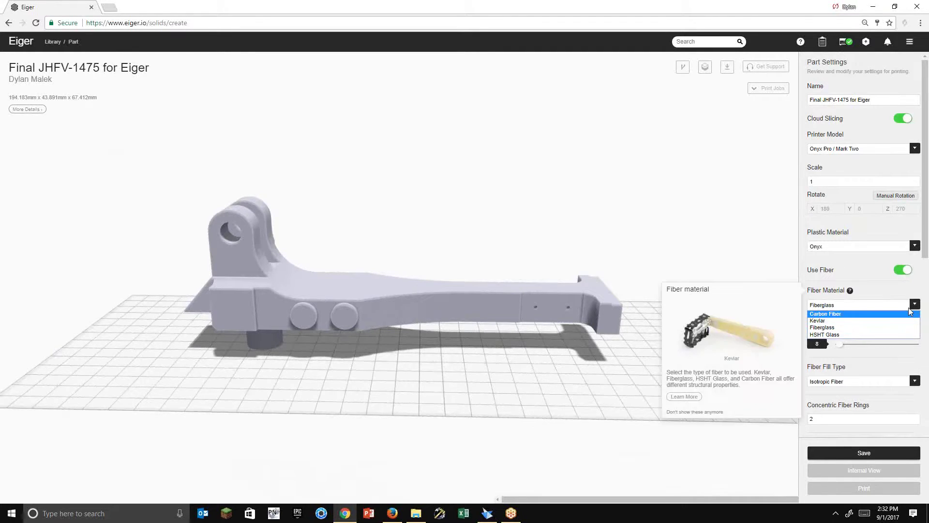
{"action": "left_click", "coordinate": [856, 314]}
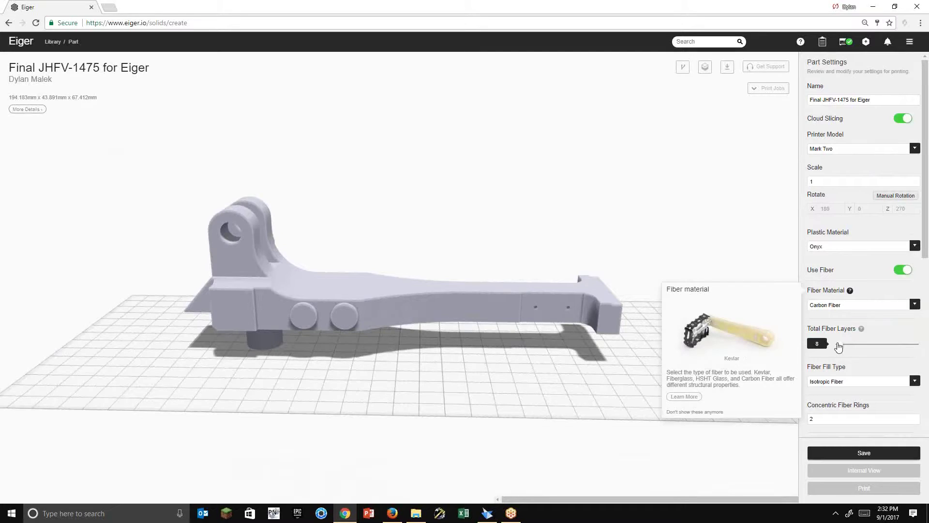
{"action": "left_click_drag", "start_coordinate": [840, 344], "coordinate": [831, 352]}
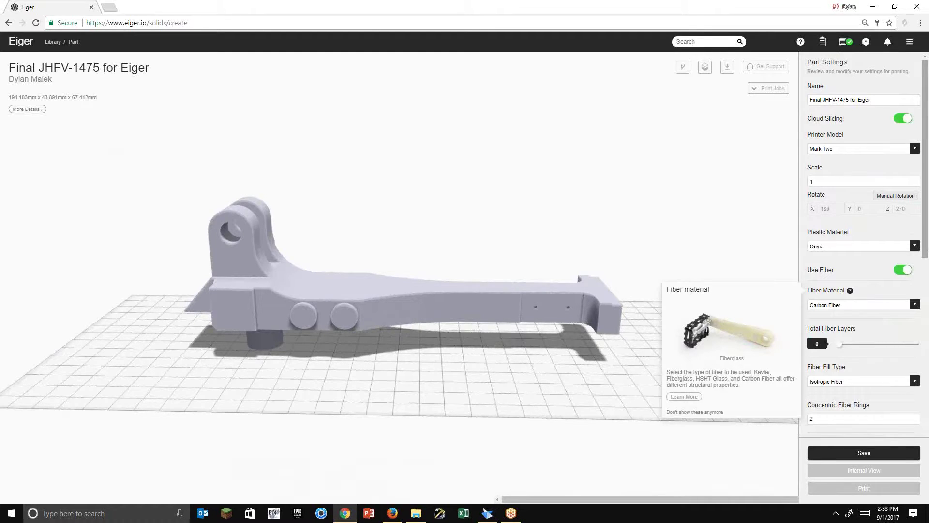
Set the gripper's fiber fill type to Concentric Fiber.
{"action": "left_click_drag", "start_coordinate": [927, 254], "coordinate": [927, 282]}
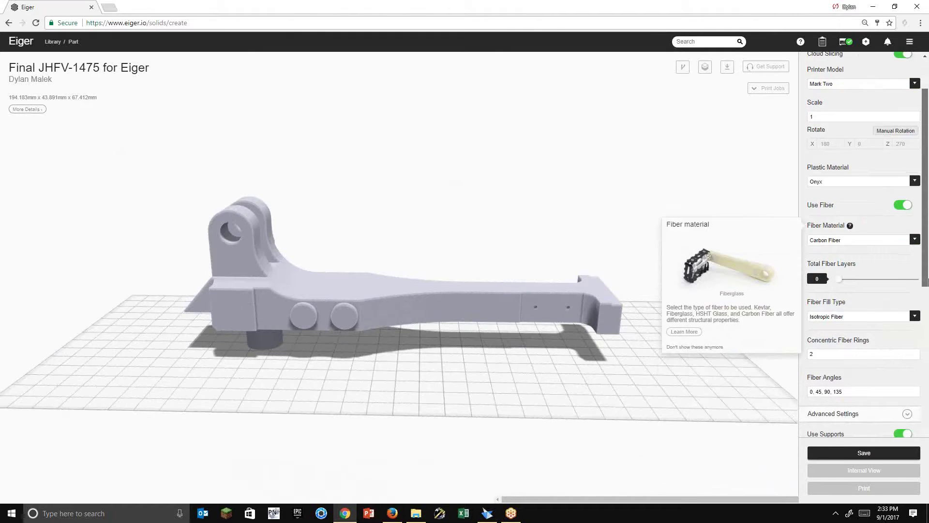
{"action": "left_click", "coordinate": [917, 318]}
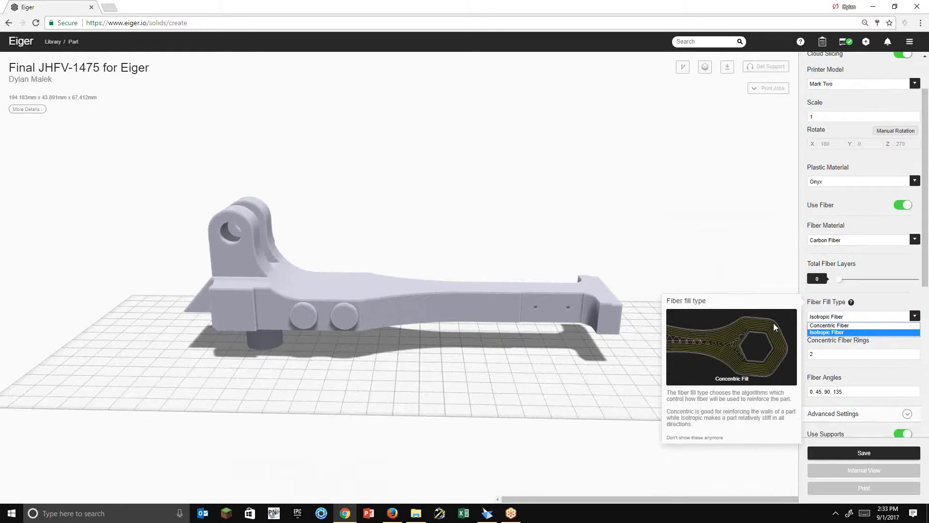
{"action": "left_click", "coordinate": [833, 332]}
{"action": "left_click", "coordinate": [866, 316]}
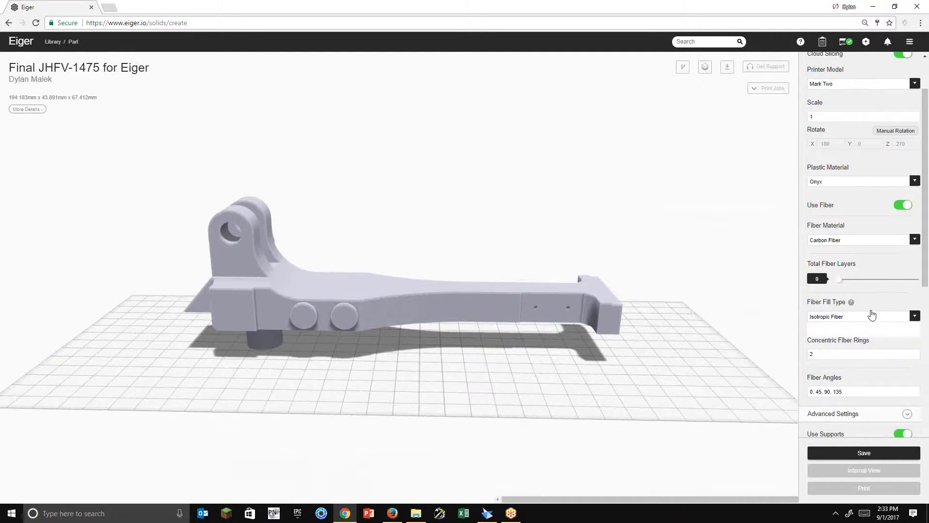
{"action": "left_click", "coordinate": [861, 324]}
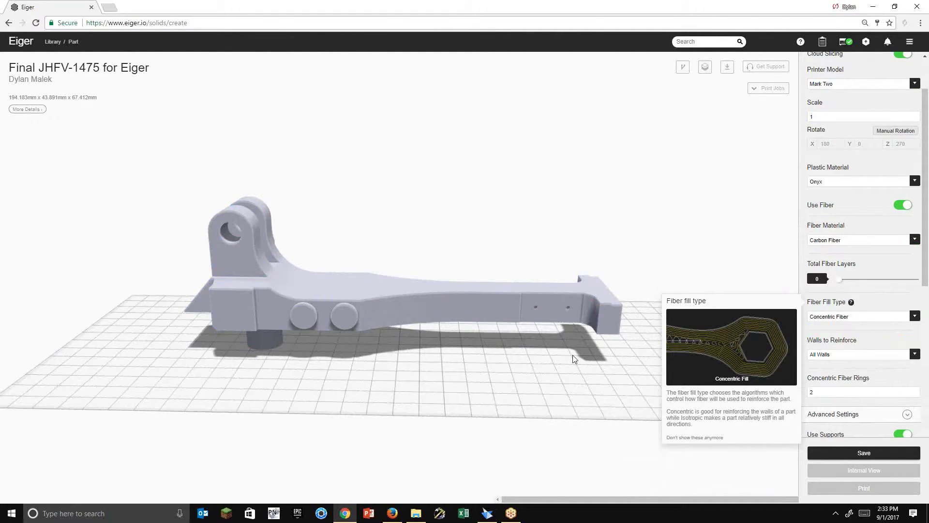
{"action": "left_click_drag", "start_coordinate": [552, 367], "coordinate": [407, 279]}
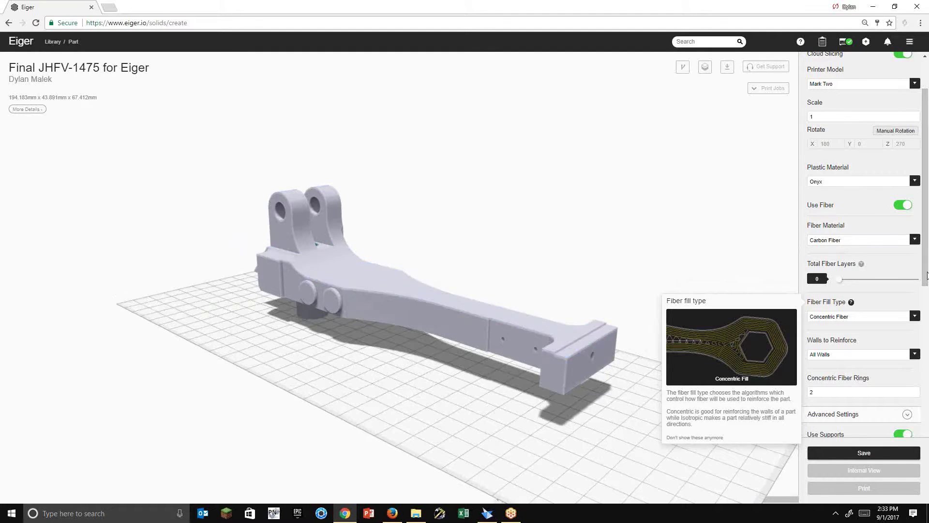
Set the roof and floor layers to 8 and the wall layers to 4, and save the part to start slicing.
{"action": "left_click_drag", "start_coordinate": [926, 271], "coordinate": [928, 376]}
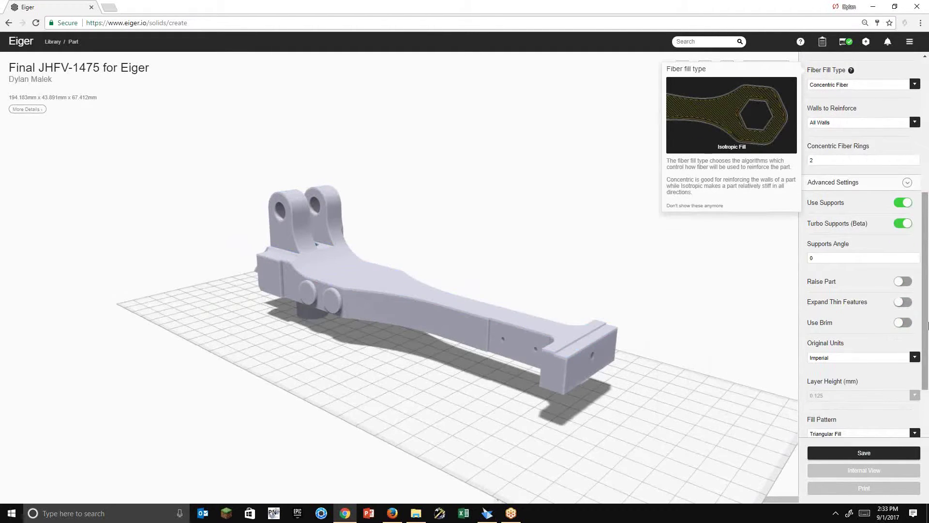
{"action": "scroll", "coordinate": [890, 356], "scroll_direction": "down", "scroll_amount": 4}
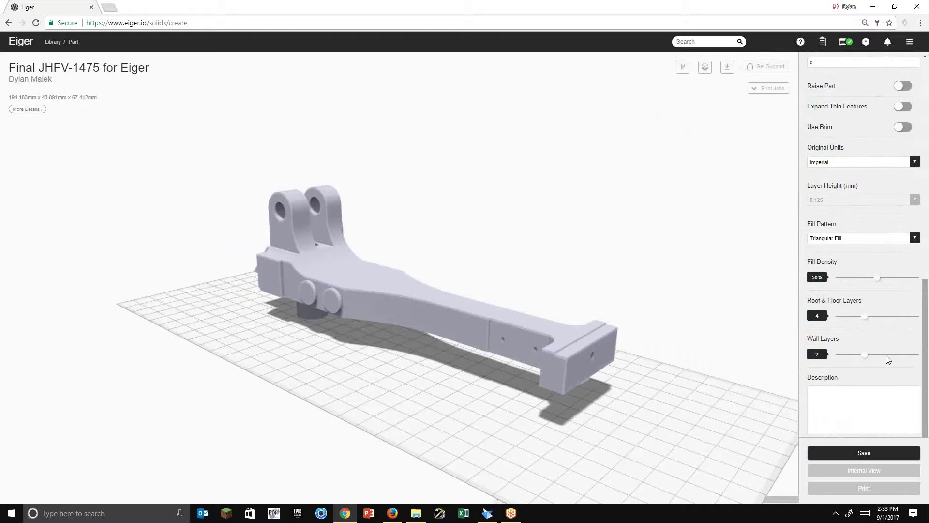
{"action": "left_click_drag", "start_coordinate": [867, 320], "coordinate": [898, 320]}
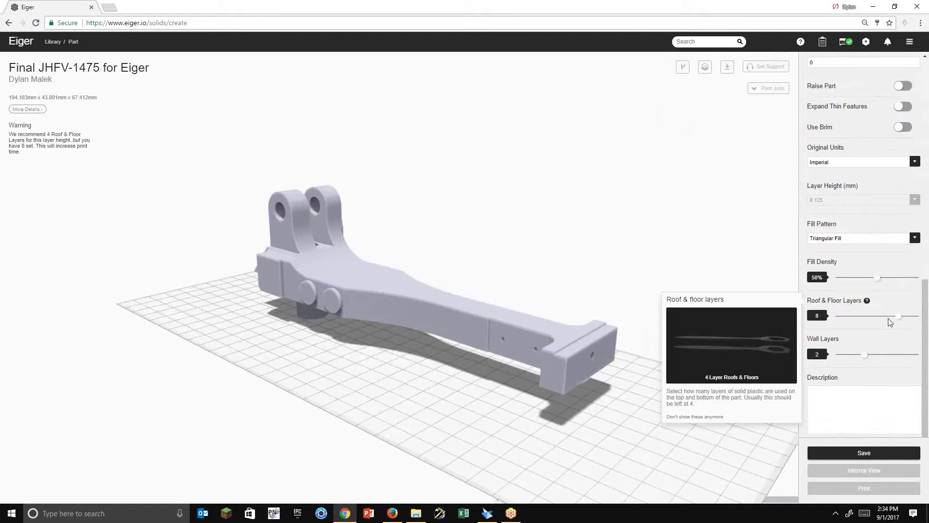
{"action": "left_click_drag", "start_coordinate": [860, 359], "coordinate": [912, 356]}
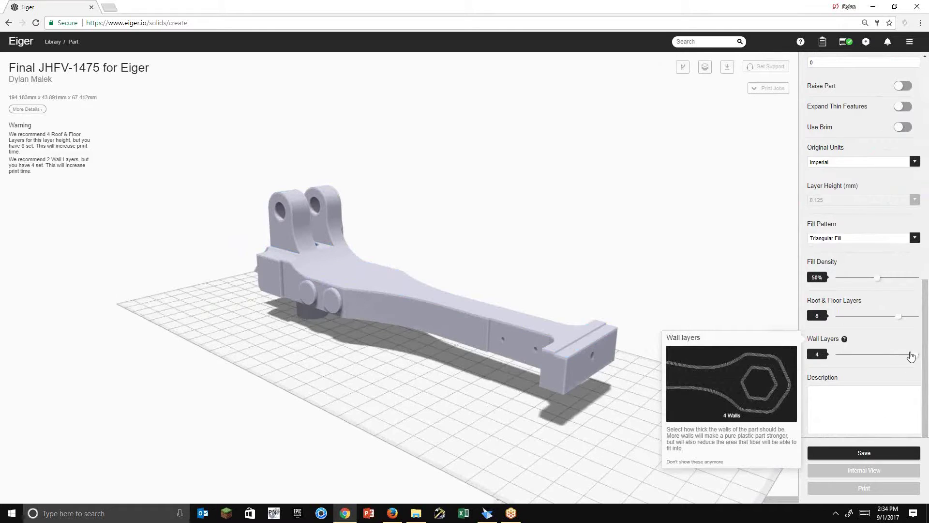
{"action": "scroll", "coordinate": [928, 305], "scroll_direction": "up", "scroll_amount": 2}
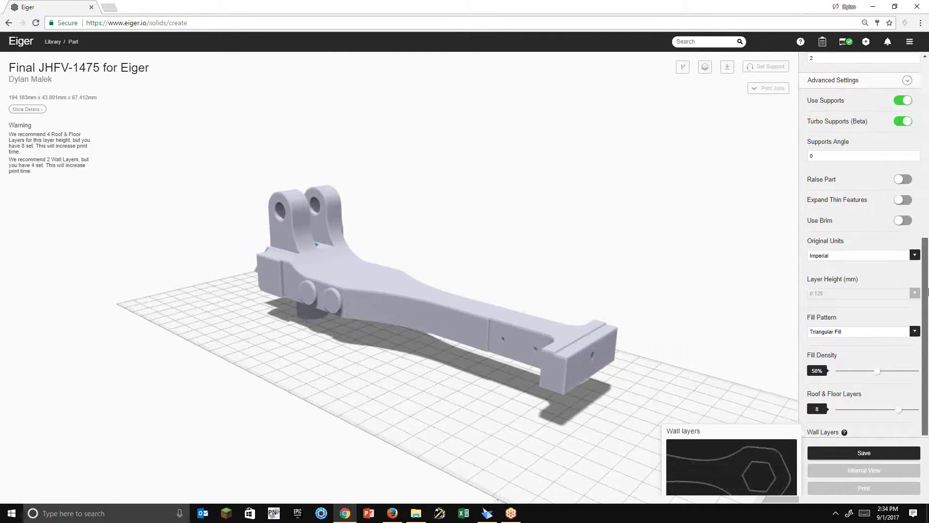
{"action": "scroll", "coordinate": [926, 271], "scroll_direction": "up", "scroll_amount": 6}
{"action": "scroll", "coordinate": [925, 238], "scroll_direction": "down", "scroll_amount": 6}
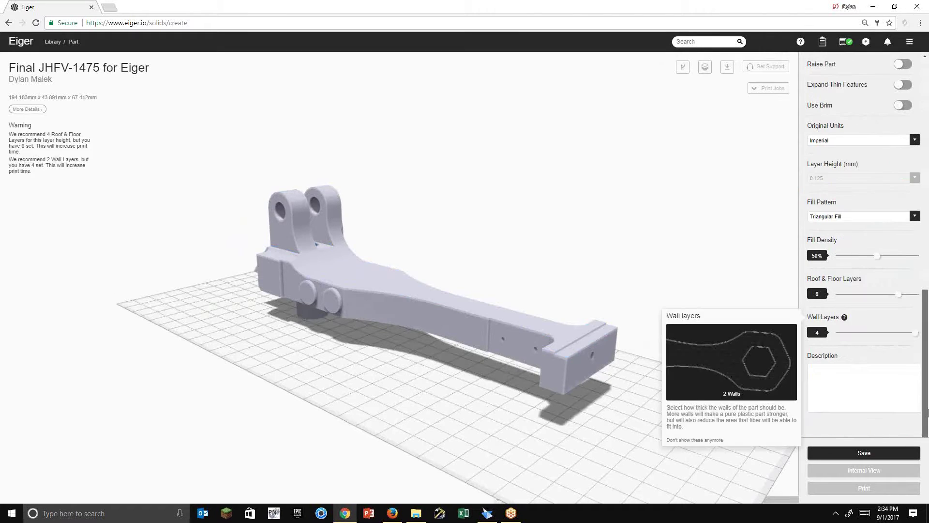
{"action": "left_click", "coordinate": [864, 452]}
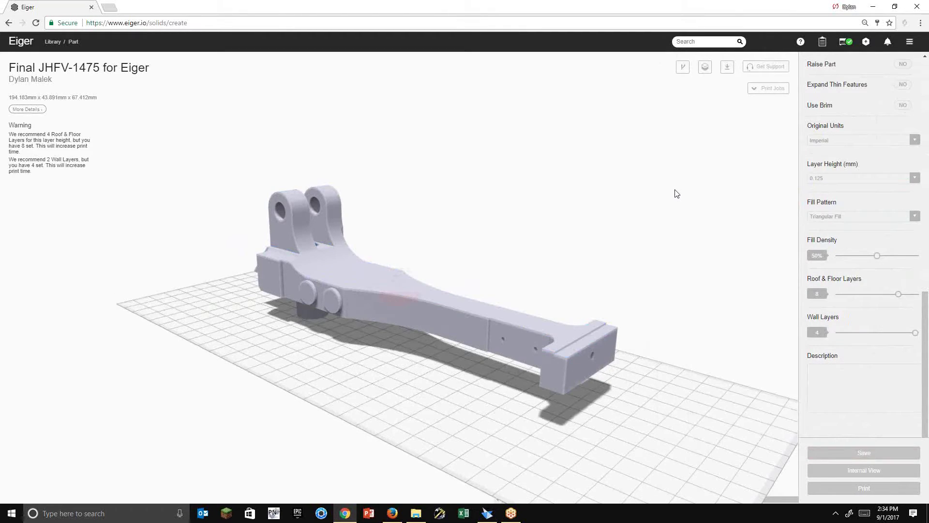
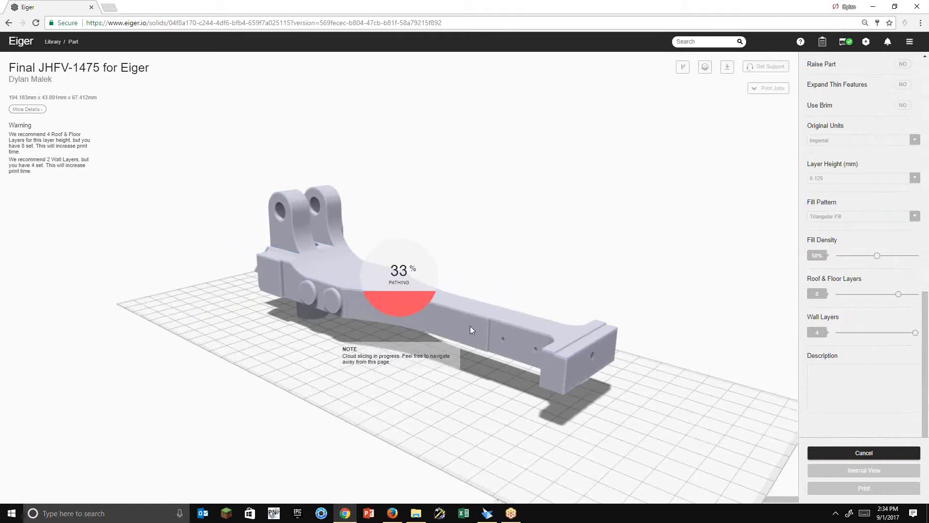
Switch to Solid Edge and browse to the Desktop folder for a file to open.
{"action": "left_click", "coordinate": [489, 514]}
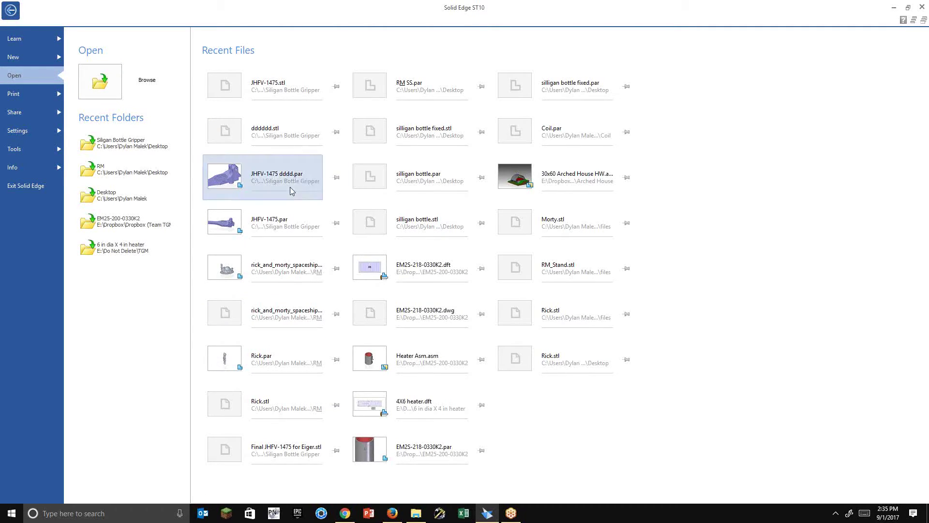
{"action": "left_click", "coordinate": [102, 84]}
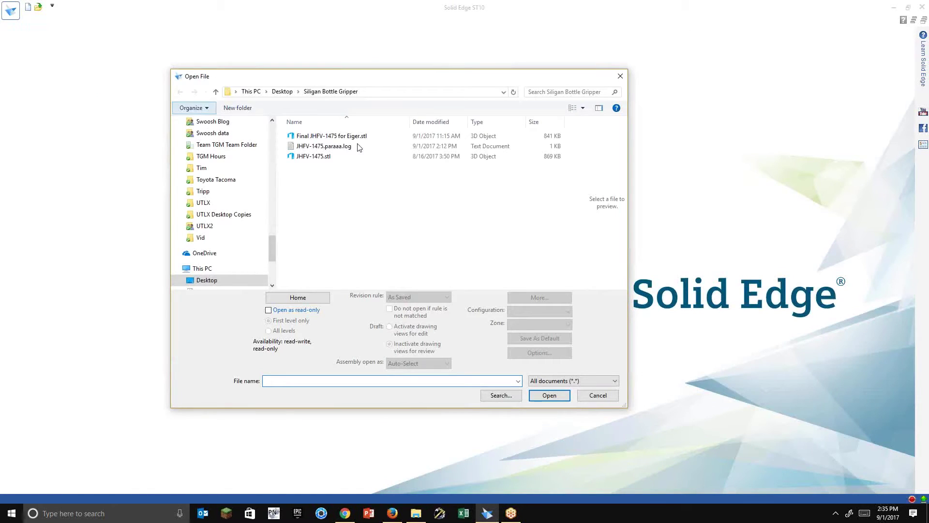
{"action": "left_click", "coordinate": [288, 91]}
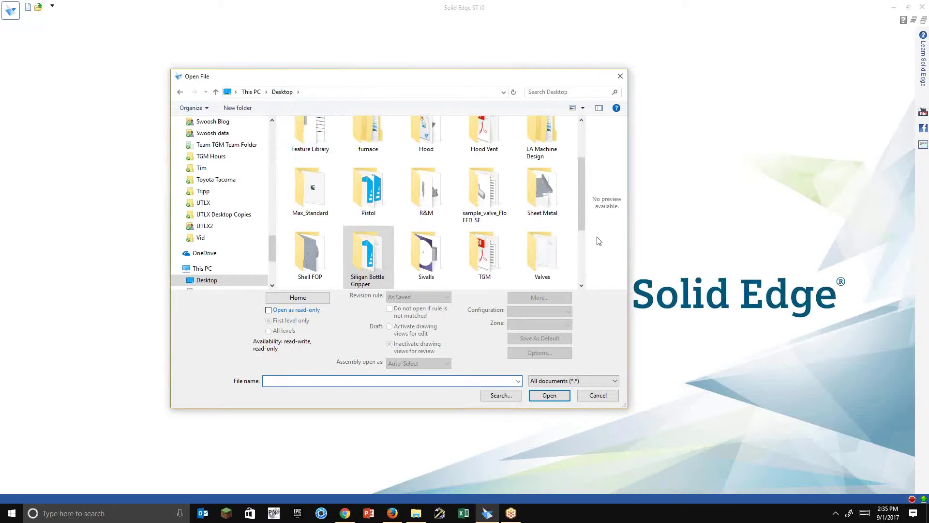
{"action": "left_click_drag", "start_coordinate": [580, 214], "coordinate": [585, 253]}
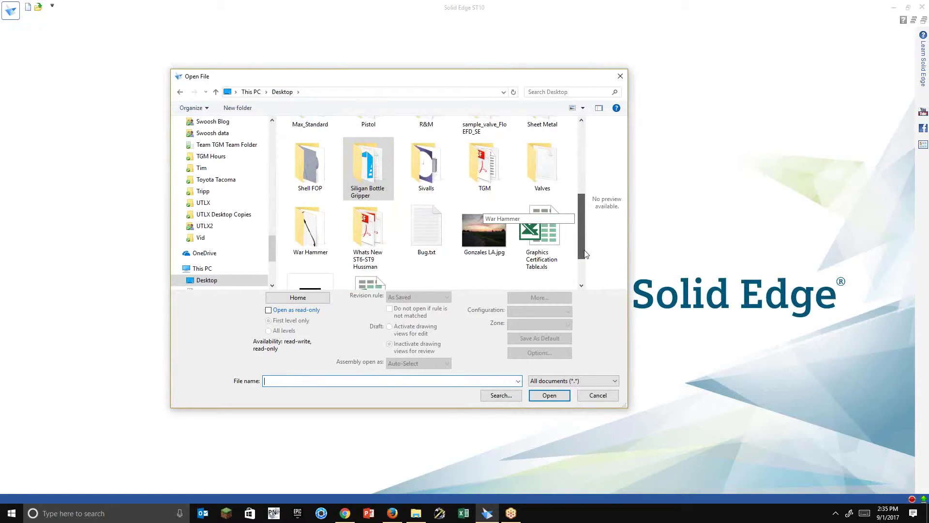
Switch to Firefox and review the Pinshape Rick and Morty spaceship page and the Thingiverse Rick and Morty collection.
{"action": "left_click", "coordinate": [393, 513]}
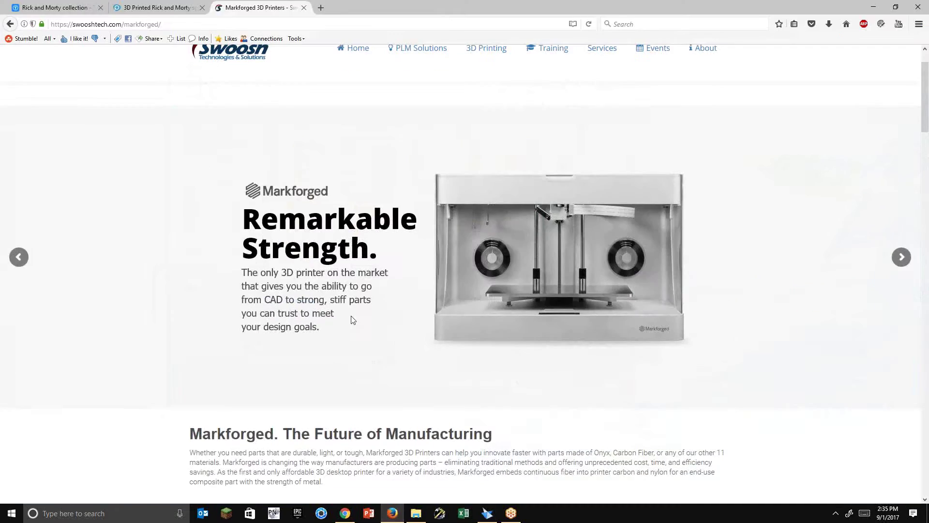
{"action": "left_click", "coordinate": [161, 8]}
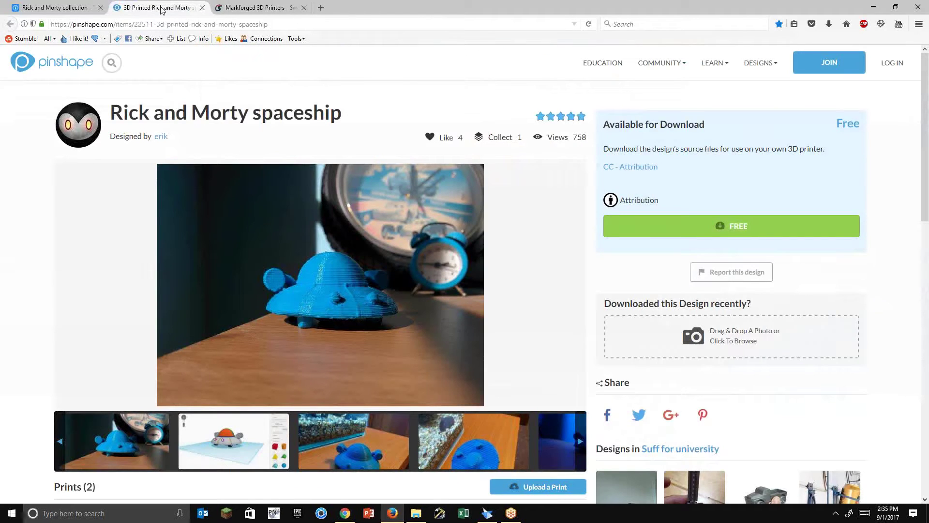
{"action": "scroll", "coordinate": [22, 234], "scroll_direction": "down", "scroll_amount": 5}
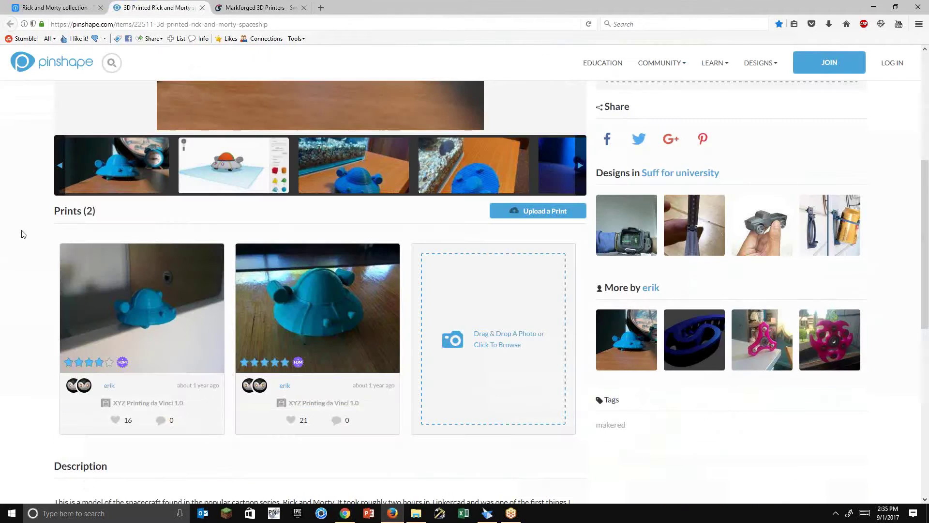
{"action": "scroll", "coordinate": [23, 234], "scroll_direction": "up", "scroll_amount": 4}
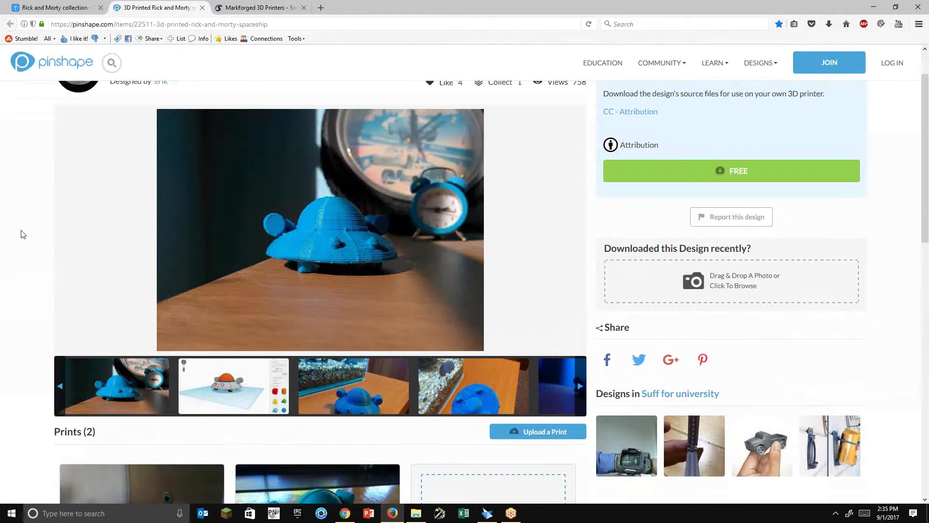
{"action": "scroll", "coordinate": [145, 169], "scroll_direction": "up", "scroll_amount": 1}
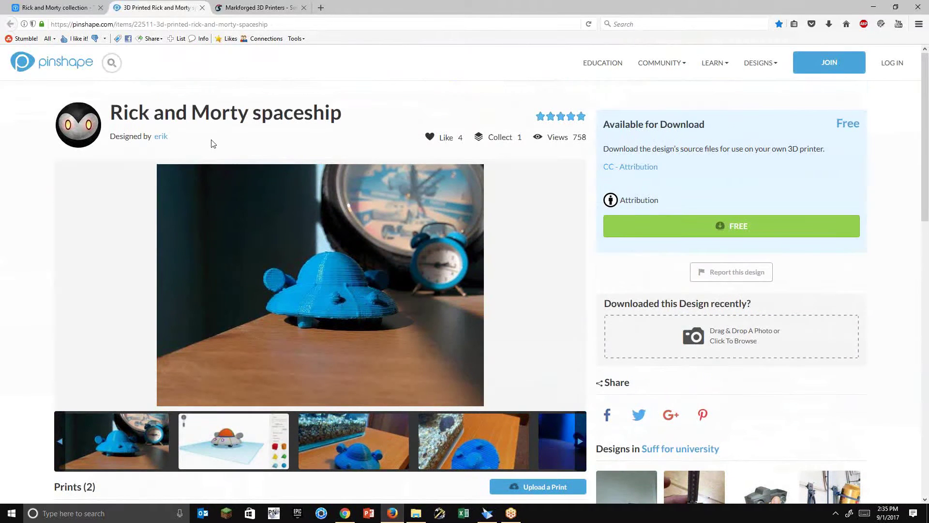
{"action": "left_click", "coordinate": [57, 8]}
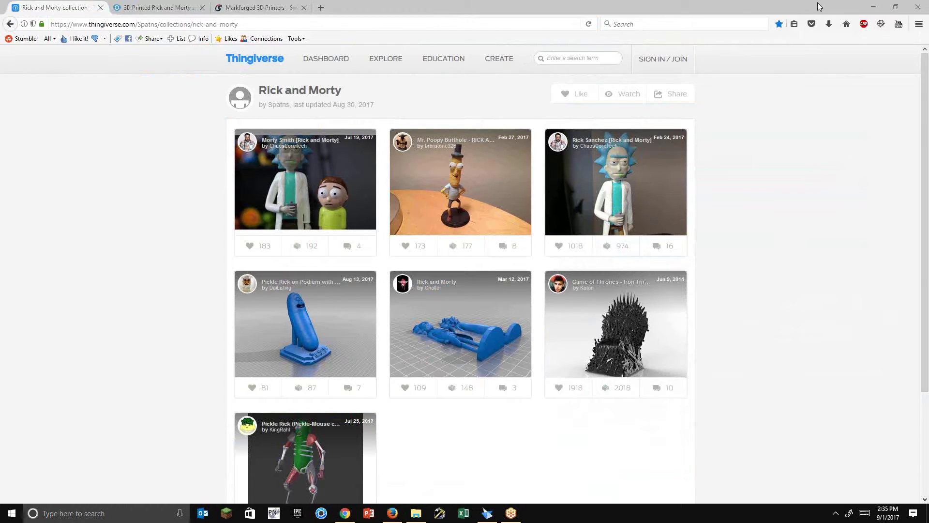
{"action": "left_click", "coordinate": [875, 8]}
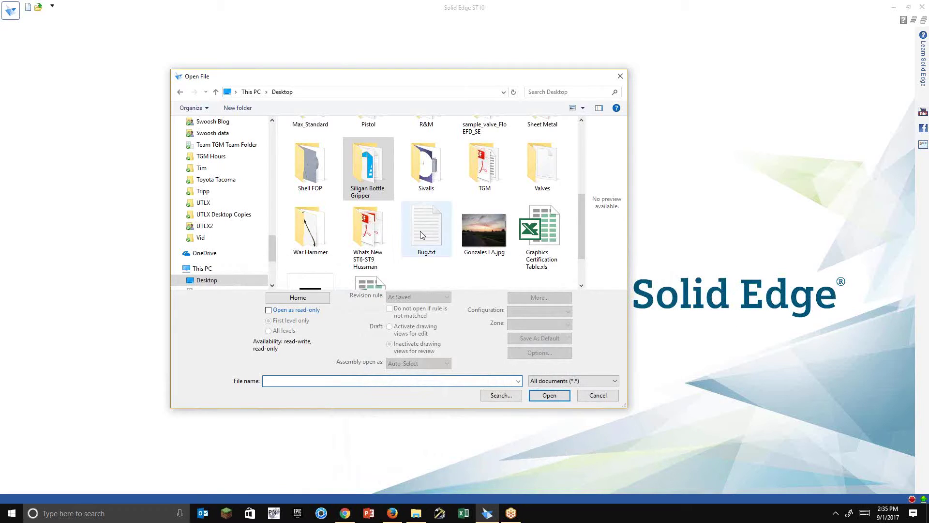
Open Rick.par from the R&M folder on the Desktop in Solid Edge and view the figure from several angles.
{"action": "scroll", "coordinate": [421, 194], "scroll_direction": "up", "scroll_amount": 3}
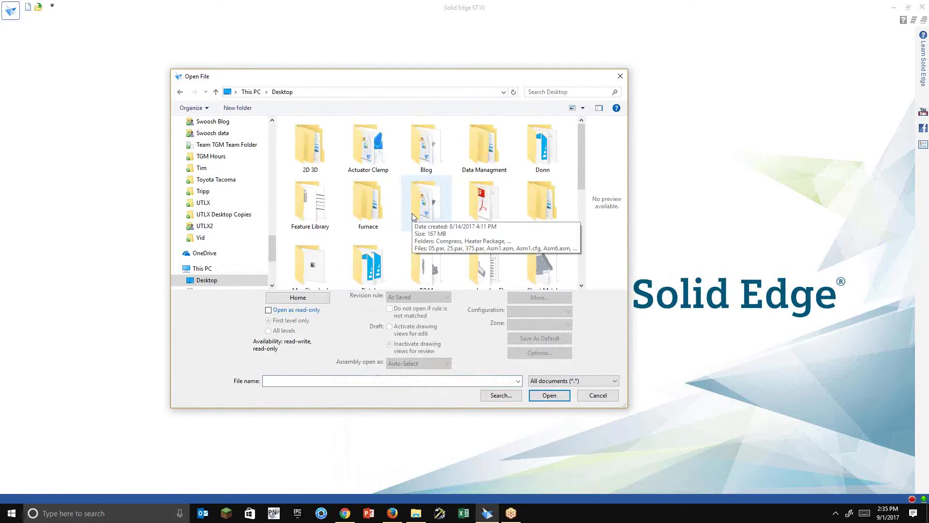
{"action": "scroll", "coordinate": [610, 213], "scroll_direction": "down", "scroll_amount": 1}
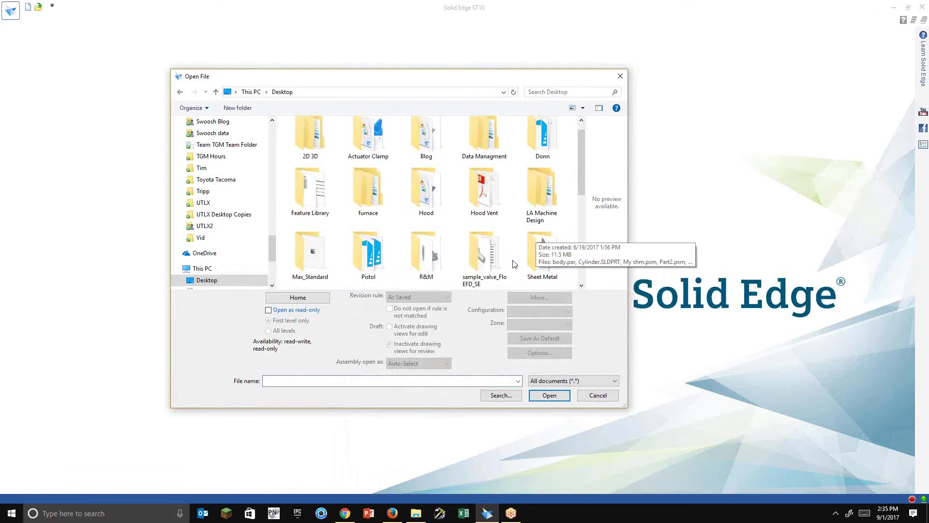
{"action": "double_click", "coordinate": [432, 260]}
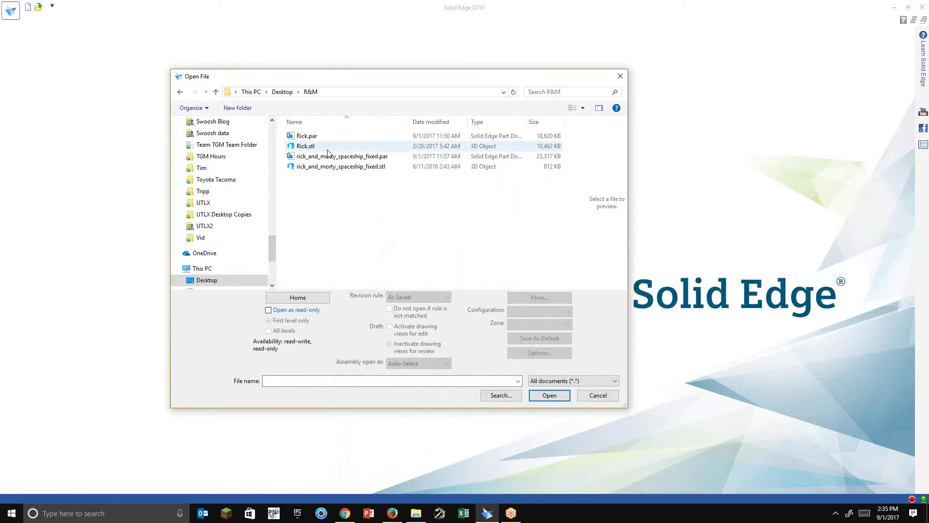
{"action": "double_click", "coordinate": [304, 137]}
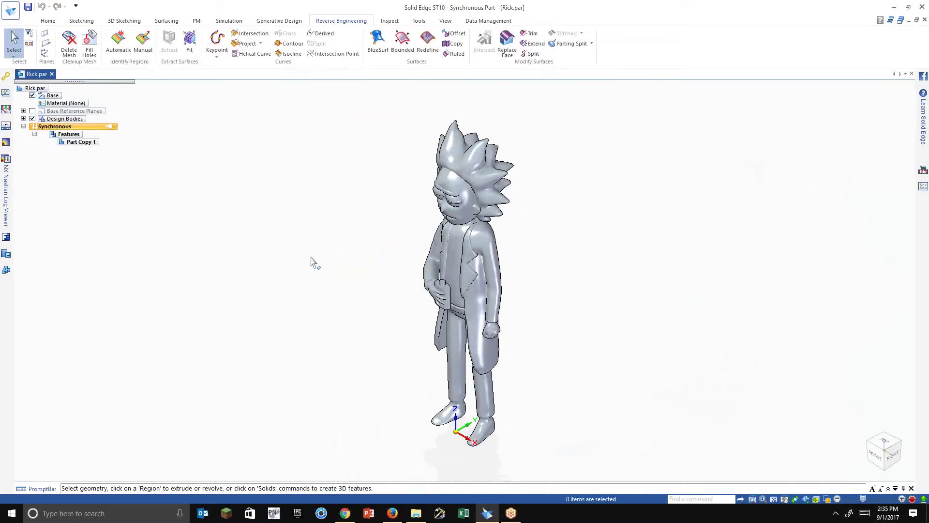
{"action": "middle_click_drag", "start_coordinate": [302, 261], "coordinate": [318, 249]}
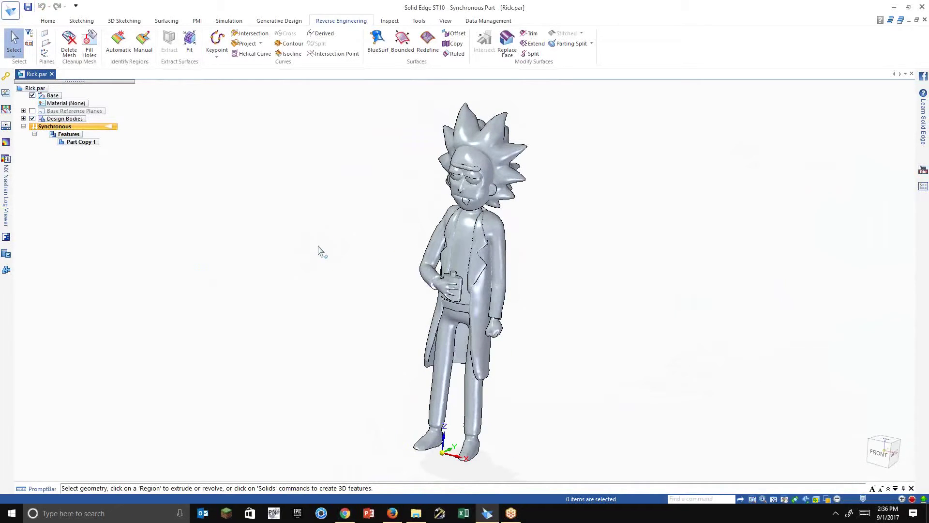
{"action": "middle_click_drag", "start_coordinate": [594, 245], "coordinate": [45, 166]}
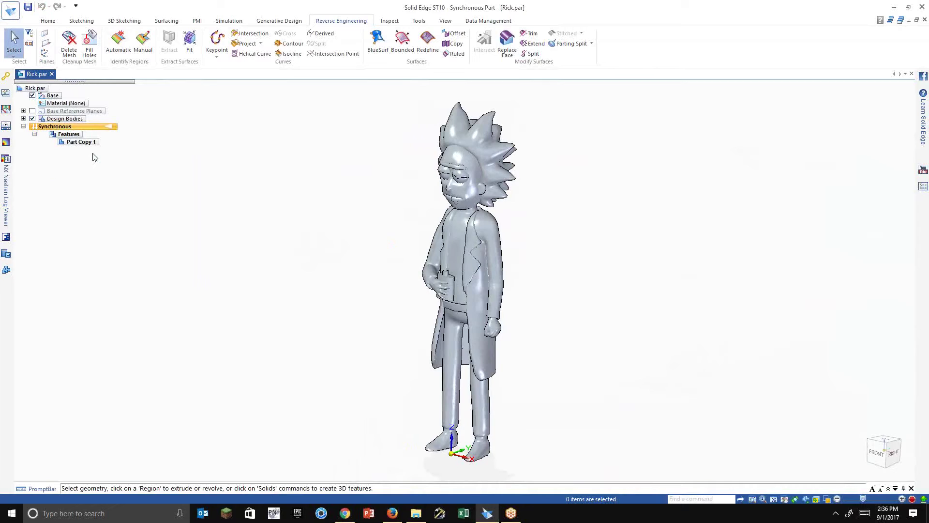
Expand Rick's design bodies and highlight Part Copy 1 to inspect the mesh body behind the feature.
{"action": "left_click", "coordinate": [24, 119]}
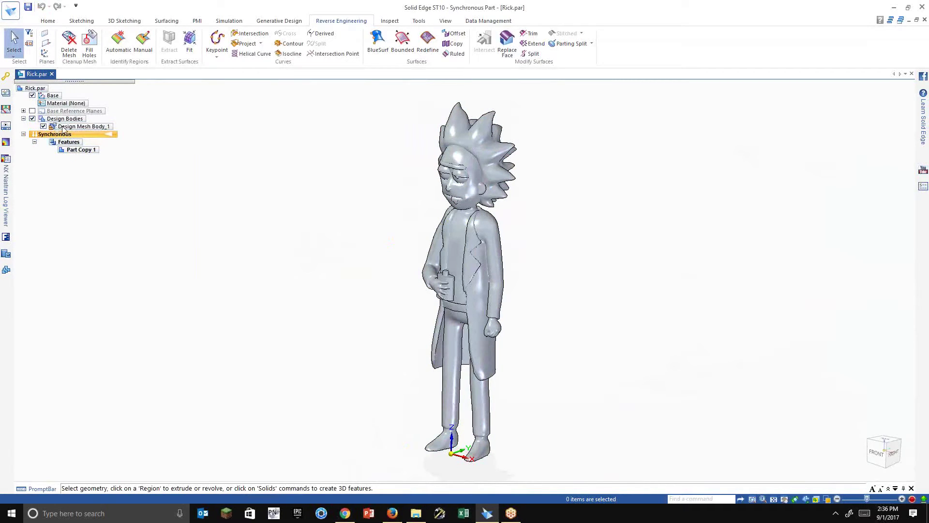
{"action": "left_click", "coordinate": [80, 150]}
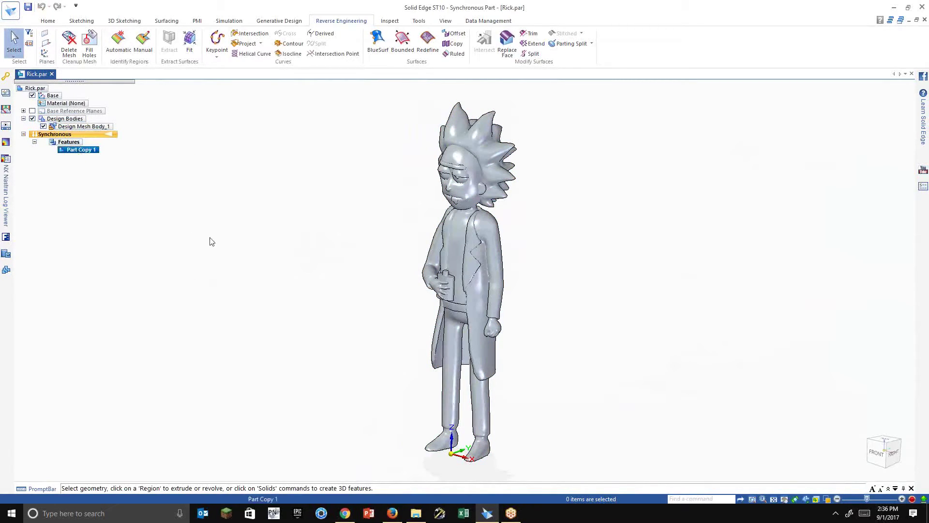
{"action": "left_click", "coordinate": [255, 193]}
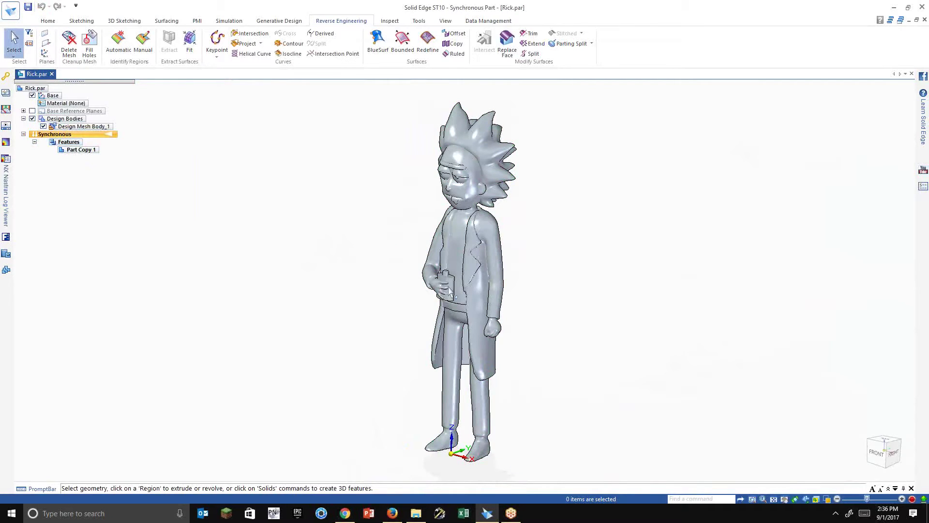
Try to move the Part Copy 1 figure along an axis away from its original position.
{"action": "left_click", "coordinate": [76, 151]}
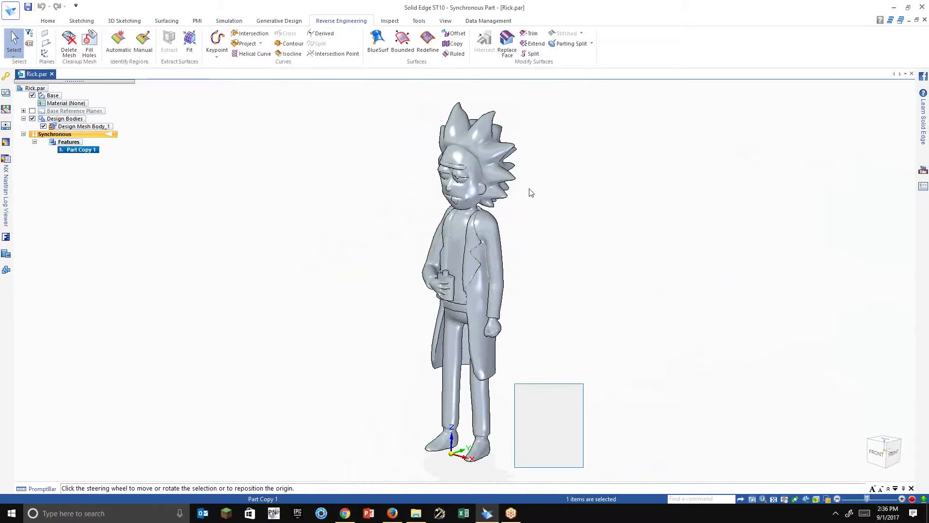
{"action": "scroll", "coordinate": [533, 217], "scroll_direction": "down", "scroll_amount": 2}
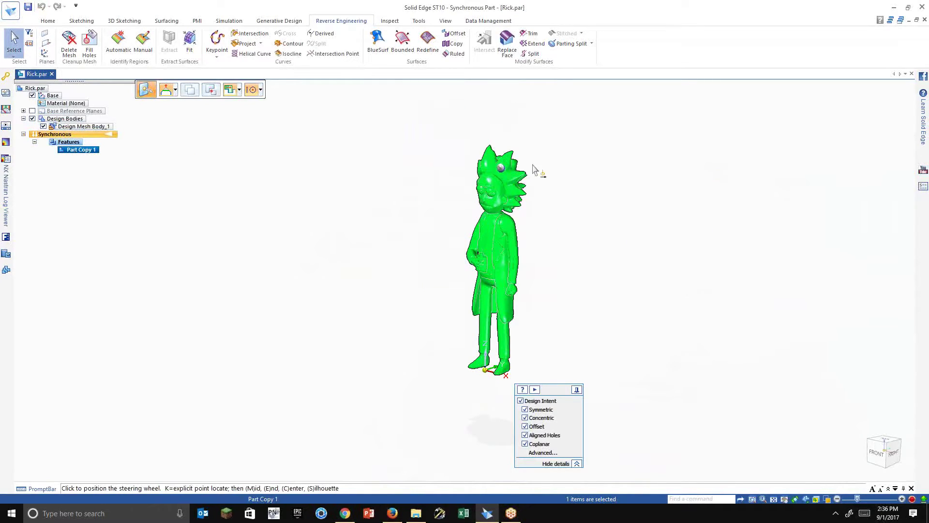
{"action": "left_click", "coordinate": [547, 166]}
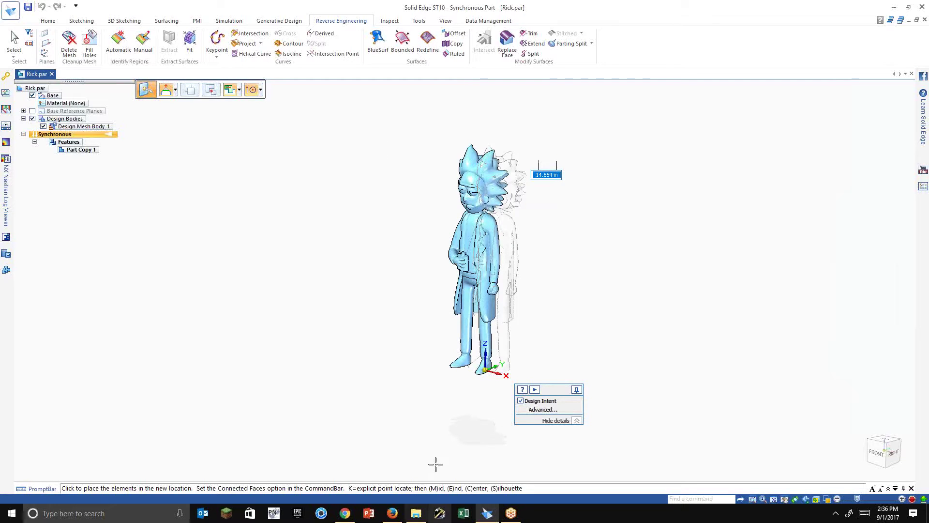
{"action": "left_click", "coordinate": [416, 513]}
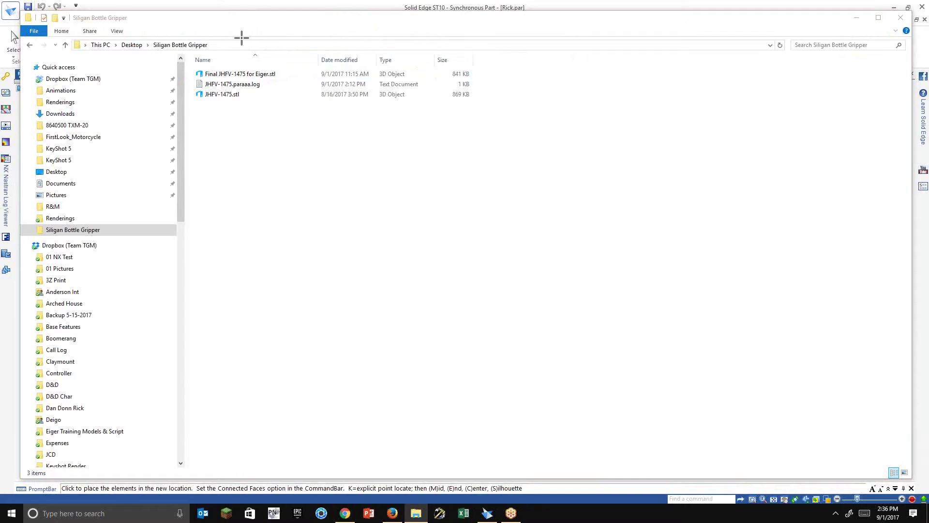
{"action": "left_click", "coordinate": [241, 7]}
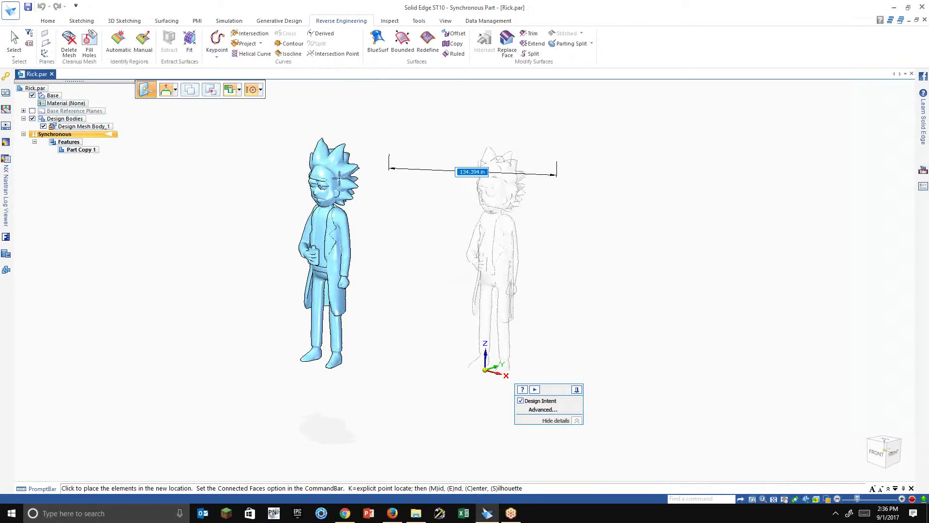
{"action": "left_click", "coordinate": [342, 218]}
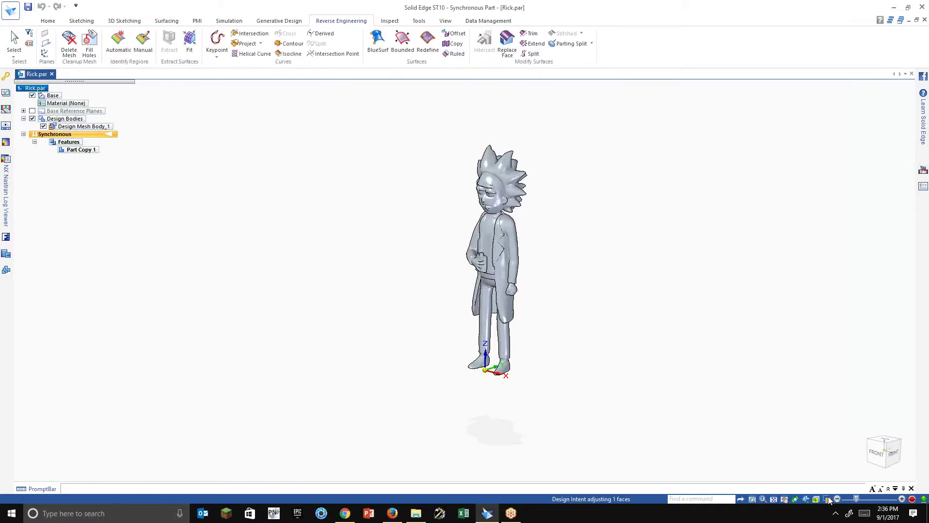
Display the figure in the Wire Frame view style and select Part Copy 1 to reveal its mesh.
{"action": "mouse_move", "coordinate": [829, 501]}
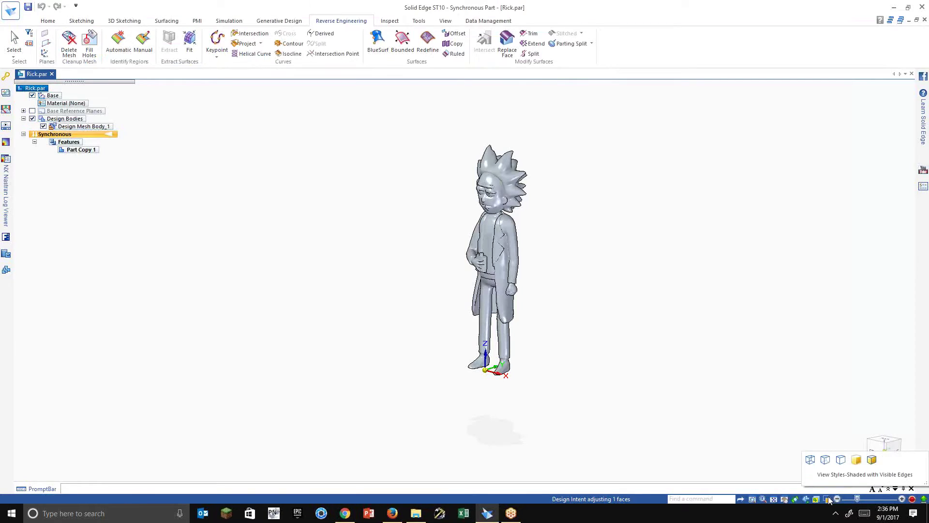
{"action": "left_click", "coordinate": [812, 461]}
{"action": "left_click", "coordinate": [823, 461]}
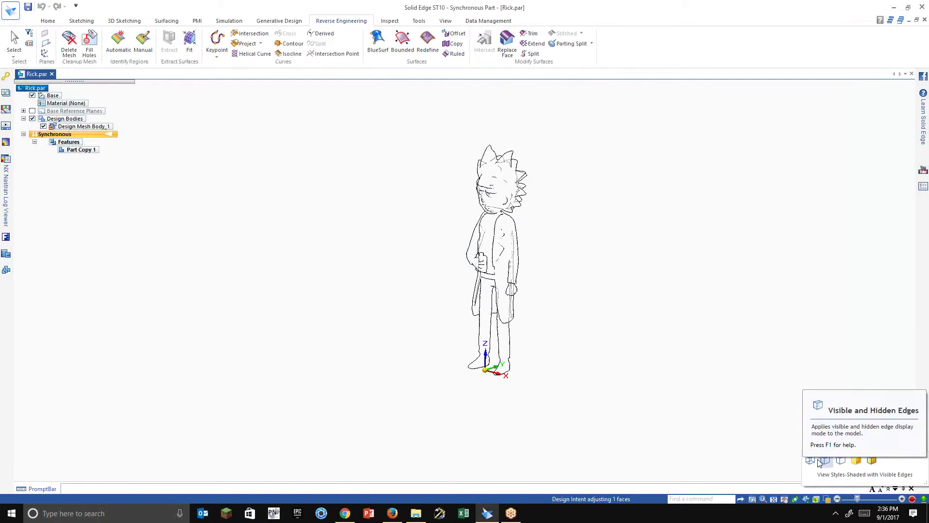
{"action": "left_click", "coordinate": [820, 462]}
{"action": "left_click", "coordinate": [499, 153]}
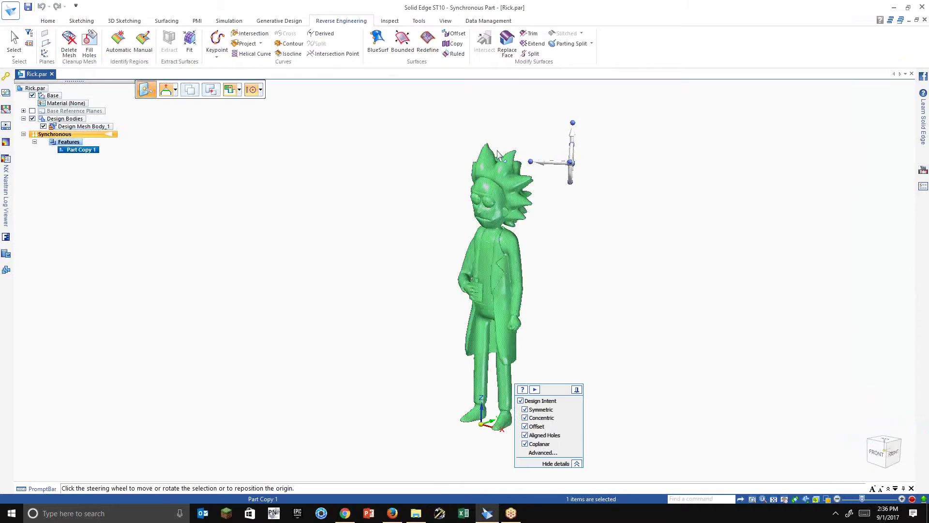
{"action": "scroll", "coordinate": [503, 160], "scroll_direction": "up", "scroll_amount": 1}
{"action": "scroll", "coordinate": [514, 174], "scroll_direction": "up", "scroll_amount": 1}
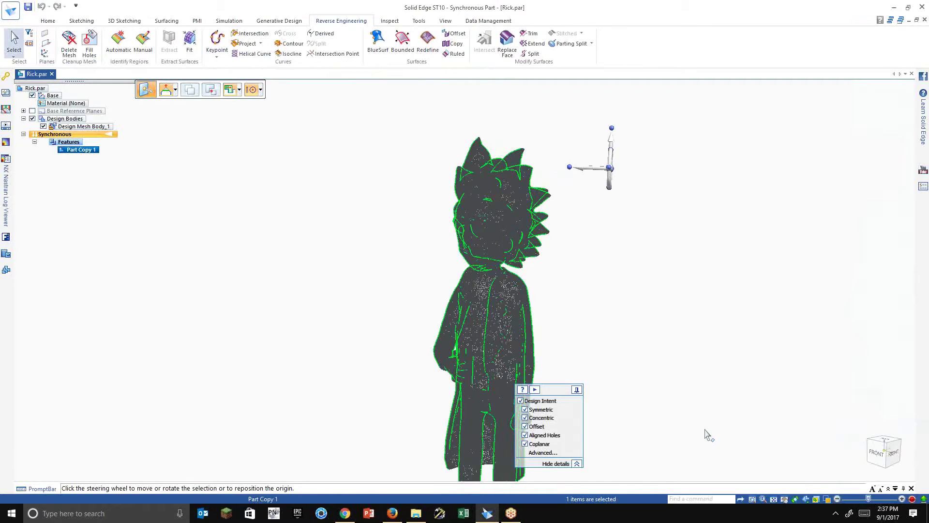
Examine the mesh triangles on Rick's head up close, and restore the shaded view style with visible edges on the whole figure.
{"action": "left_click", "coordinate": [753, 499]}
{"action": "left_click_drag", "start_coordinate": [465, 239], "coordinate": [526, 274]}
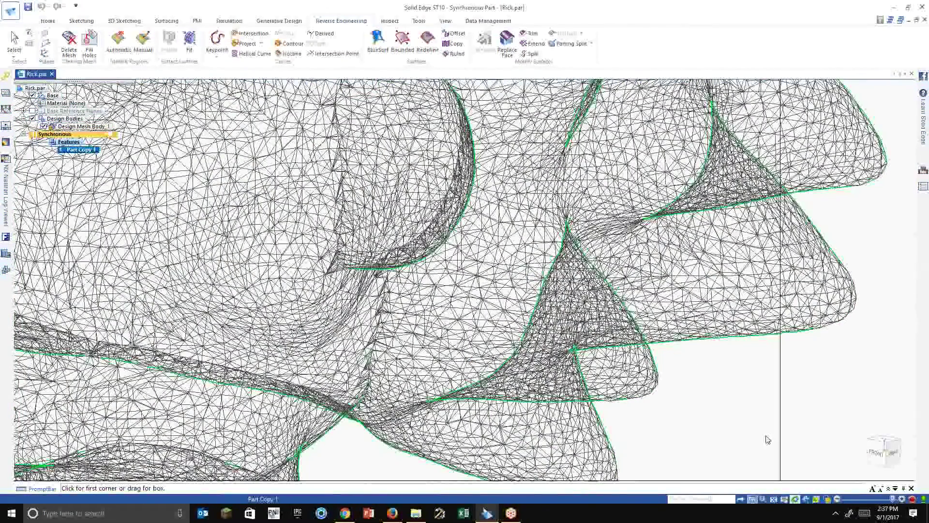
{"action": "left_click", "coordinate": [774, 499]}
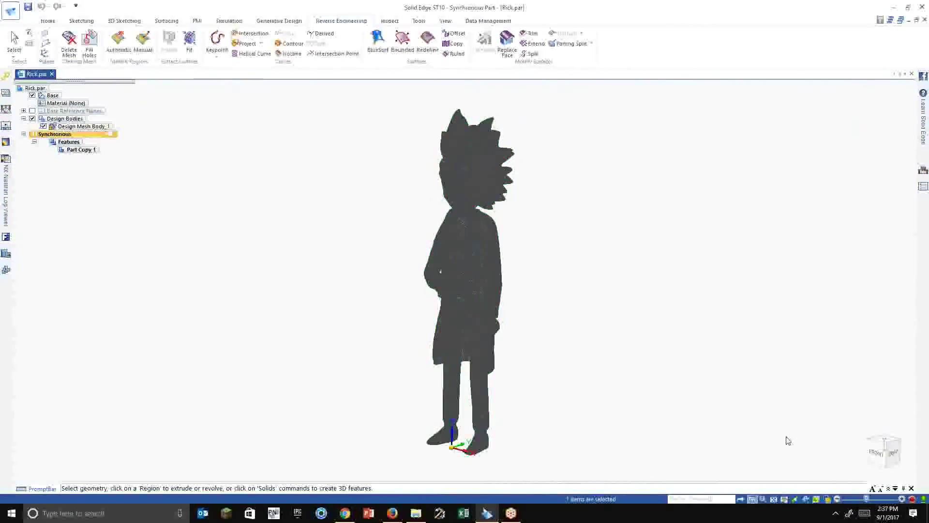
{"action": "left_click", "coordinate": [828, 498]}
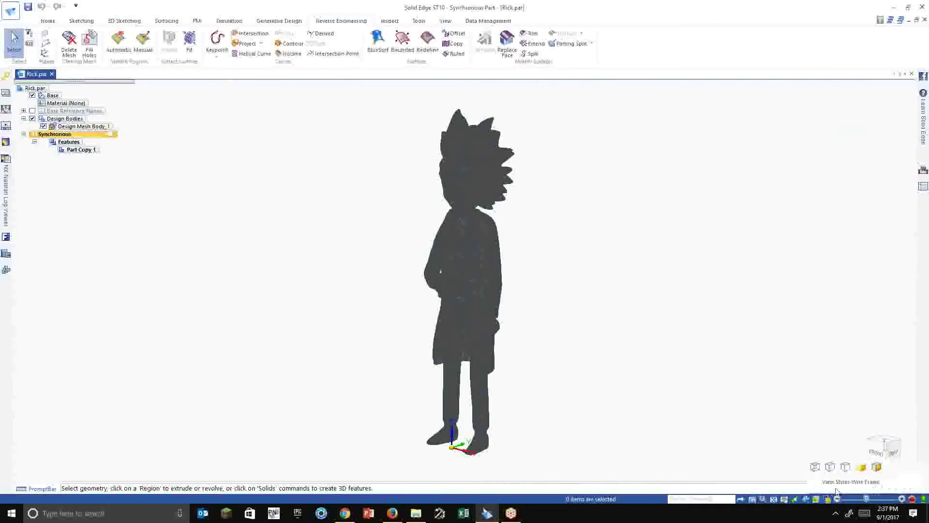
{"action": "left_click", "coordinate": [861, 466]}
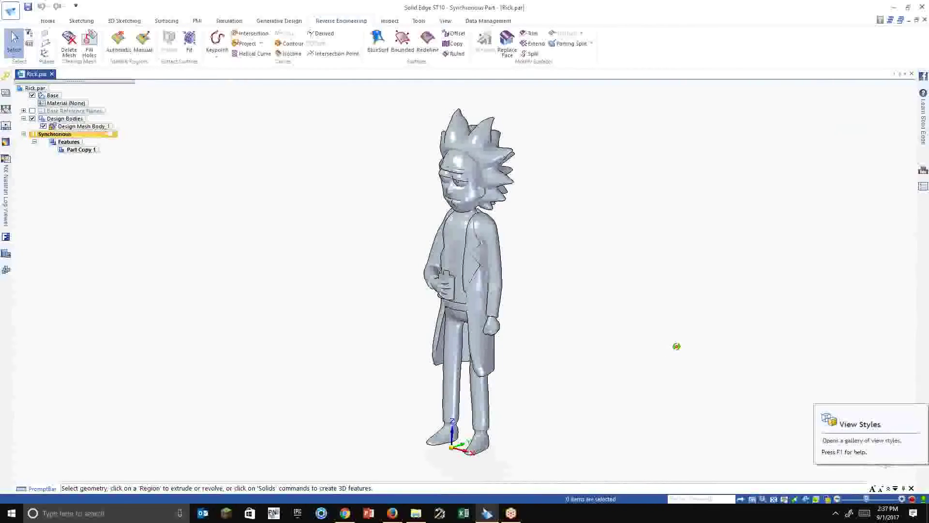
Open rick_and_morty_spaceship_fixed.par from the R&M folder and close it again.
{"action": "left_click", "coordinate": [10, 10]}
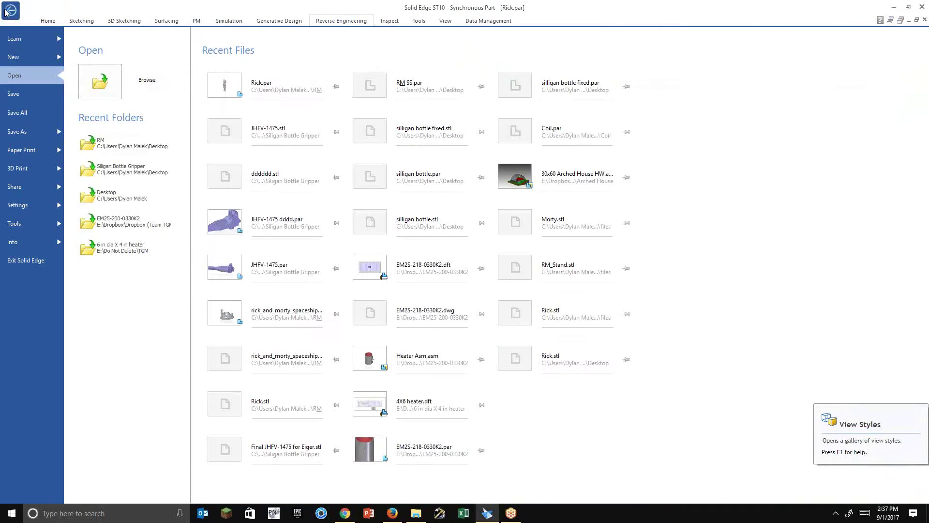
{"action": "left_click", "coordinate": [105, 97]}
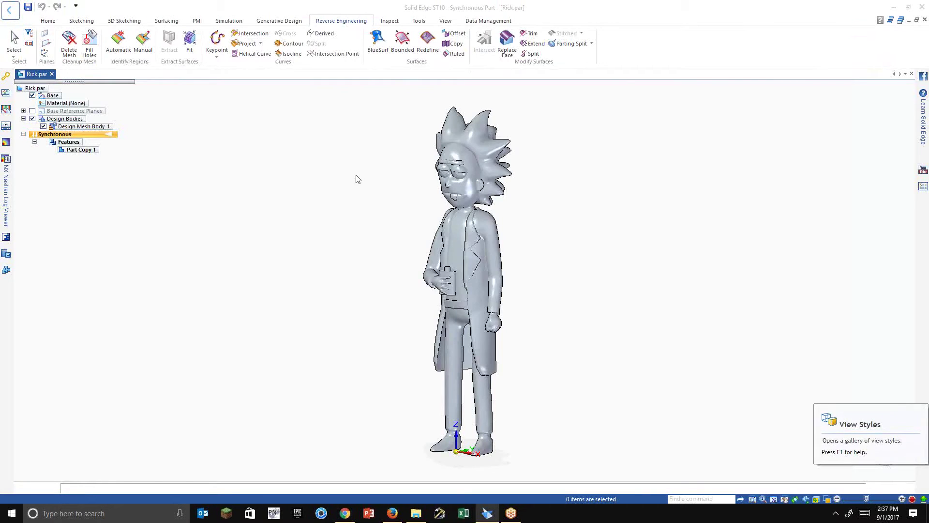
{"action": "double_click", "coordinate": [332, 156]}
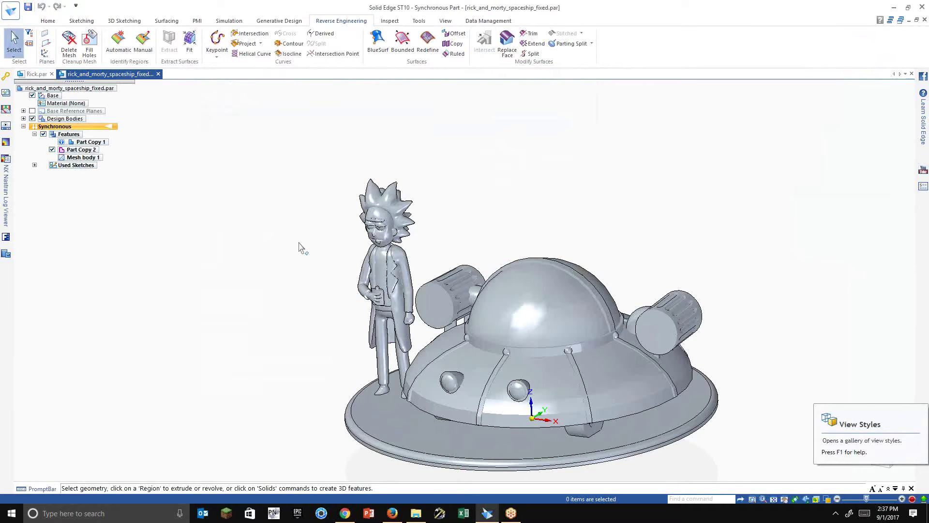
{"action": "left_click", "coordinate": [158, 74]}
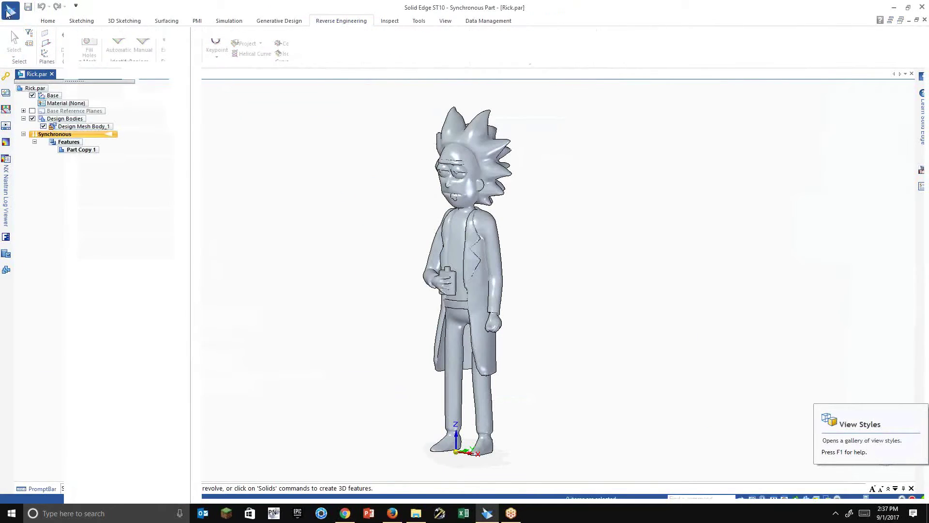
Open rick_and_morty_spaceship_fixed.stl from the R&M folder using the ANSI Inch part template.
{"action": "left_click", "coordinate": [6, 13]}
{"action": "left_click", "coordinate": [9, 11]}
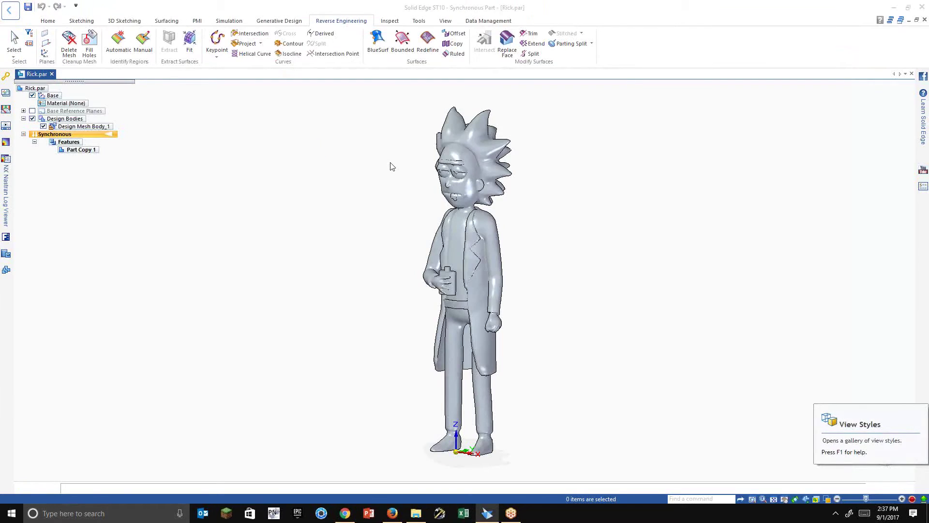
{"action": "key", "text": "ctrl+o"}
{"action": "left_click", "coordinate": [329, 166]}
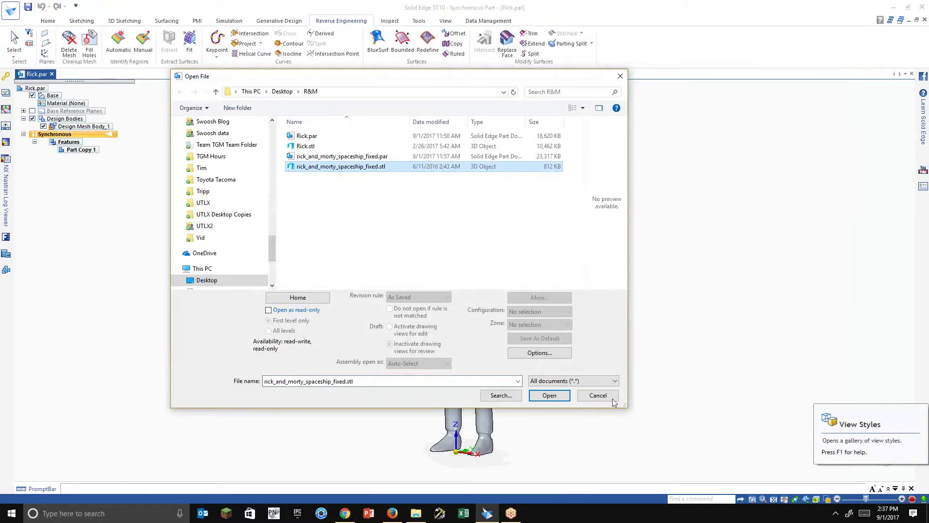
{"action": "left_click", "coordinate": [560, 397]}
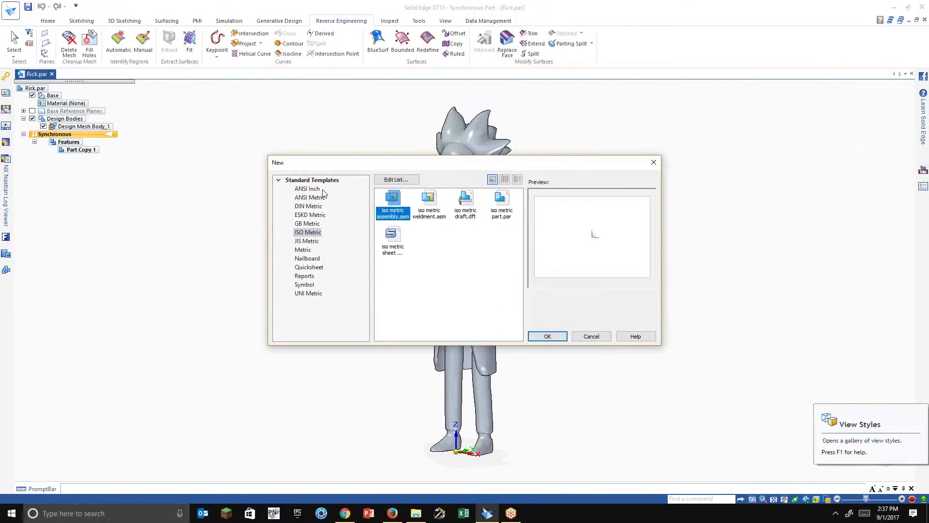
{"action": "left_click", "coordinate": [320, 189]}
{"action": "left_click", "coordinate": [502, 203]}
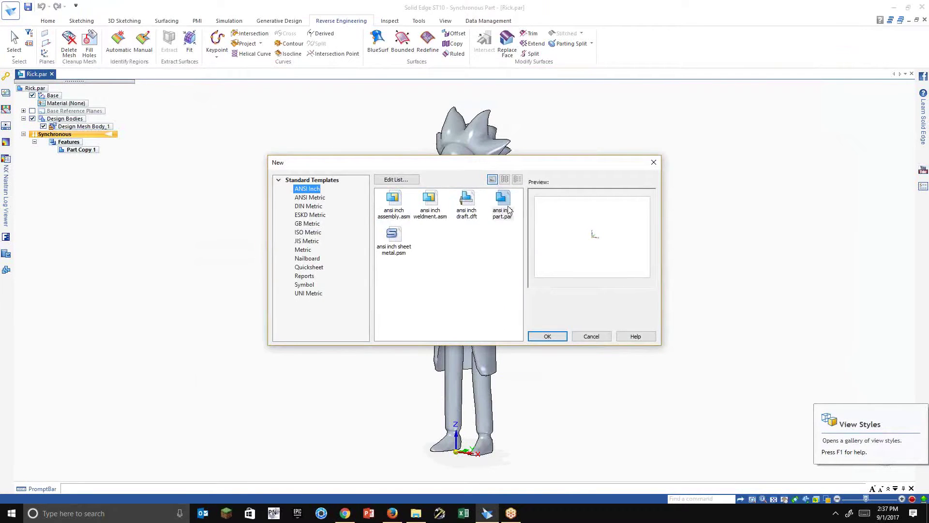
{"action": "left_click", "coordinate": [547, 336]}
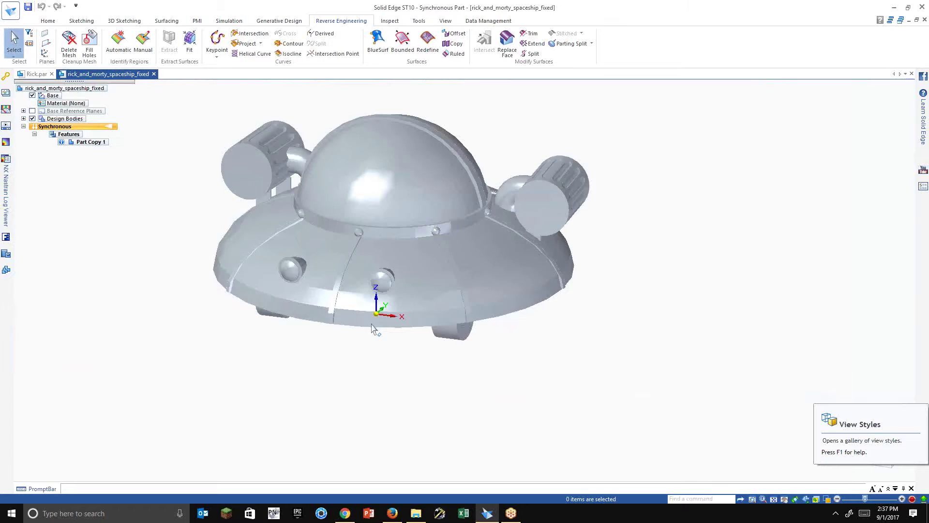
Show the spaceship's design mesh body and save the part as rick_and_morty_spaceship_fixed.par in the R&M folder, replacing the existing file.
{"action": "left_click", "coordinate": [23, 119]}
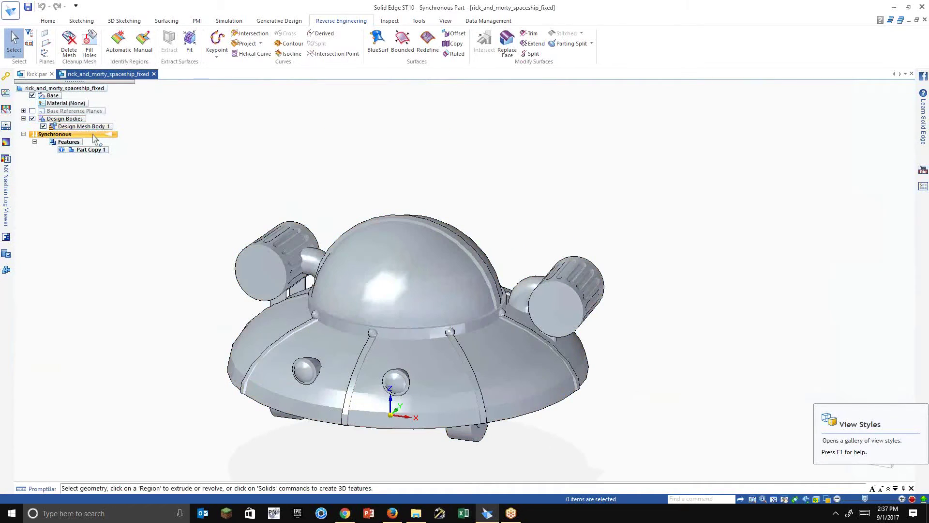
{"action": "left_click", "coordinate": [27, 7]}
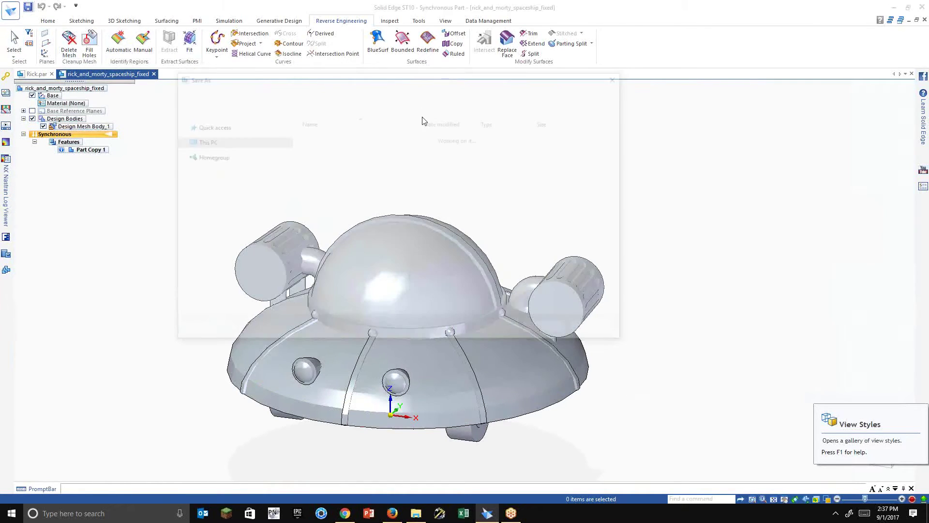
{"action": "left_click", "coordinate": [550, 330]}
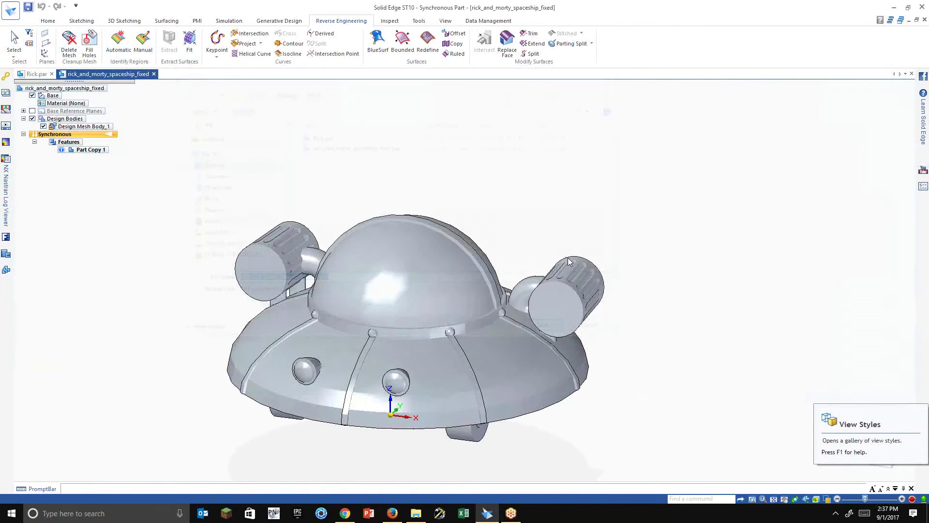
{"action": "left_click", "coordinate": [469, 270]}
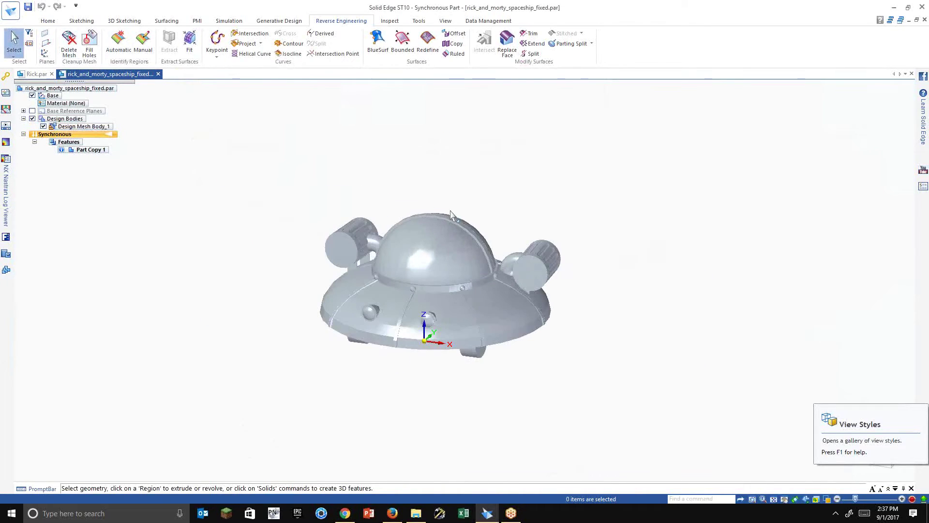
Insert a part copy of Rick.par from the R&M folder as a design body with solid bodies merged.
{"action": "scroll", "coordinate": [450, 212], "scroll_direction": "up", "scroll_amount": 2}
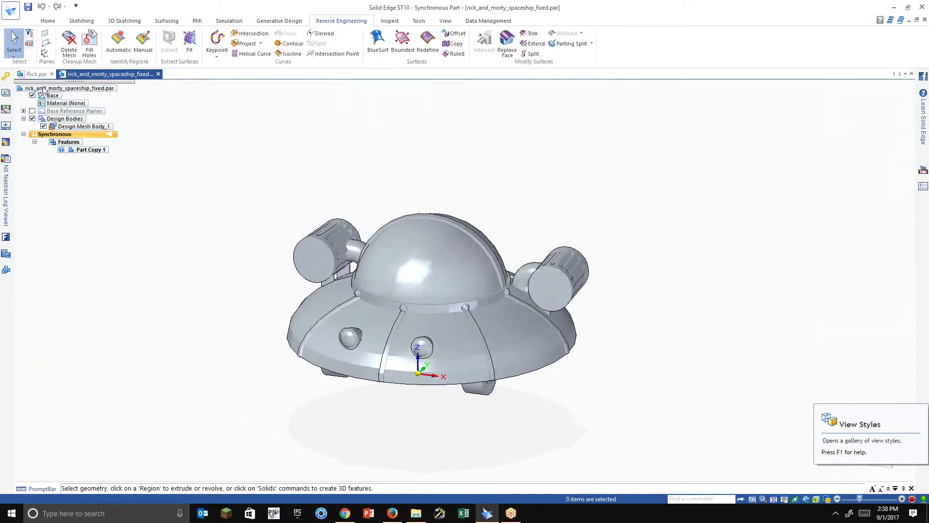
{"action": "left_click", "coordinate": [48, 22]}
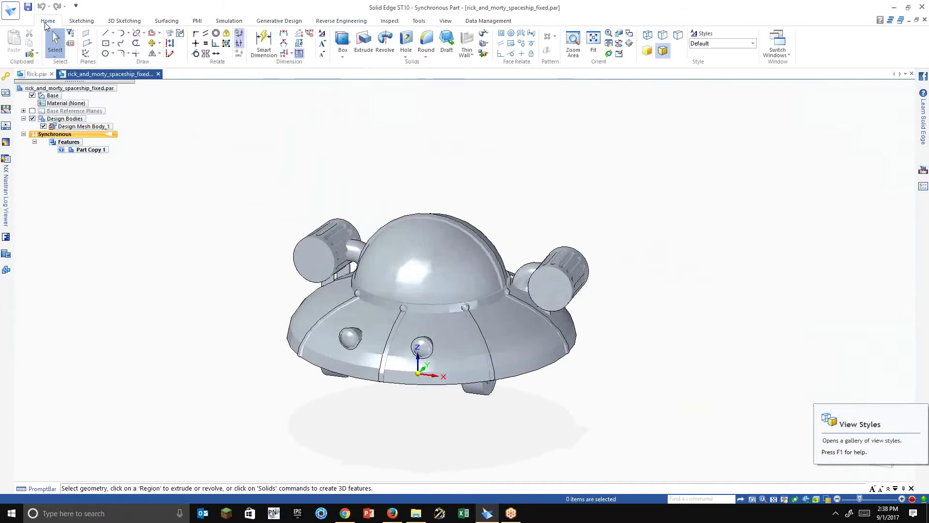
{"action": "left_click", "coordinate": [36, 56]}
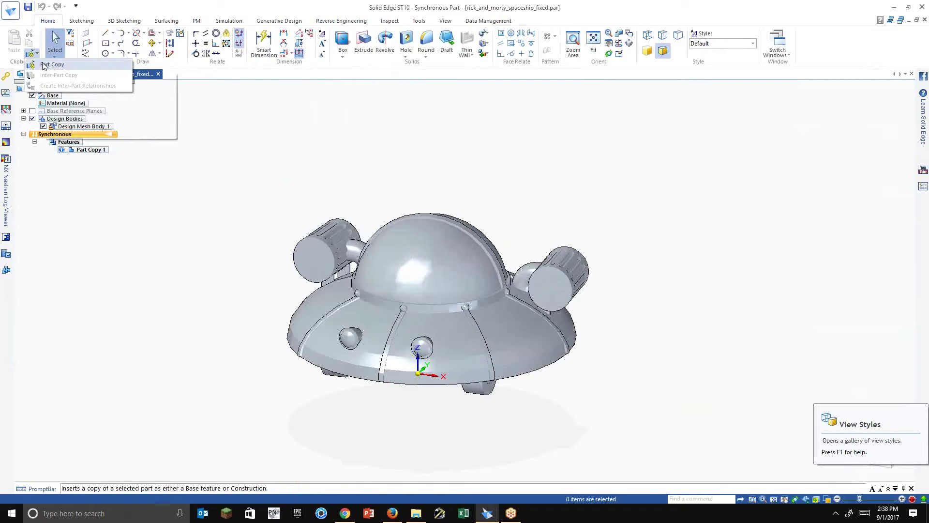
{"action": "left_click", "coordinate": [43, 64]}
{"action": "left_click", "coordinate": [307, 136]}
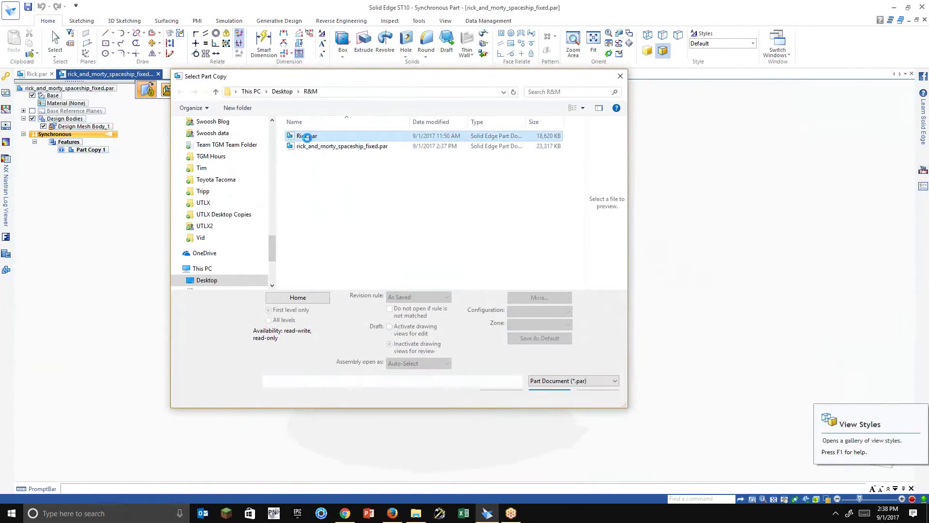
{"action": "left_click", "coordinate": [552, 393]}
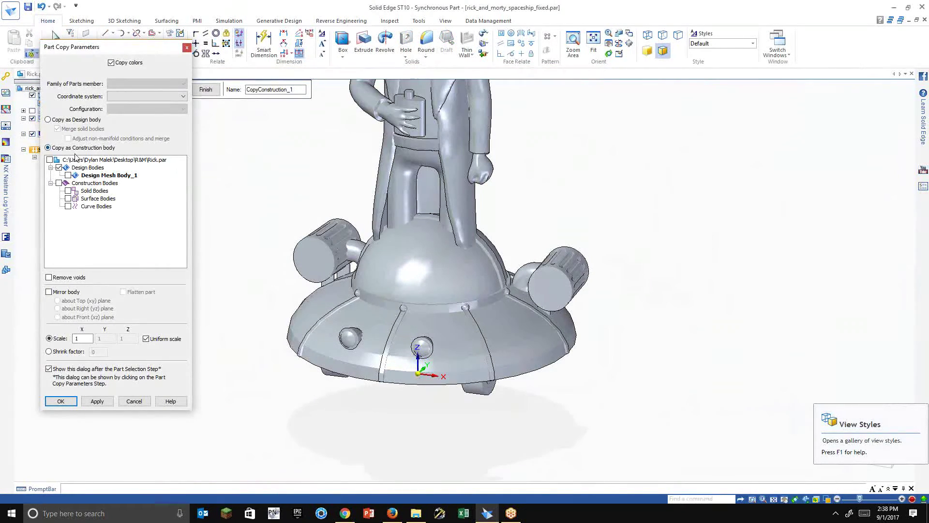
{"action": "left_click", "coordinate": [68, 121]}
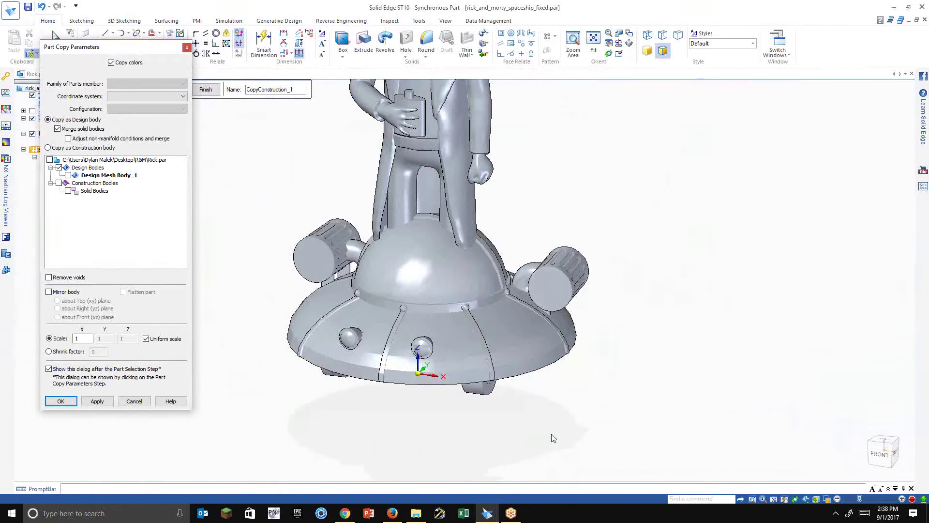
{"action": "scroll", "coordinate": [553, 438], "scroll_direction": "down", "scroll_amount": 3}
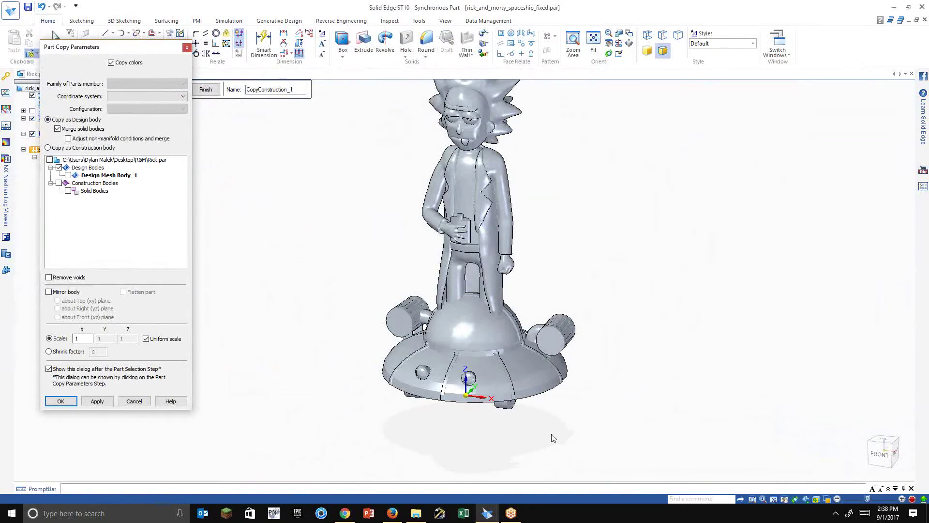
{"action": "left_click", "coordinate": [61, 401]}
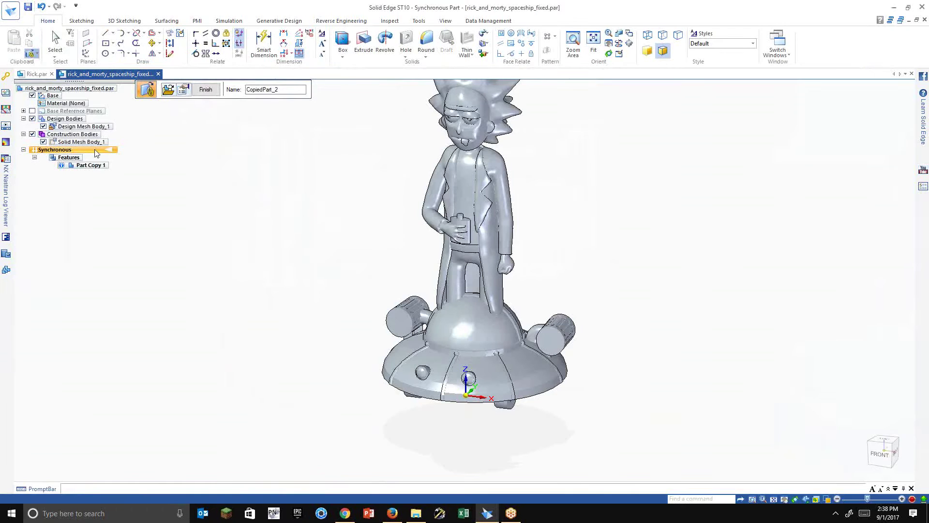
{"action": "left_click", "coordinate": [216, 91]}
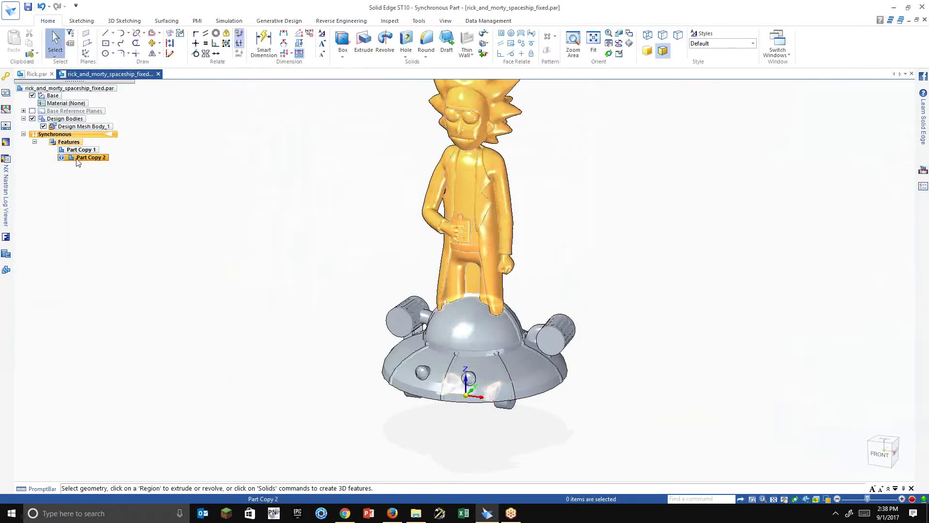
Try to move the copied Rick sideways with the steering wheel, and undo both the move and the part copy.
{"action": "left_click", "coordinate": [77, 161]}
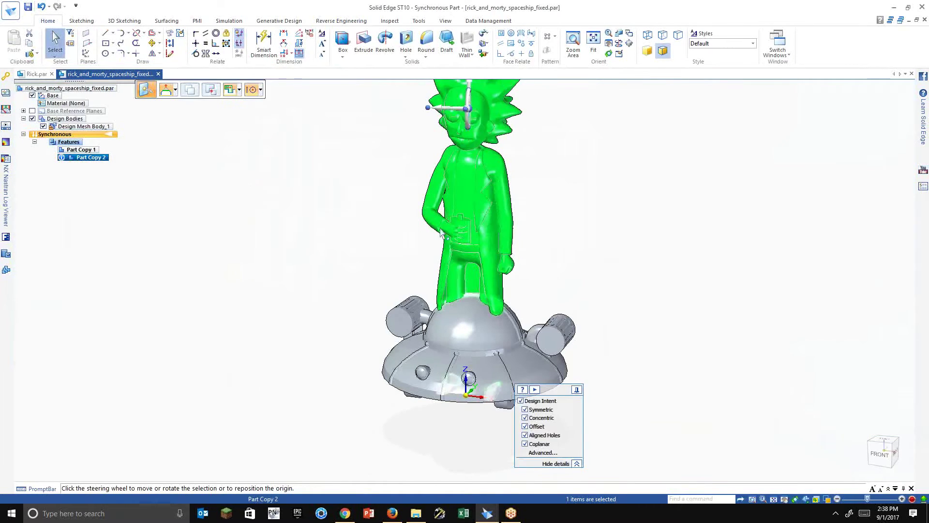
{"action": "left_click", "coordinate": [466, 117]}
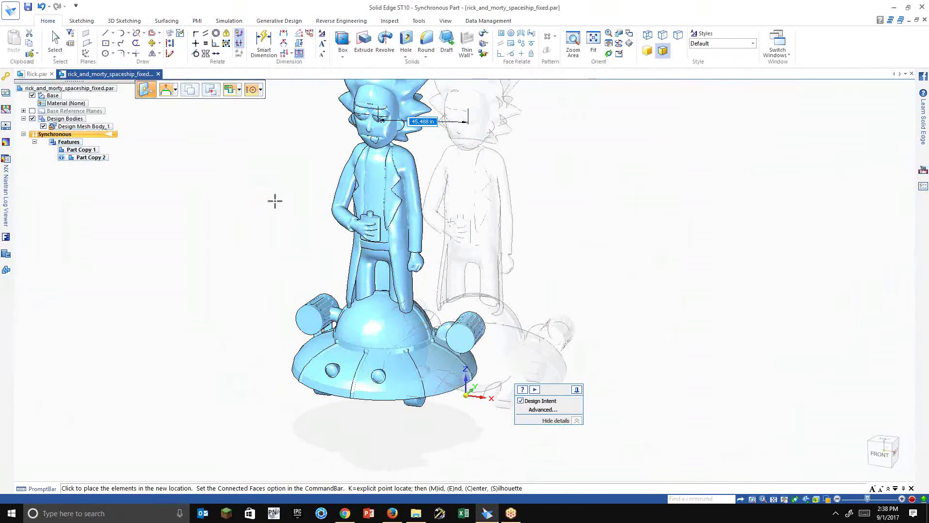
{"action": "left_click", "coordinate": [344, 514]}
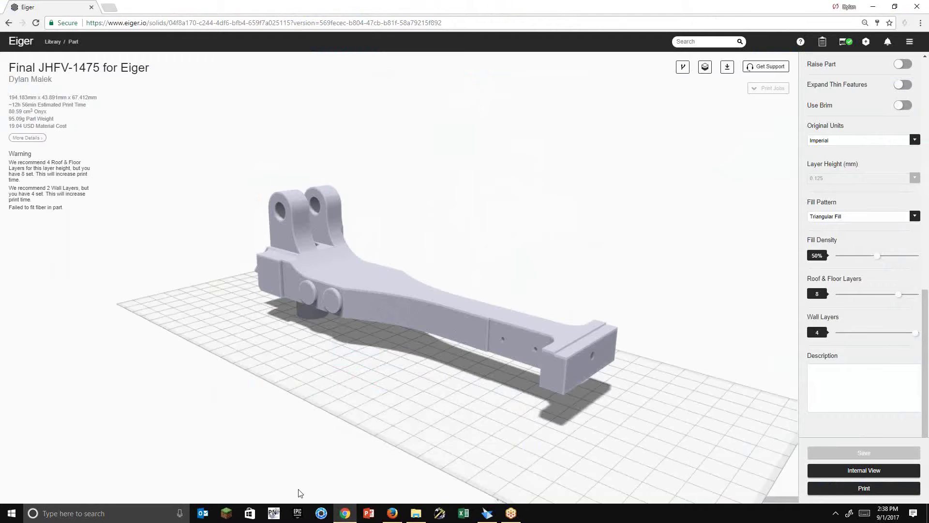
{"action": "left_click", "coordinate": [344, 517]}
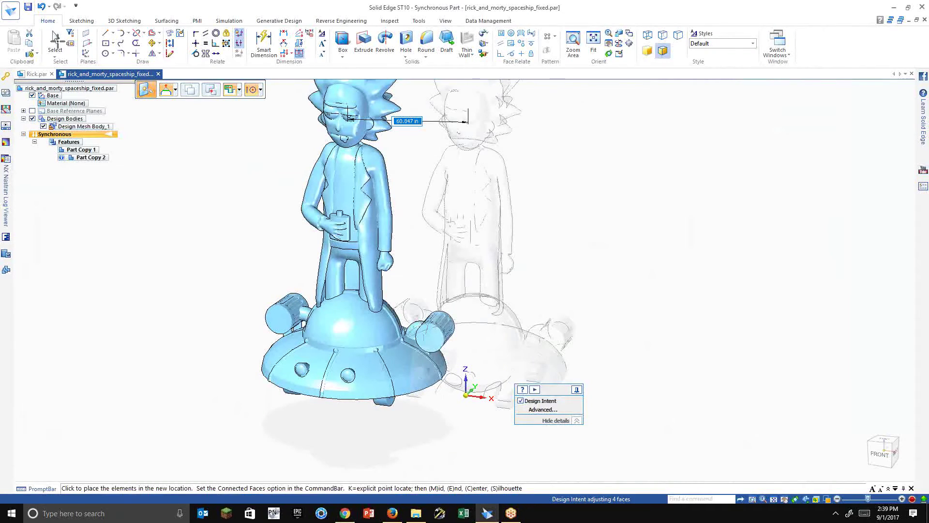
{"action": "left_click", "coordinate": [57, 43]}
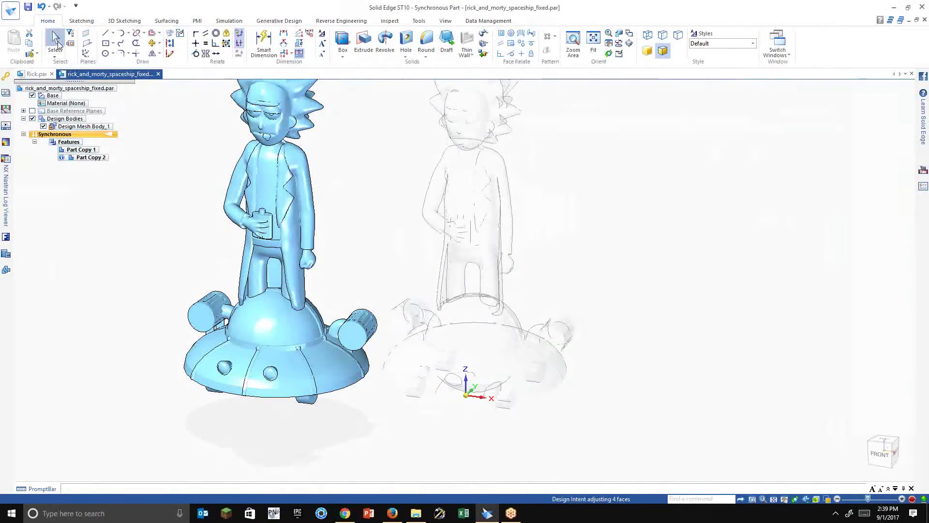
{"action": "left_click", "coordinate": [193, 190]}
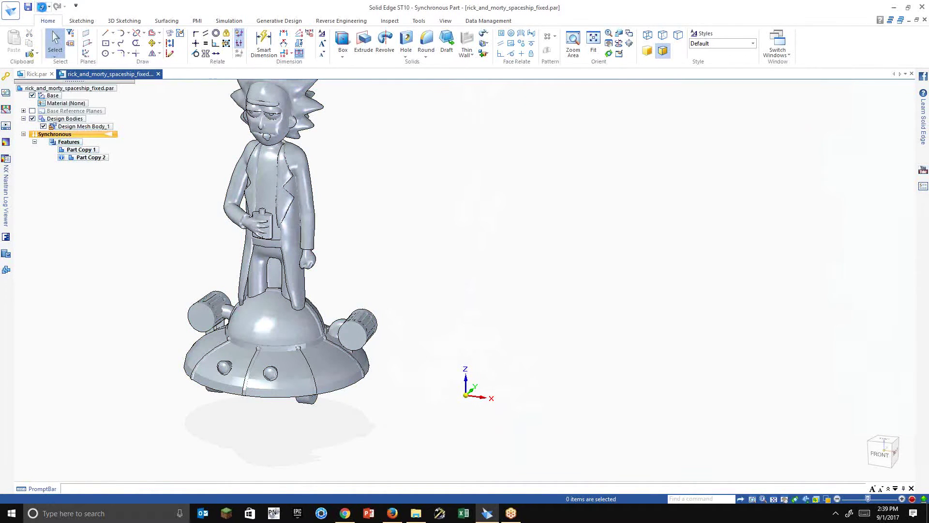
{"action": "left_click", "coordinate": [42, 7]}
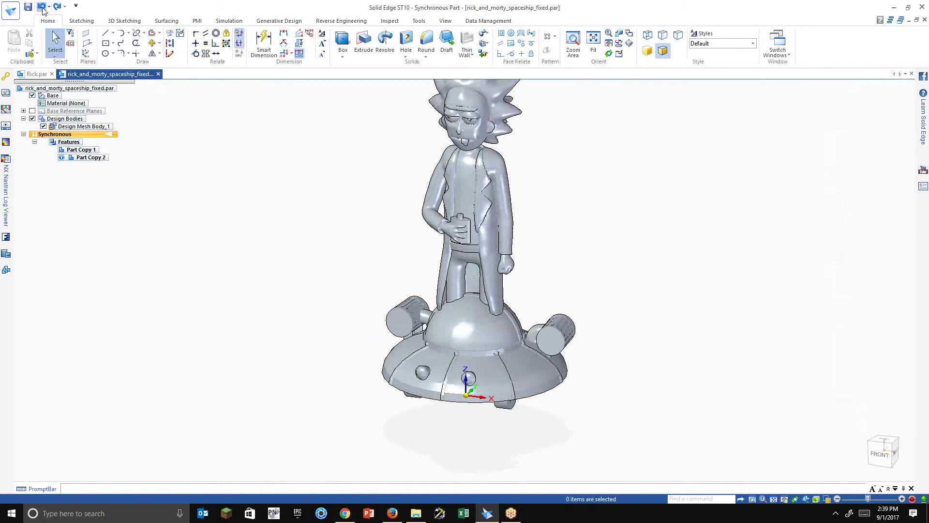
Insert a part copy of Rick.par from the R&M folder as a construction body at scale 1.
{"action": "left_click", "coordinate": [35, 53]}
{"action": "left_click", "coordinate": [53, 67]}
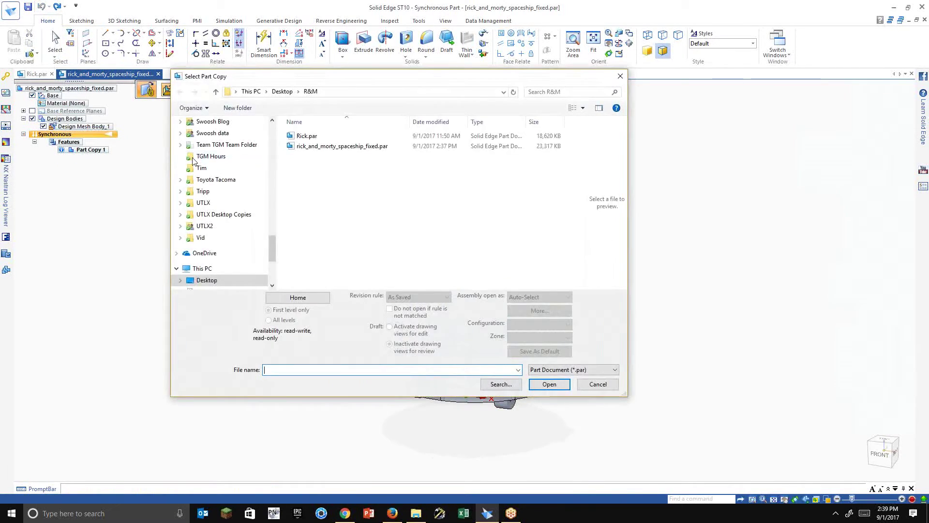
{"action": "left_click", "coordinate": [313, 137]}
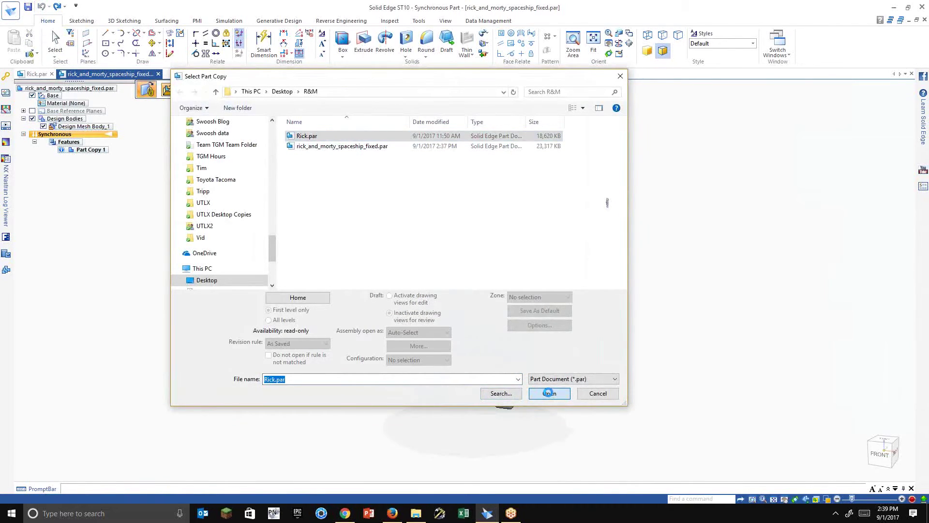
{"action": "left_click", "coordinate": [550, 385]}
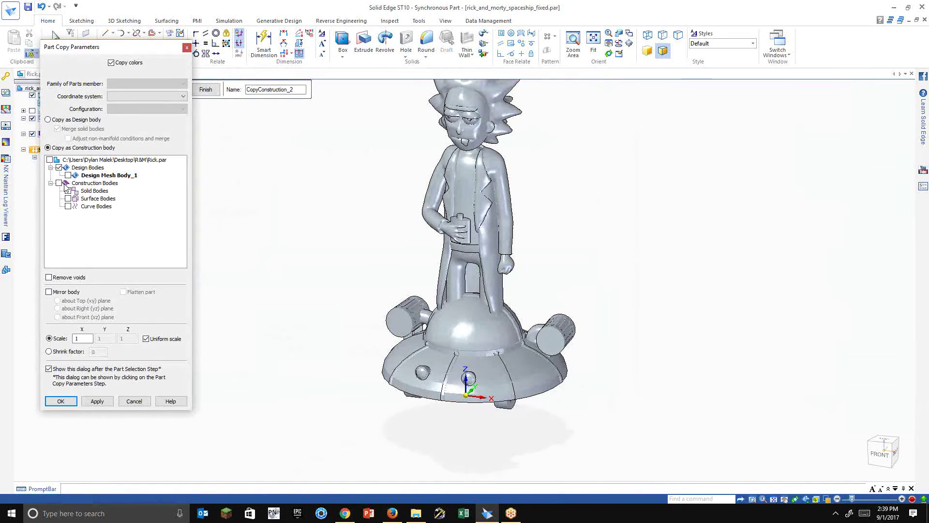
{"action": "left_click_drag", "start_coordinate": [109, 48], "coordinate": [204, 60]}
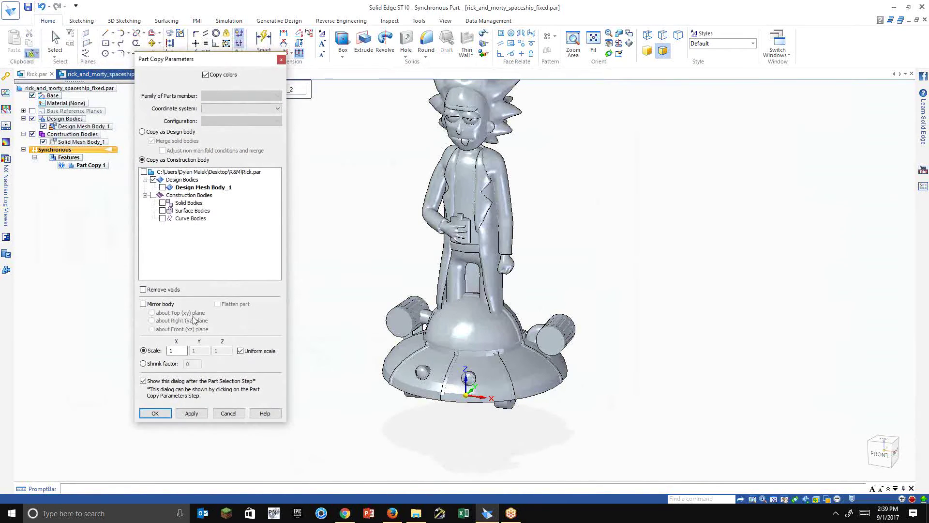
{"action": "left_click", "coordinate": [154, 414]}
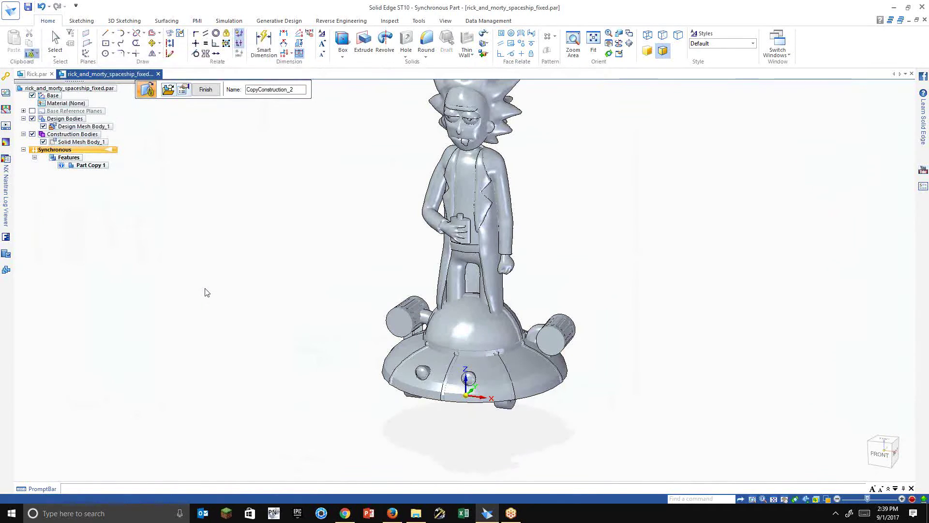
{"action": "left_click", "coordinate": [210, 93]}
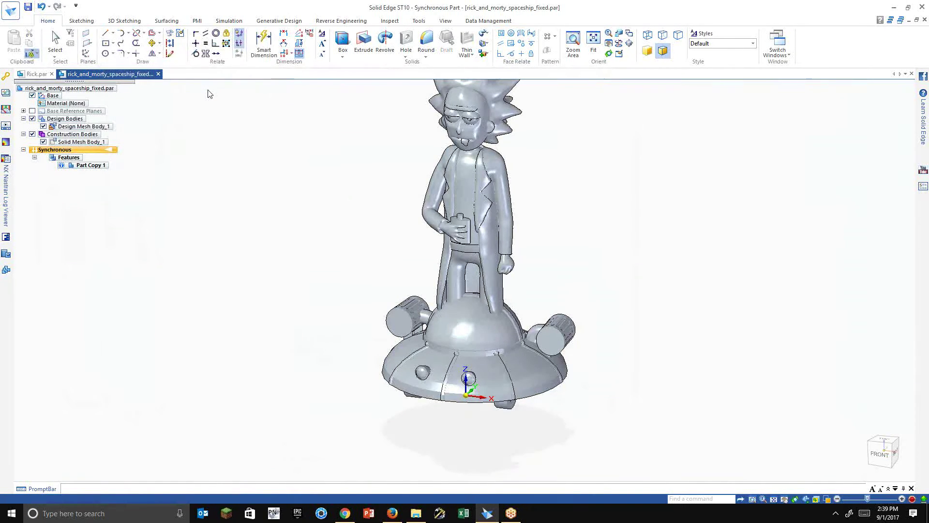
Move Rick's construction mesh body out of the spaceship so that he stands beside it.
{"action": "left_click", "coordinate": [69, 141]}
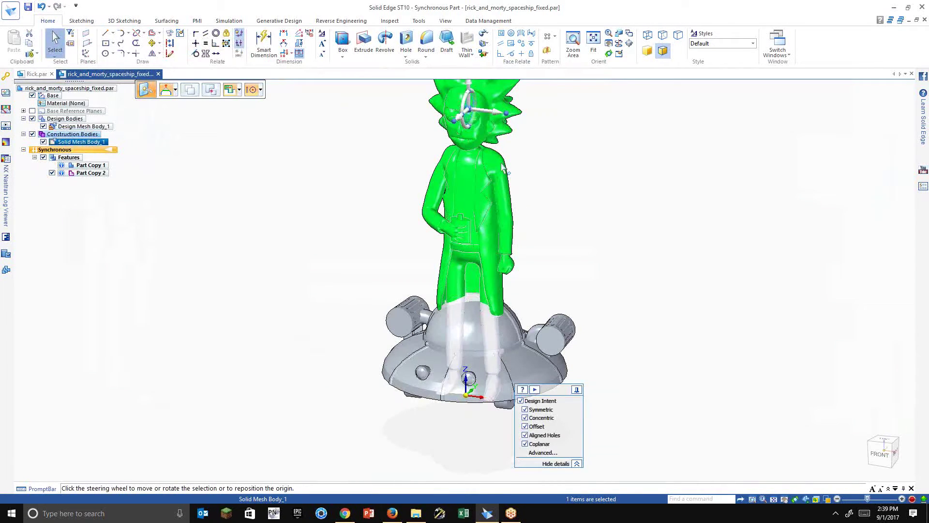
{"action": "left_click", "coordinate": [498, 121]}
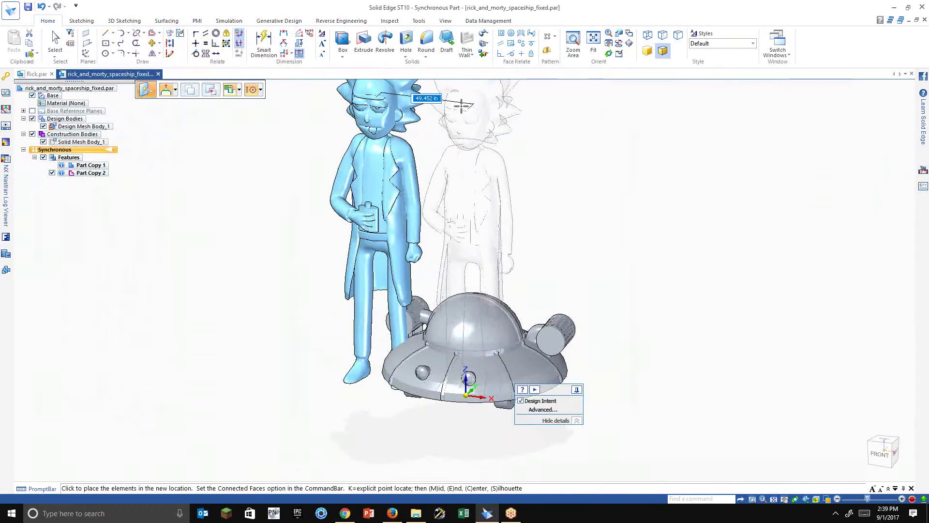
{"action": "left_click", "coordinate": [584, 324]}
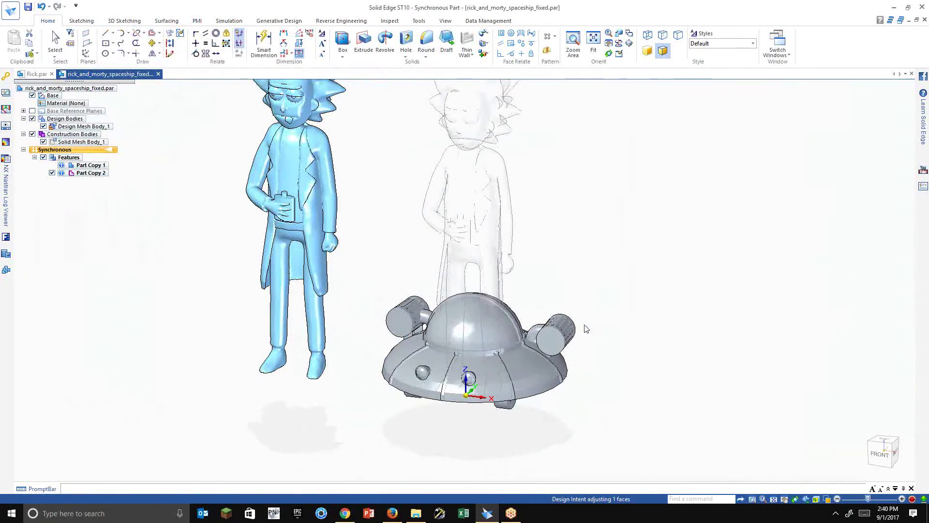
Scale the spaceship's design mesh body by a factor of 2 about the base origin.
{"action": "left_click", "coordinate": [484, 54]}
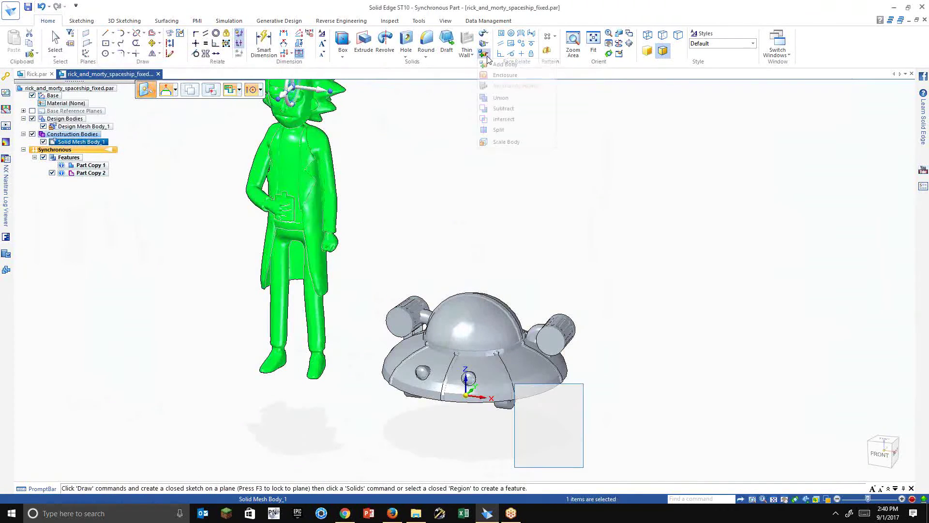
{"action": "left_click", "coordinate": [511, 154]}
{"action": "left_click", "coordinate": [489, 316]}
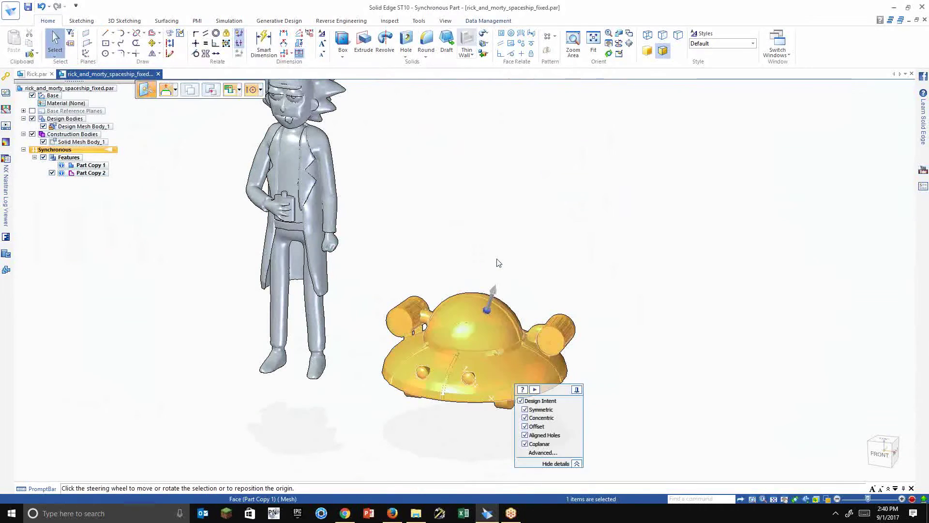
{"action": "left_click", "coordinate": [484, 53]}
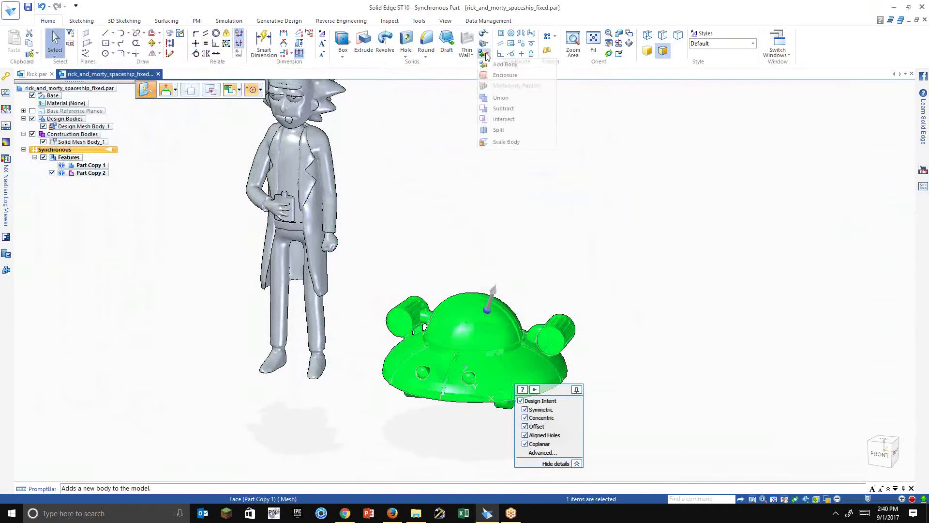
{"action": "left_click", "coordinate": [506, 142]}
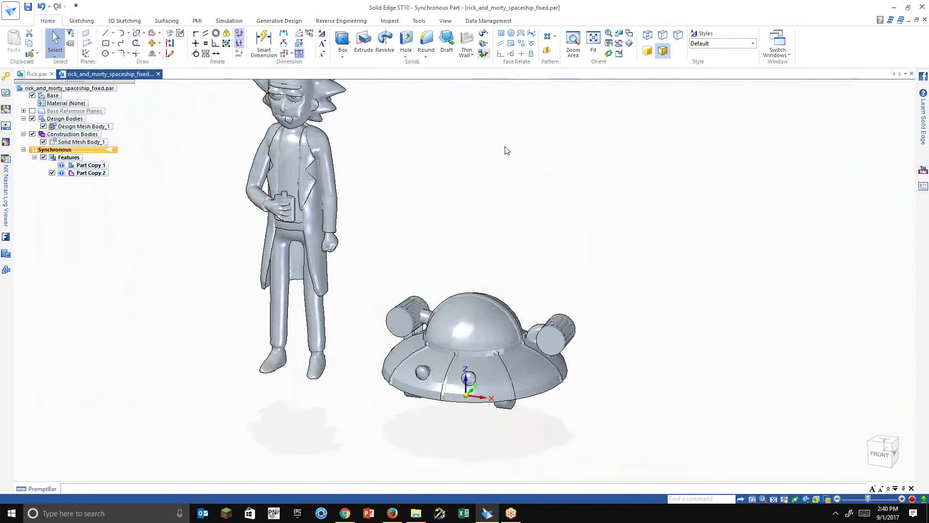
{"action": "left_click", "coordinate": [513, 367]}
{"action": "left_click", "coordinate": [216, 89]}
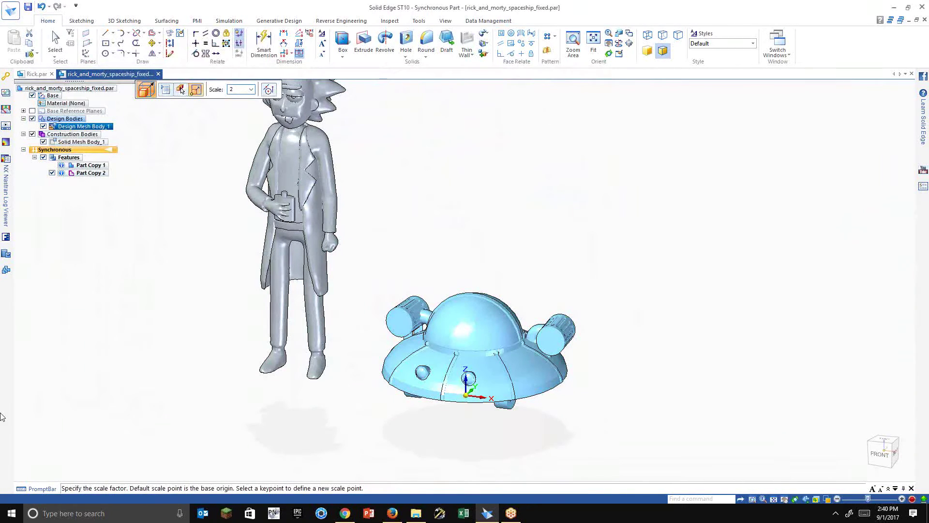
{"action": "key", "text": "Return"}
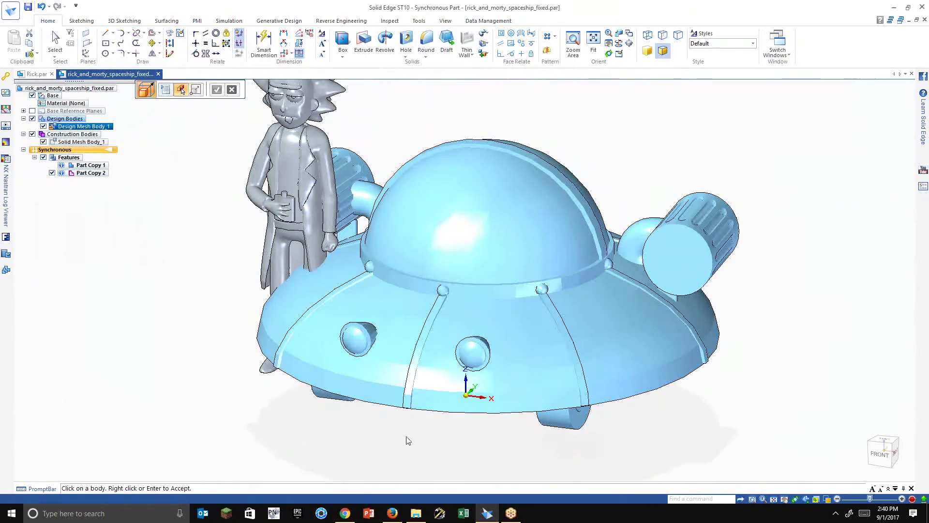
{"action": "left_click", "coordinate": [882, 455]}
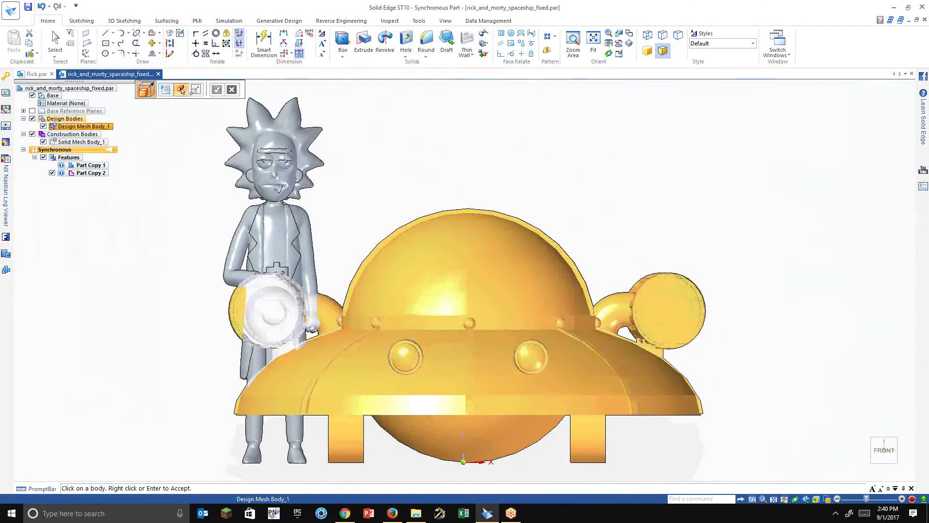
{"action": "middle_click_drag", "start_coordinate": [454, 264], "coordinate": [450, 290]}
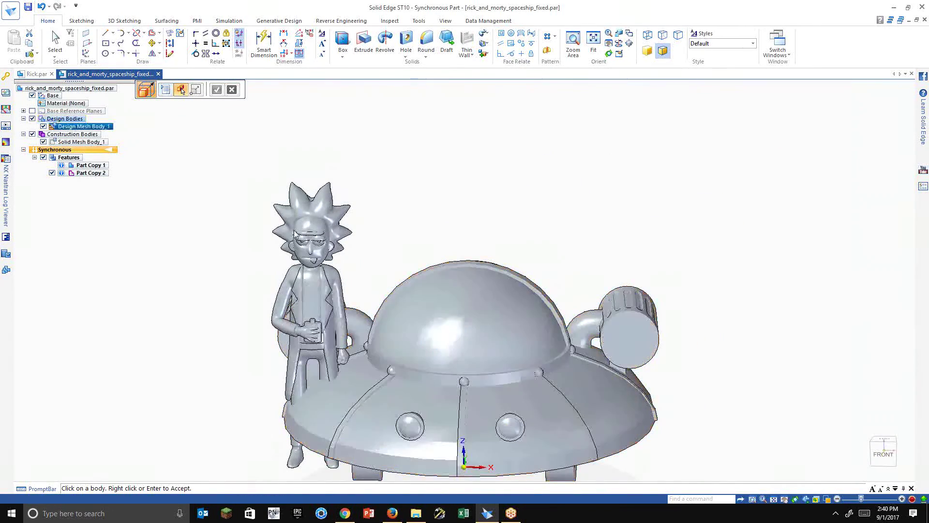
{"action": "left_click", "coordinate": [315, 233]}
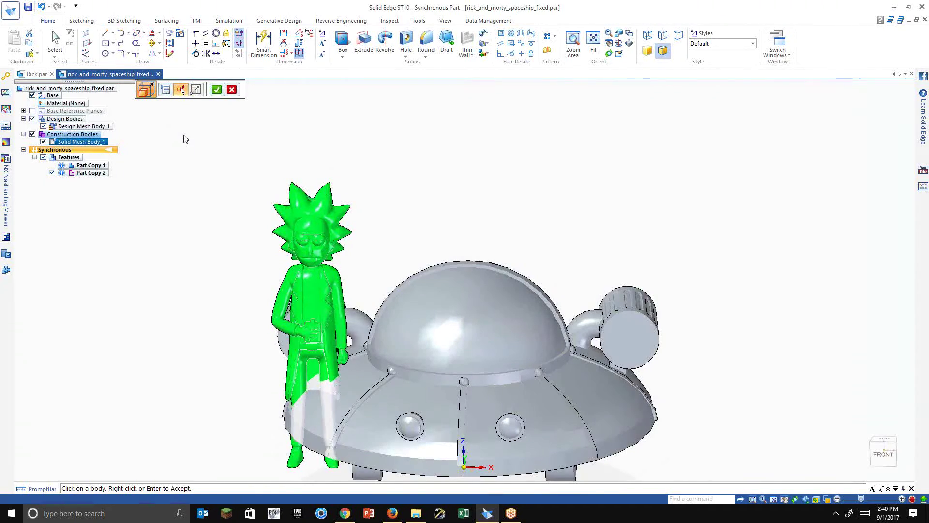
{"action": "key", "text": "Return"}
Move Rick's construction mesh body along the X axis until he stands clear of the spaceship with a small gap between them.
{"action": "left_click", "coordinate": [337, 257]}
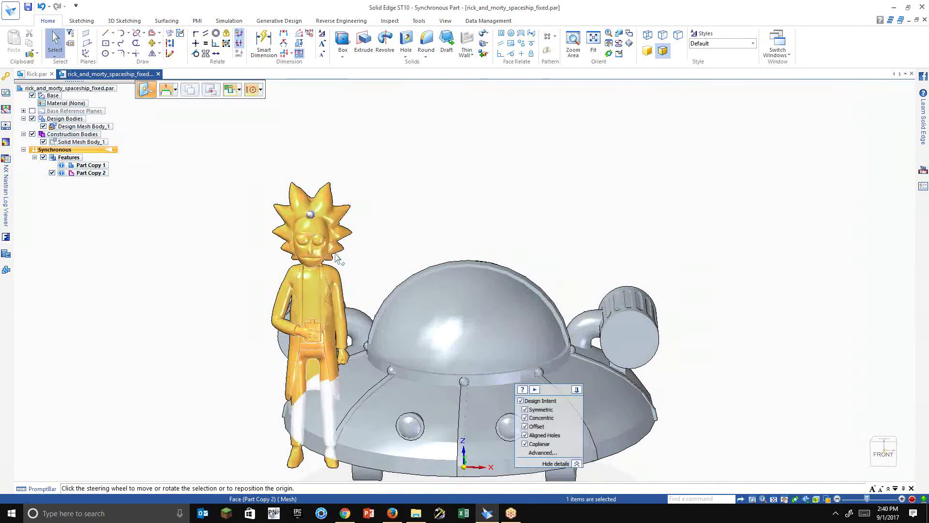
{"action": "left_click", "coordinate": [310, 214]}
{"action": "left_click", "coordinate": [384, 192]}
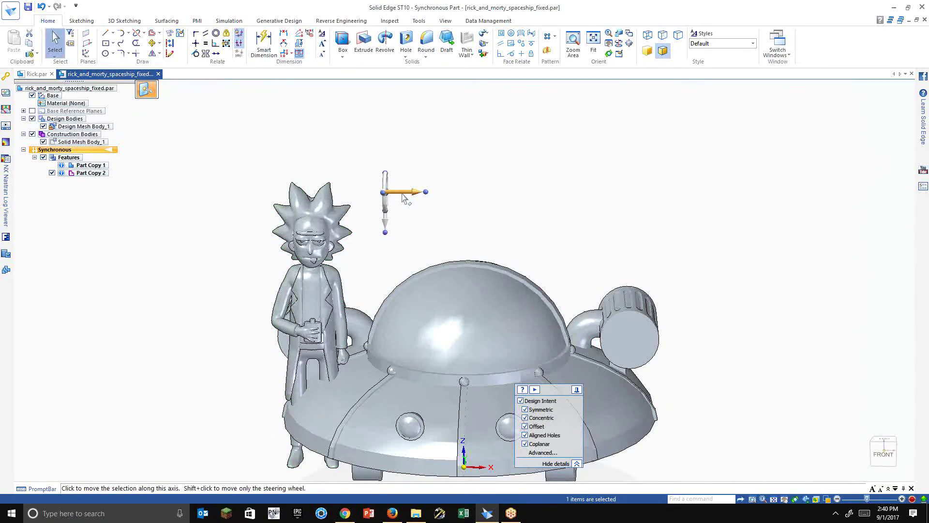
{"action": "left_click", "coordinate": [404, 193]}
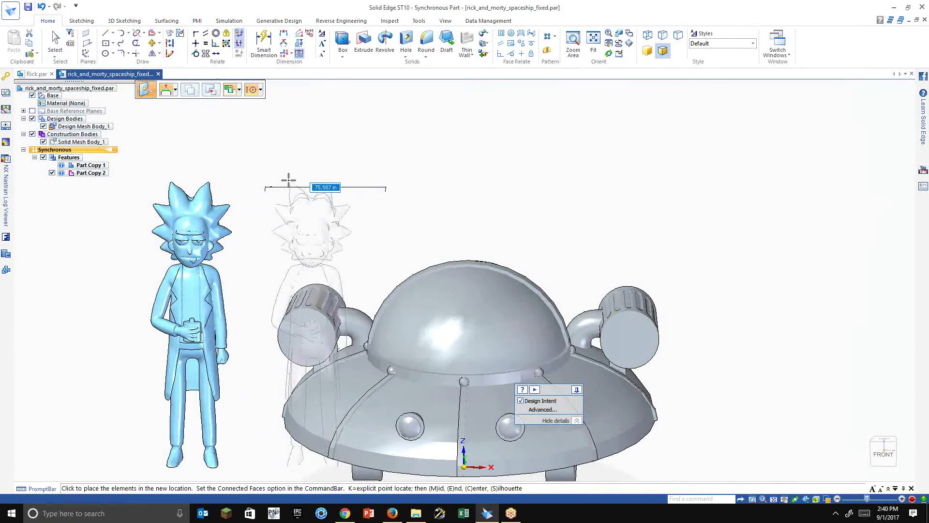
{"action": "left_click", "coordinate": [289, 181]}
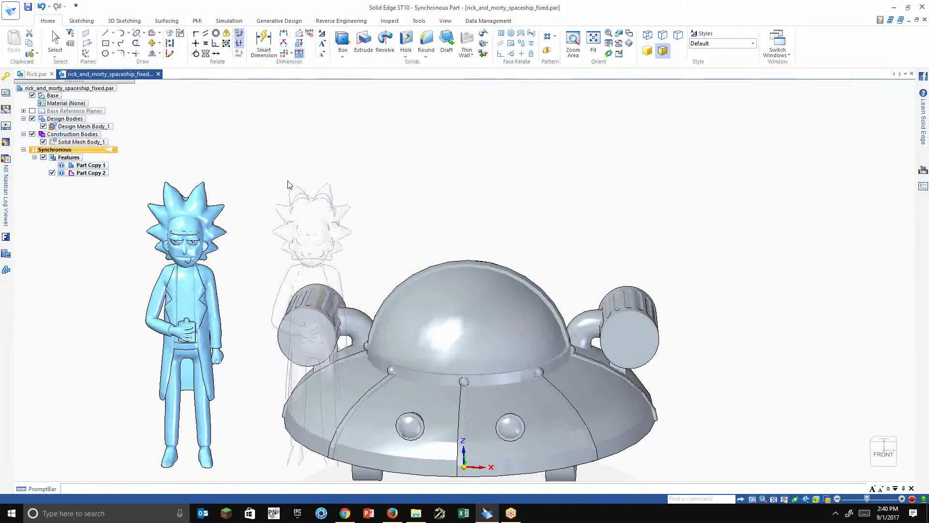
{"action": "left_click", "coordinate": [290, 199]}
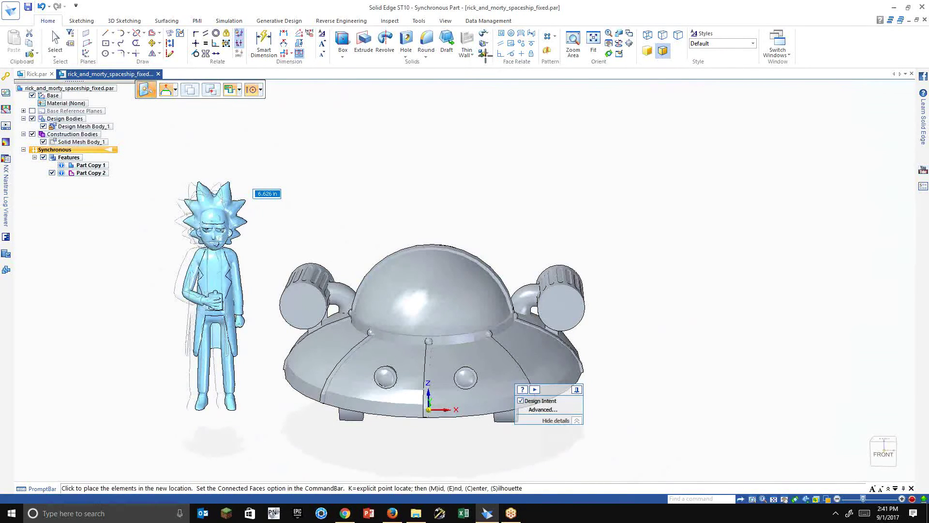
{"action": "key", "text": "Return"}
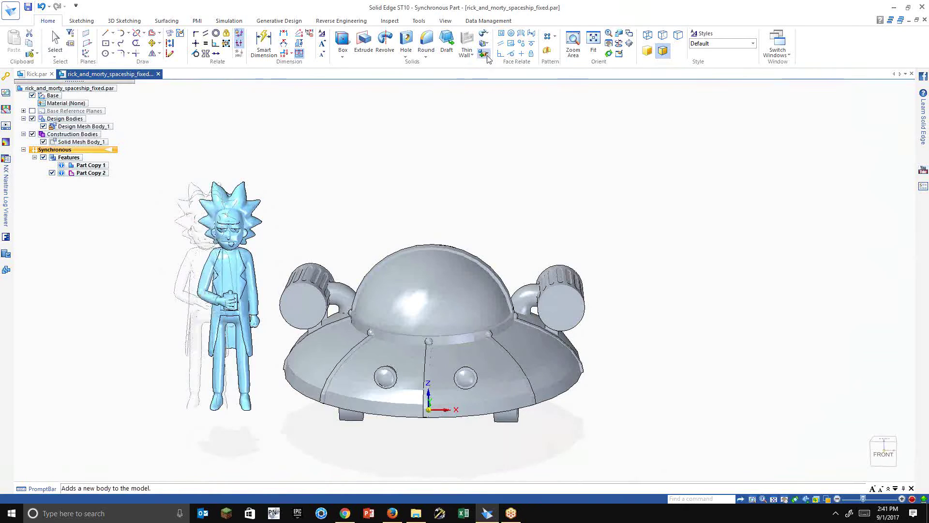
Add a new part body named BASE to the model.
{"action": "left_click", "coordinate": [485, 55]}
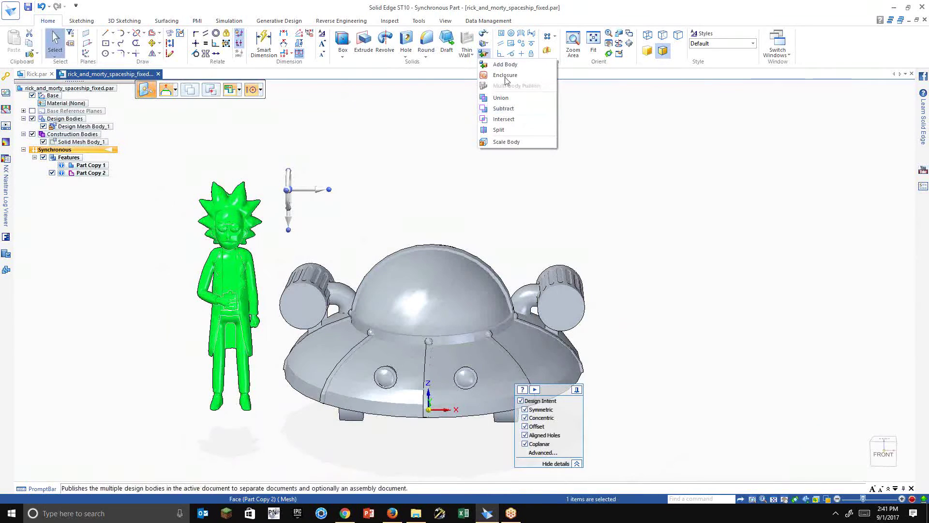
{"action": "left_click", "coordinate": [505, 65]}
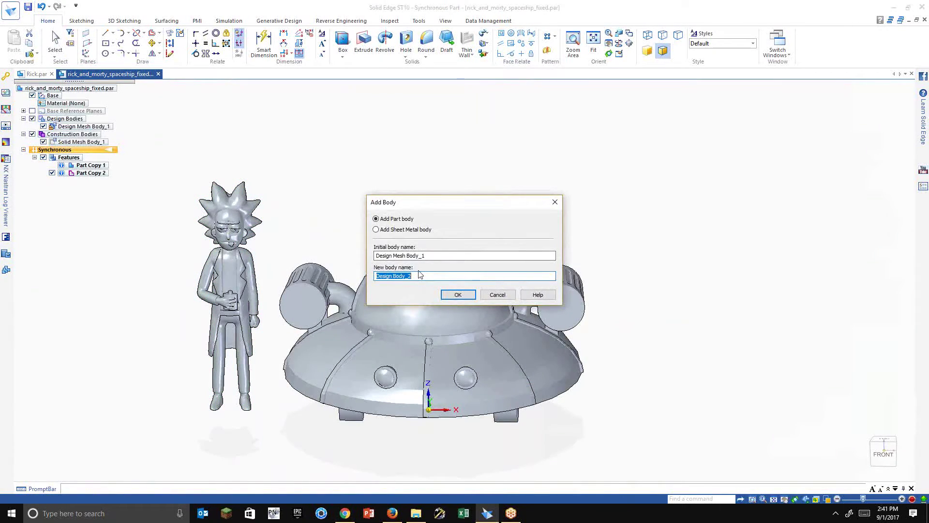
{"action": "type", "text": "BASE"}
{"action": "left_click", "coordinate": [458, 295]}
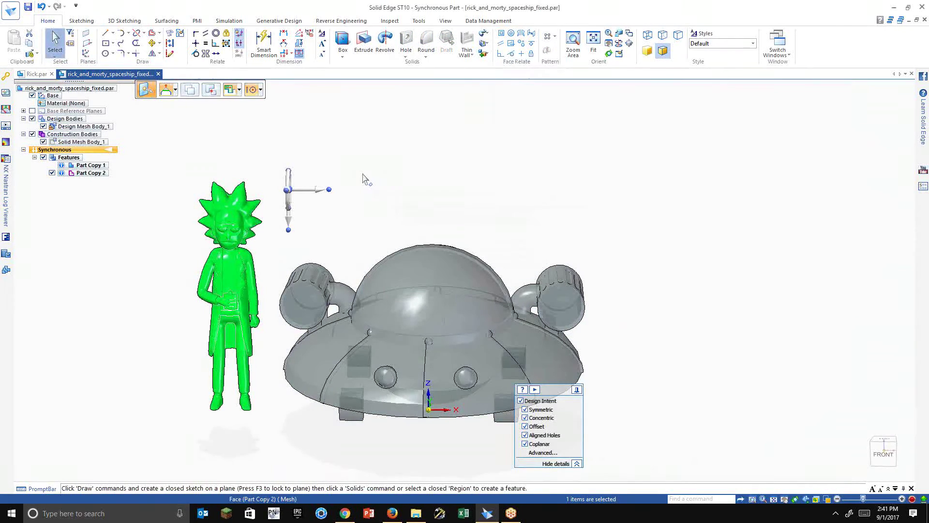
Sketch a circle on the horizontal base plane around Rick and the spaceship, and shrink it to about 300 in in diameter.
{"action": "middle_click_drag", "start_coordinate": [364, 179], "coordinate": [359, 101]}
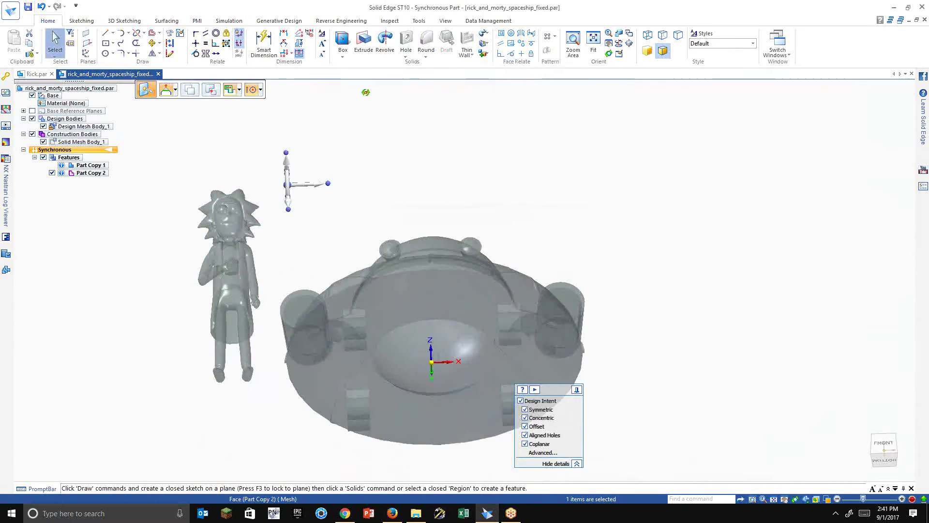
{"action": "left_click", "coordinate": [105, 53]}
{"action": "key", "text": "F3"}
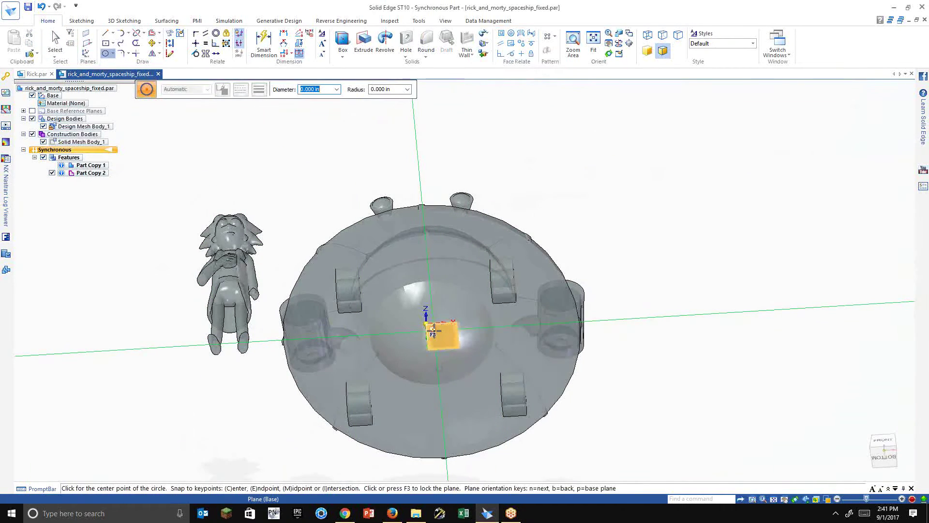
{"action": "left_click", "coordinate": [439, 334]}
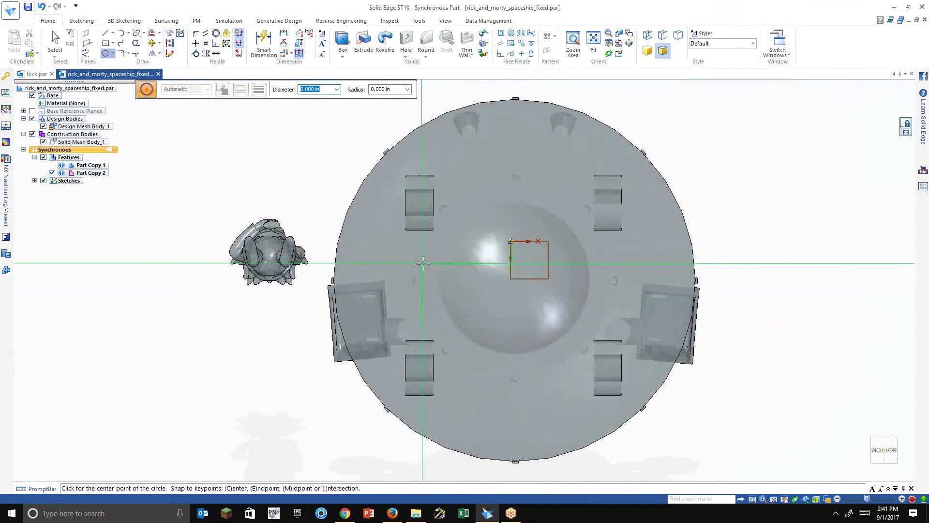
{"action": "left_click", "coordinate": [470, 298]}
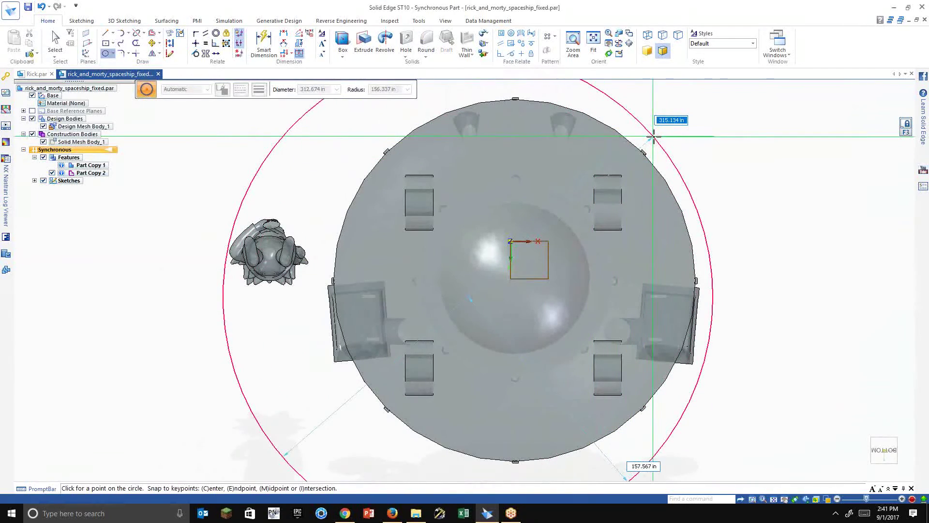
{"action": "left_click", "coordinate": [643, 128]}
{"action": "scroll", "coordinate": [488, 387], "scroll_direction": "down", "scroll_amount": 3}
{"action": "key", "text": "Escape"}
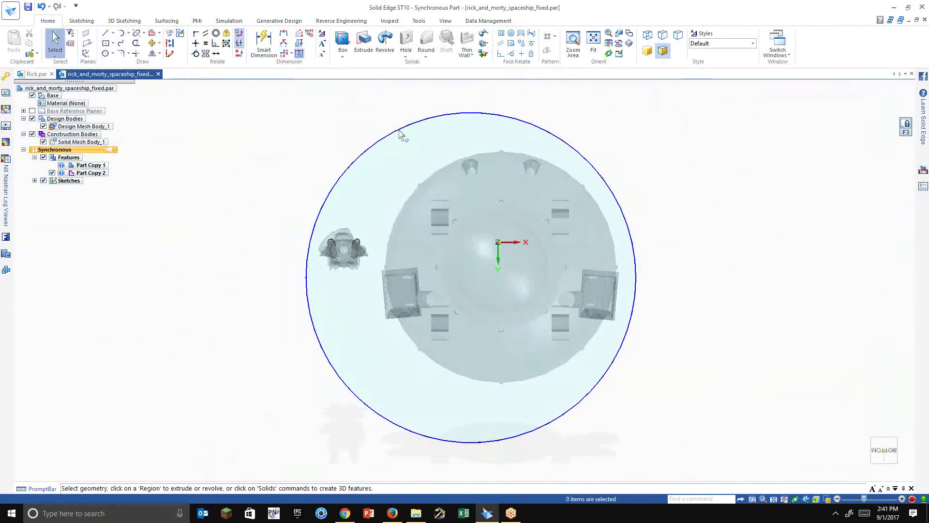
{"action": "left_click", "coordinate": [498, 116]}
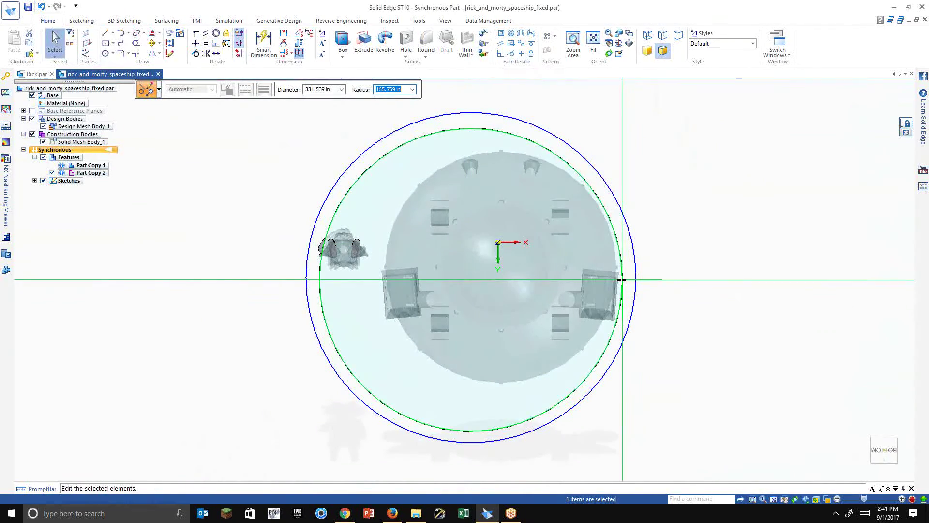
{"action": "left_click", "coordinate": [622, 267]}
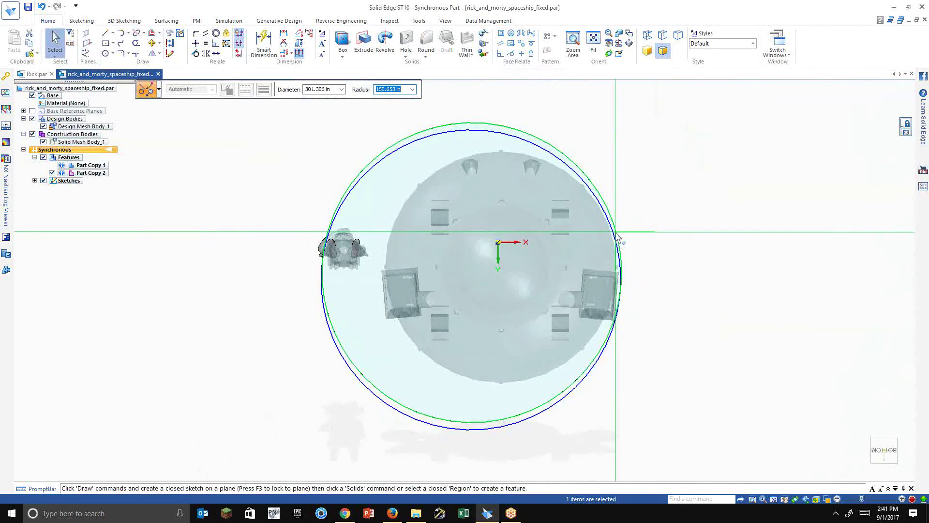
{"action": "key", "text": "Escape"}
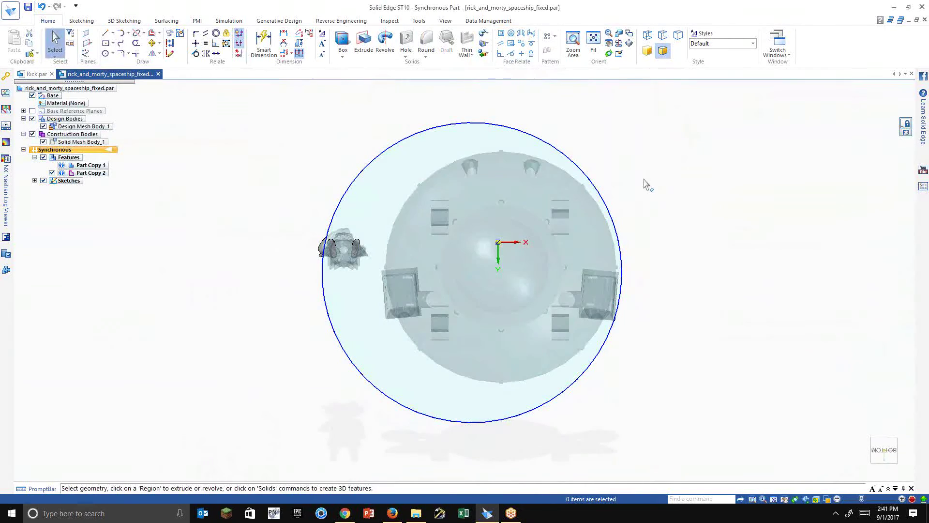
Extrude the circular region downward about 28 in to form a solid base under Rick and the spaceship.
{"action": "key", "text": "ctrl+i"}
{"action": "key", "text": "ctrl+f"}
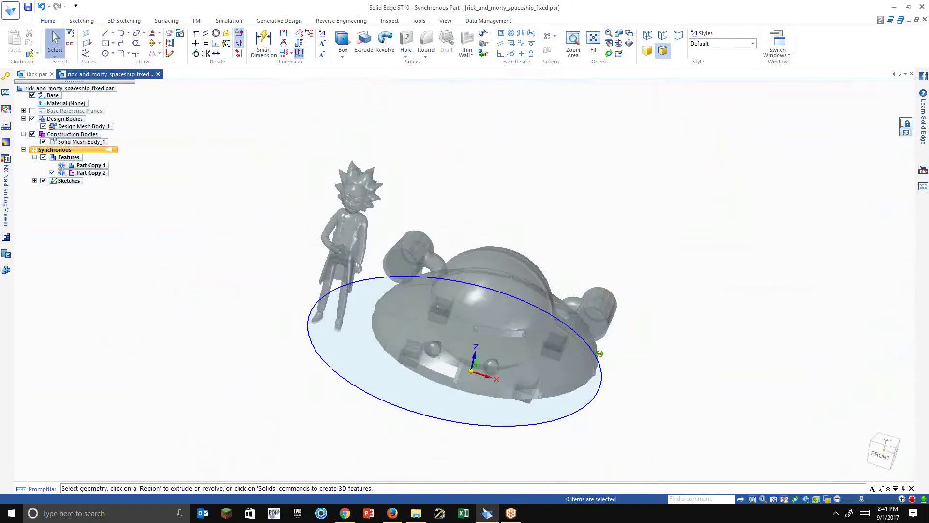
{"action": "middle_click_drag", "start_coordinate": [611, 310], "coordinate": [611, 326]}
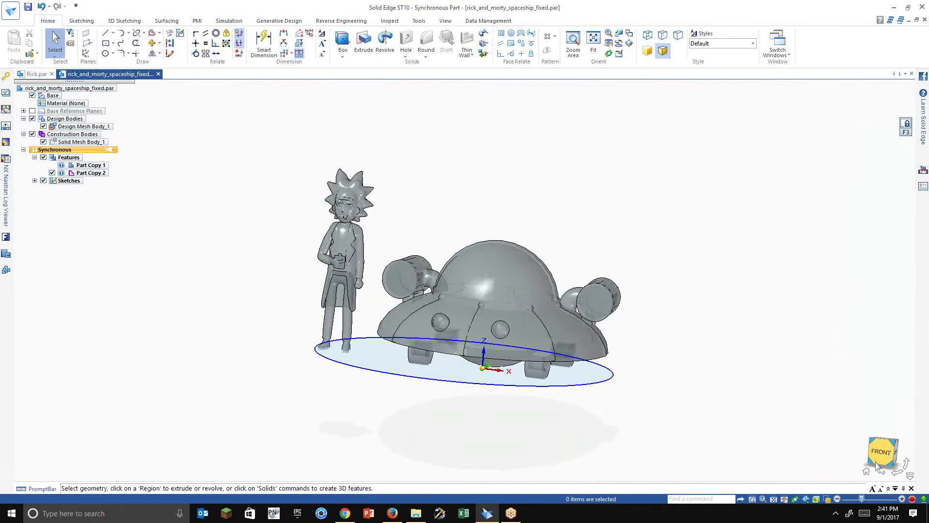
{"action": "left_click", "coordinate": [378, 366]}
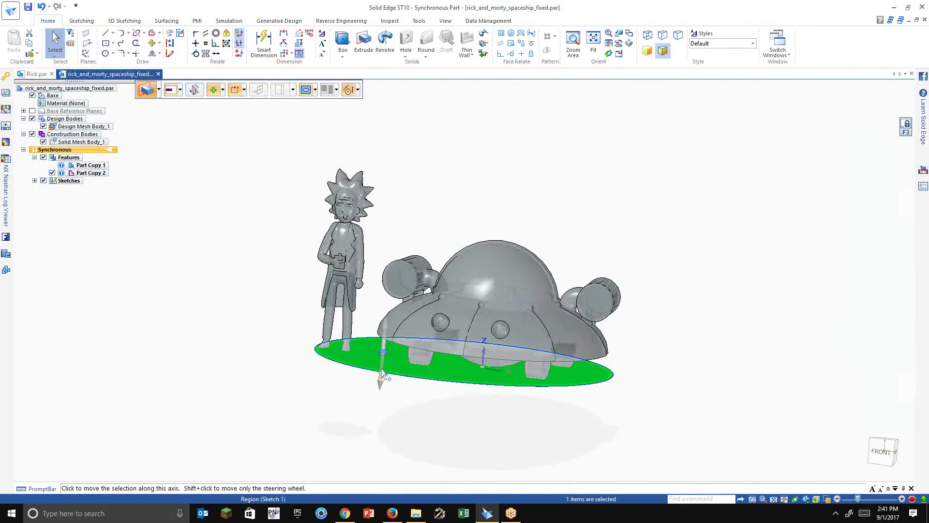
{"action": "left_click", "coordinate": [380, 368]}
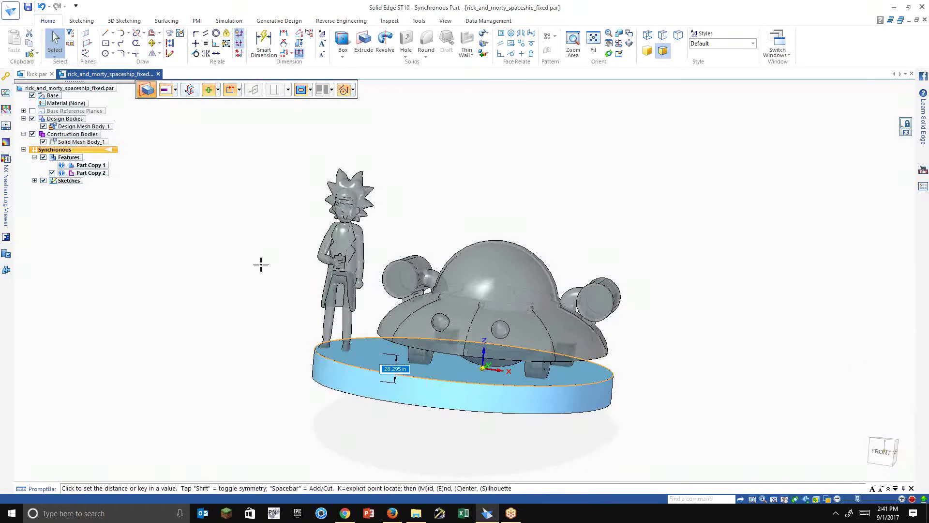
{"action": "left_click", "coordinate": [394, 339]}
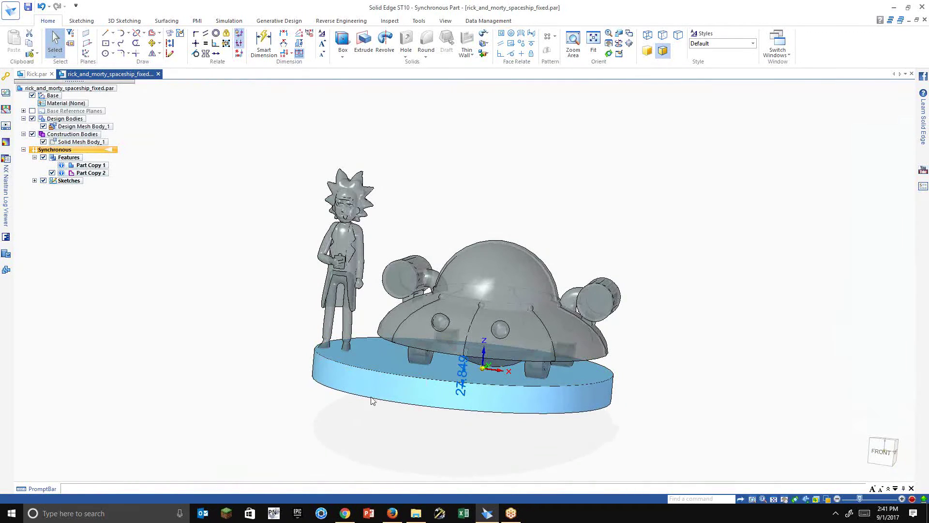
Add an equal-setback chamfer around the upper edge of the round base.
{"action": "mouse_move", "coordinate": [486, 415]}
{"action": "middle_mouse_down"}
{"action": "mouse_move", "coordinate": [473, 408]}
{"action": "mouse_move", "coordinate": [571, 423]}
{"action": "mouse_move", "coordinate": [414, 395]}
{"action": "mouse_move", "coordinate": [470, 412]}
{"action": "middle_mouse_up"}
{"action": "scroll", "coordinate": [323, 168], "scroll_direction": "up", "scroll_amount": 5}
{"action": "scroll", "coordinate": [324, 168], "scroll_direction": "down", "scroll_amount": 3}
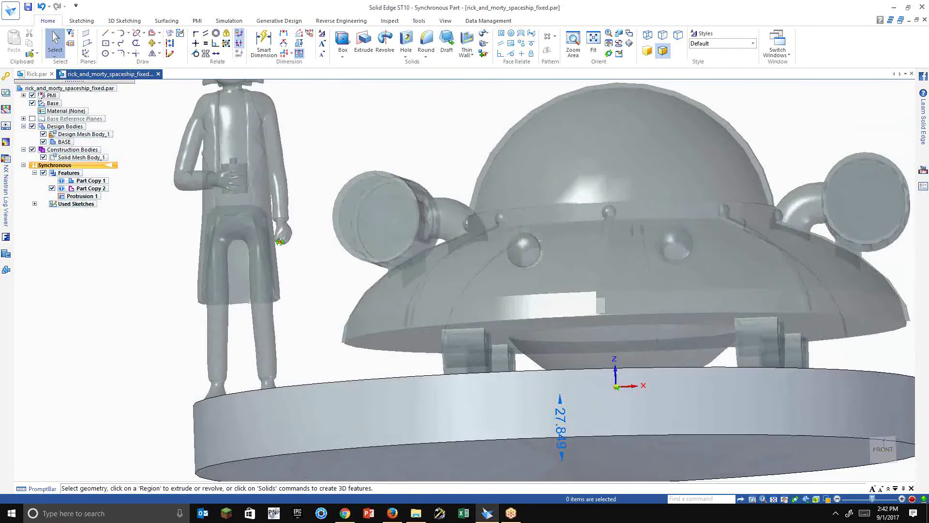
{"action": "left_click", "coordinate": [426, 57]}
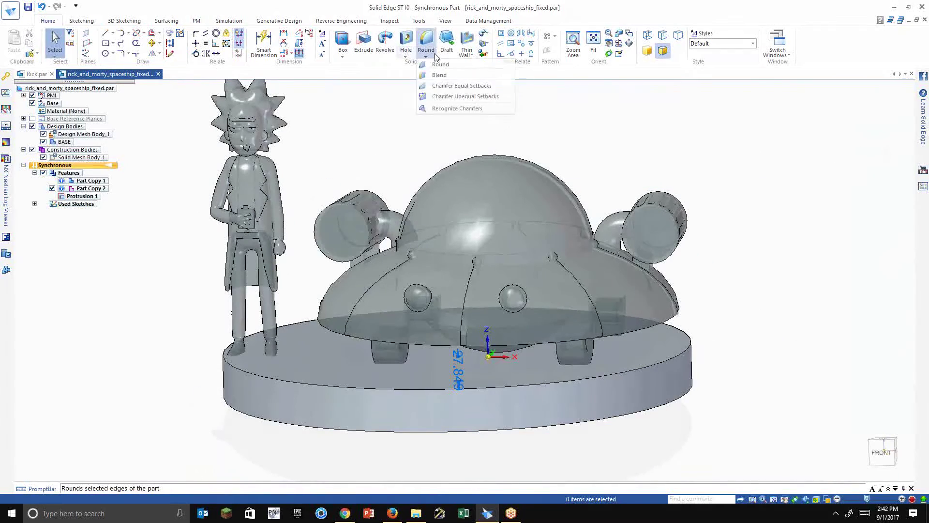
{"action": "left_click", "coordinate": [440, 77]}
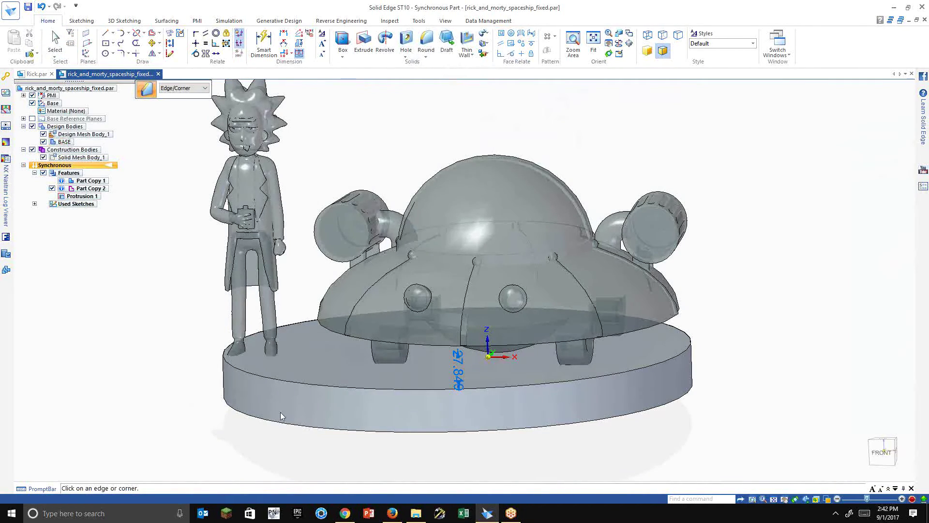
{"action": "left_click", "coordinate": [217, 357]}
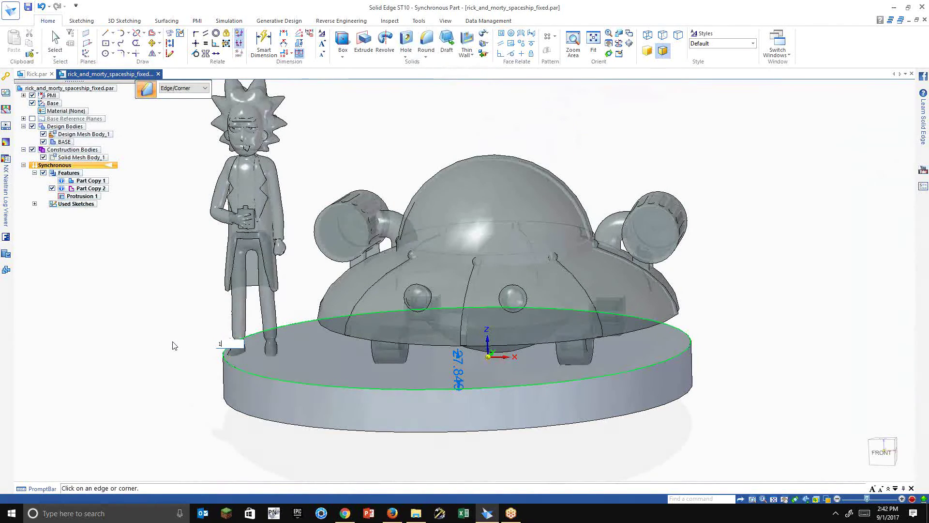
{"action": "type", "text": "0.25"}
{"action": "key", "text": "Return"}
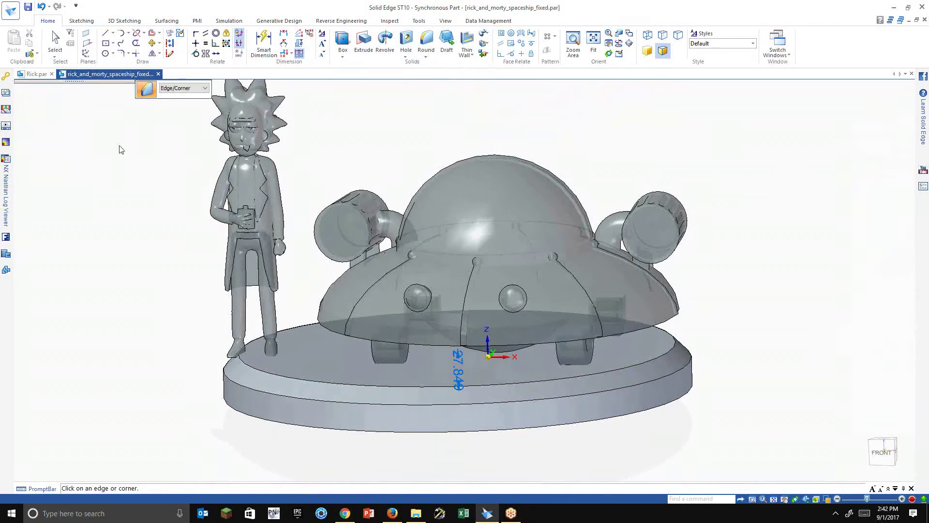
{"action": "key", "text": "Escape"}
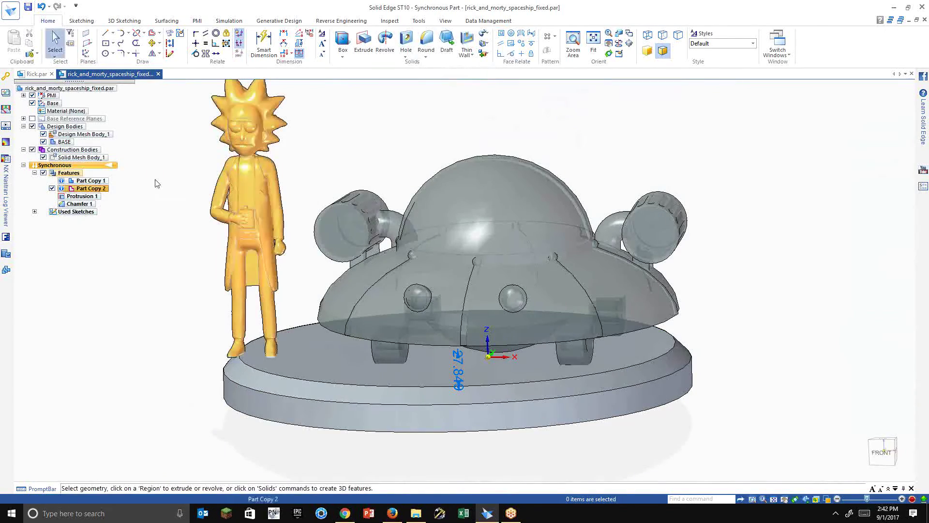
Move the Rick mesh body horizontally along the X axis to bring it closer to the spaceship on the base.
{"action": "left_click", "coordinate": [265, 190]}
{"action": "left_click_drag", "start_coordinate": [266, 189], "coordinate": [307, 155]}
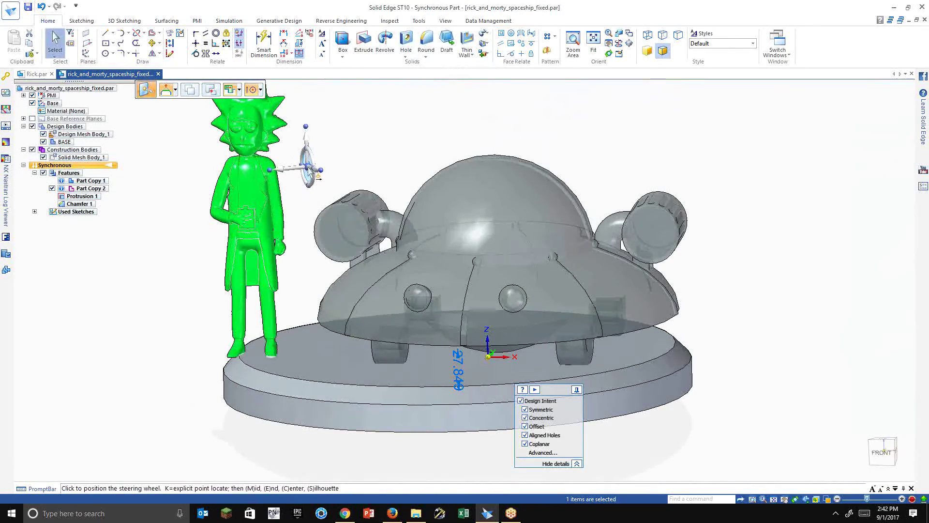
{"action": "left_click", "coordinate": [321, 166]}
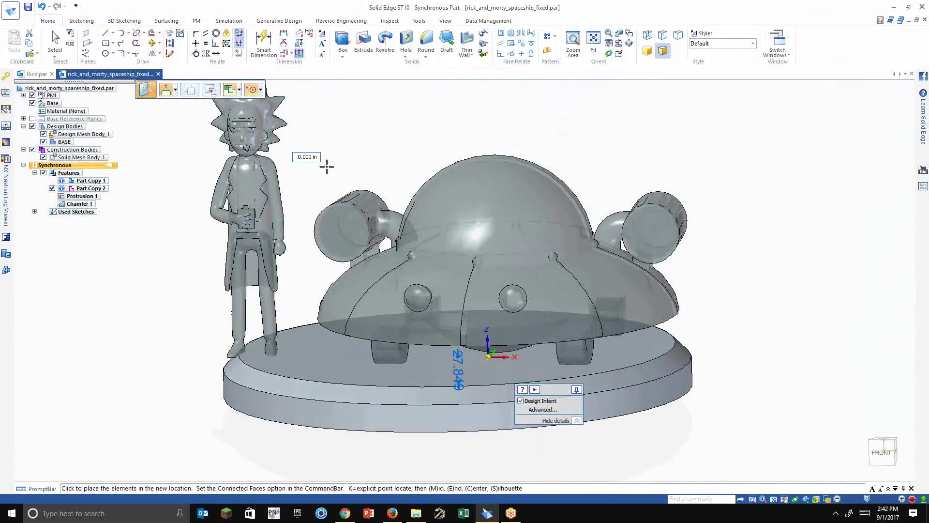
{"action": "key", "text": "Tab"}
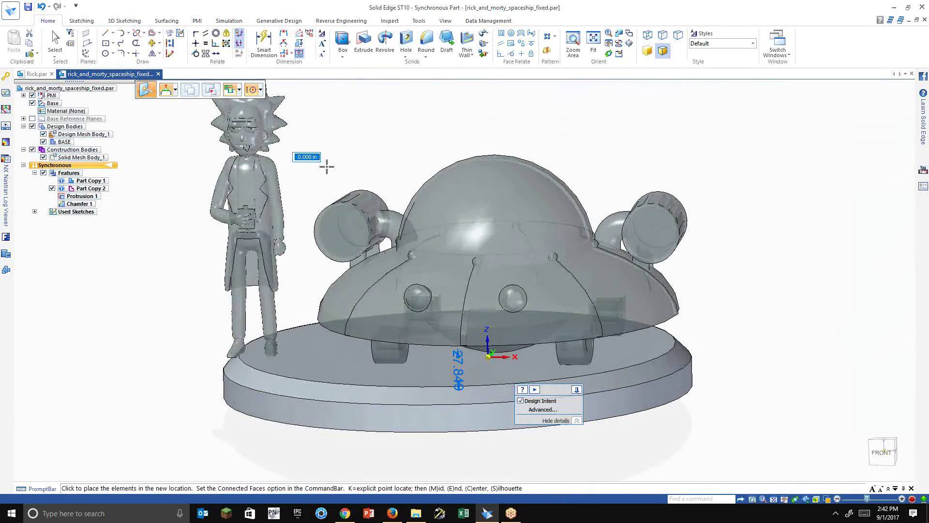
{"action": "type", "text": "2.614"}
{"action": "key", "text": "Return"}
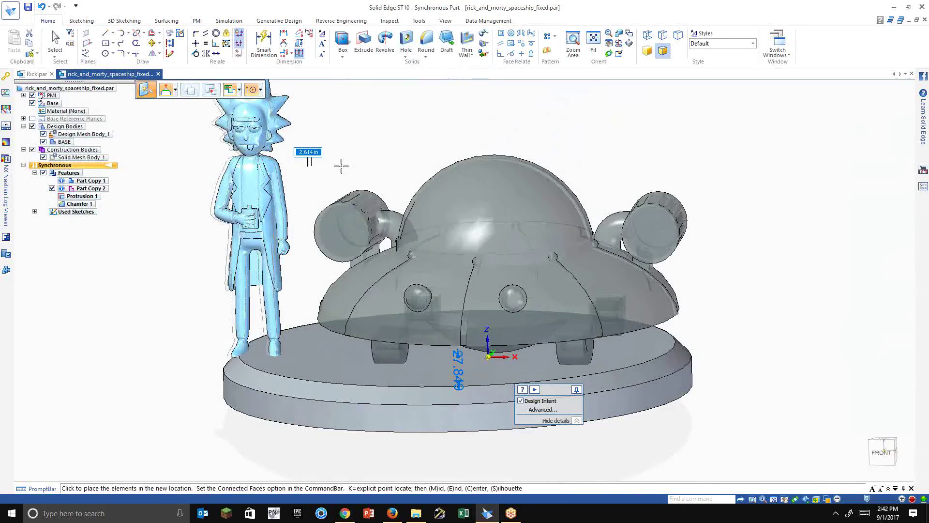
{"action": "type", "text": "3.921"}
{"action": "key", "text": "Return"}
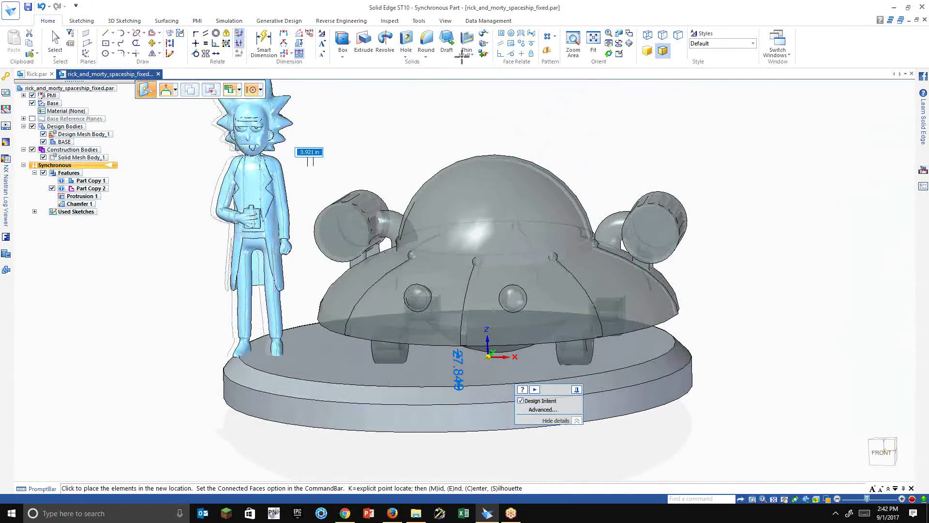
{"action": "type", "text": "4.248"}
{"action": "key", "text": "Return"}
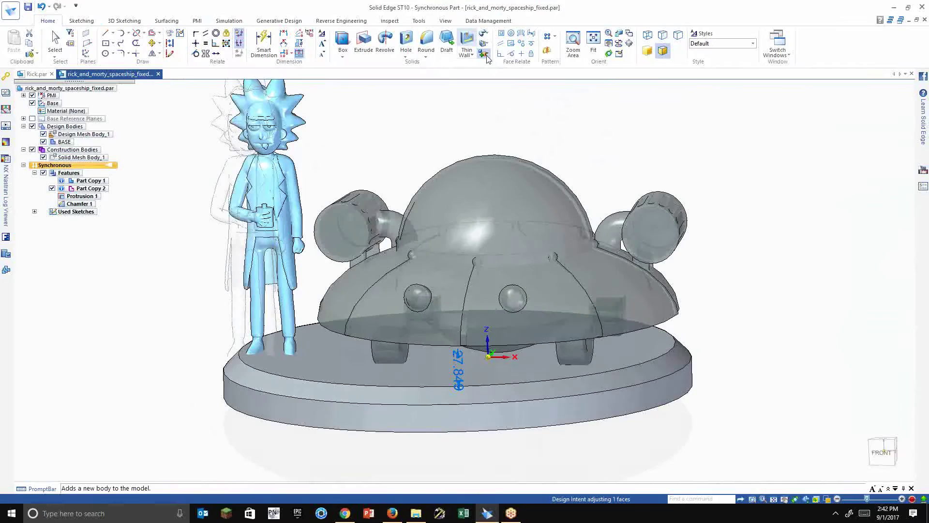
{"action": "left_click", "coordinate": [485, 54]}
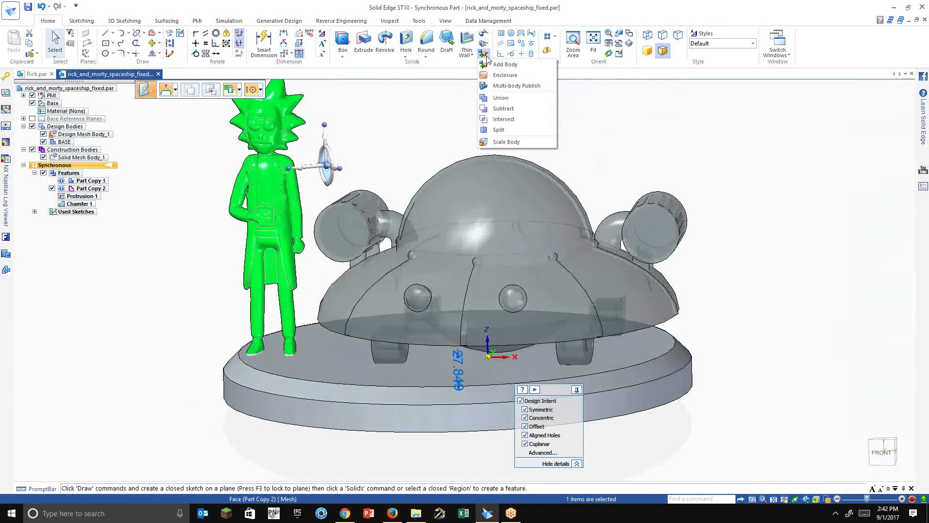
{"action": "left_click", "coordinate": [498, 97]}
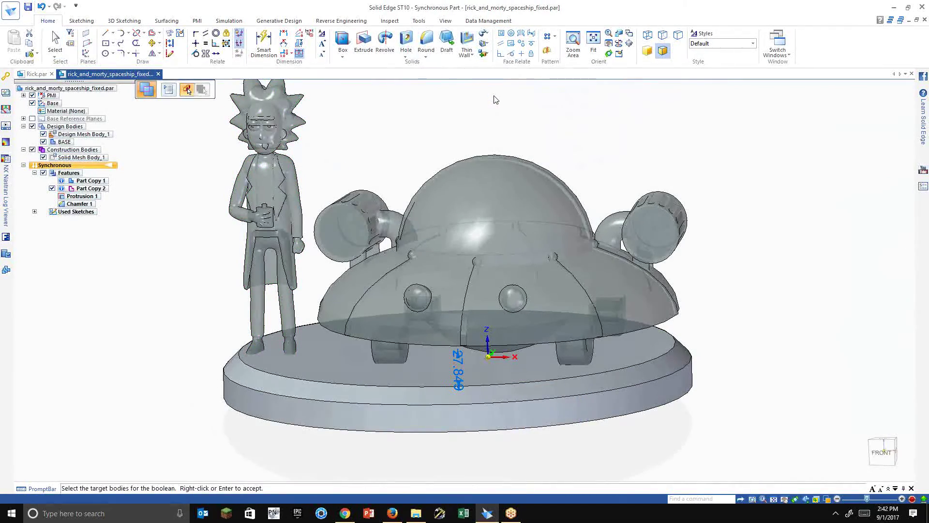
{"action": "left_click", "coordinate": [285, 192]}
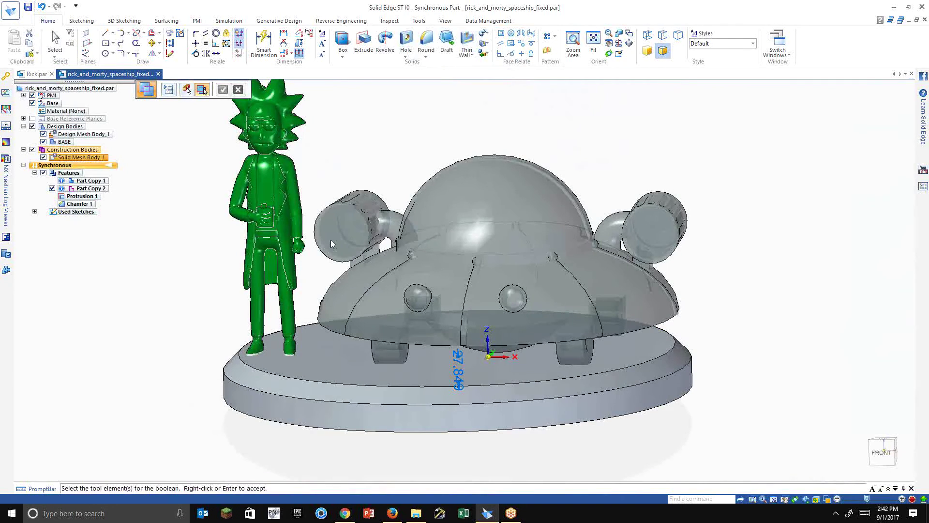
{"action": "right_click", "coordinate": [380, 141]}
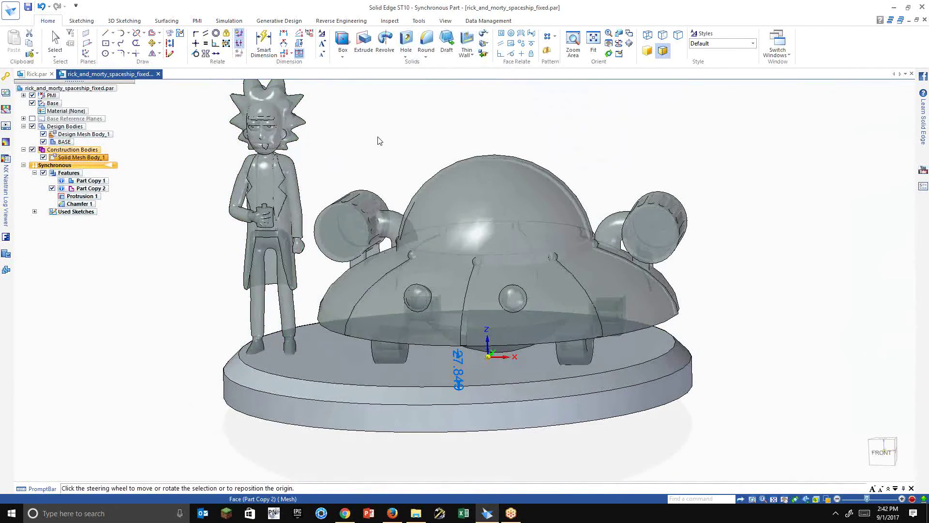
Convert the BASE body to a mesh body with custom tolerance 0.004 and surface plane angle 30° in inches.
{"action": "left_click", "coordinate": [62, 142]}
{"action": "right_click", "coordinate": [62, 143]}
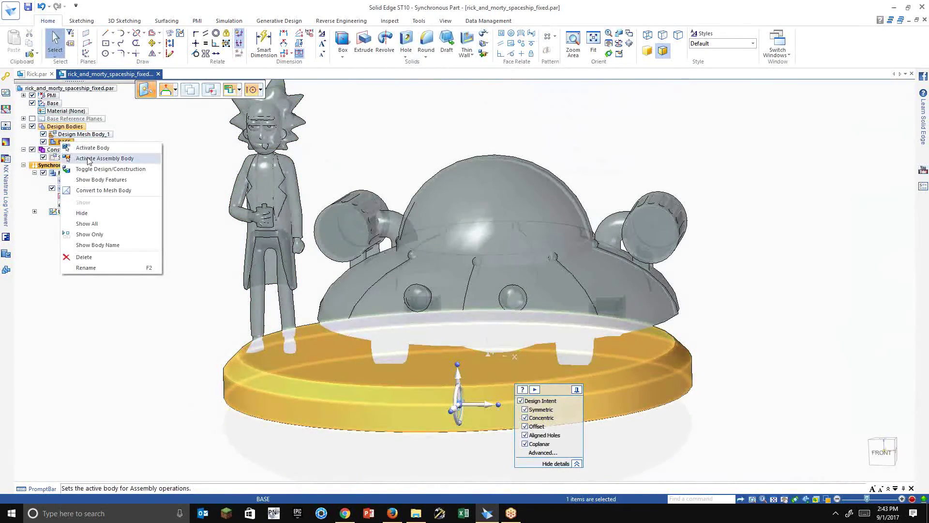
{"action": "left_click", "coordinate": [100, 190]}
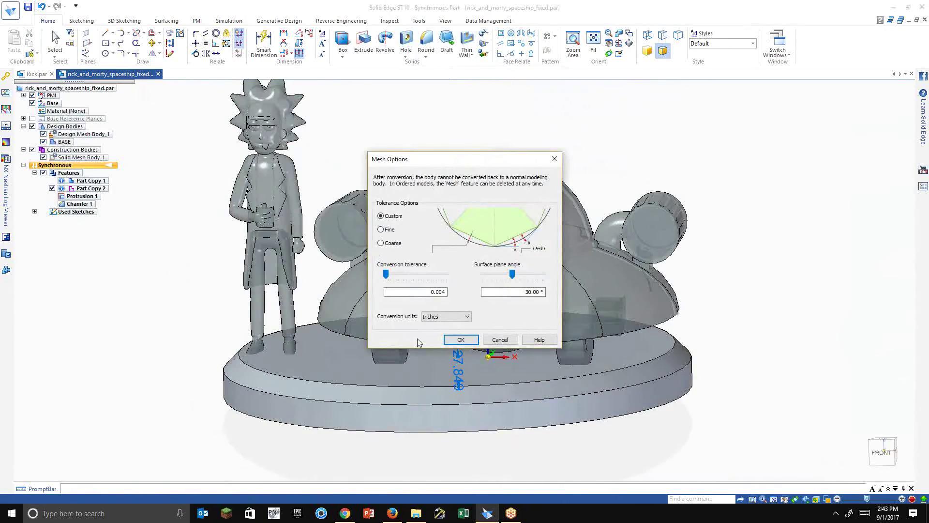
{"action": "left_click", "coordinate": [459, 340]}
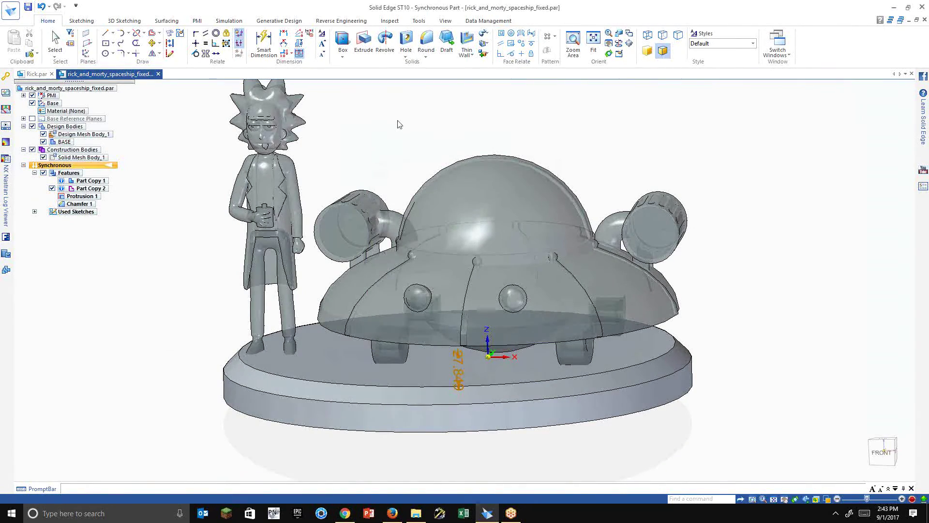
{"action": "left_click", "coordinate": [483, 53]}
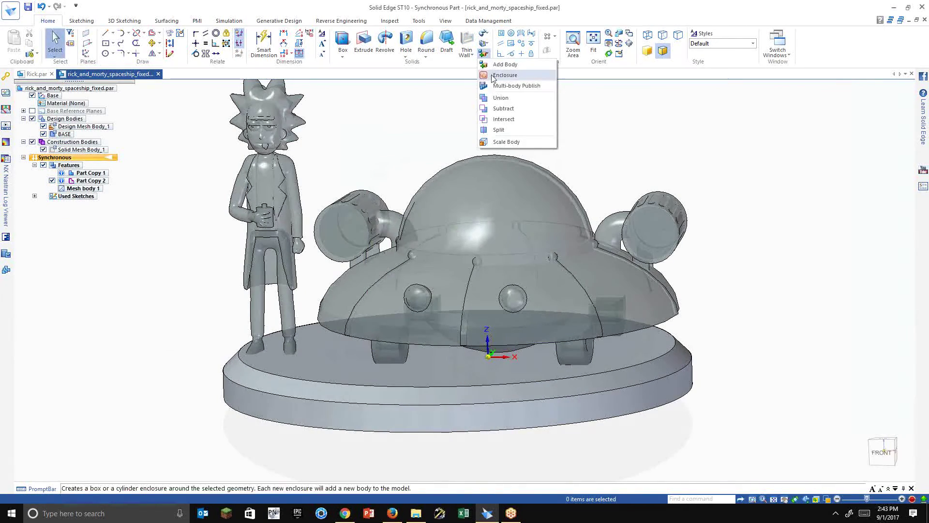
{"action": "left_click", "coordinate": [500, 98]}
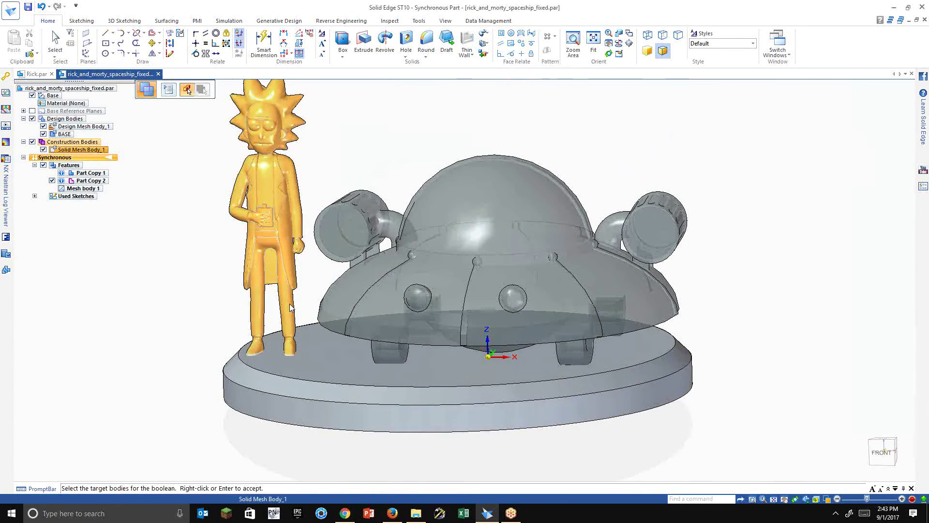
{"action": "left_click", "coordinate": [291, 307]}
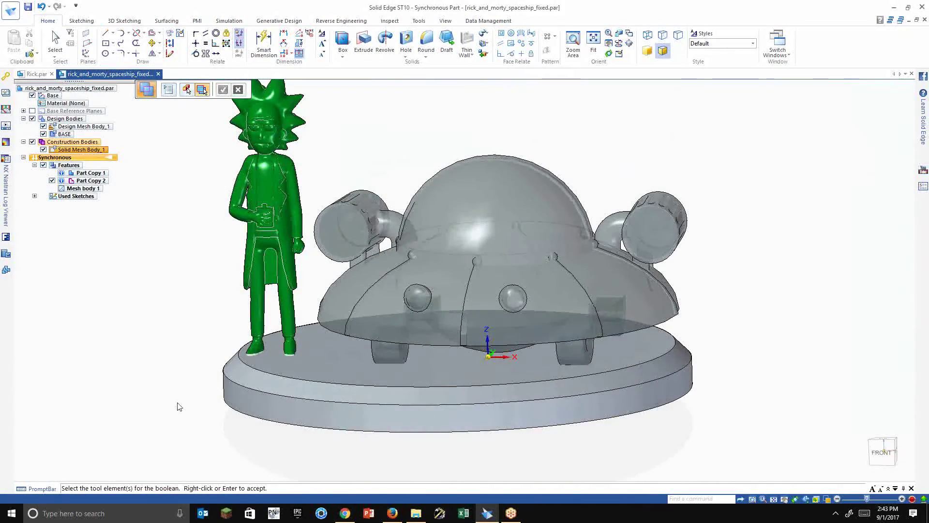
{"action": "scroll", "coordinate": [180, 405], "scroll_direction": "up", "scroll_amount": 3}
{"action": "scroll", "coordinate": [186, 403], "scroll_direction": "down", "scroll_amount": 3}
Union Rick with the round base, using the base as the target body and Rick as the tool.
{"action": "left_click", "coordinate": [483, 53]}
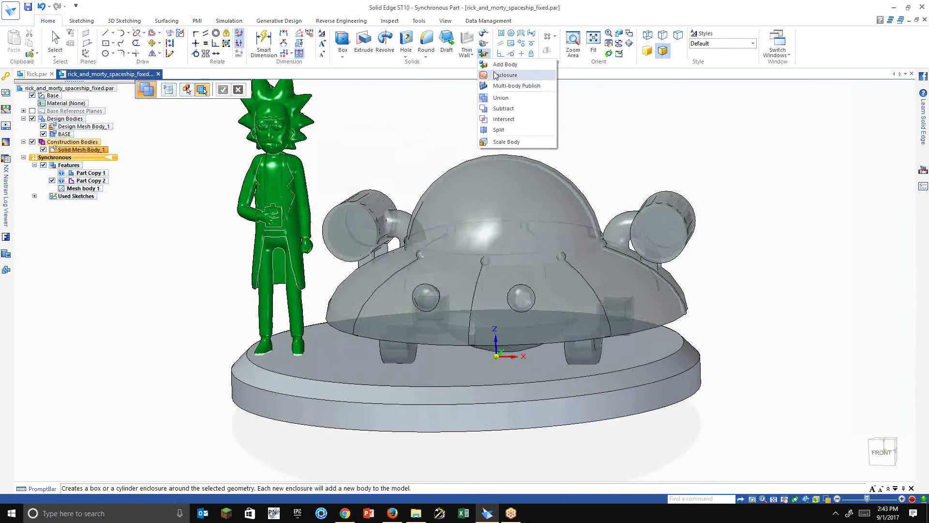
{"action": "left_click", "coordinate": [500, 98]}
{"action": "left_click", "coordinate": [318, 380]}
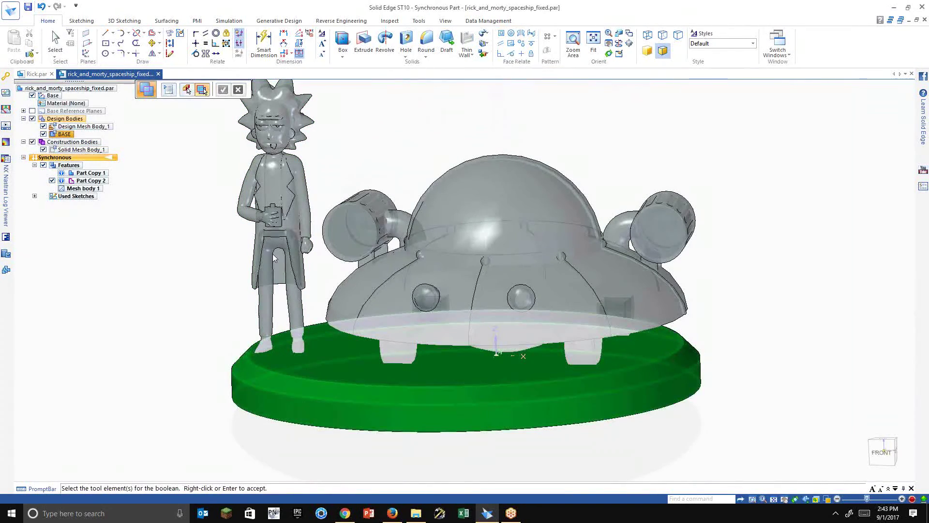
{"action": "right_click", "coordinate": [223, 172]}
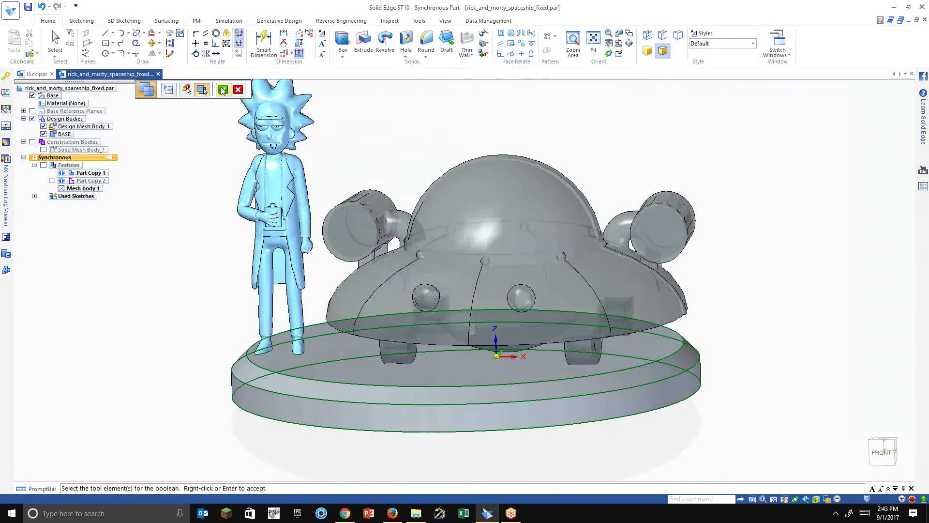
{"action": "left_click", "coordinate": [224, 89]}
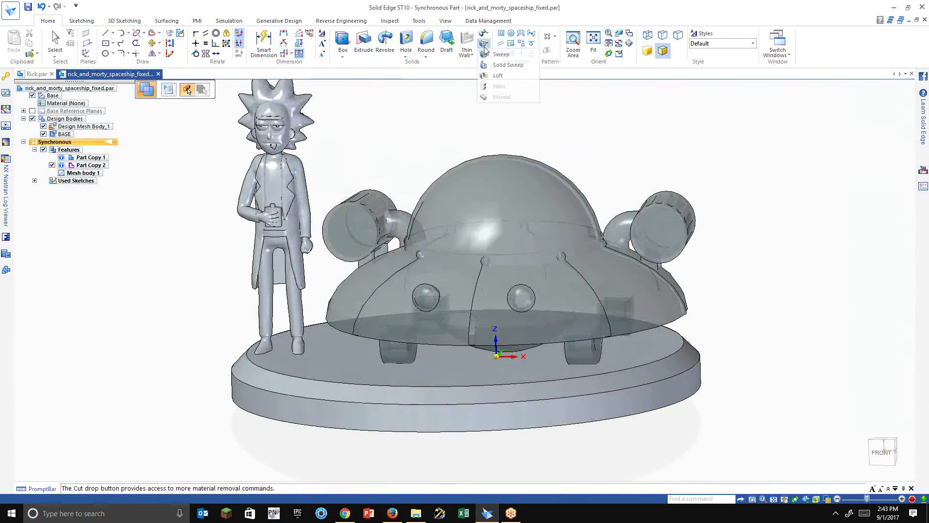
Union the spaceship with the base, using the base as the target body and the spaceship as the tool.
{"action": "left_click", "coordinate": [483, 53]}
{"action": "left_click", "coordinate": [500, 97]}
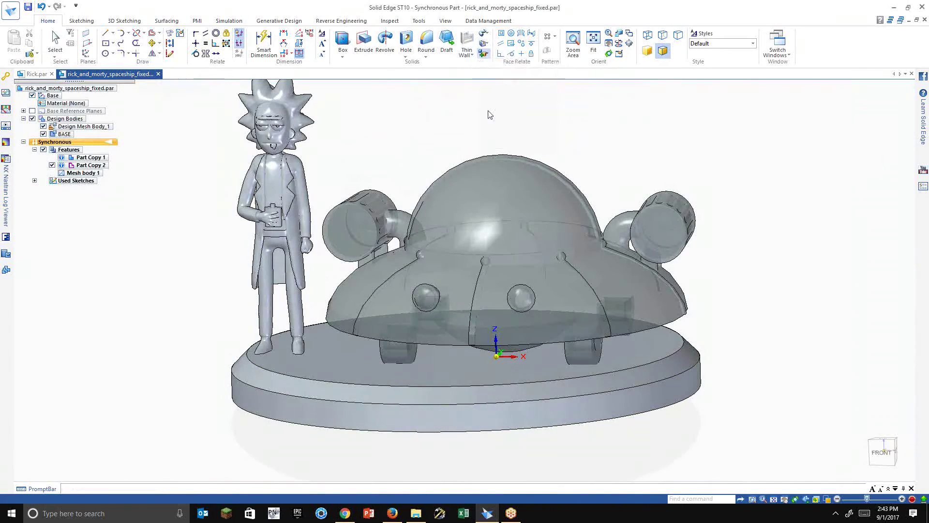
{"action": "left_click", "coordinate": [421, 388]}
{"action": "left_click", "coordinate": [423, 331]}
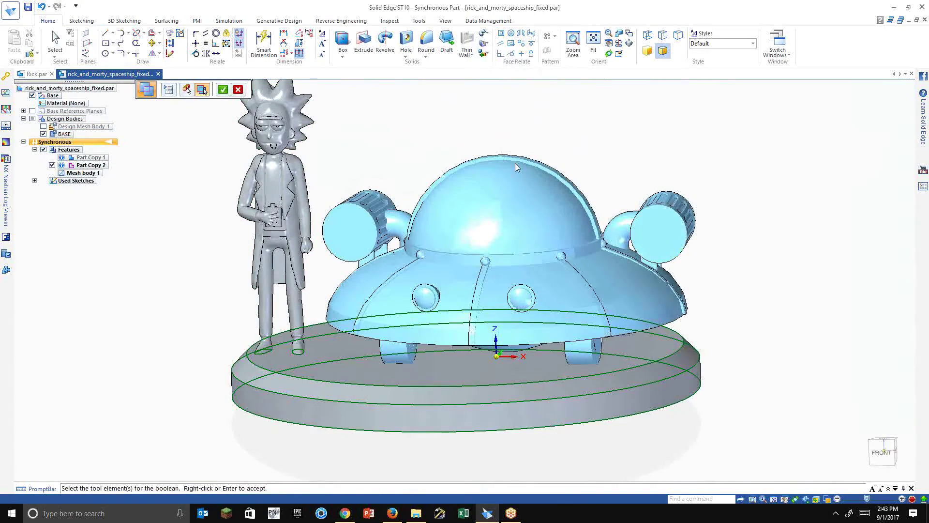
{"action": "left_click", "coordinate": [223, 89]}
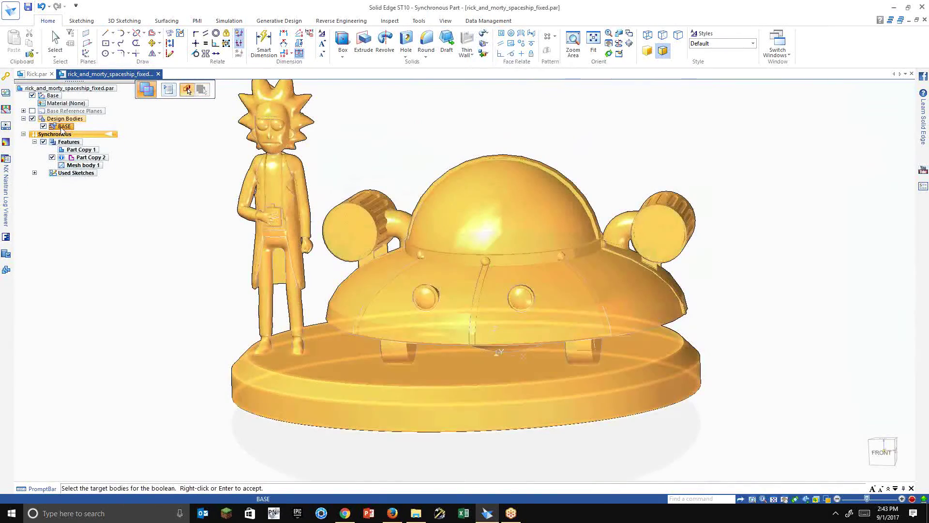
Save a copy of the combined Rick, spaceship and base model as an STL in the R&M folder, under a new name beginning with FINIS.
{"action": "middle_click_drag", "start_coordinate": [677, 203], "coordinate": [626, 425]}
{"action": "left_click", "coordinate": [627, 425]}
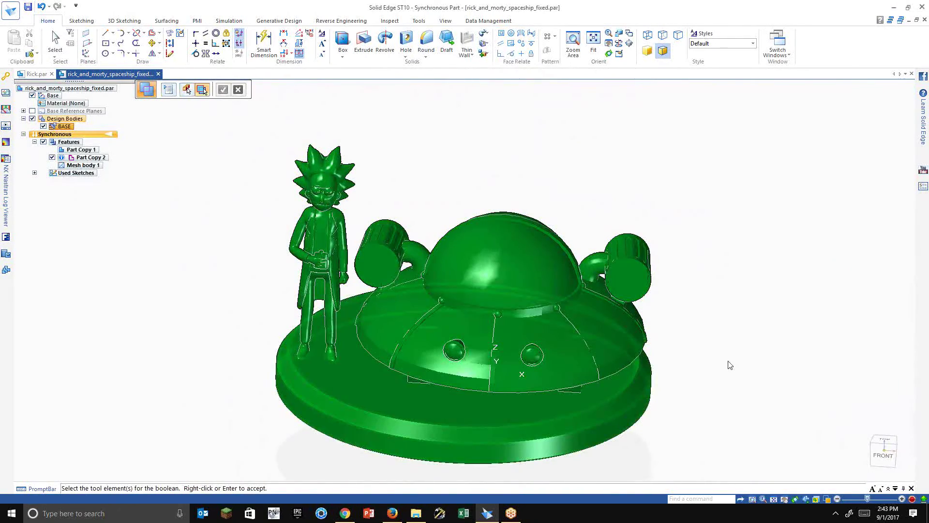
{"action": "left_click", "coordinate": [10, 10]}
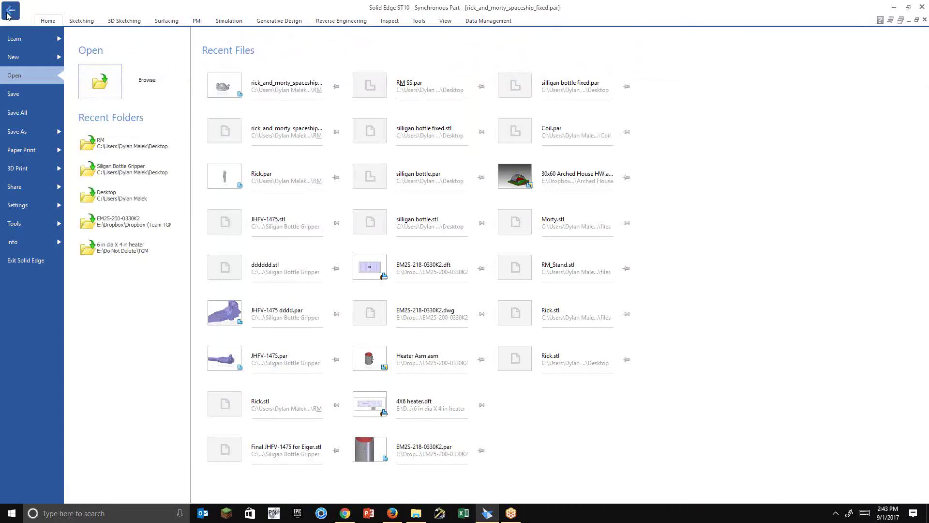
{"action": "left_click", "coordinate": [15, 131]}
{"action": "left_click", "coordinate": [136, 90]}
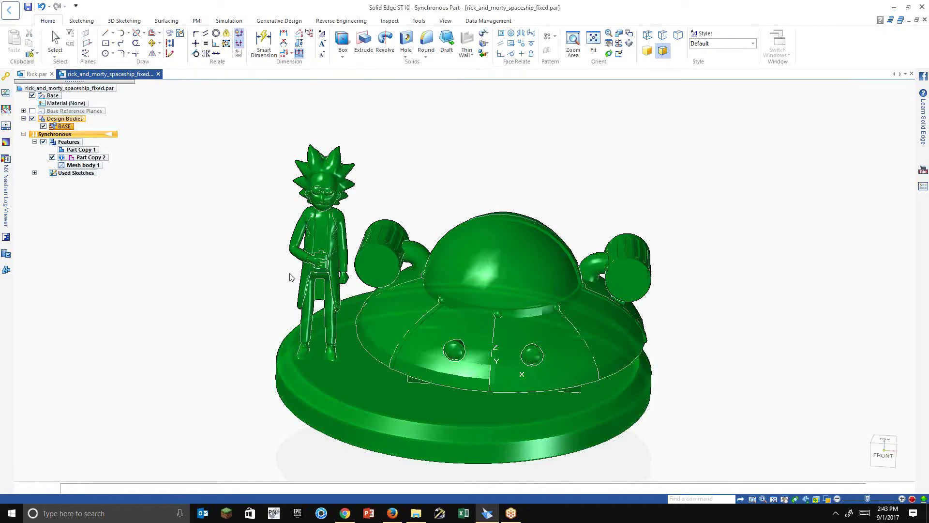
{"action": "left_click", "coordinate": [326, 294]}
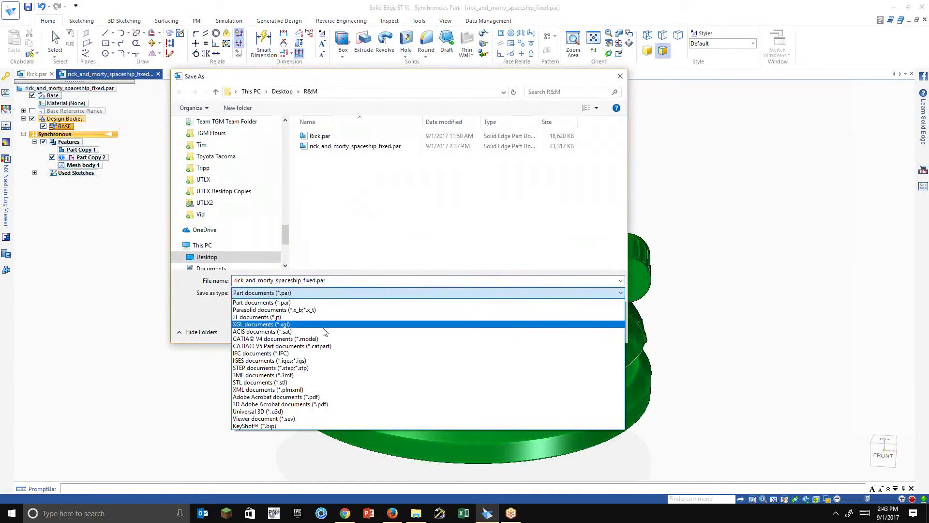
{"action": "left_click", "coordinate": [326, 384]}
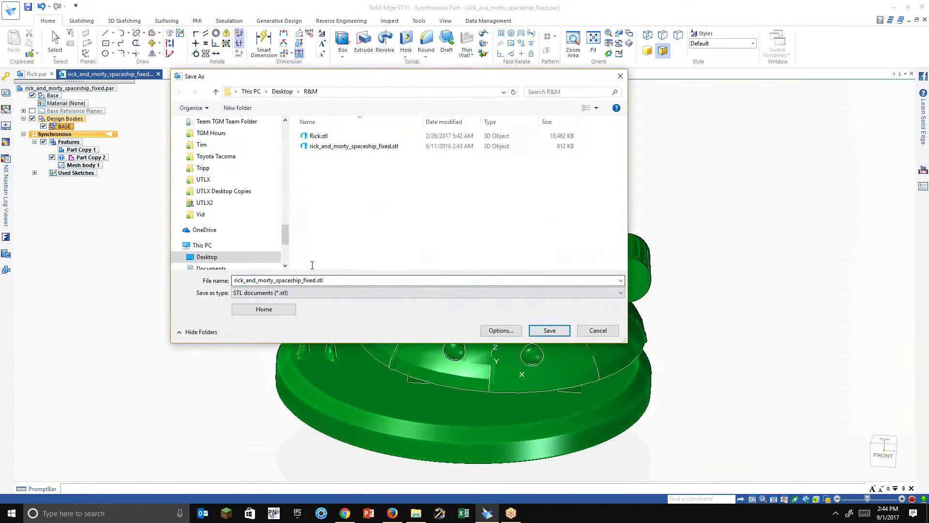
{"action": "type", "text": "Fl"}
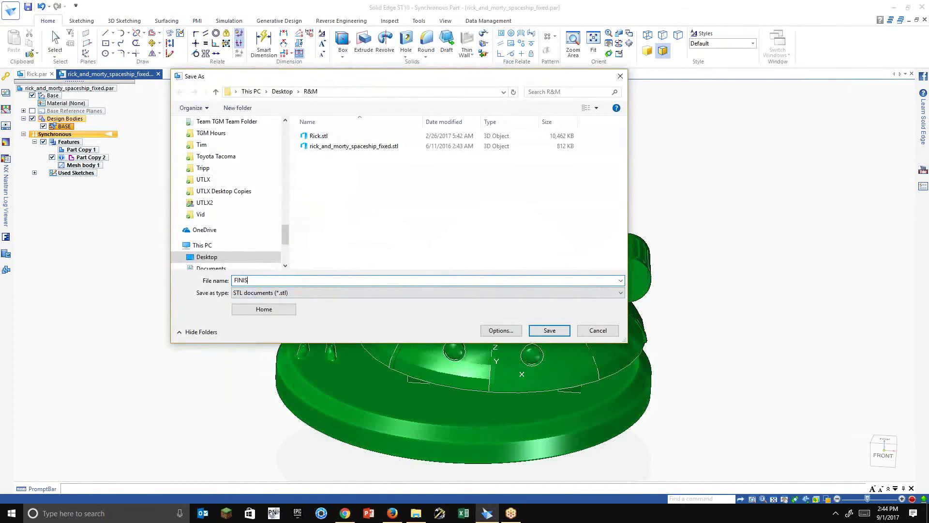
{"action": "left_click", "coordinate": [558, 330]}
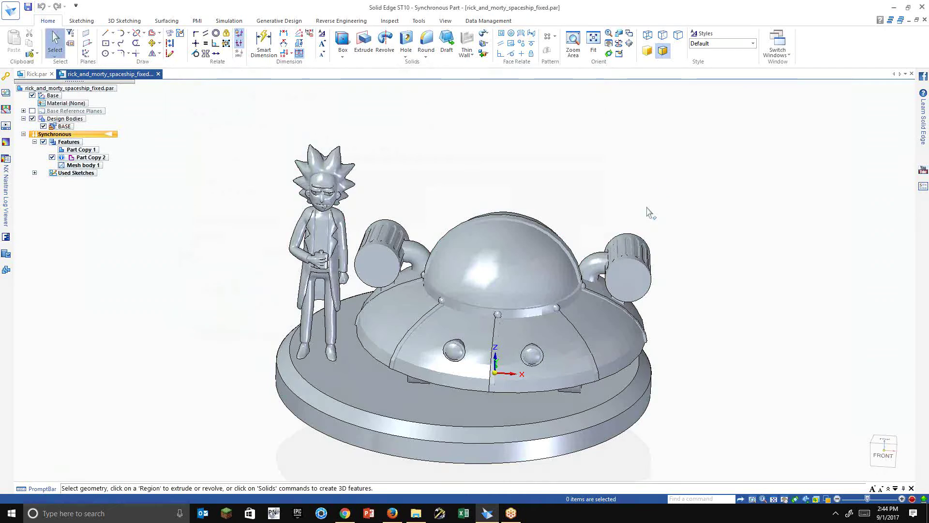
Switch to Eiger in the browser and open the internal view of the JHFV-1475 part.
{"action": "middle_click_drag", "start_coordinate": [649, 213], "coordinate": [599, 190]}
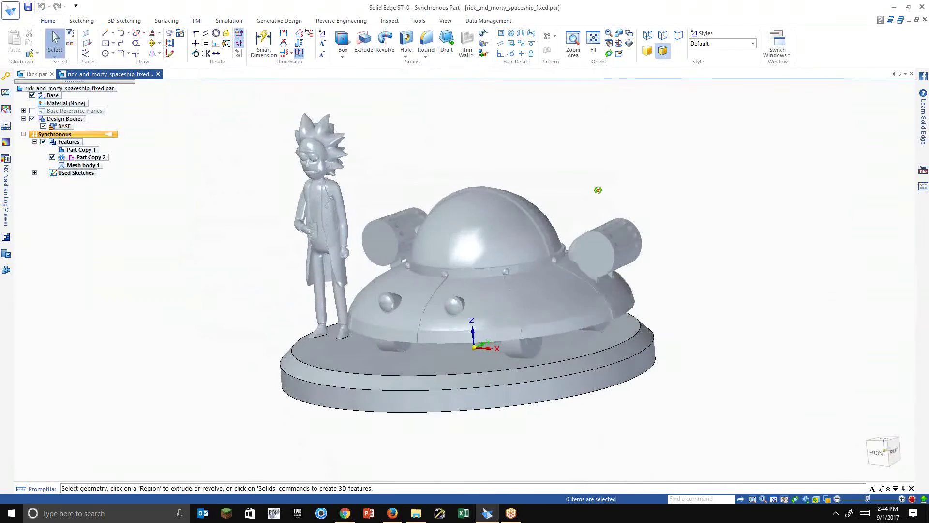
{"action": "left_click", "coordinate": [344, 514]}
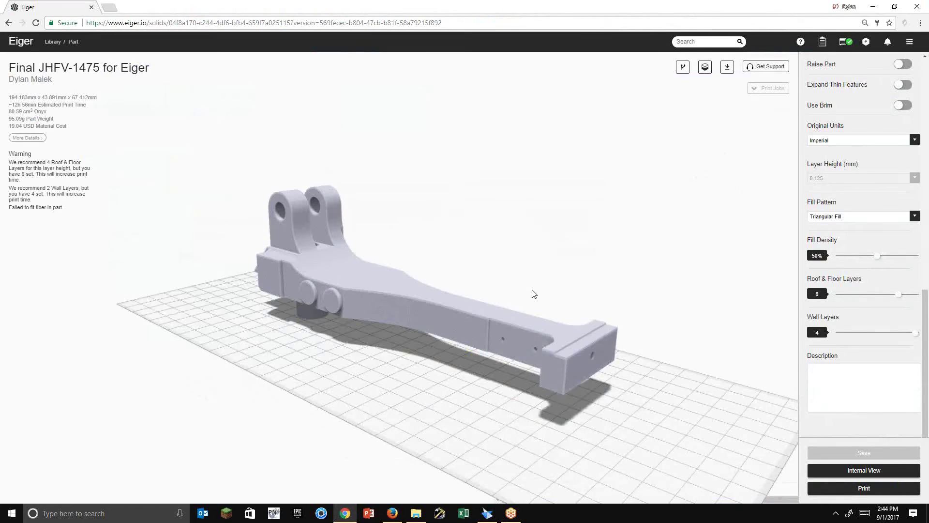
{"action": "right_click", "coordinate": [596, 223]}
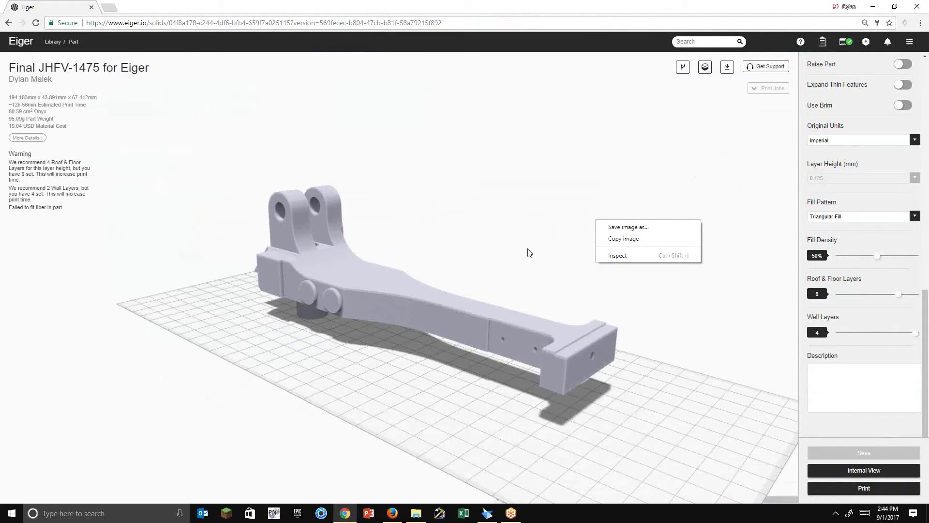
{"action": "left_click", "coordinate": [529, 253]}
{"action": "left_click", "coordinate": [861, 471]}
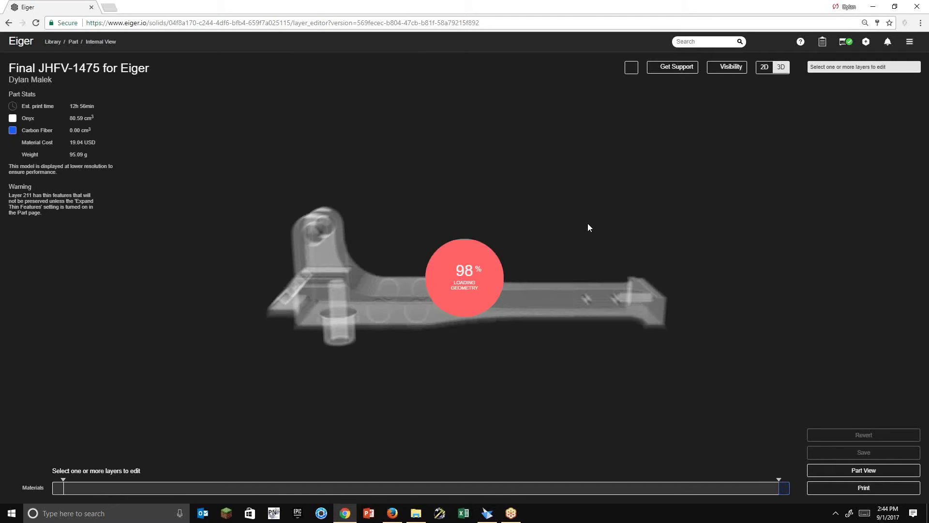
Clear the existing layer groups so the part's whole layer range is ungrouped.
{"action": "left_click", "coordinate": [785, 489]}
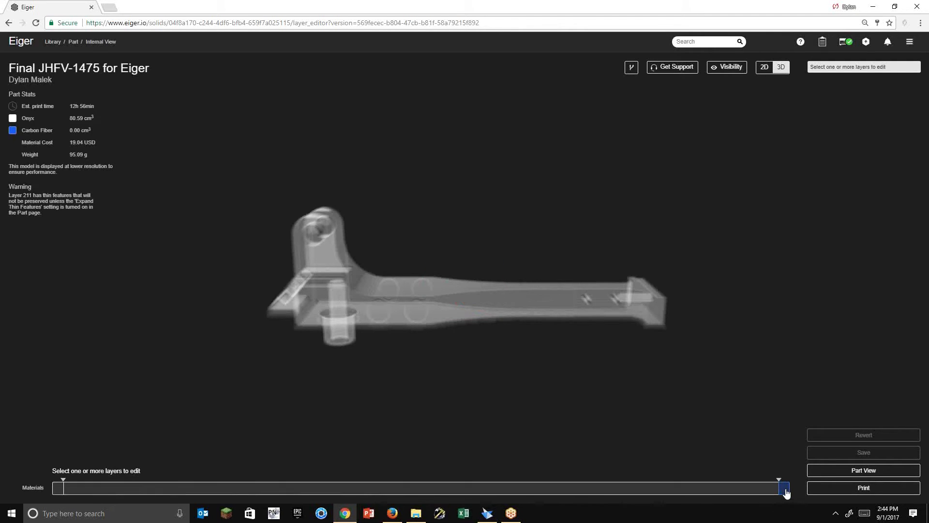
{"action": "left_click", "coordinate": [736, 498]}
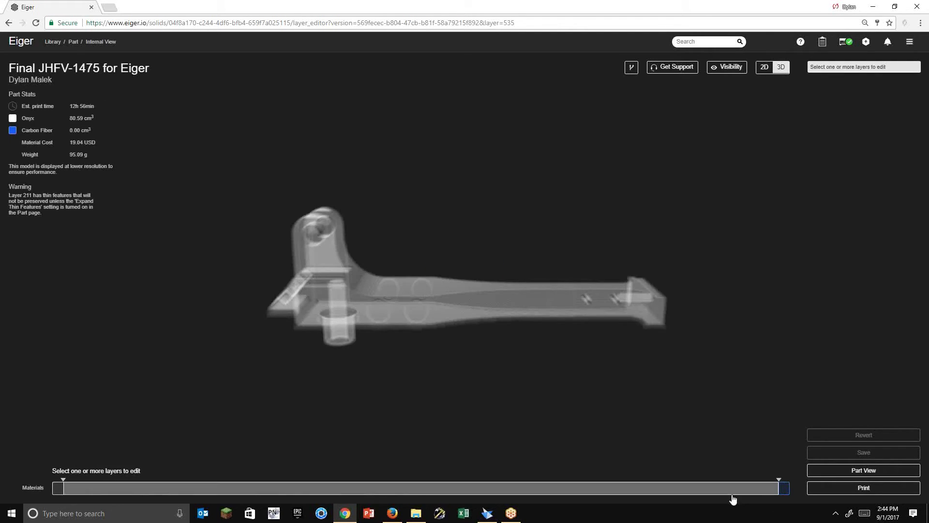
{"action": "left_click", "coordinate": [687, 490]}
{"action": "left_click_drag", "start_coordinate": [369, 489], "coordinate": [638, 419]}
{"action": "left_click", "coordinate": [543, 387]}
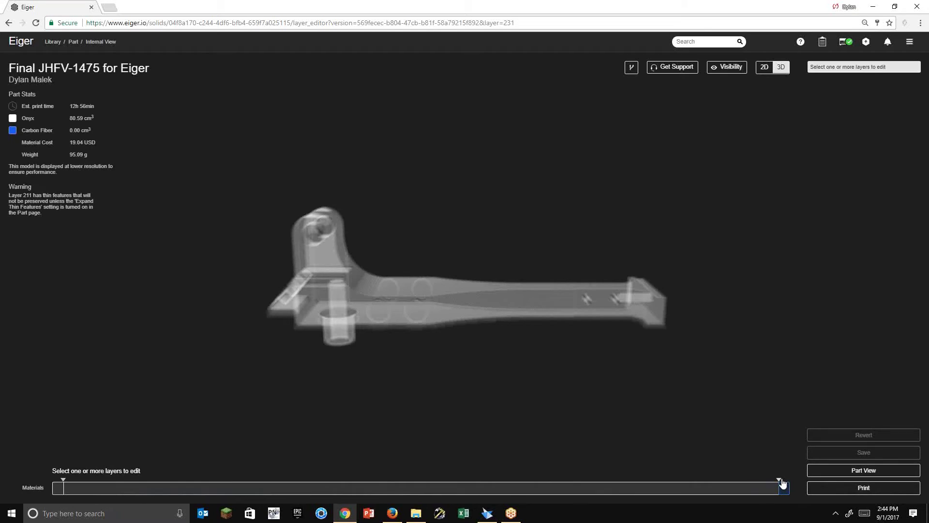
{"action": "mouse_move", "coordinate": [793, 479]}
{"action": "left_mouse_down"}
{"action": "mouse_move", "coordinate": [562, 381]}
{"action": "mouse_move", "coordinate": [54, 481]}
{"action": "left_mouse_up"}
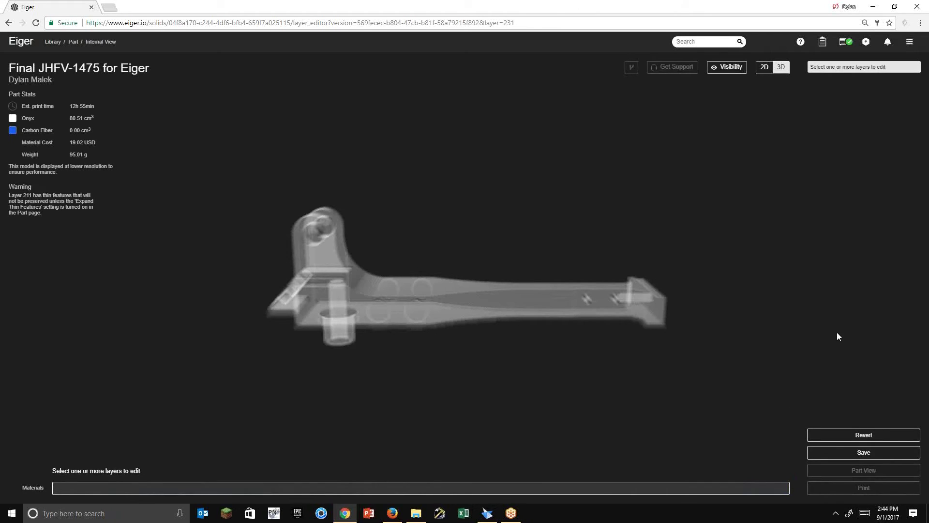
Create a fiber group on layers 82–150 using Concentric Fiber, All Walls and 20 concentric fiber rings.
{"action": "left_click_drag", "start_coordinate": [798, 320], "coordinate": [809, 142]}
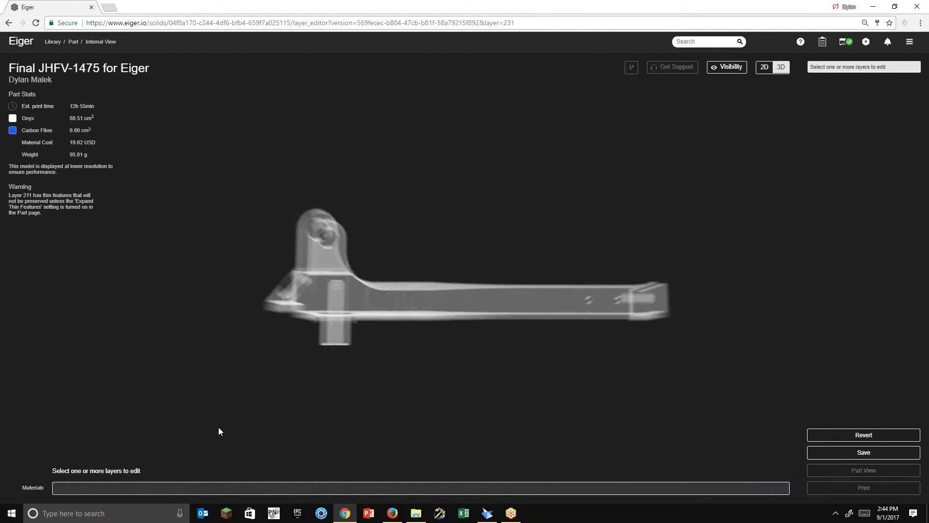
{"action": "left_click_drag", "start_coordinate": [166, 488], "coordinate": [258, 492]}
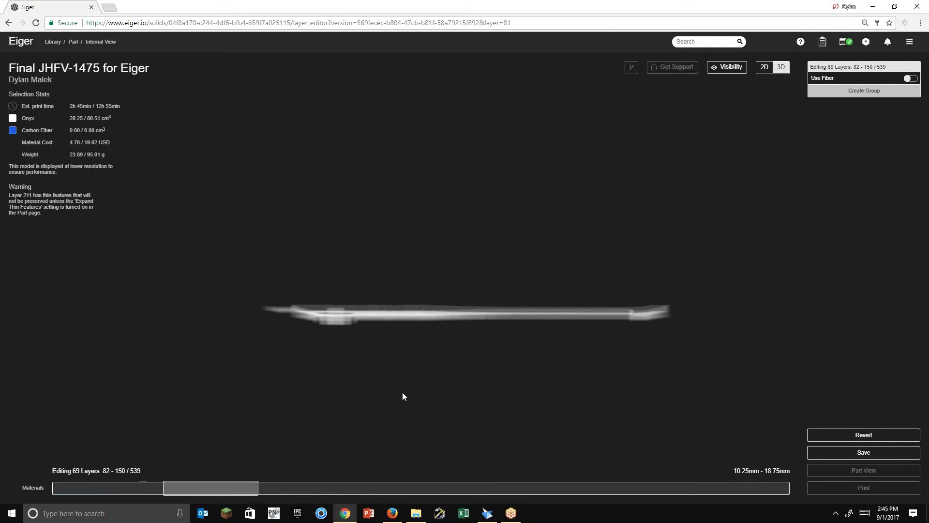
{"action": "left_click_drag", "start_coordinate": [402, 396], "coordinate": [382, 449]}
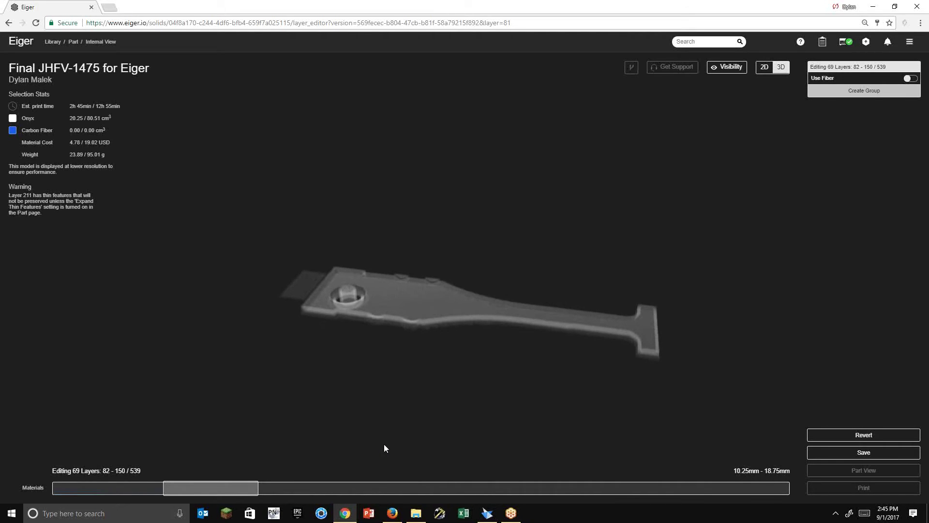
{"action": "left_click", "coordinate": [911, 79]}
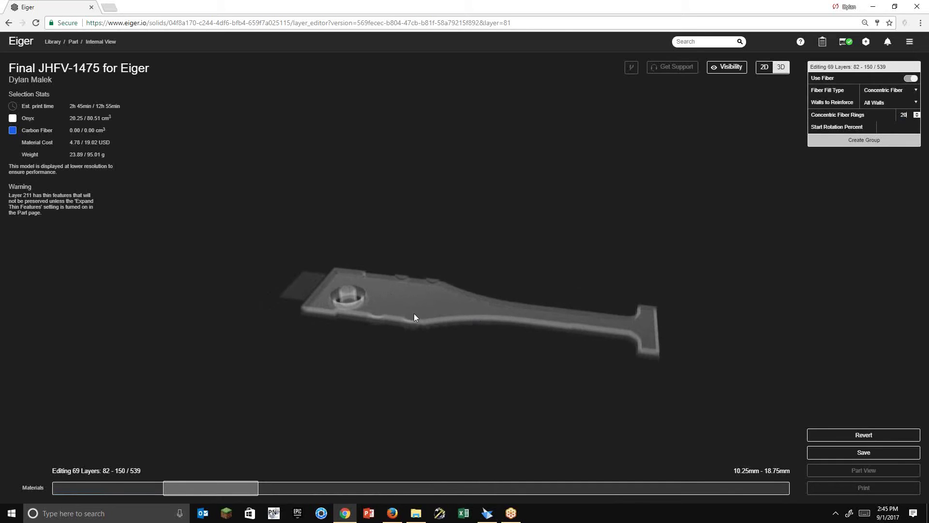
{"action": "left_click_drag", "start_coordinate": [417, 344], "coordinate": [422, 376]}
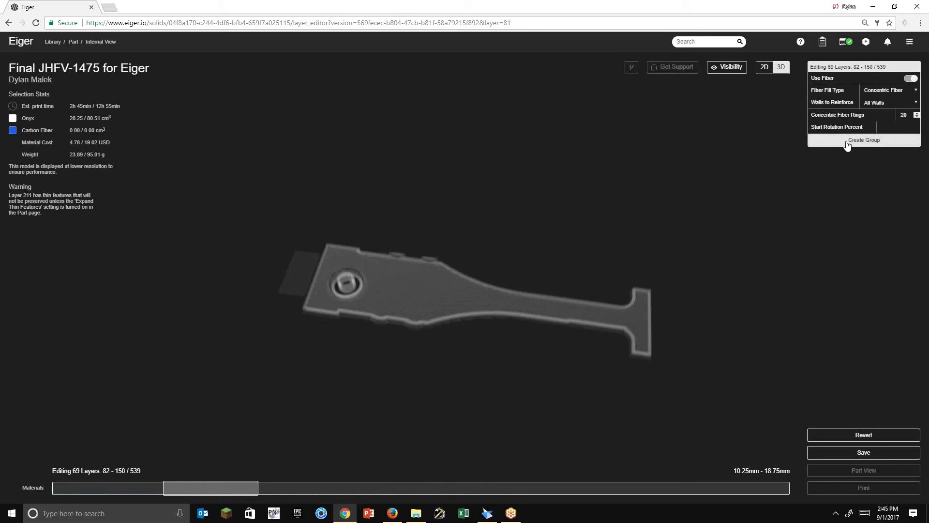
{"action": "left_click", "coordinate": [871, 140]}
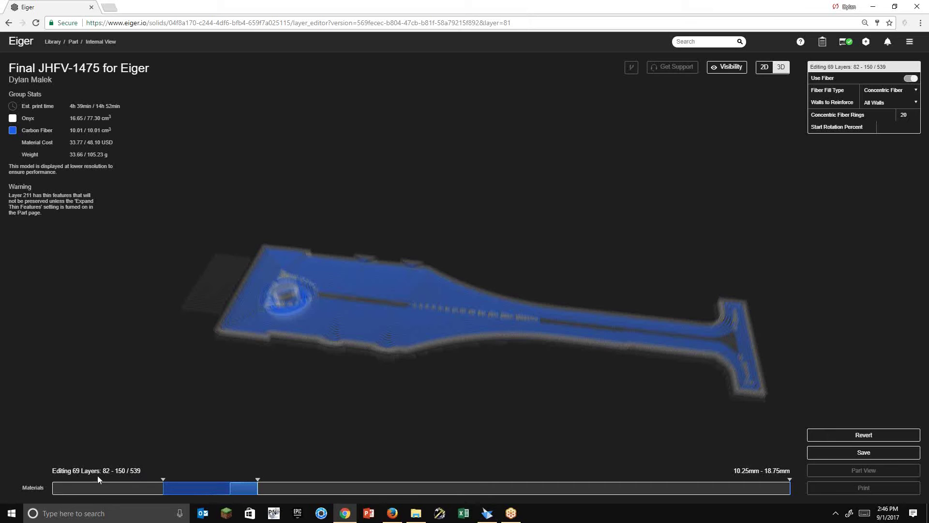
Narrow the fiber group to layers 149–150 and show the part as 2D layers.
{"action": "left_click_drag", "start_coordinate": [157, 476], "coordinate": [265, 475]}
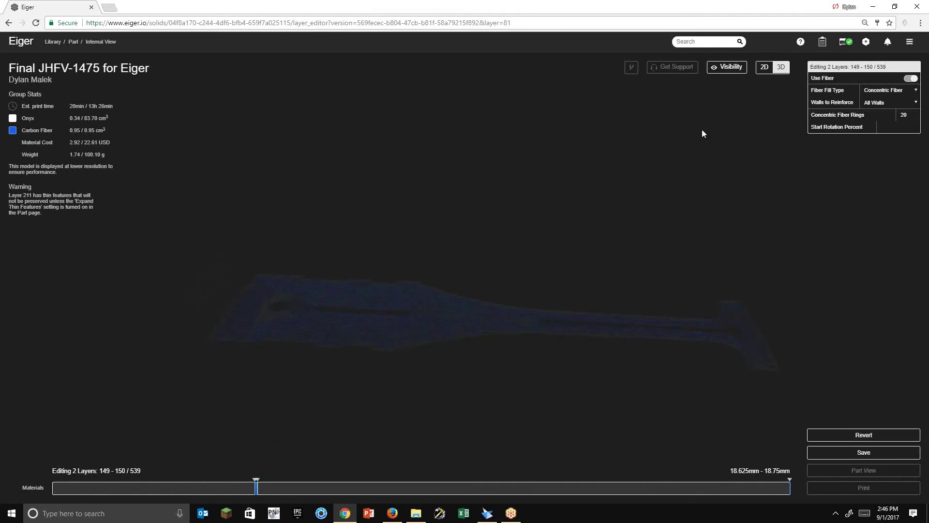
{"action": "left_click", "coordinate": [762, 86]}
{"action": "left_click", "coordinate": [765, 69]}
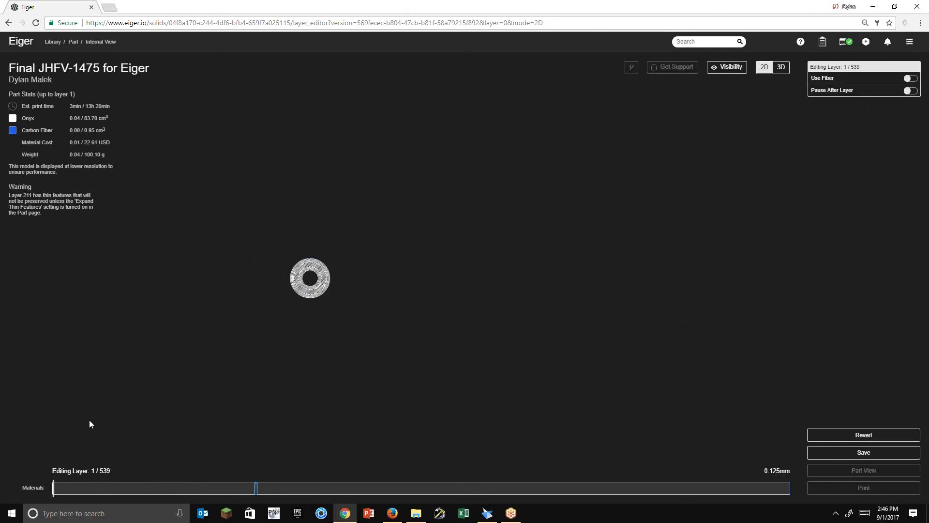
Examine the 2D toolpaths layer by layer from layer 1 to the fiber layer 149, plus layer 370.
{"action": "key", "text": "Up"}
{"action": "key", "text": "Up"}
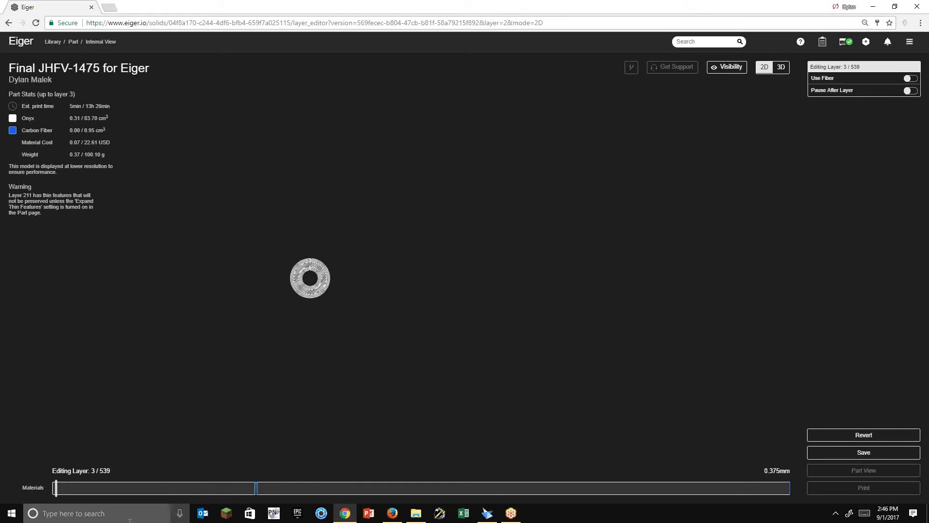
{"action": "key", "text": "Up"}
{"action": "key", "text": "Up"}
{"action": "key", "text": "Up"}
{"action": "key", "text": "Up"}
{"action": "key", "text": "Up"}
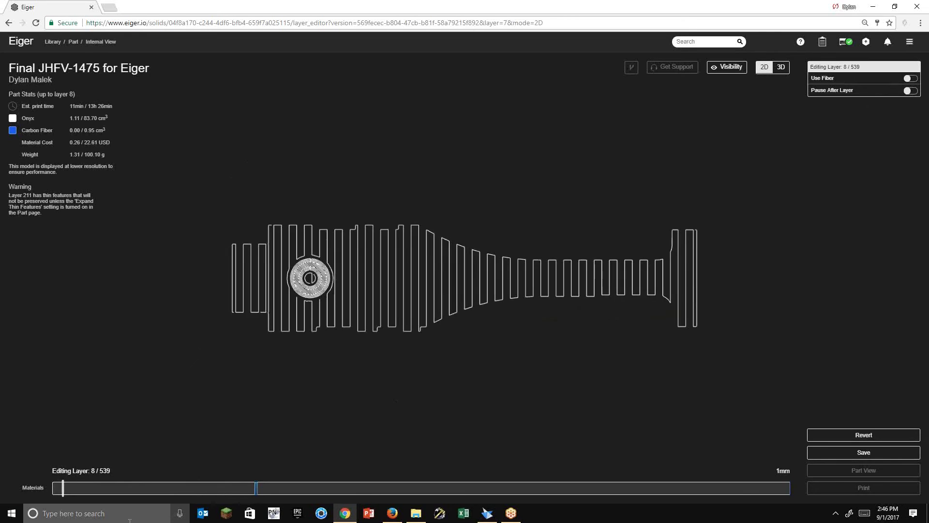
{"action": "key", "text": "Up"}
{"action": "key", "text": "Up"}
{"action": "key", "text": "Up"}
{"action": "key", "text": "Up"}
{"action": "key", "text": "Up"}
{"action": "key", "text": "Up"}
{"action": "key", "text": "Up"}
{"action": "key", "text": "Up"}
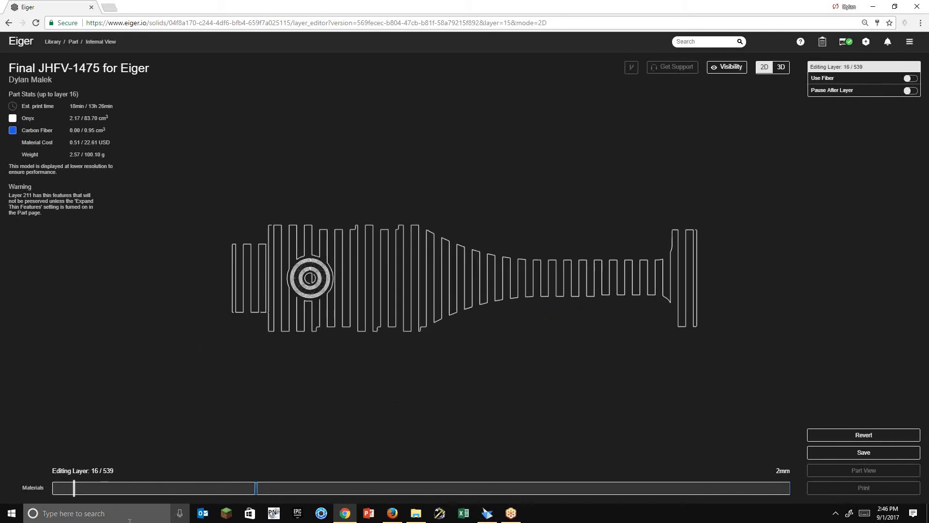
{"action": "key", "text": "Up"}
{"action": "key", "text": "Up"}
{"action": "key", "text": "Up"}
{"action": "key", "text": "Up"}
{"action": "key", "text": "Up"}
{"action": "key", "text": "Up"}
{"action": "key", "text": "Up"}
{"action": "key", "text": "Up"}
{"action": "key", "text": "Up"}
{"action": "key", "text": "Up"}
{"action": "key", "text": "Up"}
{"action": "key", "text": "Up"}
{"action": "key", "text": "Up"}
{"action": "key", "text": "Up"}
{"action": "key", "text": "Up"}
{"action": "key", "text": "Up"}
{"action": "key", "text": "Up"}
{"action": "key", "text": "Up"}
{"action": "key", "text": "Up"}
{"action": "key", "text": "Up"}
{"action": "key", "text": "Up"}
{"action": "key", "text": "Up"}
{"action": "key", "text": "Up"}
{"action": "key", "text": "Up"}
{"action": "key", "text": "Up"}
{"action": "key", "text": "Up"}
{"action": "key", "text": "Up"}
{"action": "key", "text": "Up"}
{"action": "key", "text": "Up"}
{"action": "key", "text": "Up"}
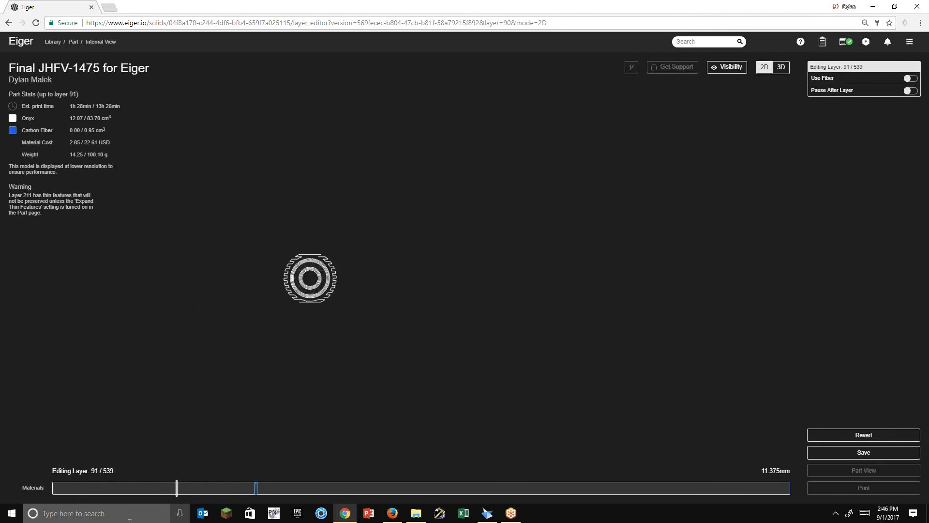
{"action": "key", "text": "Up"}
{"action": "key", "text": "Up"}
{"action": "key", "text": "Up"}
{"action": "key", "text": "Up"}
{"action": "key", "text": "Up"}
{"action": "key", "text": "Up"}
{"action": "key", "text": "Up"}
{"action": "key", "text": "Up"}
{"action": "key", "text": "Up"}
{"action": "key", "text": "Up"}
{"action": "key", "text": "Up"}
{"action": "key", "text": "Up"}
{"action": "key", "text": "Up"}
{"action": "key", "text": "Up"}
{"action": "key", "text": "Up"}
{"action": "key", "text": "Up"}
{"action": "key", "text": "Up"}
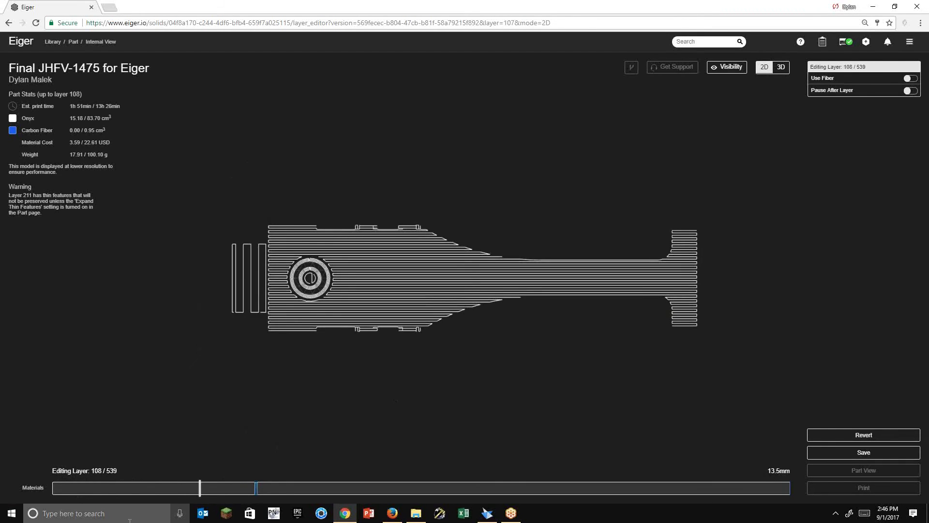
{"action": "key", "text": "Up"}
{"action": "key", "text": "Up"}
{"action": "key", "text": "Up"}
{"action": "key", "text": "Up"}
{"action": "key", "text": "Up"}
{"action": "key", "text": "Up"}
{"action": "key", "text": "Up"}
{"action": "key", "text": "Up"}
{"action": "key", "text": "Up"}
{"action": "key", "text": "Up"}
{"action": "key", "text": "Up"}
{"action": "key", "text": "Up"}
{"action": "key", "text": "Up"}
{"action": "key", "text": "Up"}
{"action": "key", "text": "Up"}
{"action": "key", "text": "Up"}
{"action": "key", "text": "Up"}
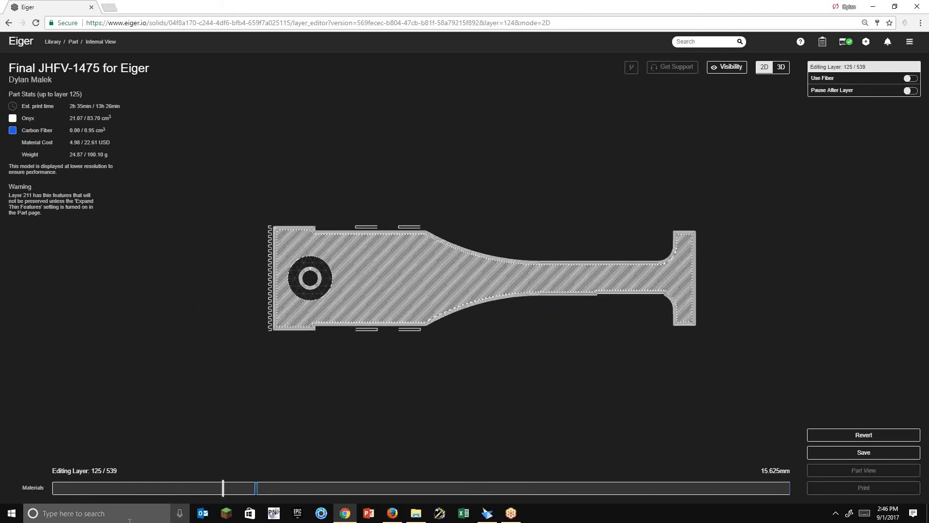
{"action": "key", "text": "Up"}
{"action": "key", "text": "Up"}
{"action": "key", "text": "Up"}
{"action": "key", "text": "Up"}
{"action": "key", "text": "Up"}
{"action": "key", "text": "Up"}
{"action": "key", "text": "Up"}
{"action": "key", "text": "Up"}
{"action": "key", "text": "Up"}
{"action": "key", "text": "Up"}
{"action": "key", "text": "Up"}
{"action": "key", "text": "Up"}
{"action": "key", "text": "Up"}
{"action": "key", "text": "Up"}
{"action": "key", "text": "Up"}
{"action": "key", "text": "Up"}
{"action": "key", "text": "Up"}
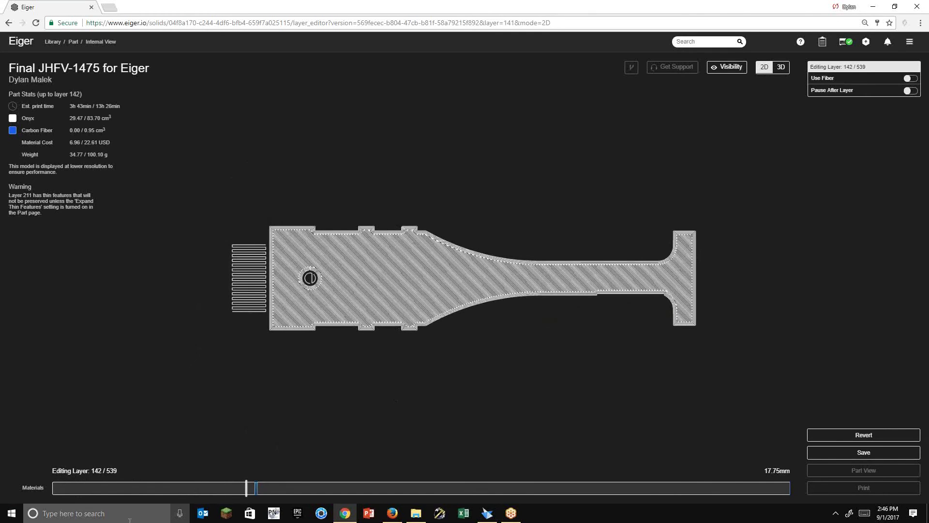
{"action": "key", "text": "Up"}
{"action": "key", "text": "Up"}
{"action": "key", "text": "Up"}
{"action": "key", "text": "Up"}
{"action": "key", "text": "Up"}
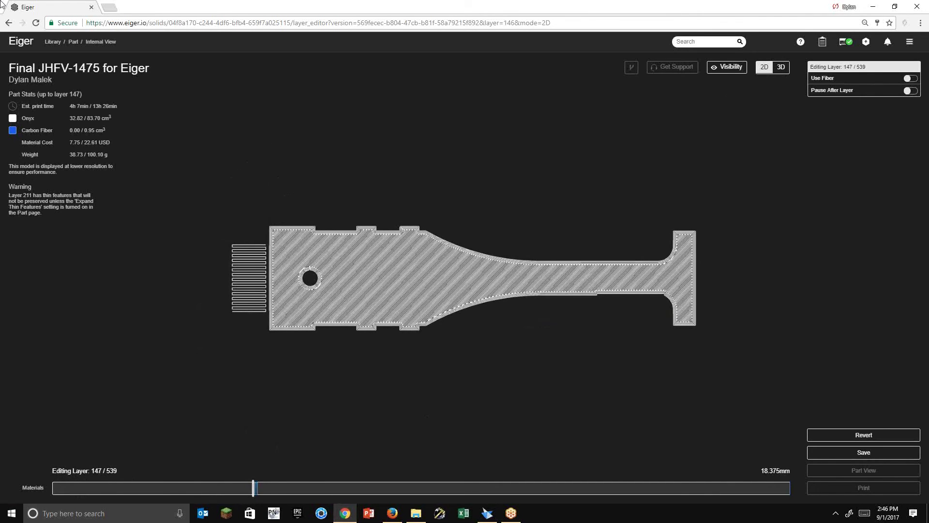
{"action": "key", "text": "Up"}
{"action": "key", "text": "Up"}
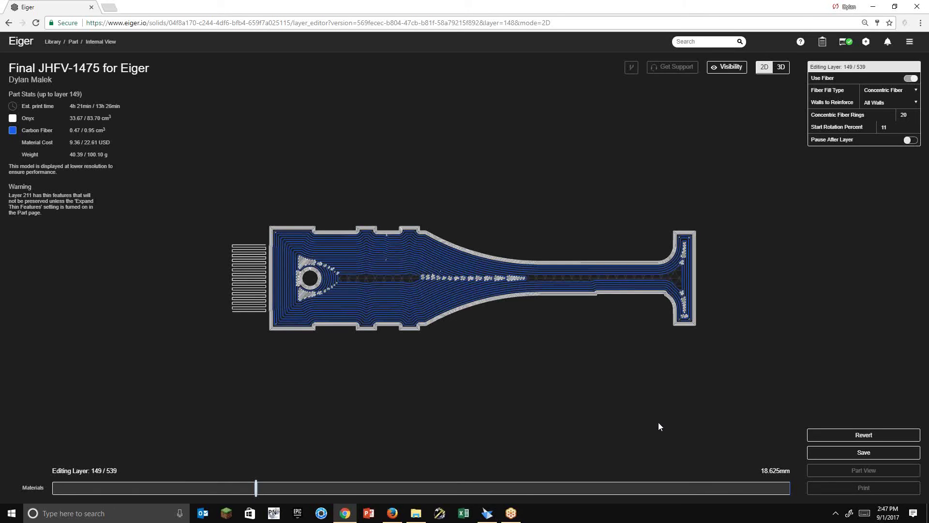
{"action": "left_click_drag", "start_coordinate": [429, 482], "coordinate": [559, 477]}
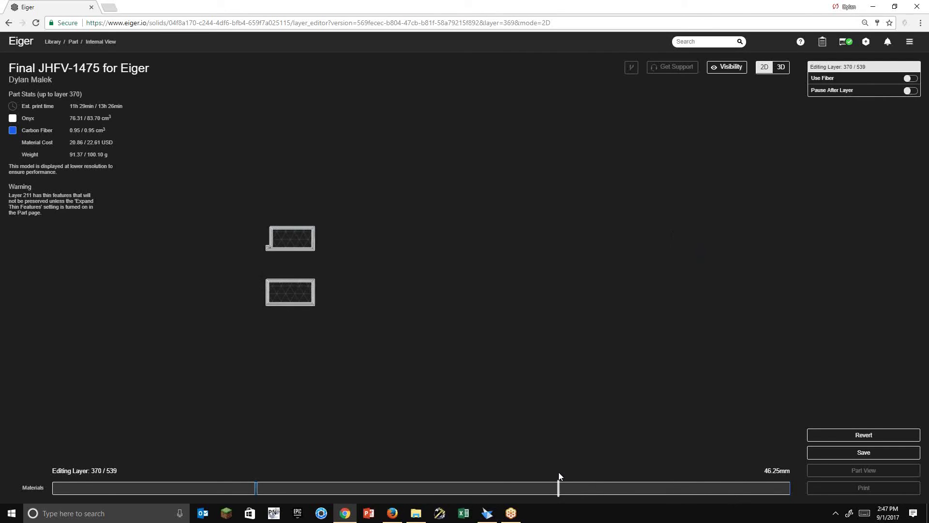
Save the layer changes, send the part to a print build and inspect its placement on the print bed.
{"action": "left_click", "coordinate": [875, 453]}
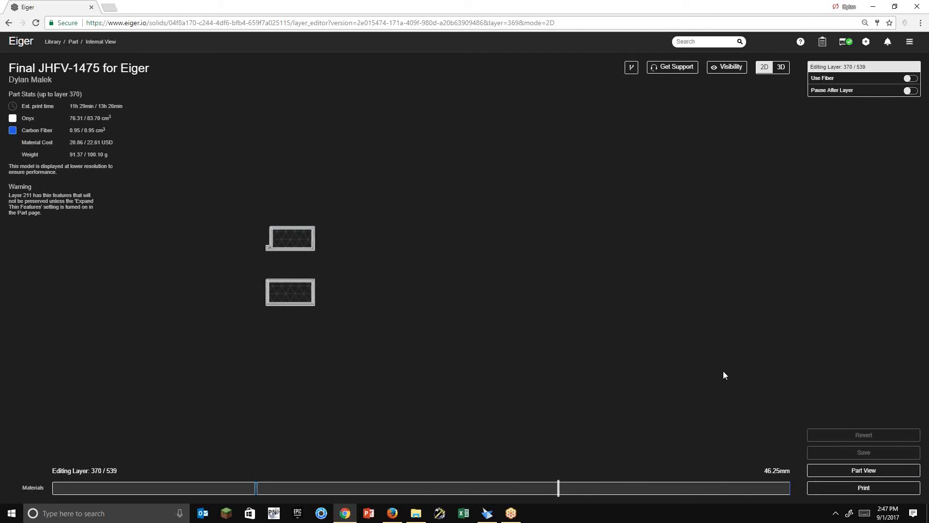
{"action": "left_click", "coordinate": [879, 489]}
{"action": "left_click", "coordinate": [667, 259]}
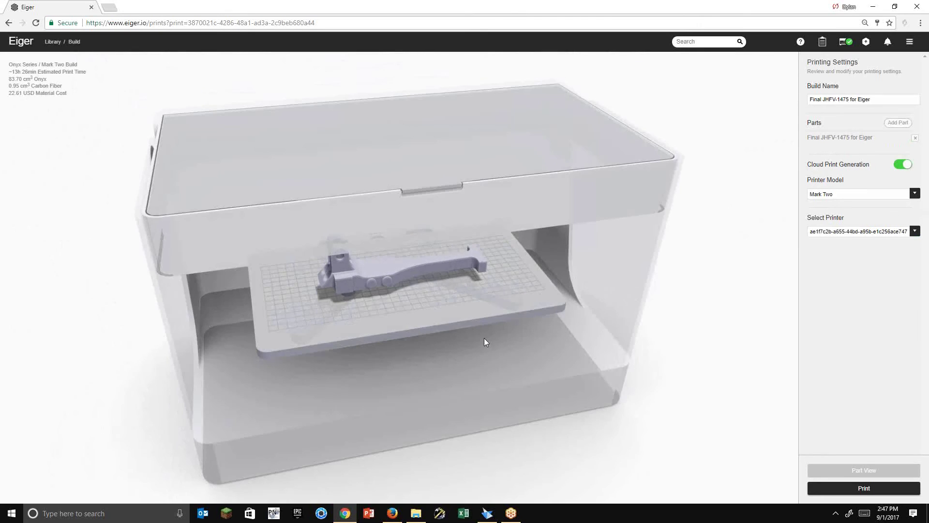
{"action": "left_click_drag", "start_coordinate": [461, 344], "coordinate": [488, 285]}
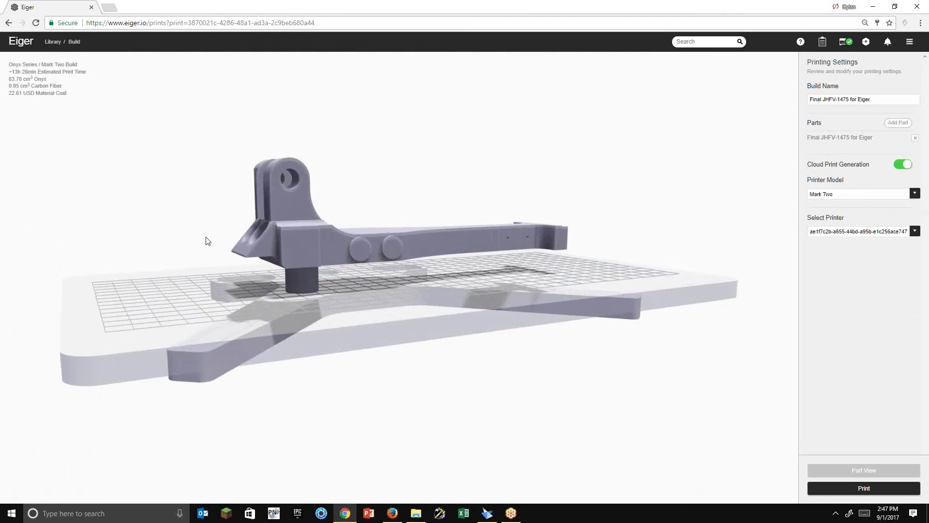
Add a second Final JHFV-1475 for Eiger part to the build and inspect how both fit on the bed.
{"action": "left_click", "coordinate": [892, 122]}
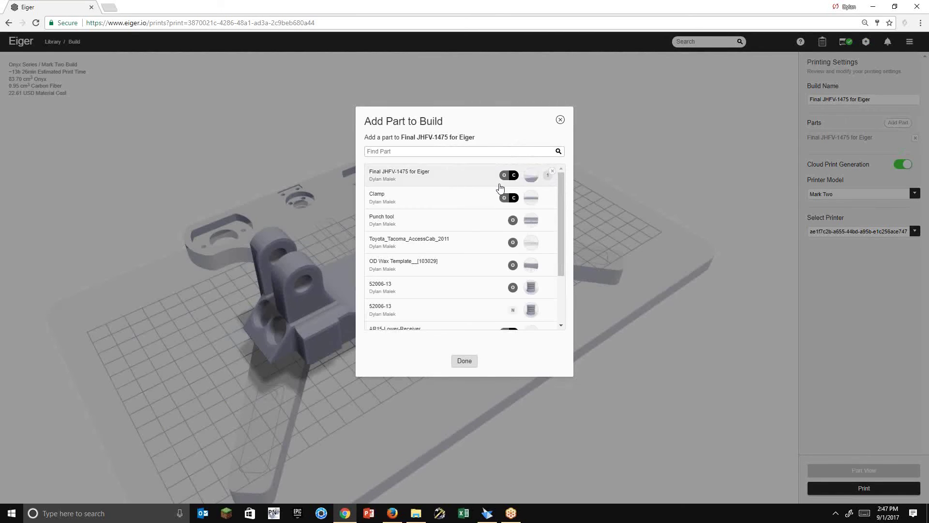
{"action": "mouse_move", "coordinate": [501, 180]}
{"action": "left_click", "coordinate": [552, 179]}
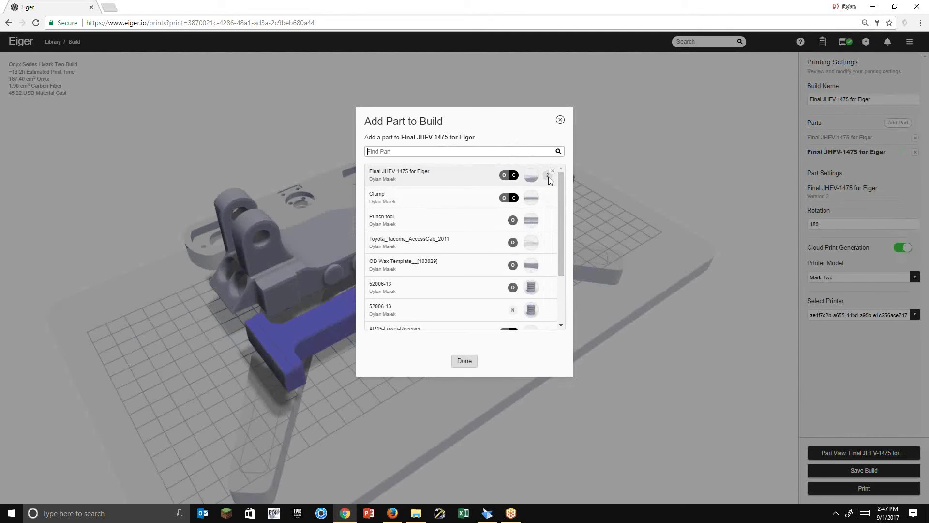
{"action": "left_click", "coordinate": [468, 366]}
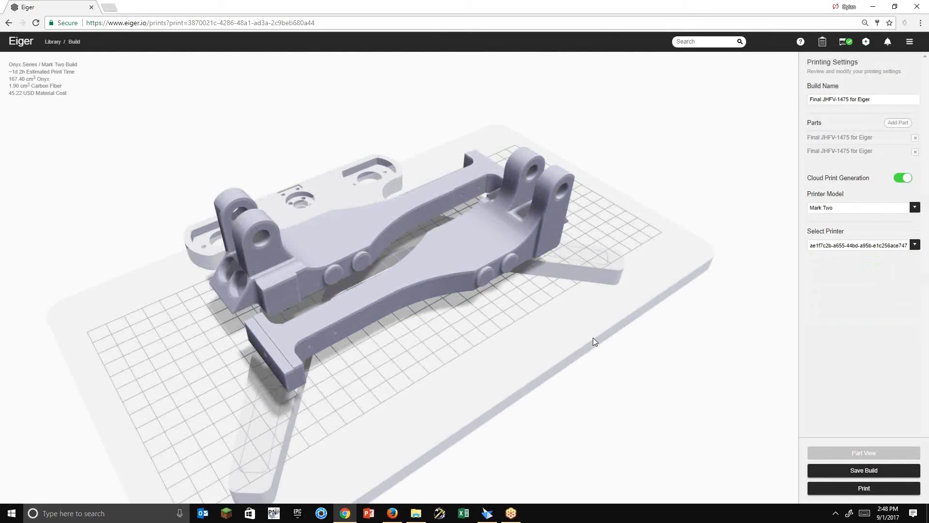
{"action": "right_click", "coordinate": [663, 370]}
{"action": "left_click", "coordinate": [462, 333]}
{"action": "left_click_drag", "start_coordinate": [459, 330], "coordinate": [522, 339]}
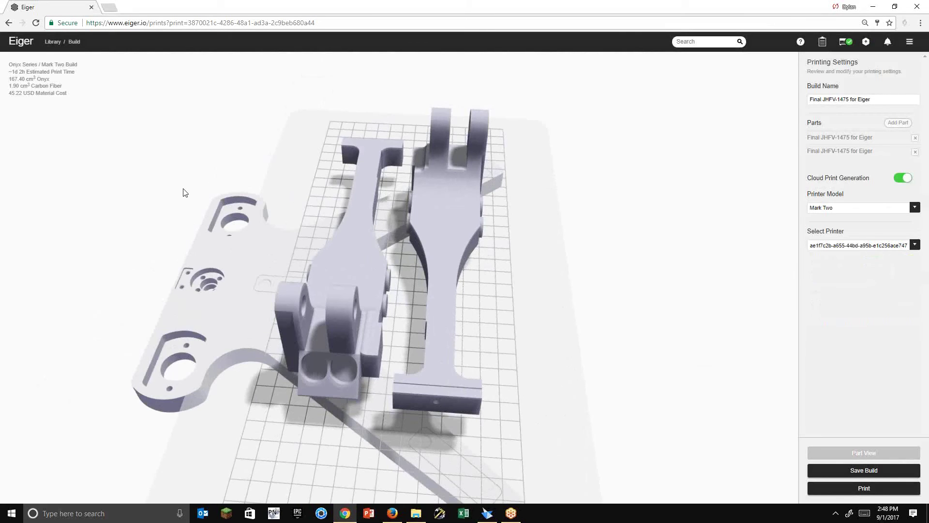
{"action": "left_click_drag", "start_coordinate": [182, 191], "coordinate": [60, 179]}
Remove the second gripper copy from the build.
{"action": "left_click", "coordinate": [524, 302]}
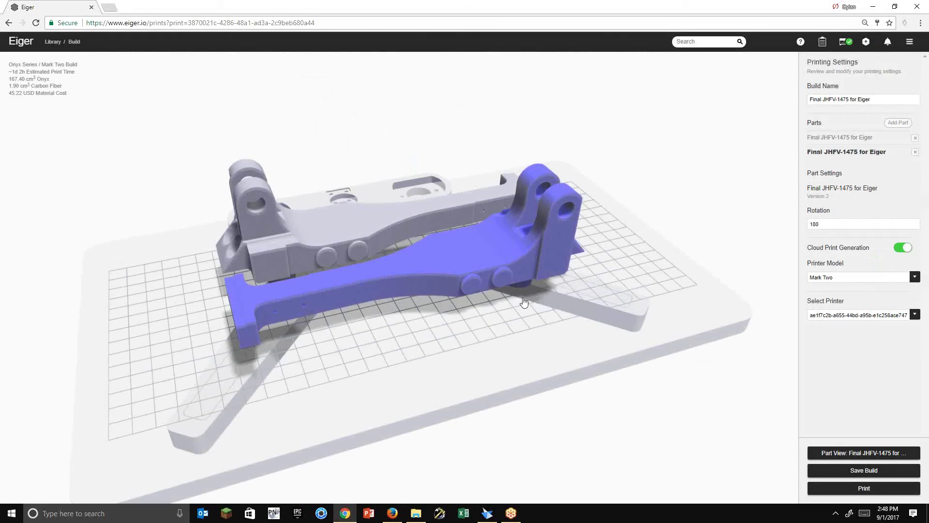
{"action": "key", "text": "Delete"}
{"action": "left_click_drag", "start_coordinate": [525, 302], "coordinate": [603, 349]}
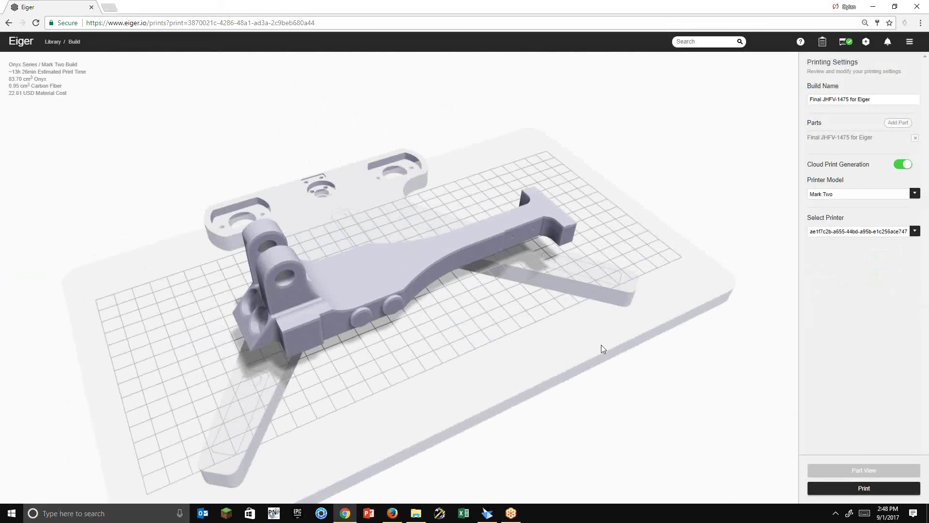
Select the available printer for the Final JHFV-1475 build and open that printer's status page.
{"action": "left_click", "coordinate": [853, 233]}
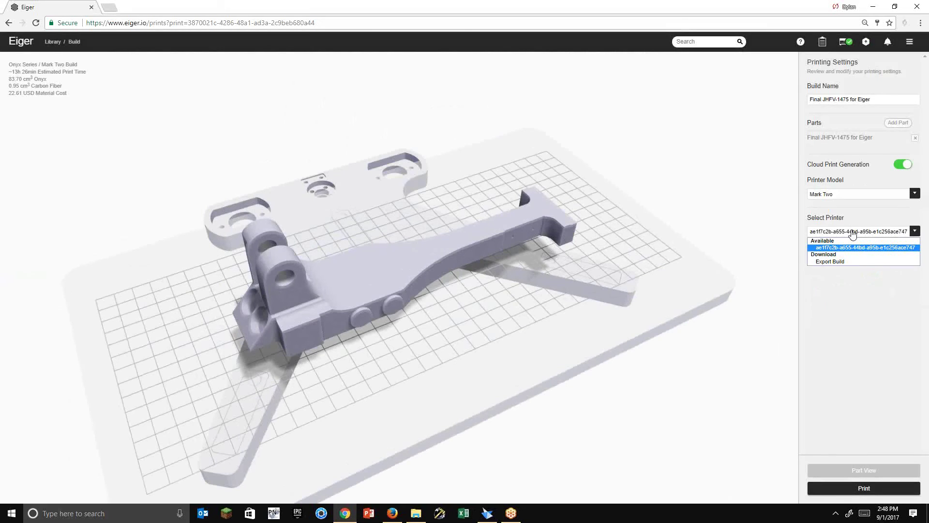
{"action": "left_click", "coordinate": [845, 250]}
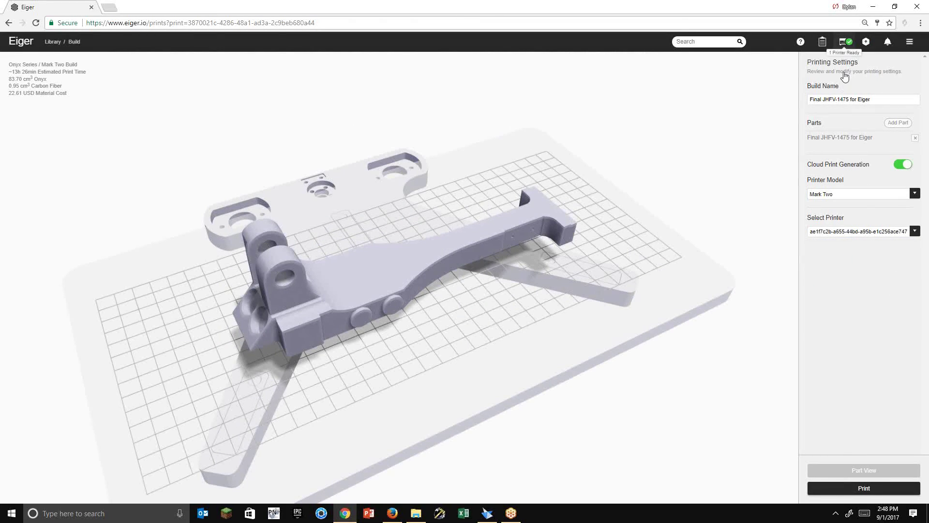
{"action": "left_click", "coordinate": [846, 41]}
{"action": "left_click", "coordinate": [841, 77]}
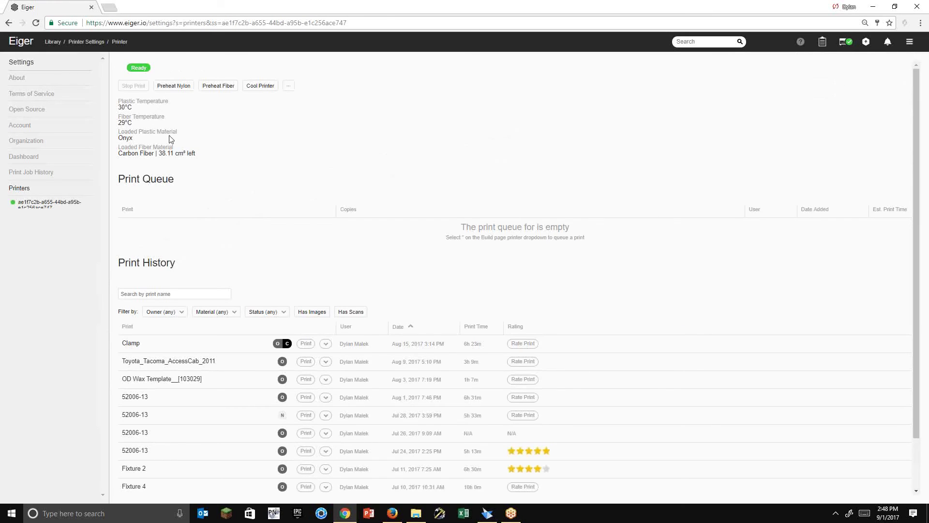
Review the printer's plastic and fiber temperatures, loaded plastic material and remaining fiber material.
{"action": "mouse_move", "coordinate": [133, 125]}
{"action": "left_mouse_down"}
{"action": "mouse_move", "coordinate": [119, 109]}
{"action": "mouse_move", "coordinate": [127, 119]}
{"action": "left_mouse_up"}
{"action": "left_click", "coordinate": [127, 119]}
{"action": "double_click", "coordinate": [120, 138]}
{"action": "left_click_drag", "start_coordinate": [196, 154], "coordinate": [151, 158]}
{"action": "left_click", "coordinate": [198, 155]}
Return to the Final JHFV-1475 build and add its print job to the printer's queue.
{"action": "left_click", "coordinate": [9, 23]}
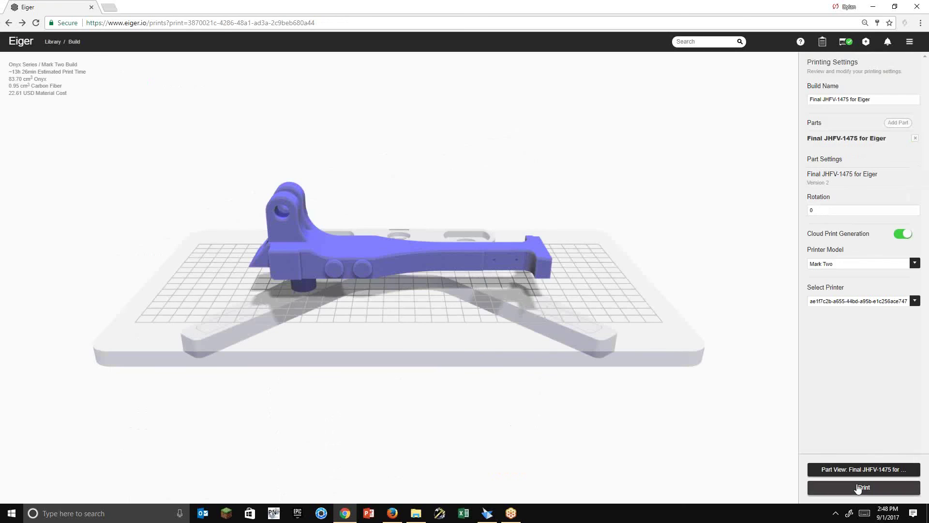
{"action": "left_click", "coordinate": [858, 488]}
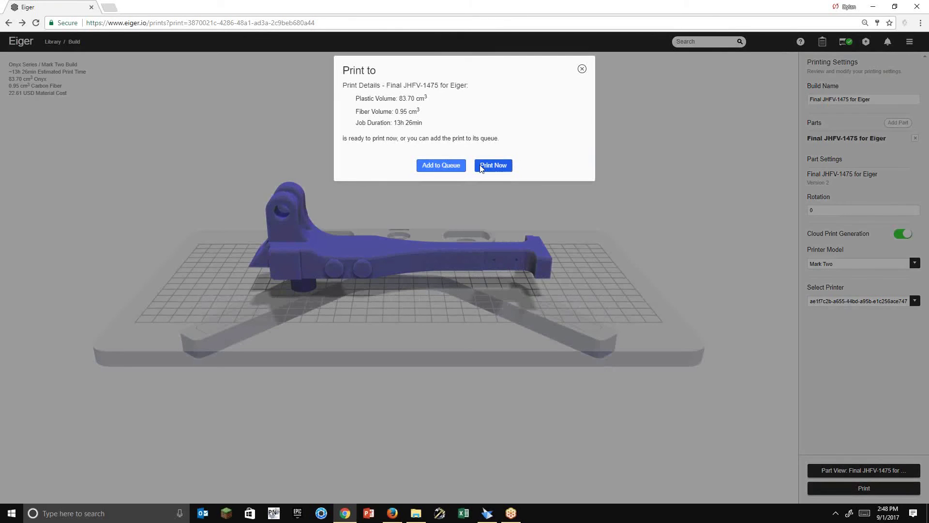
{"action": "left_click", "coordinate": [452, 166]}
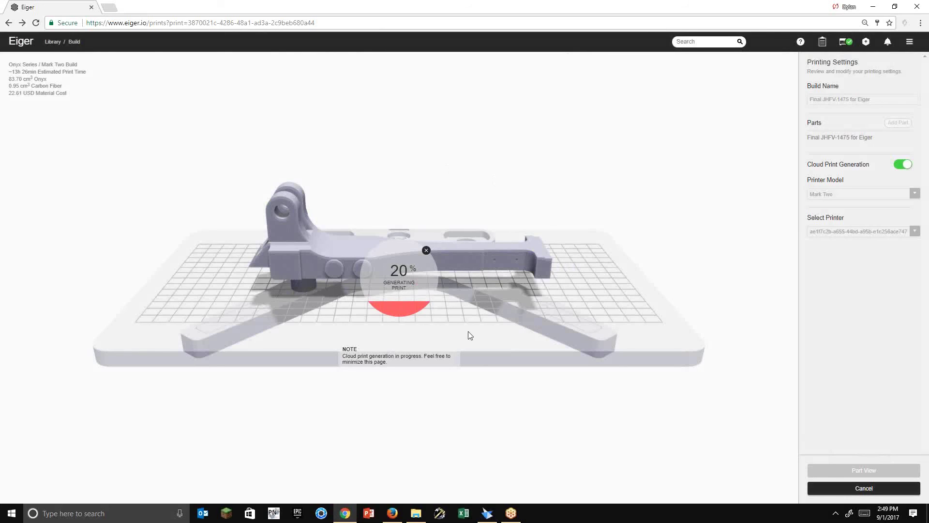
Switch to Solid Edge, show the Reverse Engineering commands and inspect the combined Rick, spaceship and base model up close.
{"action": "left_click", "coordinate": [484, 515]}
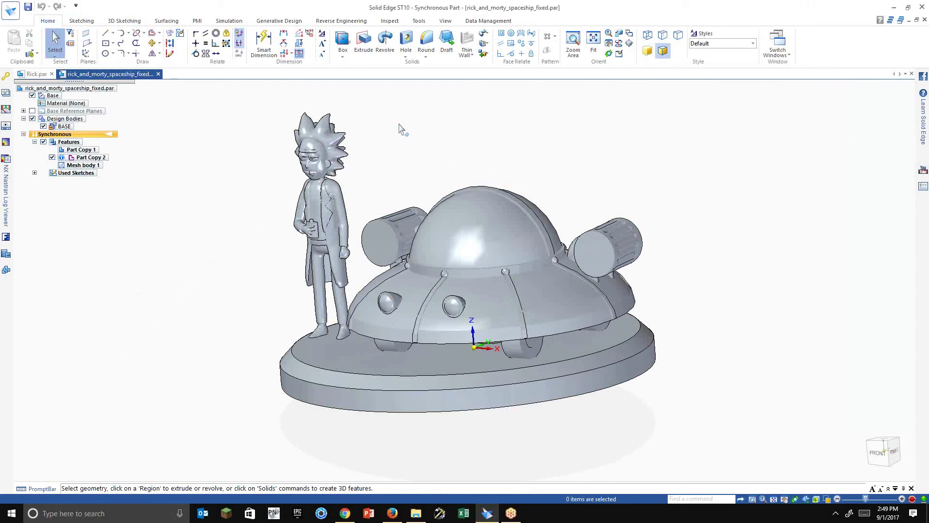
{"action": "left_click", "coordinate": [358, 22]}
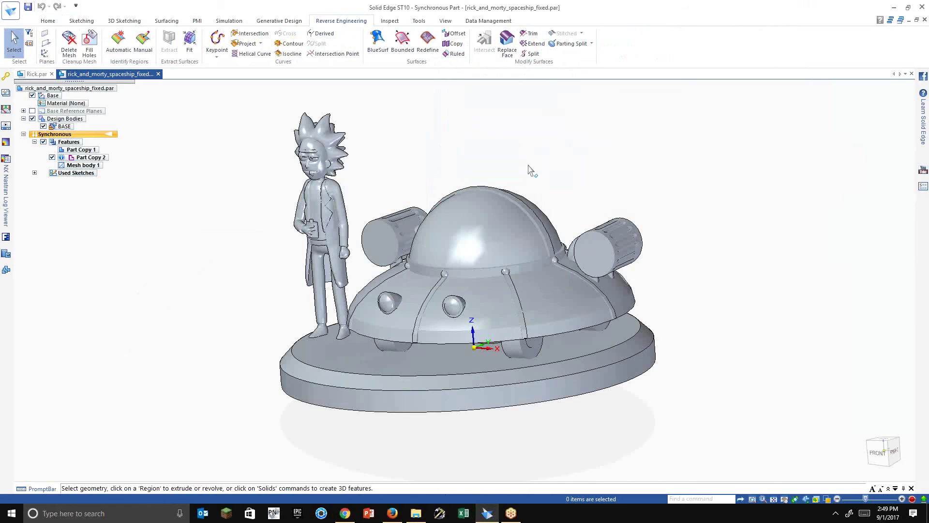
{"action": "scroll", "coordinate": [536, 207], "scroll_direction": "up", "scroll_amount": 3}
{"action": "scroll", "coordinate": [536, 207], "scroll_direction": "down", "scroll_amount": 1}
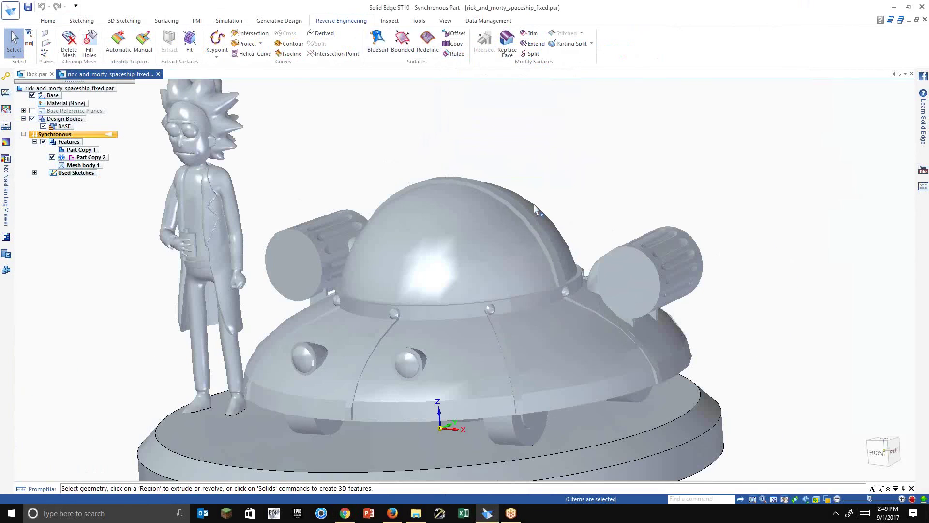
{"action": "scroll", "coordinate": [557, 206], "scroll_direction": "down", "scroll_amount": 2}
{"action": "scroll", "coordinate": [563, 214], "scroll_direction": "up", "scroll_amount": 2}
{"action": "scroll", "coordinate": [563, 214], "scroll_direction": "down", "scroll_amount": 2}
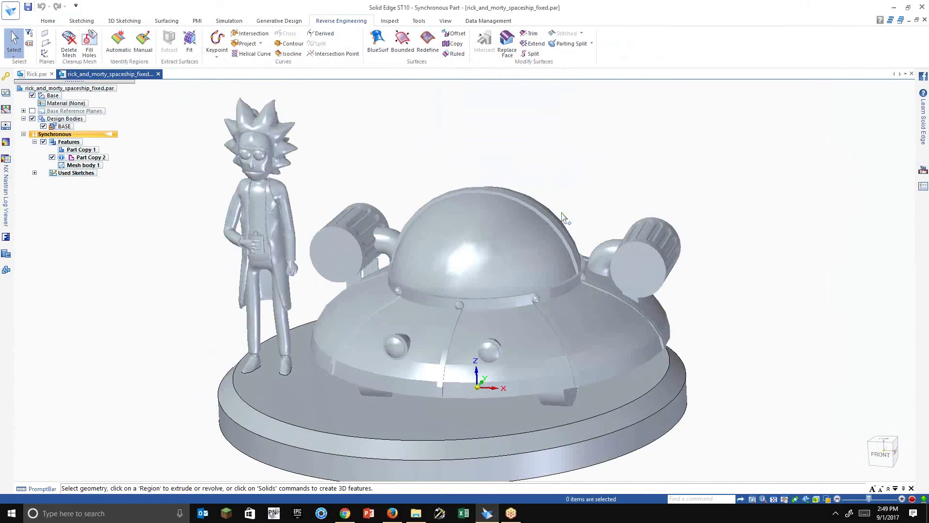